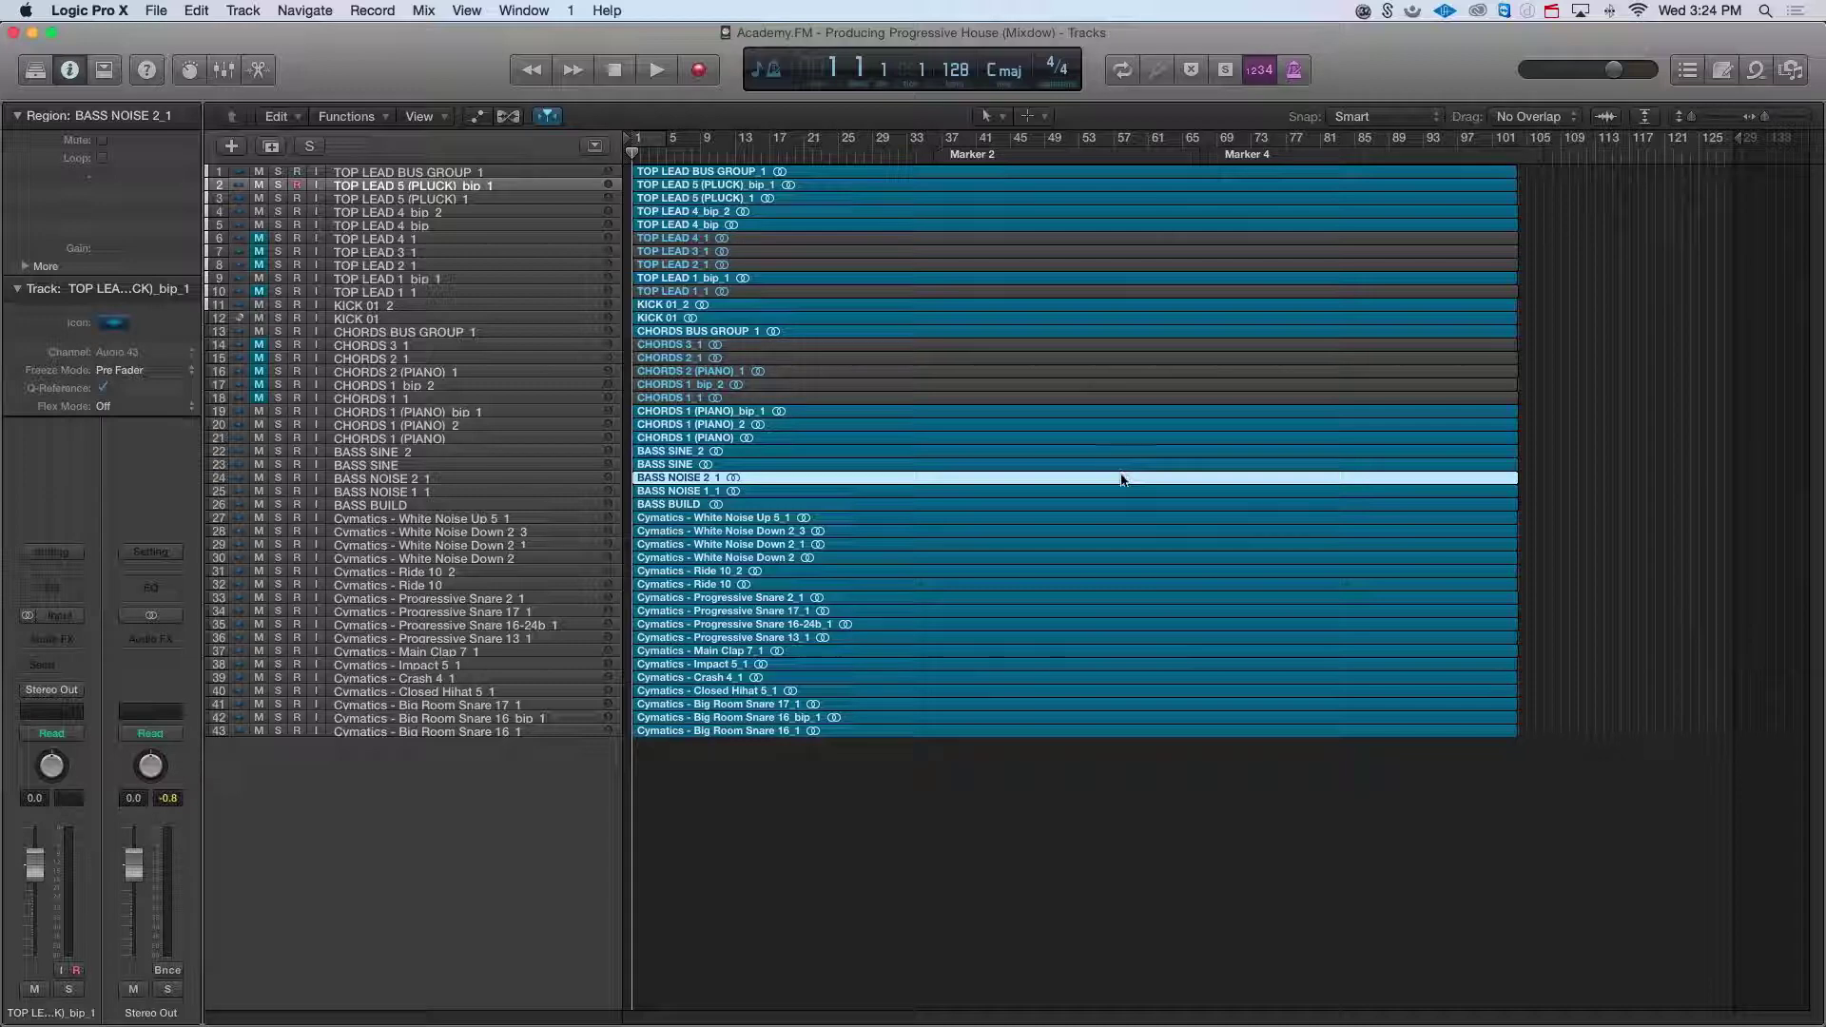
Step: Enlarge the track heights and examine the waveforms of all audio tracks in the project
{"action": "left_click", "coordinate": [1061, 638]}
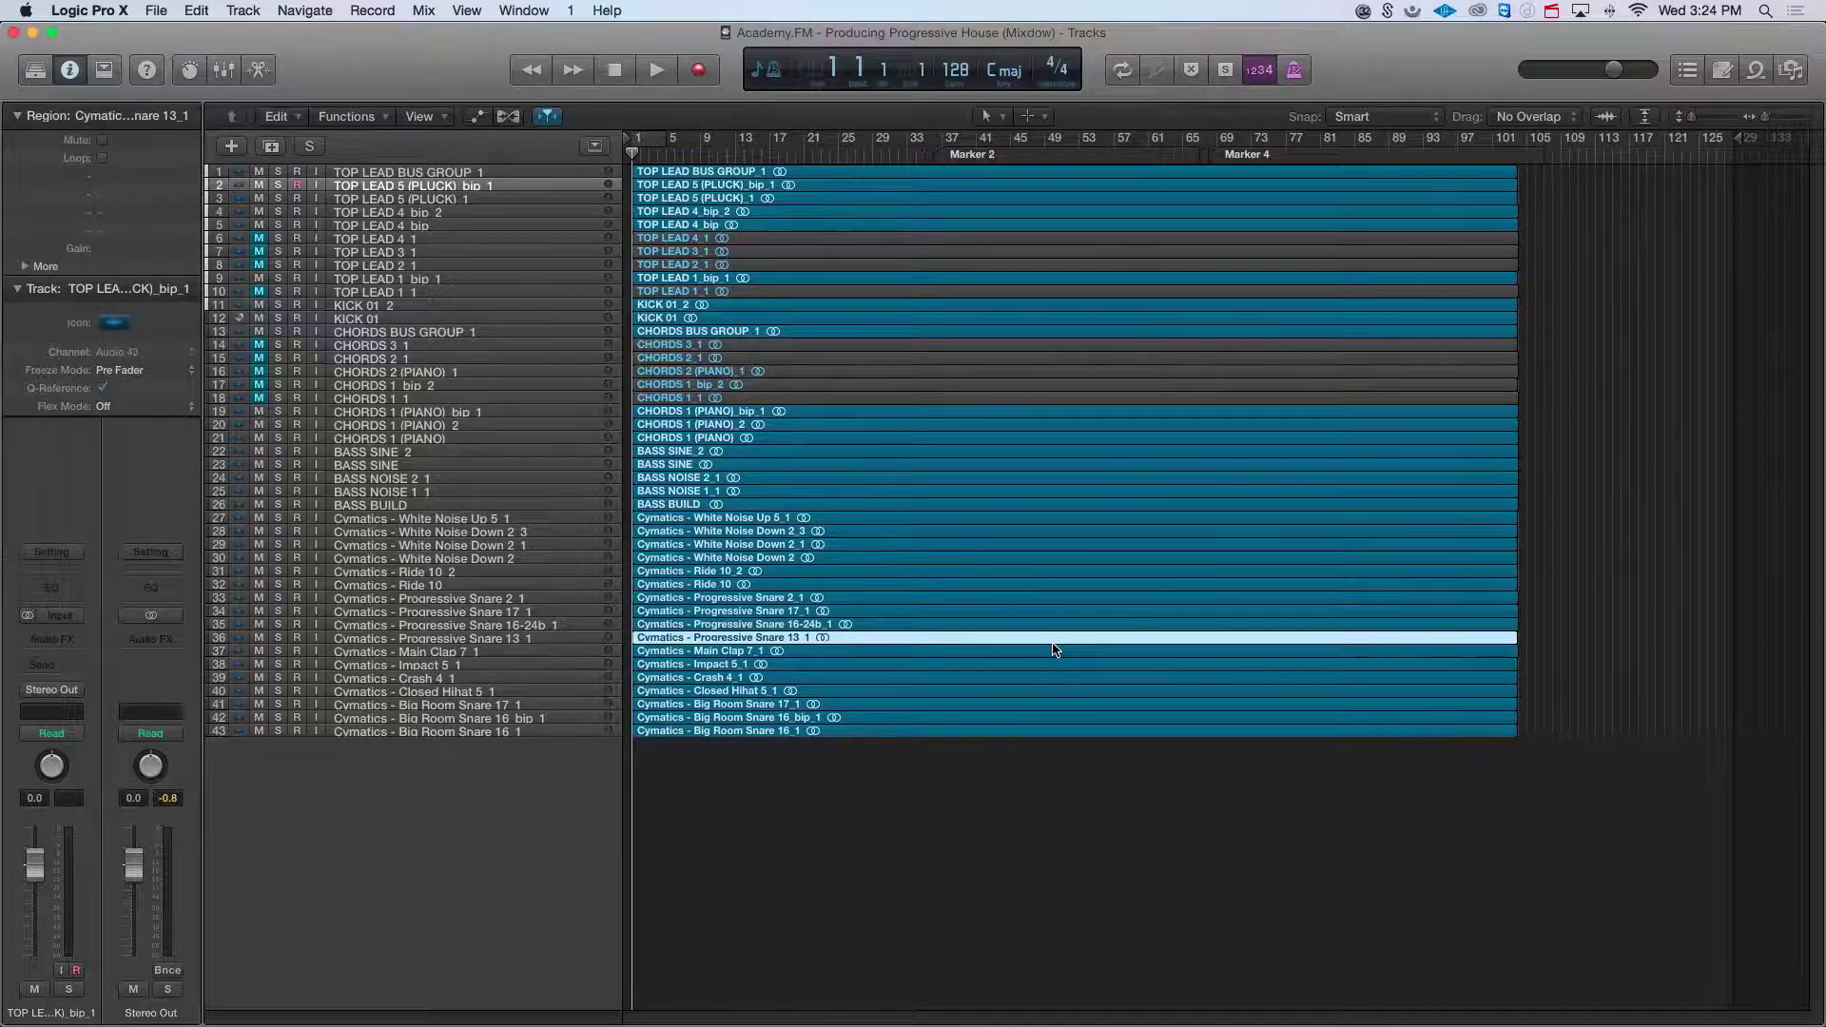
{"action": "key", "text": "super+Down"}
{"action": "key", "text": "super+Down"}
{"action": "key", "text": "super+Down"}
{"action": "key", "text": "super+Down"}
{"action": "key", "text": "super+Down"}
{"action": "key", "text": "super+Down"}
{"action": "key", "text": "super+Down"}
{"action": "key", "text": "super+Down"}
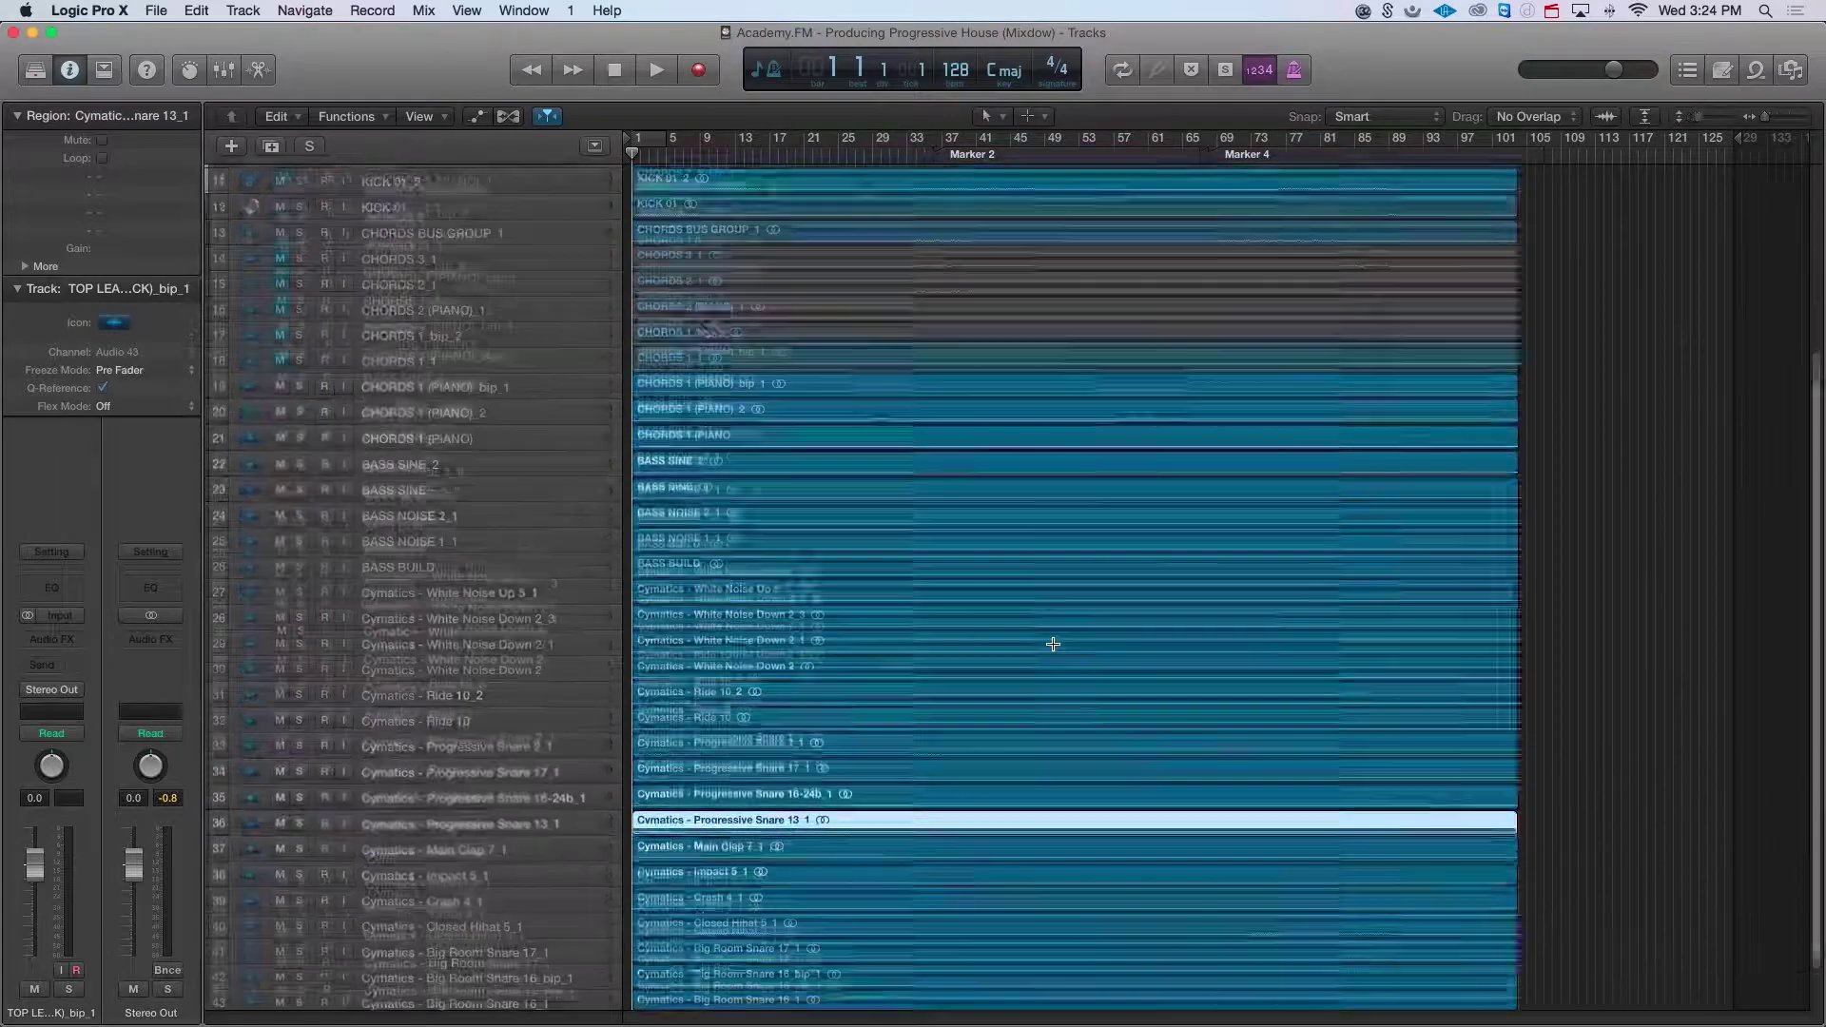
{"action": "scroll", "coordinate": [1067, 662], "scroll_direction": "up", "scroll_amount": 15}
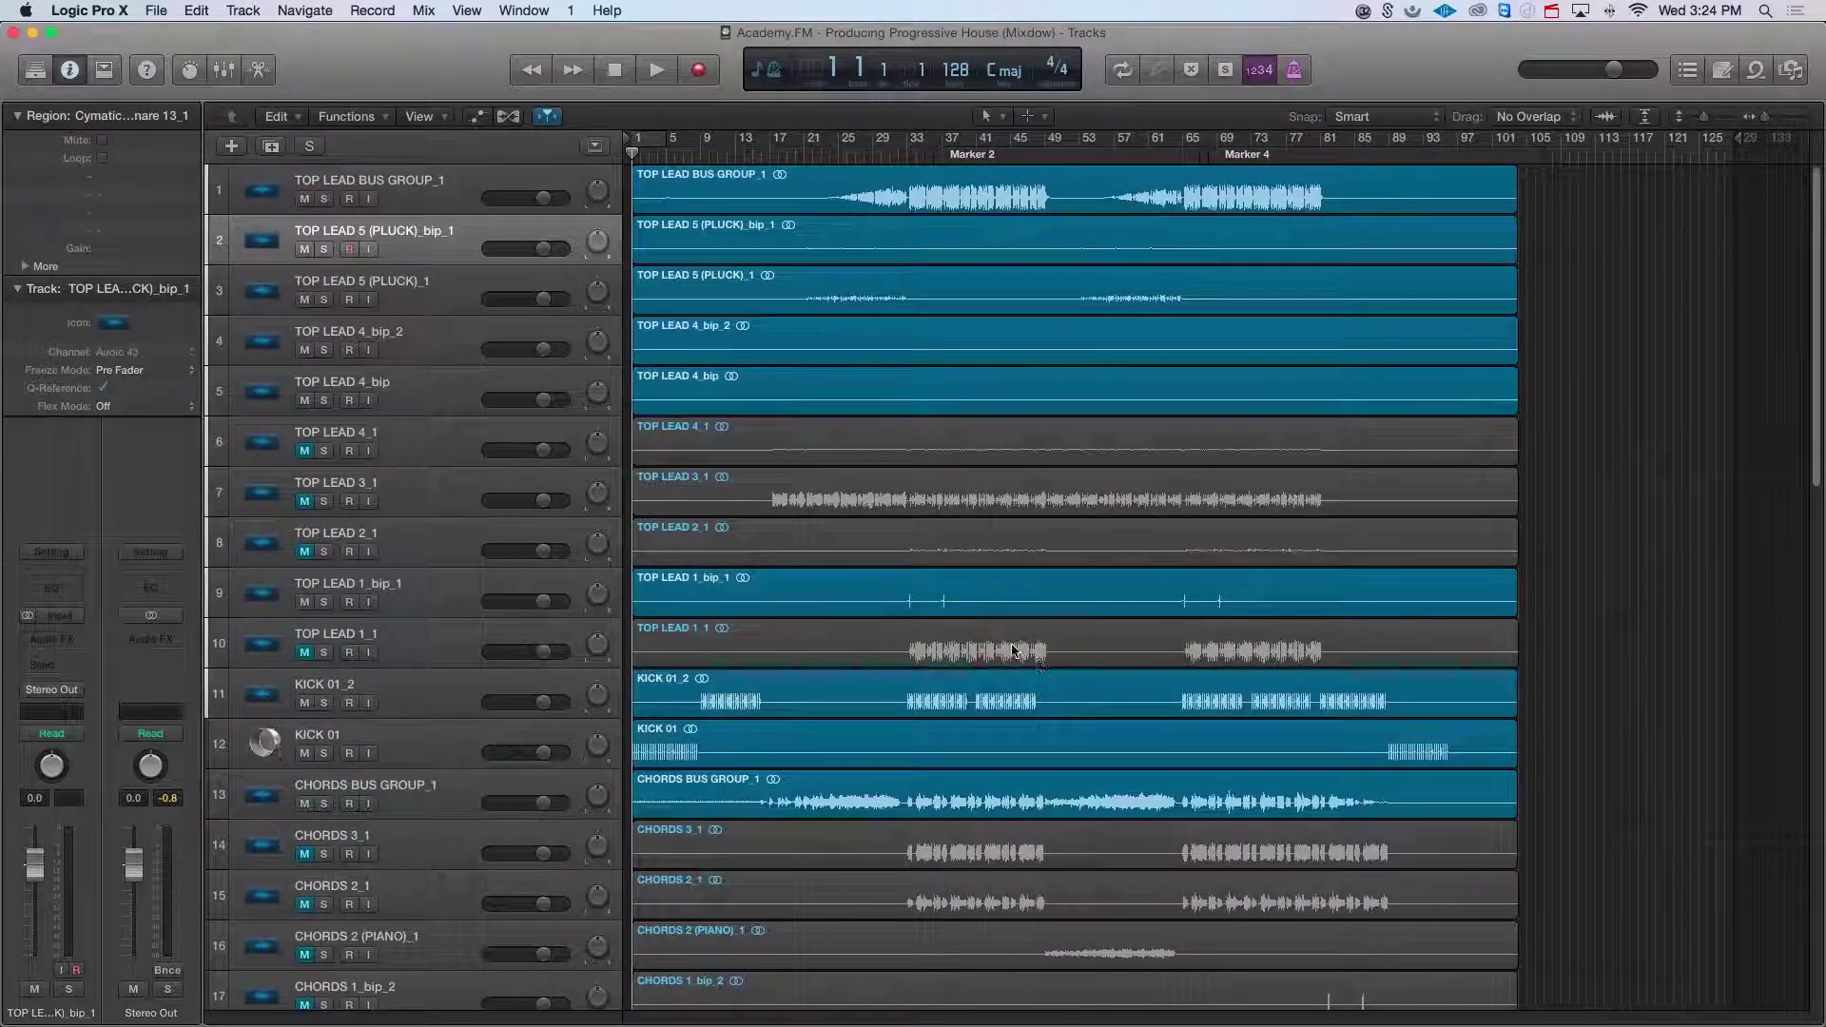
{"action": "scroll", "coordinate": [1012, 651], "scroll_direction": "down", "scroll_amount": 15}
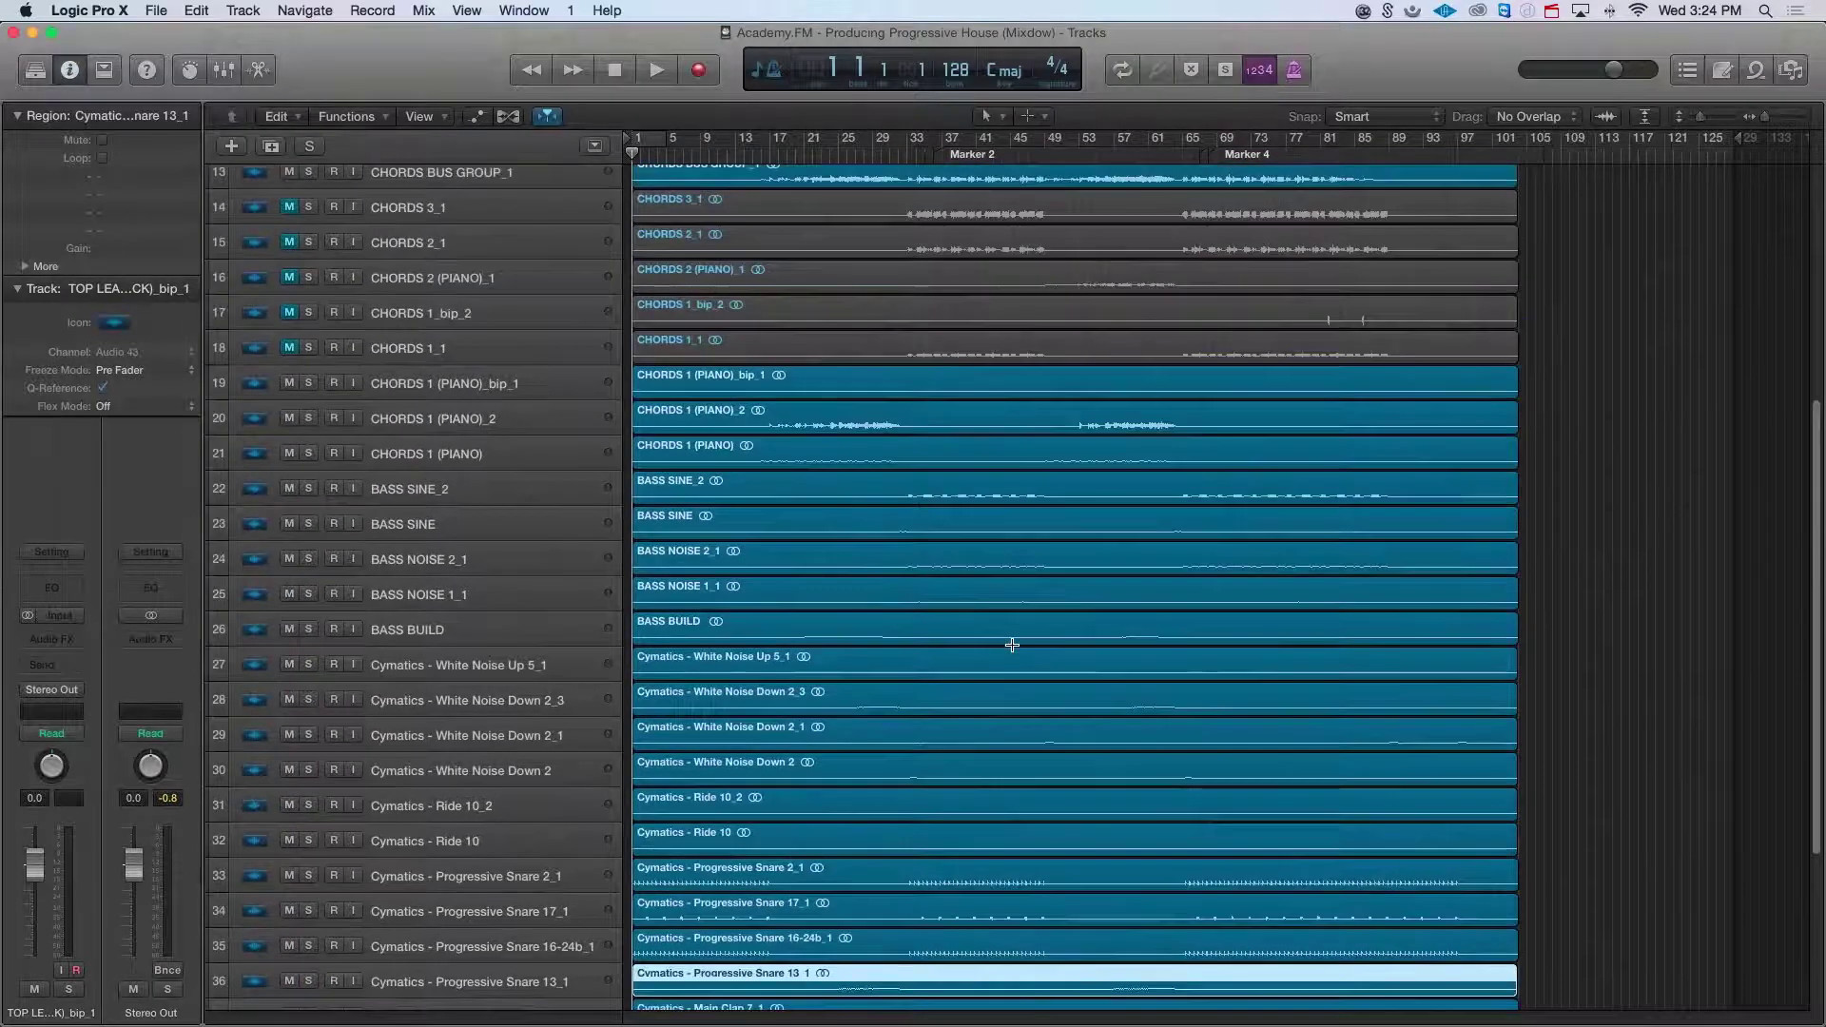
{"action": "key", "text": "super+Down"}
{"action": "key", "text": "super+Down"}
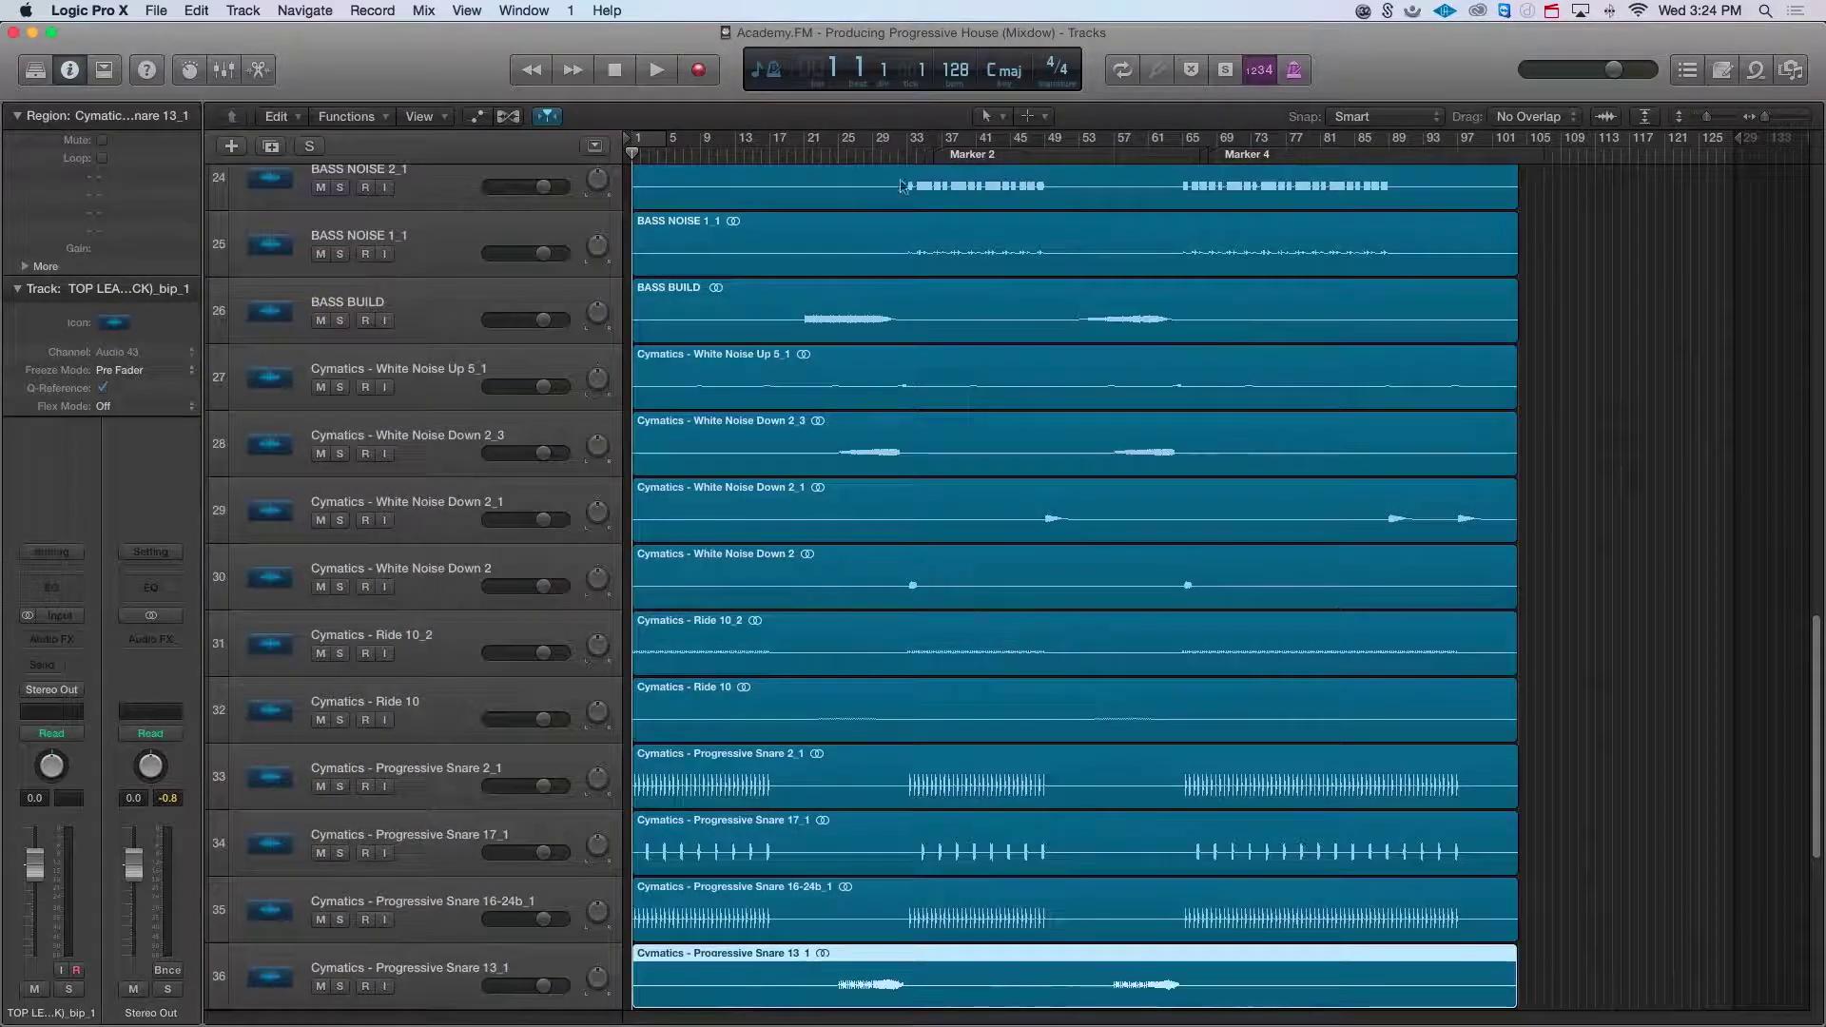
Step: Play the mix from bar 23 for a moment to check the level on the Stereo Out channel
{"action": "left_click", "coordinate": [822, 156]}
{"action": "key", "text": "space"}
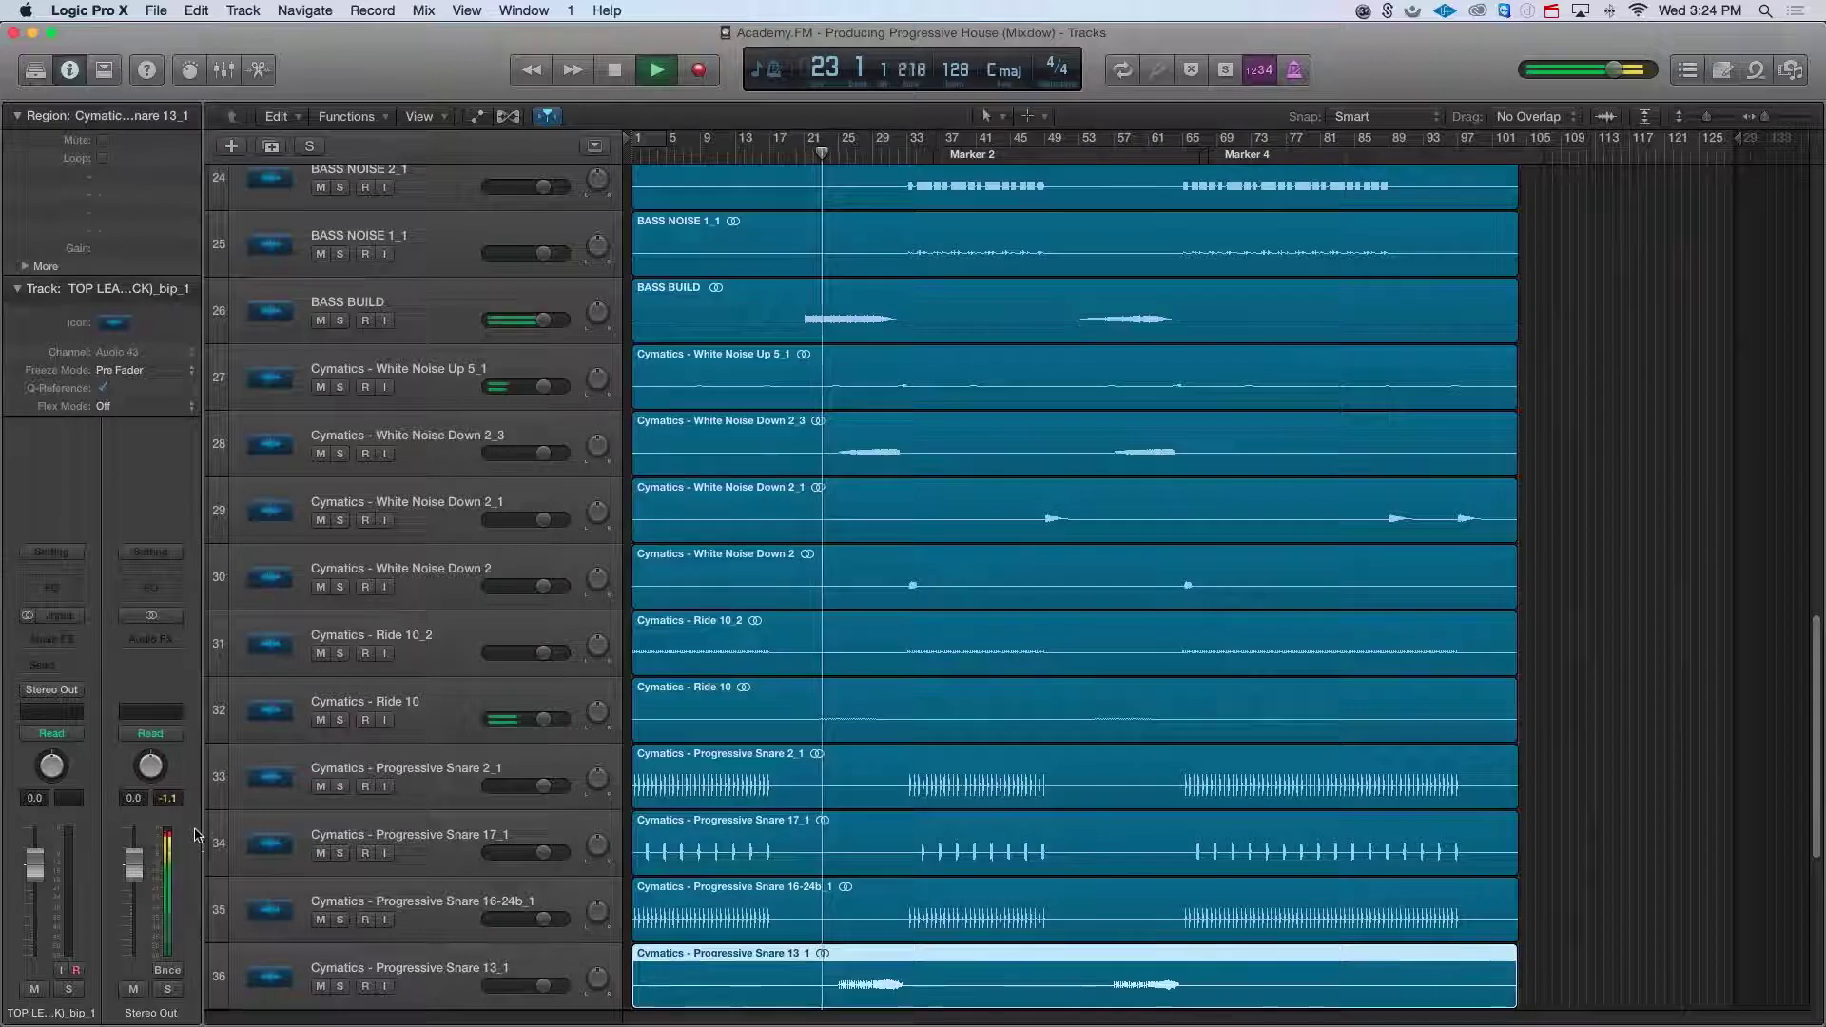
{"action": "key", "text": "space"}
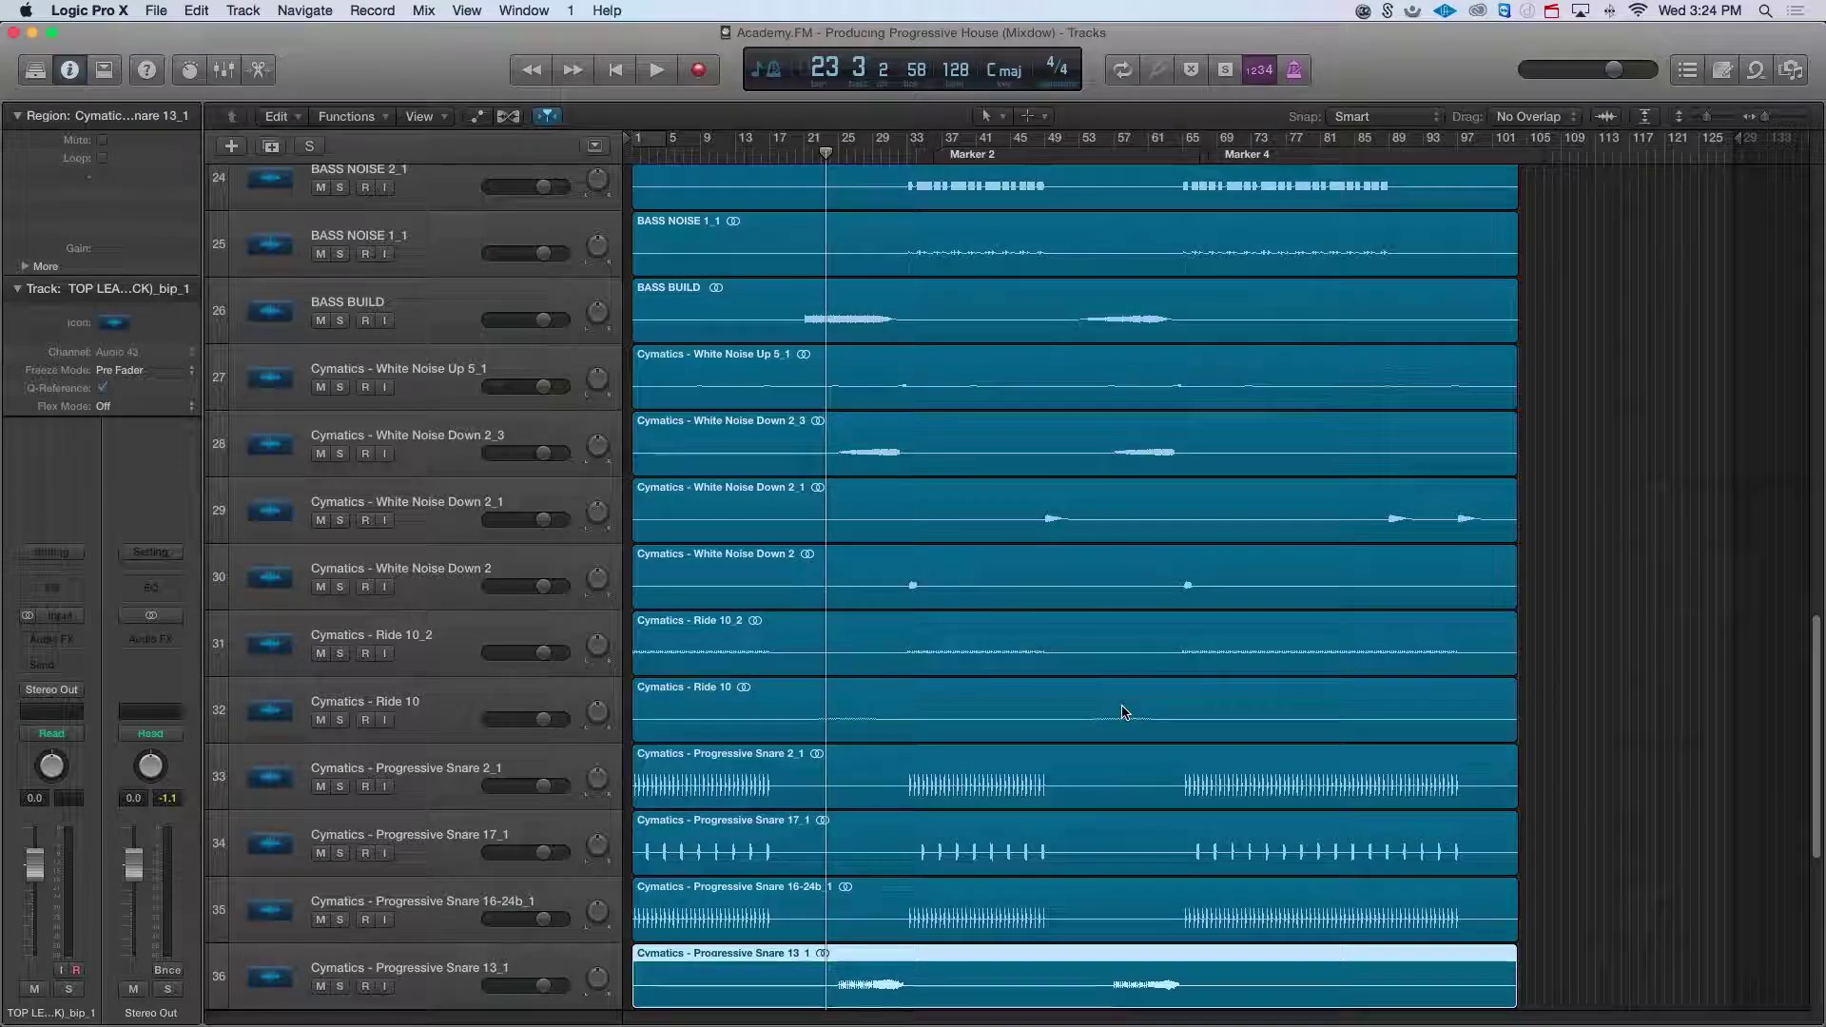
Step: Compare the muted individual tracks CHORDS 3_1 through CHORDS 1_1 with CHORDS BUS GROUP_1, viewing their waveforms at a larger track height
{"action": "scroll", "coordinate": [1133, 704], "scroll_direction": "up", "scroll_amount": 10}
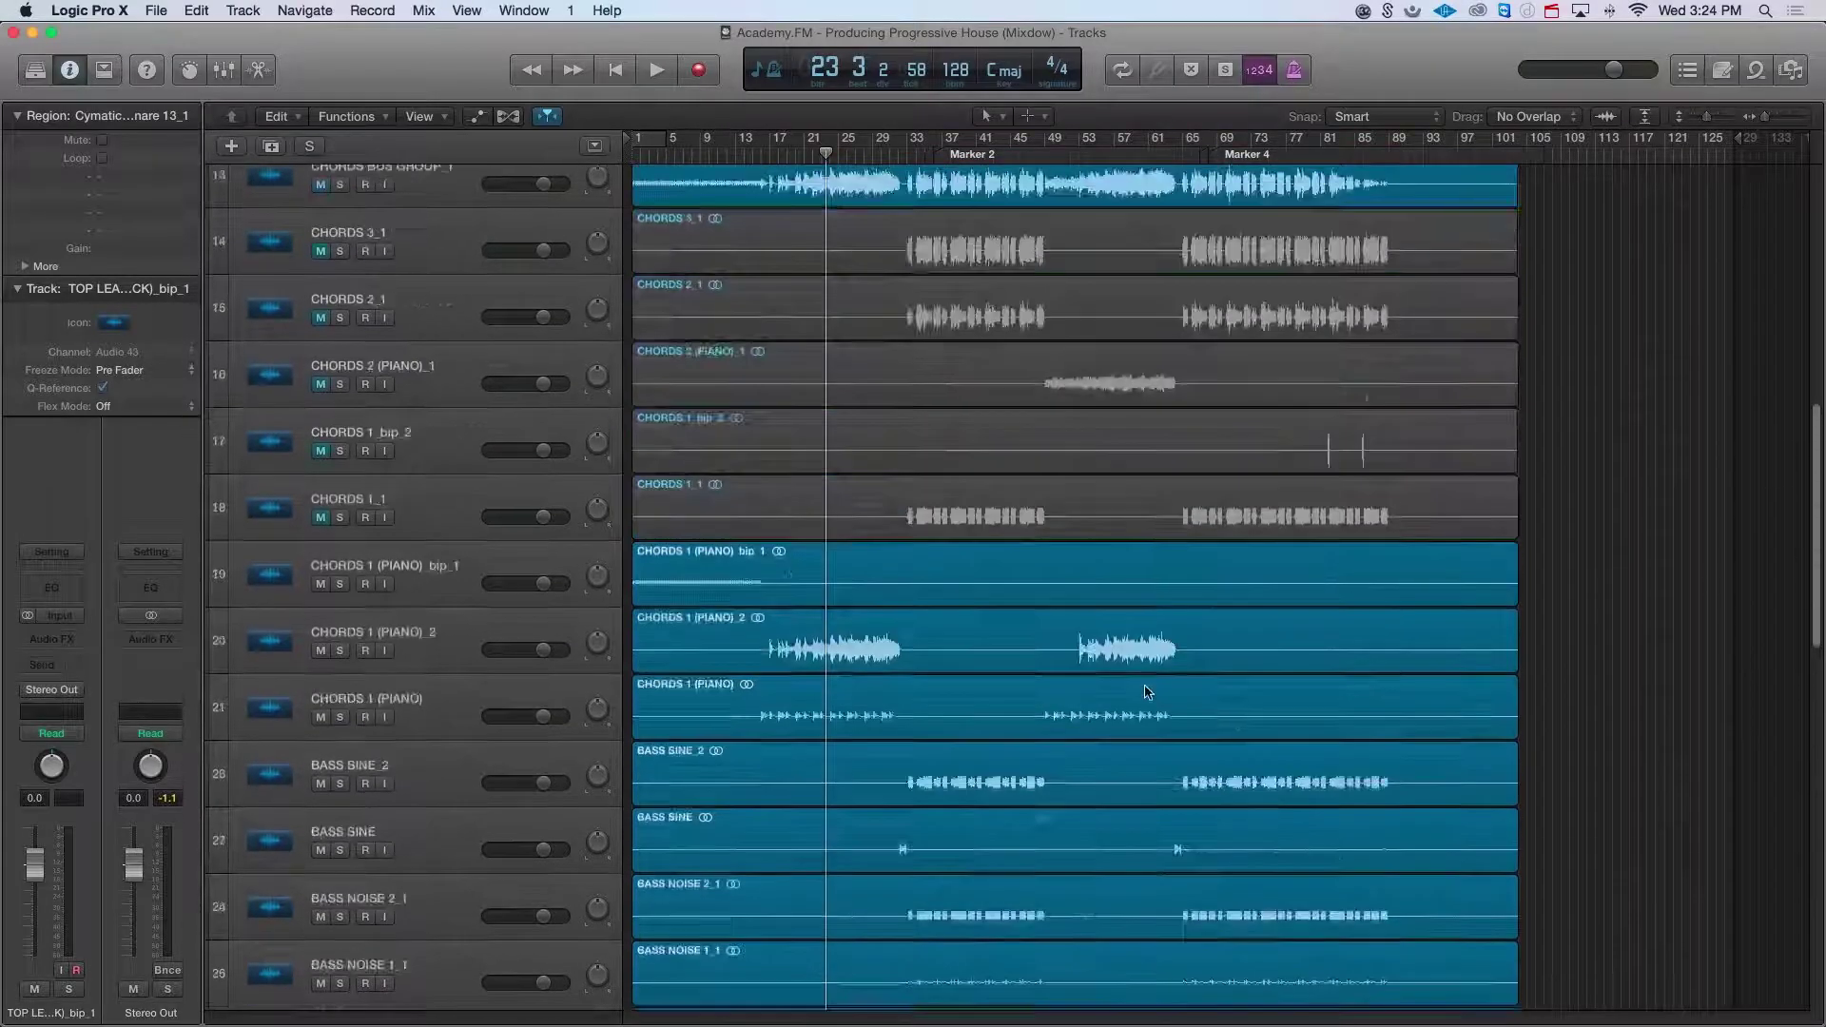
{"action": "scroll", "coordinate": [1146, 691], "scroll_direction": "down", "scroll_amount": 10}
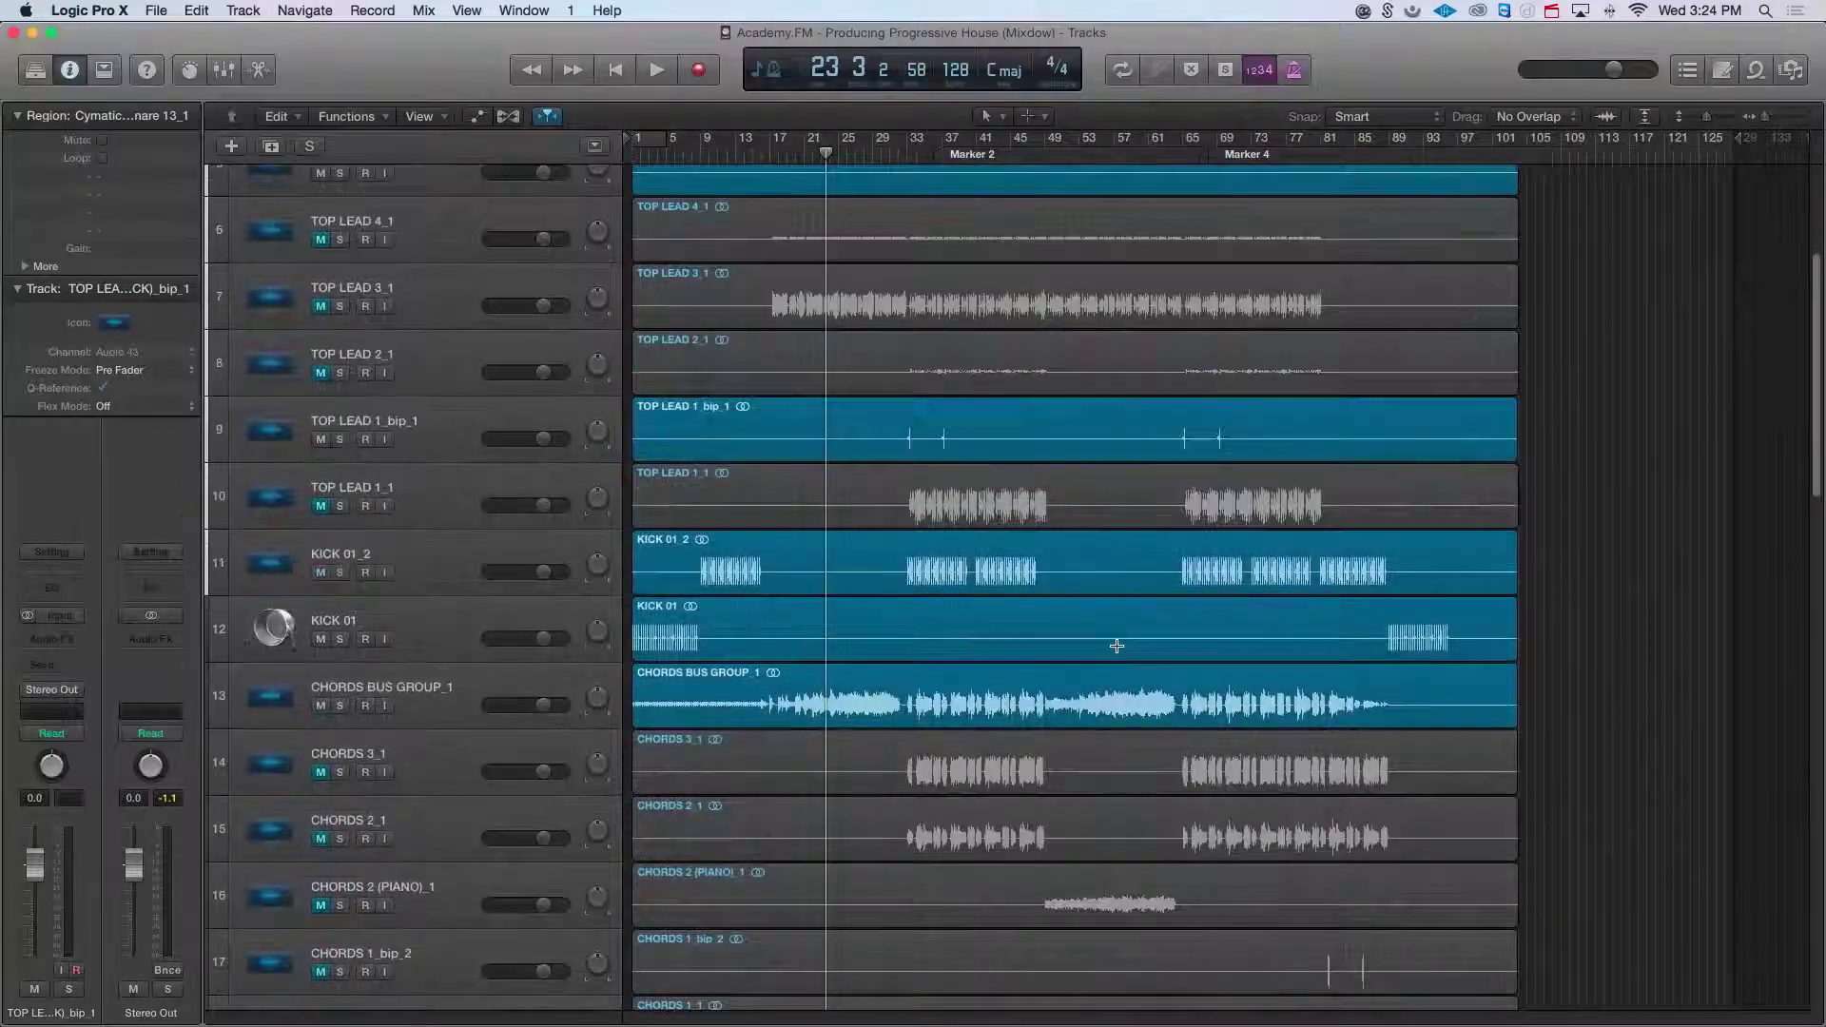
{"action": "scroll", "coordinate": [1117, 646], "scroll_direction": "down", "scroll_amount": 10}
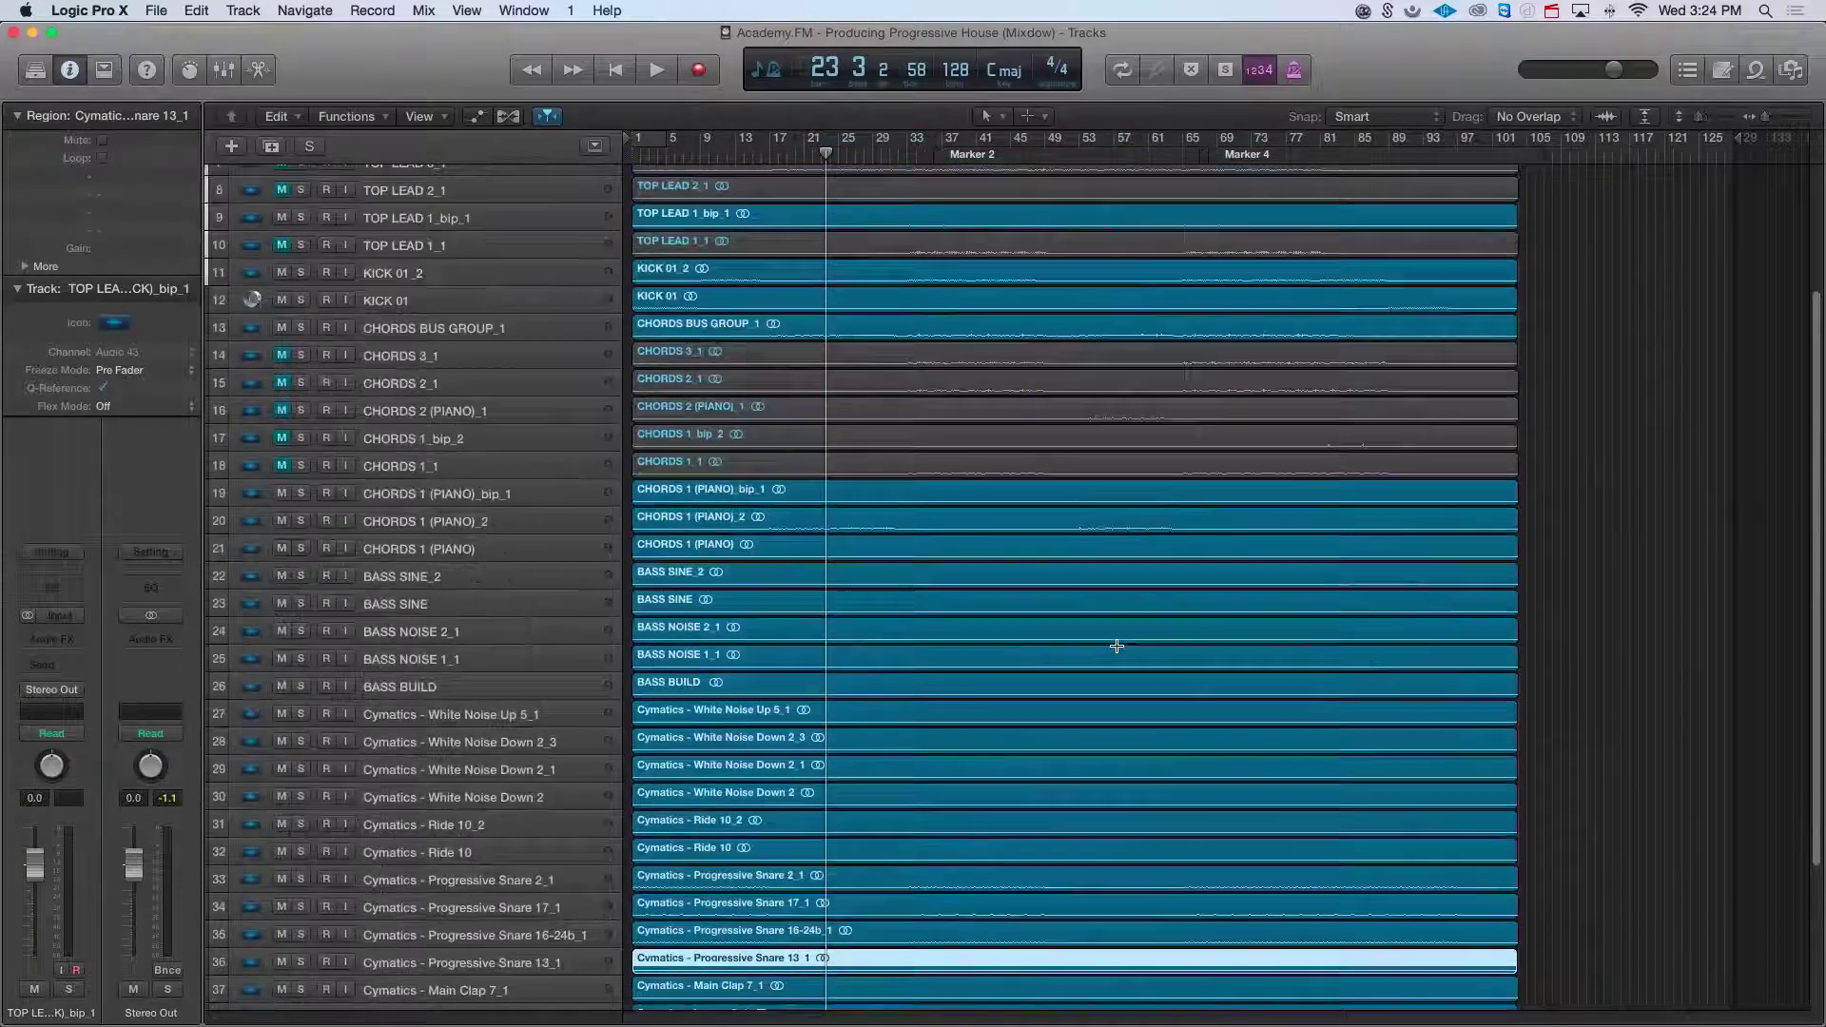
{"action": "scroll", "coordinate": [1119, 652], "scroll_direction": "up", "scroll_amount": 4}
{"action": "left_click", "coordinate": [429, 504]}
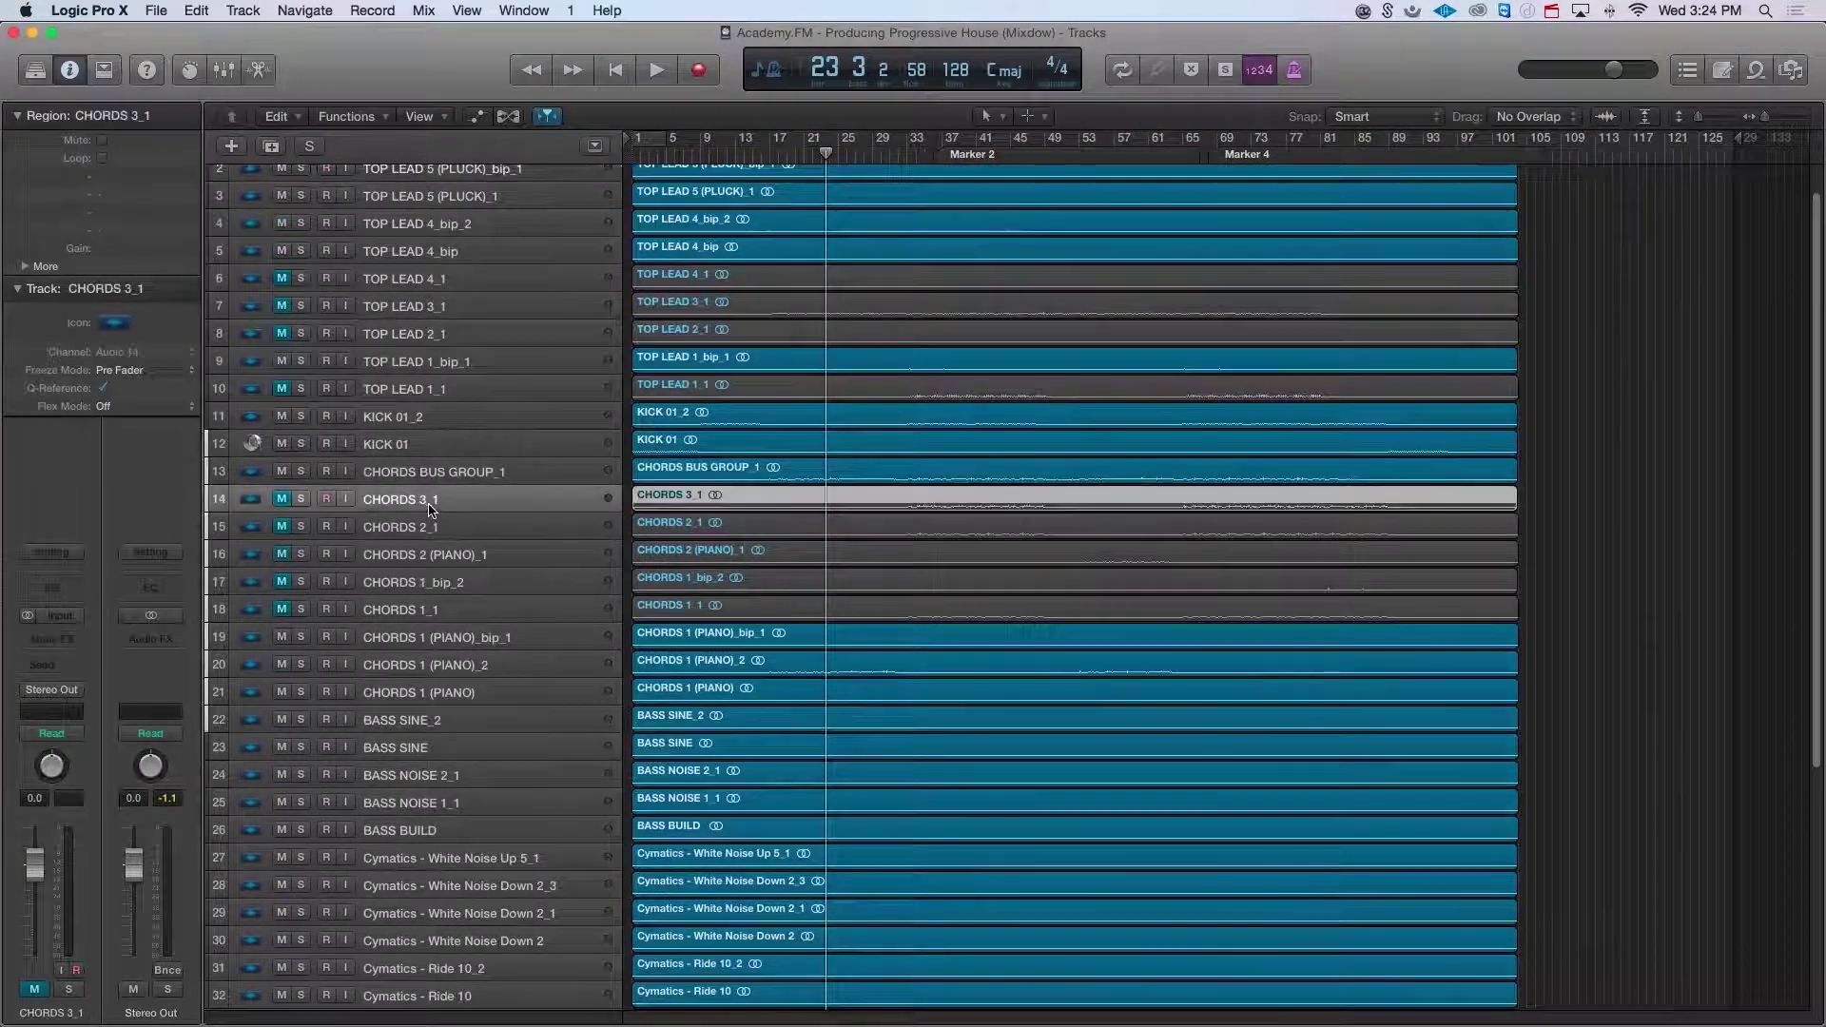
{"action": "left_click", "coordinate": [443, 611], "text": "shift"}
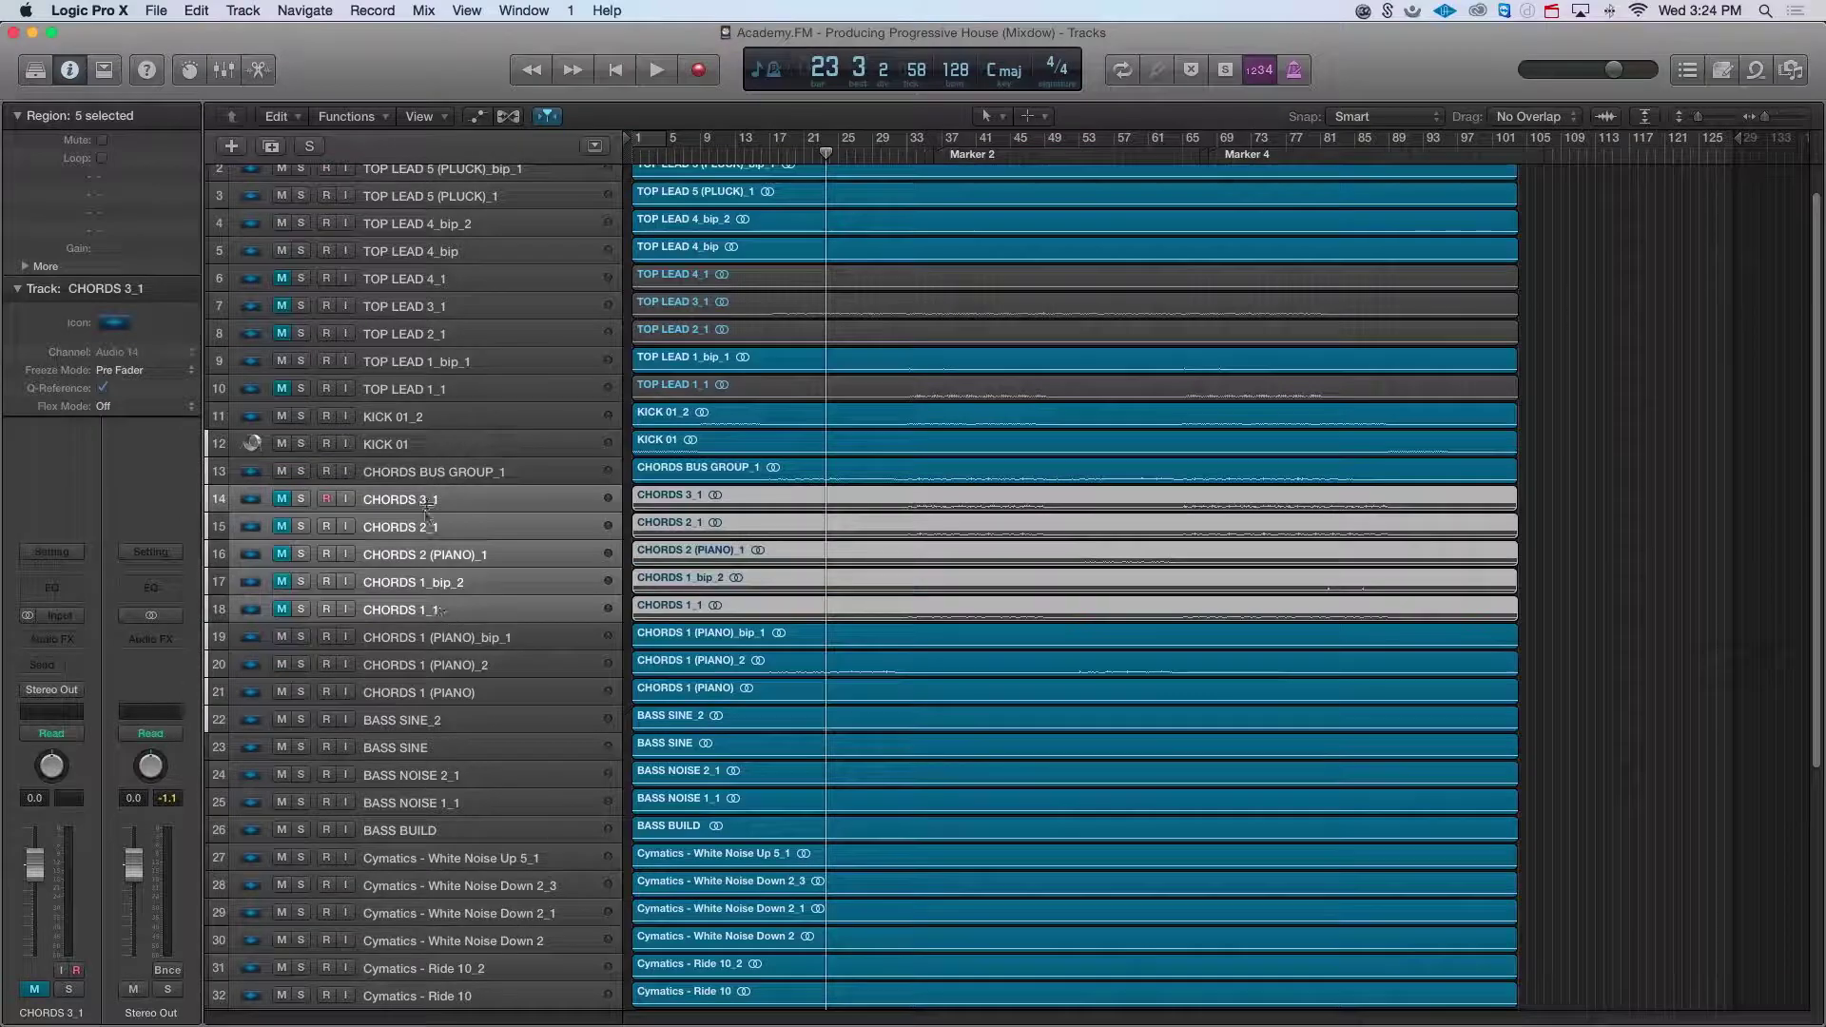
{"action": "left_click", "coordinate": [435, 481]}
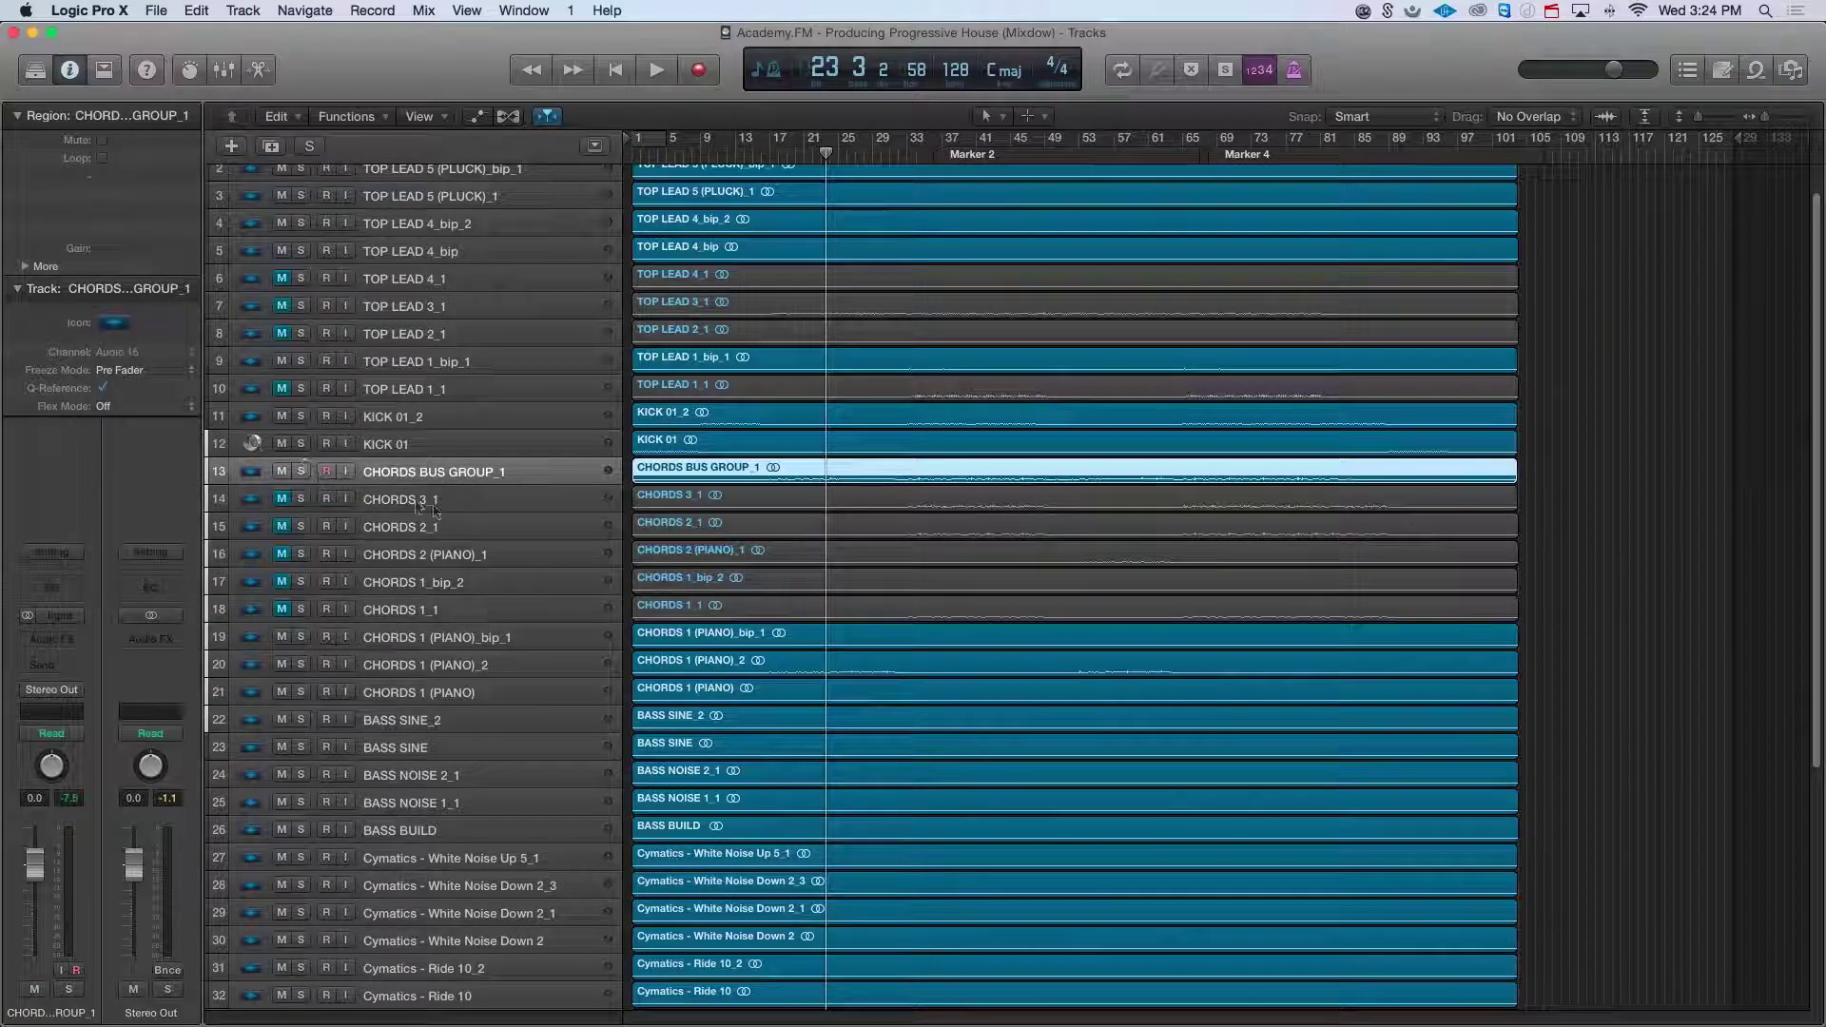
{"action": "key", "text": "super+Down"}
{"action": "key", "text": "super+Down"}
{"action": "key", "text": "super+Down"}
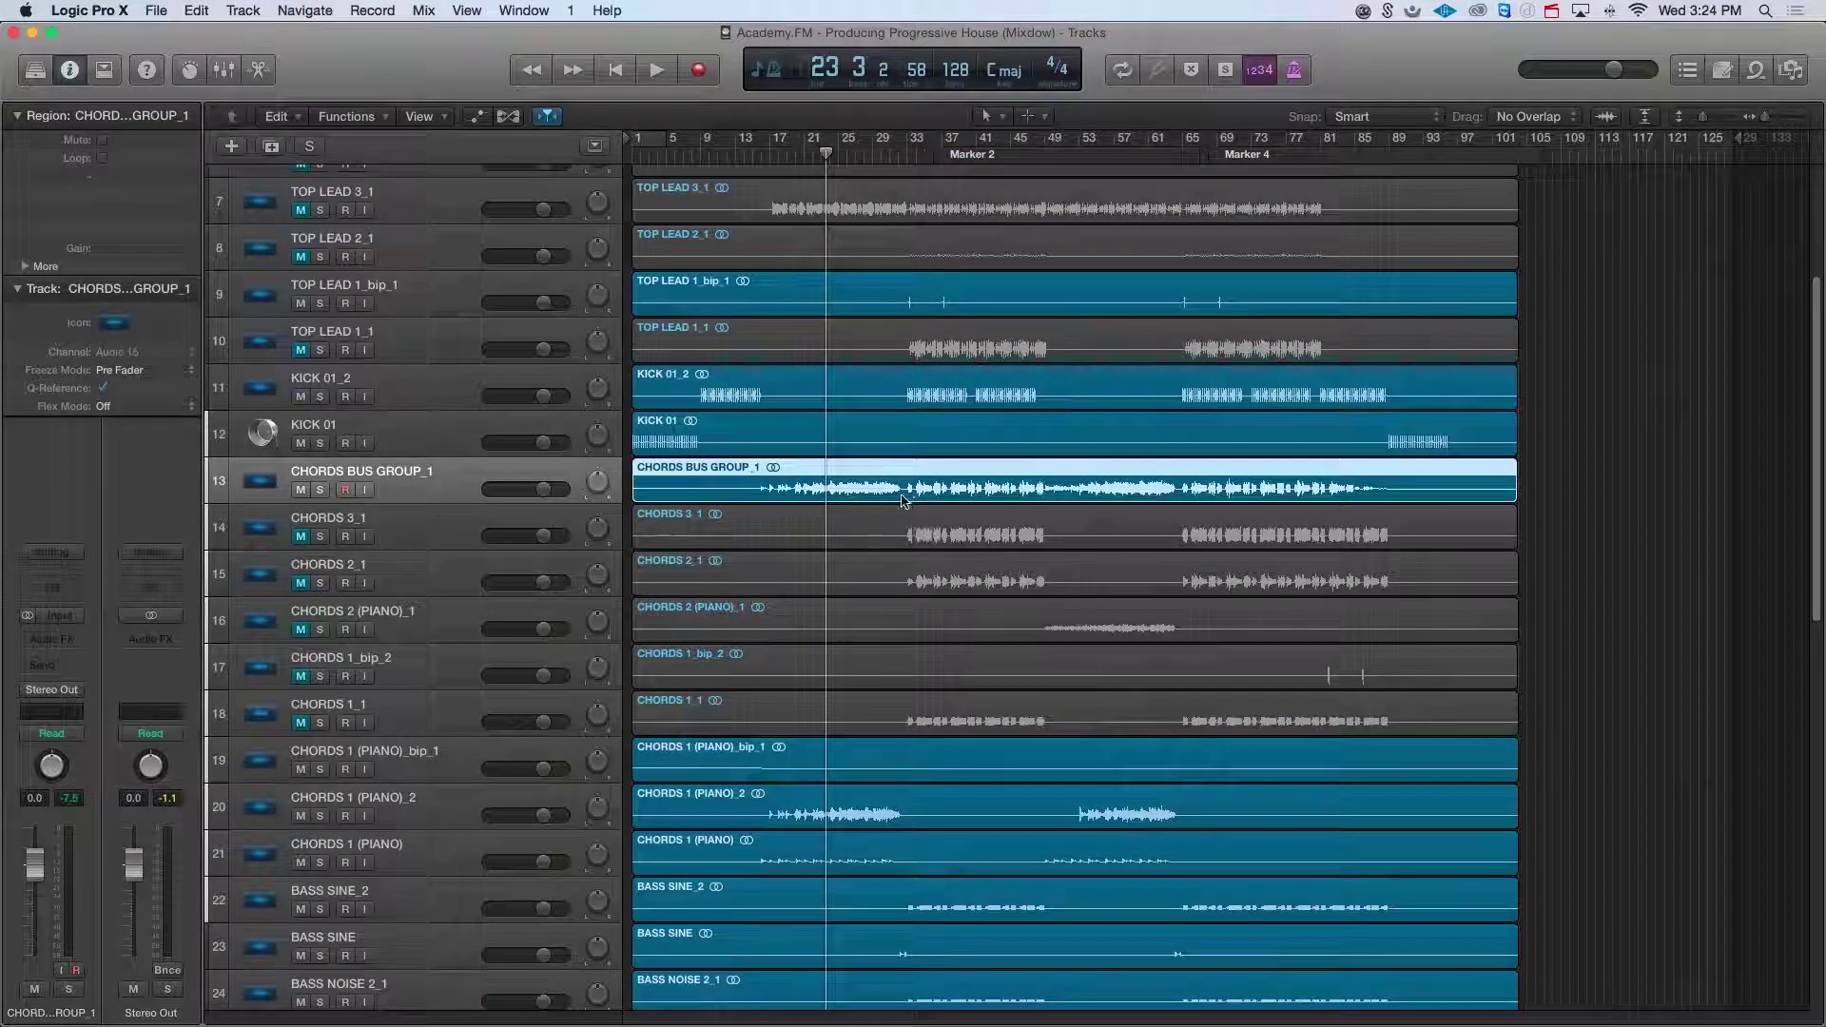
{"action": "scroll", "coordinate": [857, 609], "scroll_direction": "up", "scroll_amount": 7}
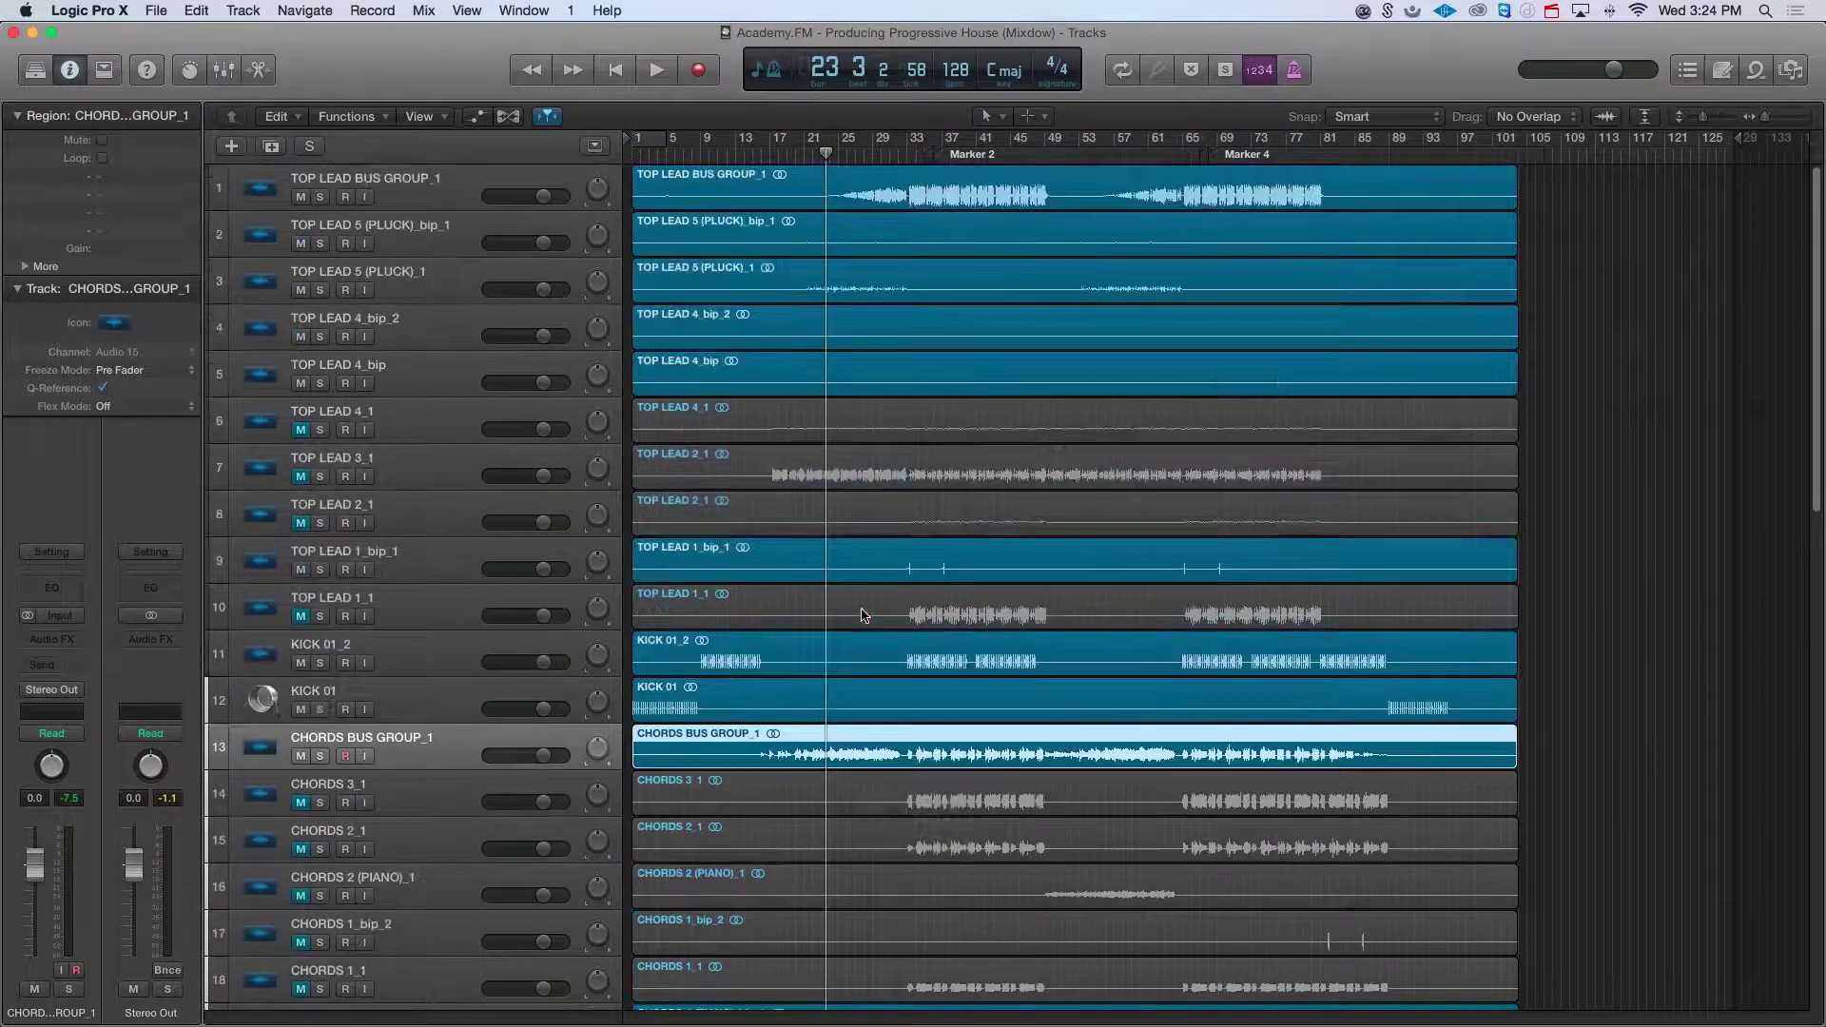
Step: Listen to TOP LEAD BUS GROUP_1 in solo from bar 33, and release its solo
{"action": "left_click", "coordinate": [320, 197]}
{"action": "left_click", "coordinate": [911, 142]}
{"action": "key", "text": "space"}
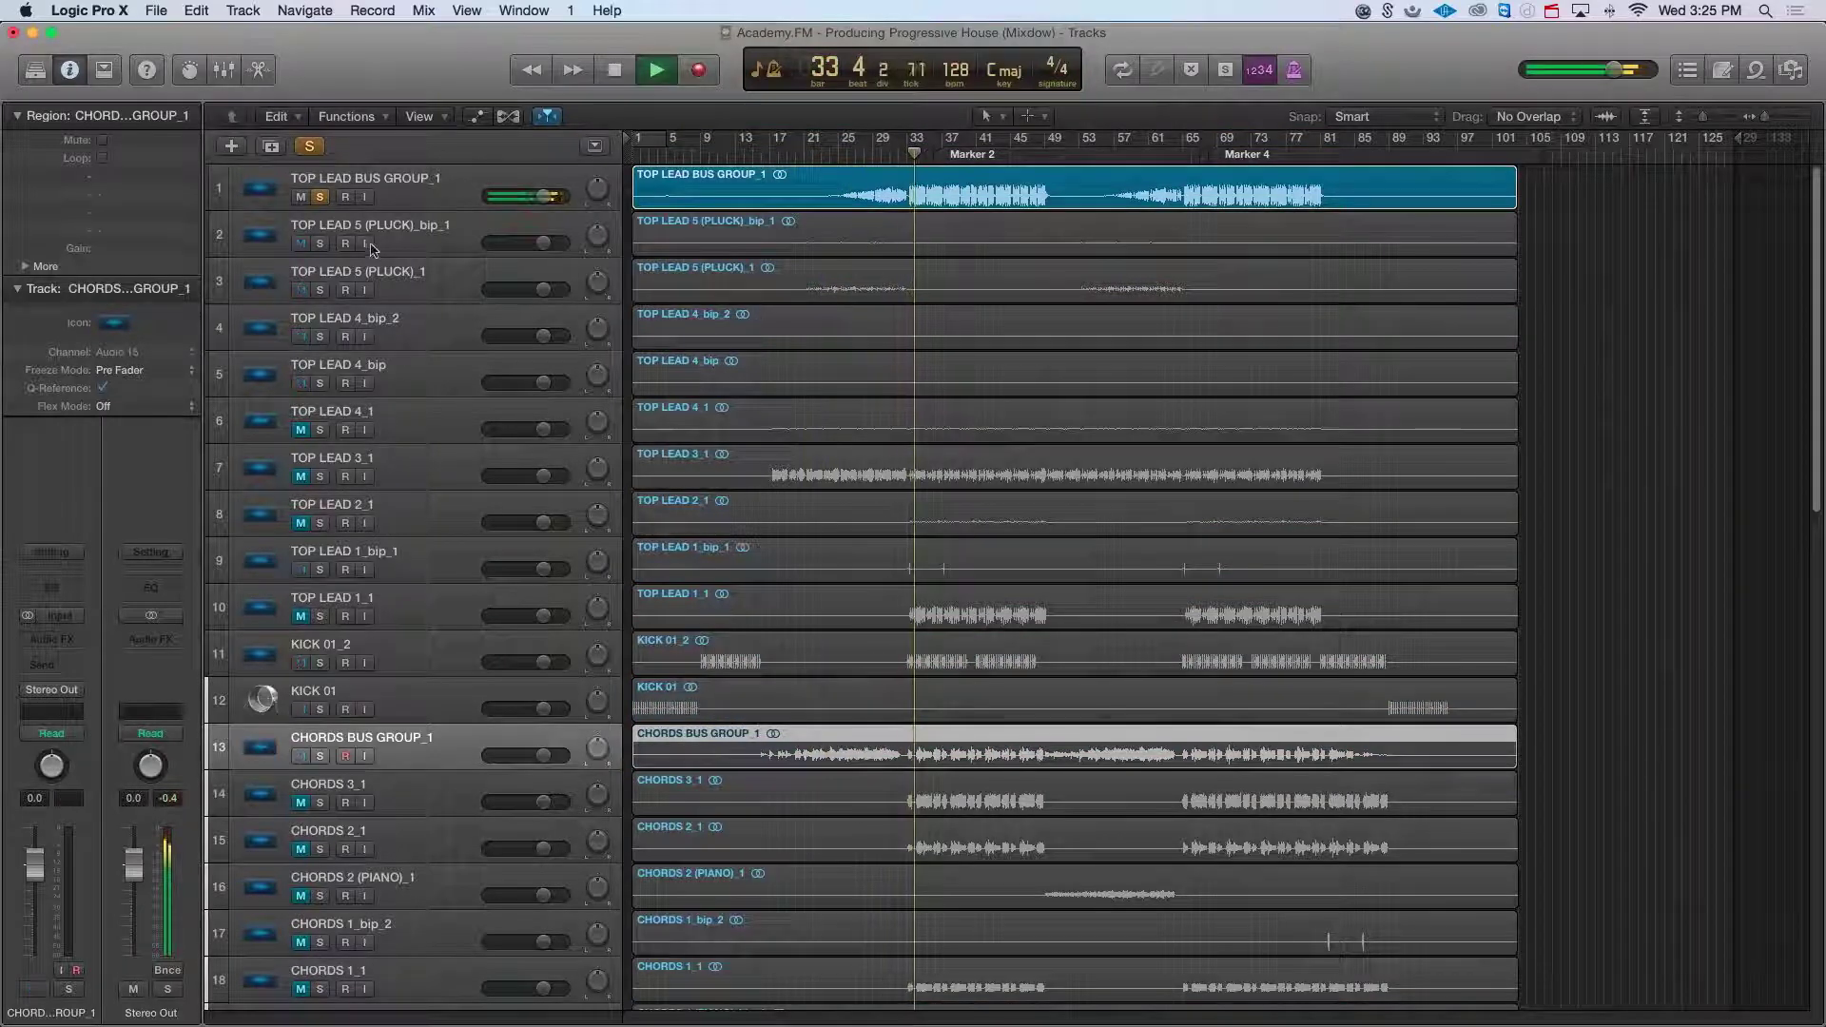
{"action": "left_click", "coordinate": [323, 197]}
{"action": "key", "text": "space"}
Step: Audition TOP LEAD 4_1, 3_1 and 2_1 unmuted and in solo, and restore their mute and solo states
{"action": "mouse_move", "coordinate": [302, 431]}
{"action": "left_mouse_down"}
{"action": "mouse_move", "coordinate": [302, 524]}
{"action": "mouse_move", "coordinate": [322, 524]}
{"action": "left_mouse_up"}
{"action": "key", "text": "space"}
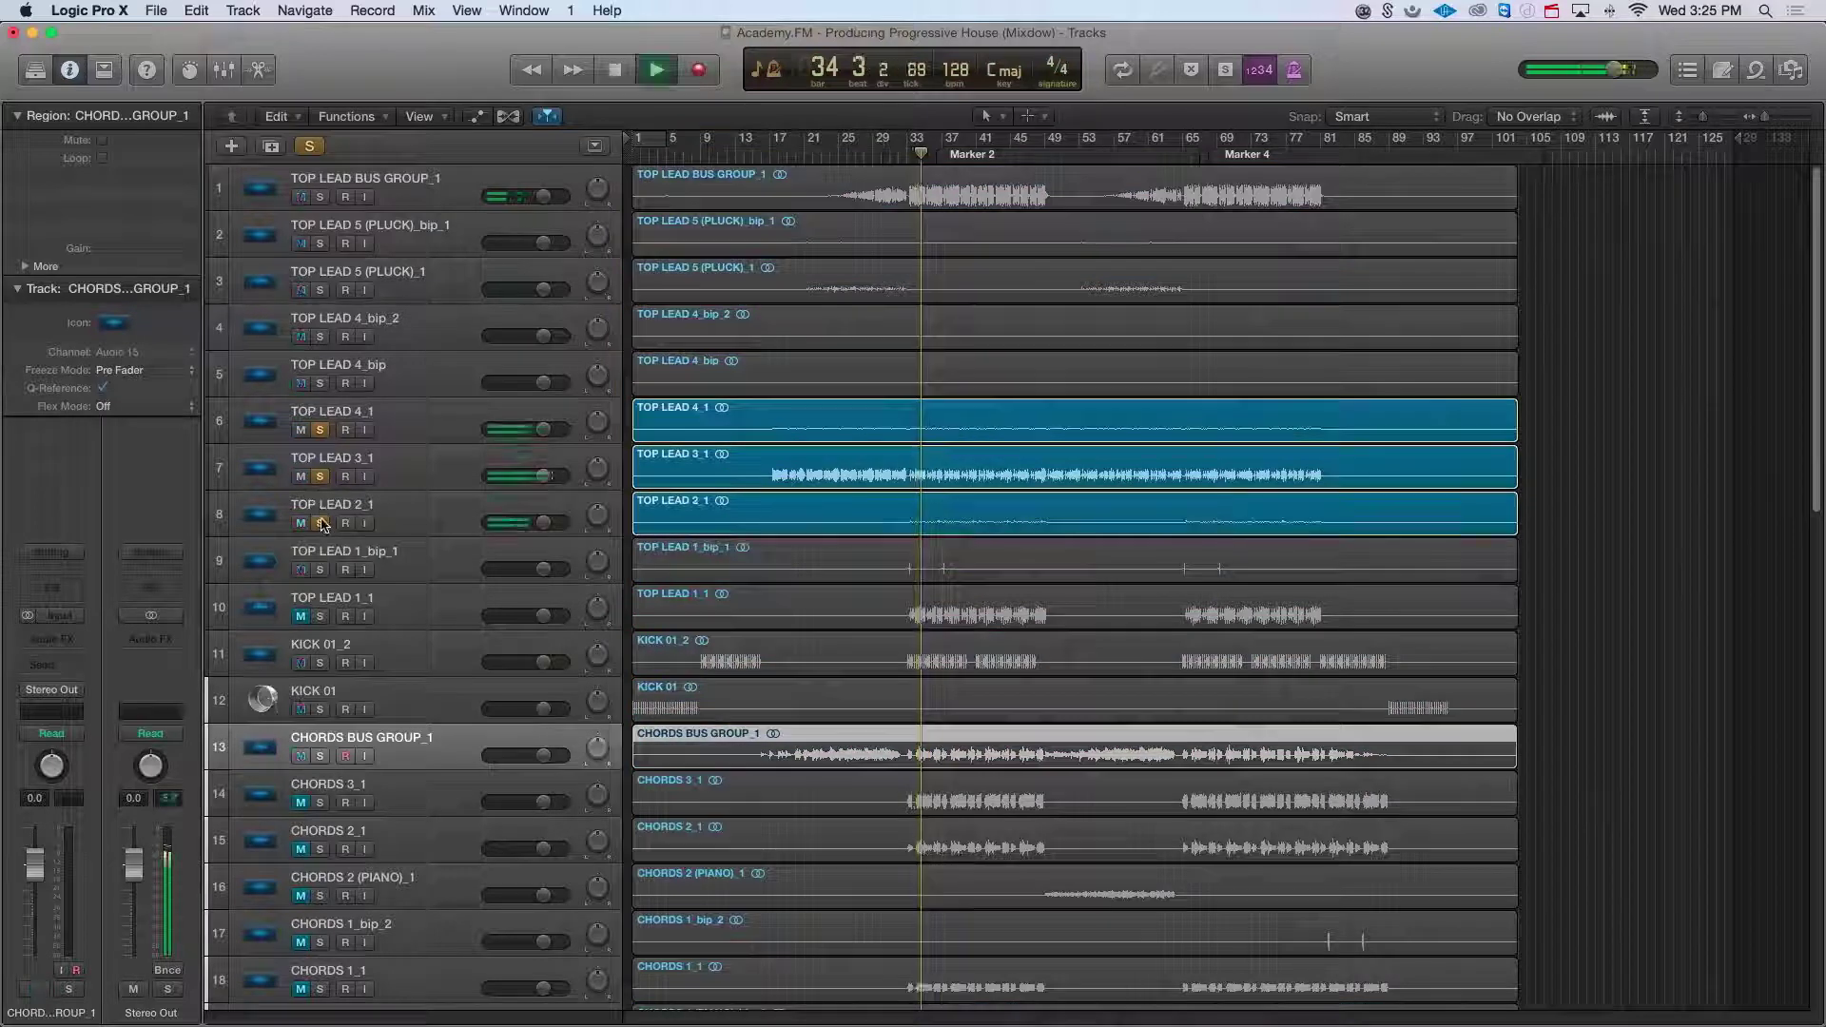
{"action": "key", "text": "space"}
{"action": "left_click_drag", "start_coordinate": [322, 522], "coordinate": [321, 430]}
{"action": "left_click_drag", "start_coordinate": [301, 430], "coordinate": [301, 523]}
Step: Play the full mix into the drop at bar 33 to check whether Stereo Out is clipping
{"action": "left_click", "coordinate": [896, 143]}
{"action": "key", "text": "space"}
{"action": "scroll", "coordinate": [899, 537], "scroll_direction": "down", "scroll_amount": 3}
{"action": "scroll", "coordinate": [899, 538], "scroll_direction": "down", "scroll_amount": 3}
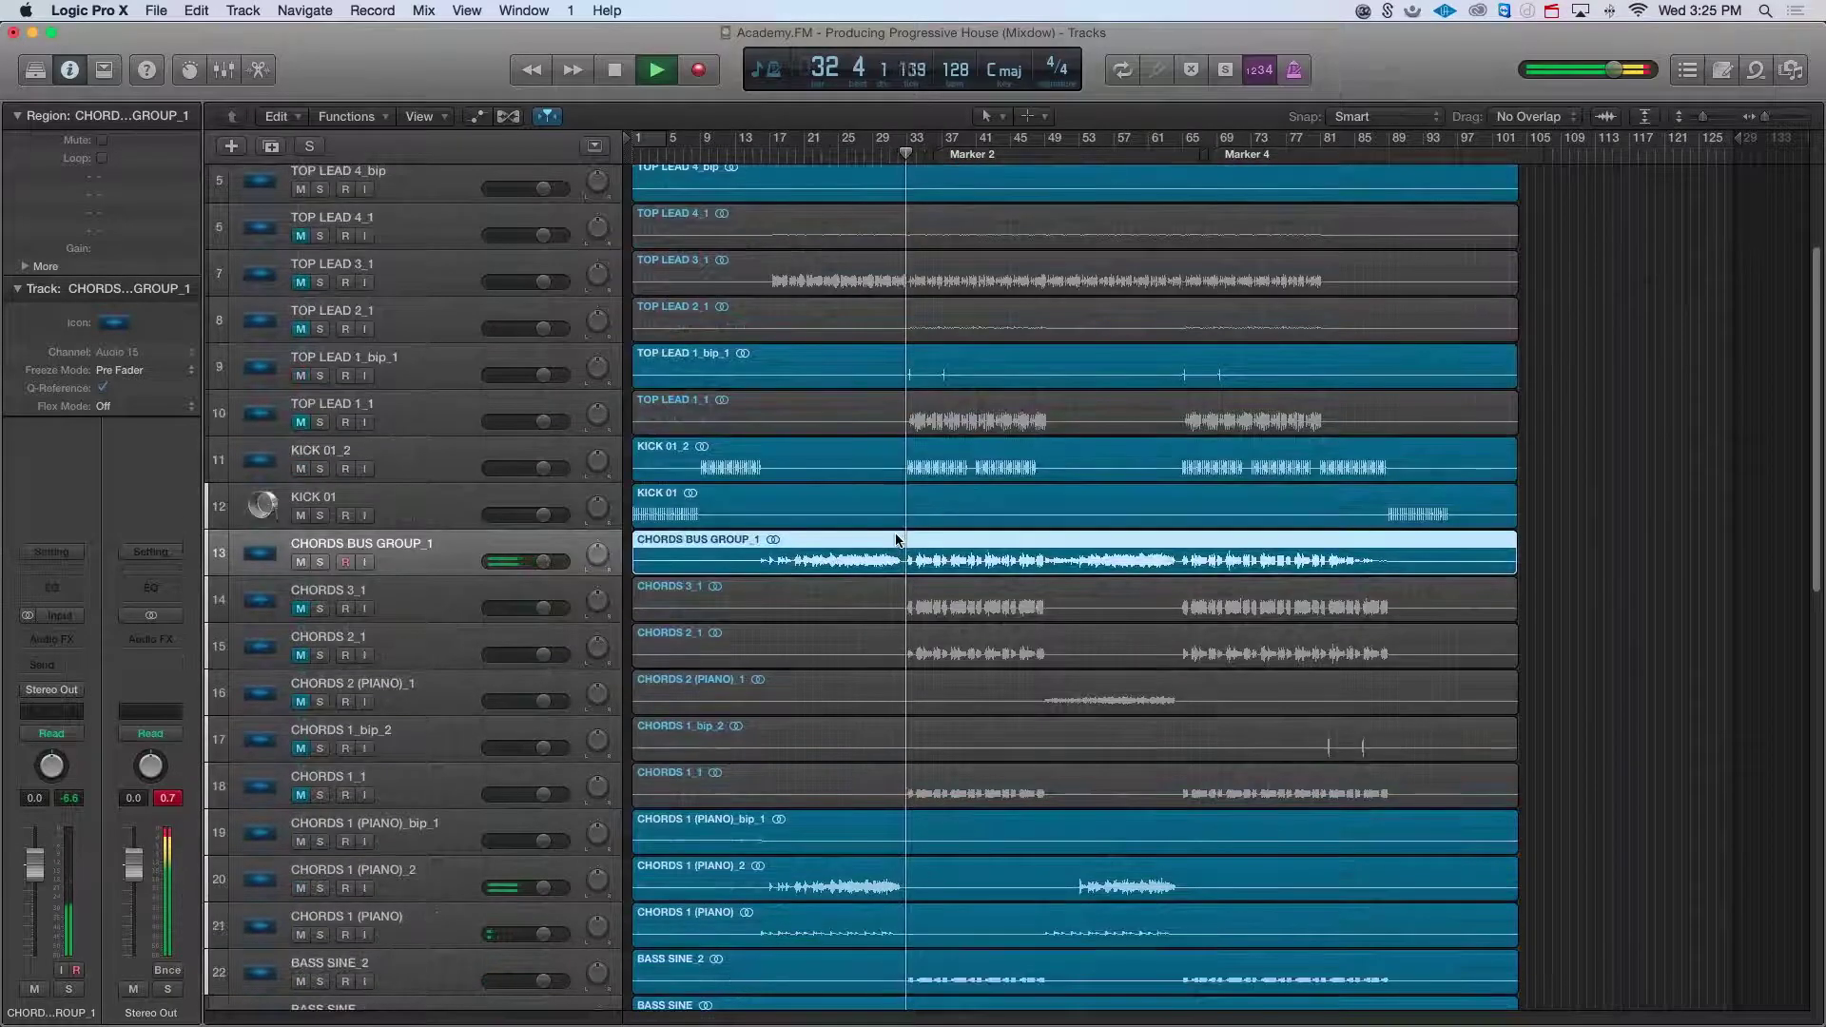
{"action": "scroll", "coordinate": [931, 545], "scroll_direction": "up", "scroll_amount": 1}
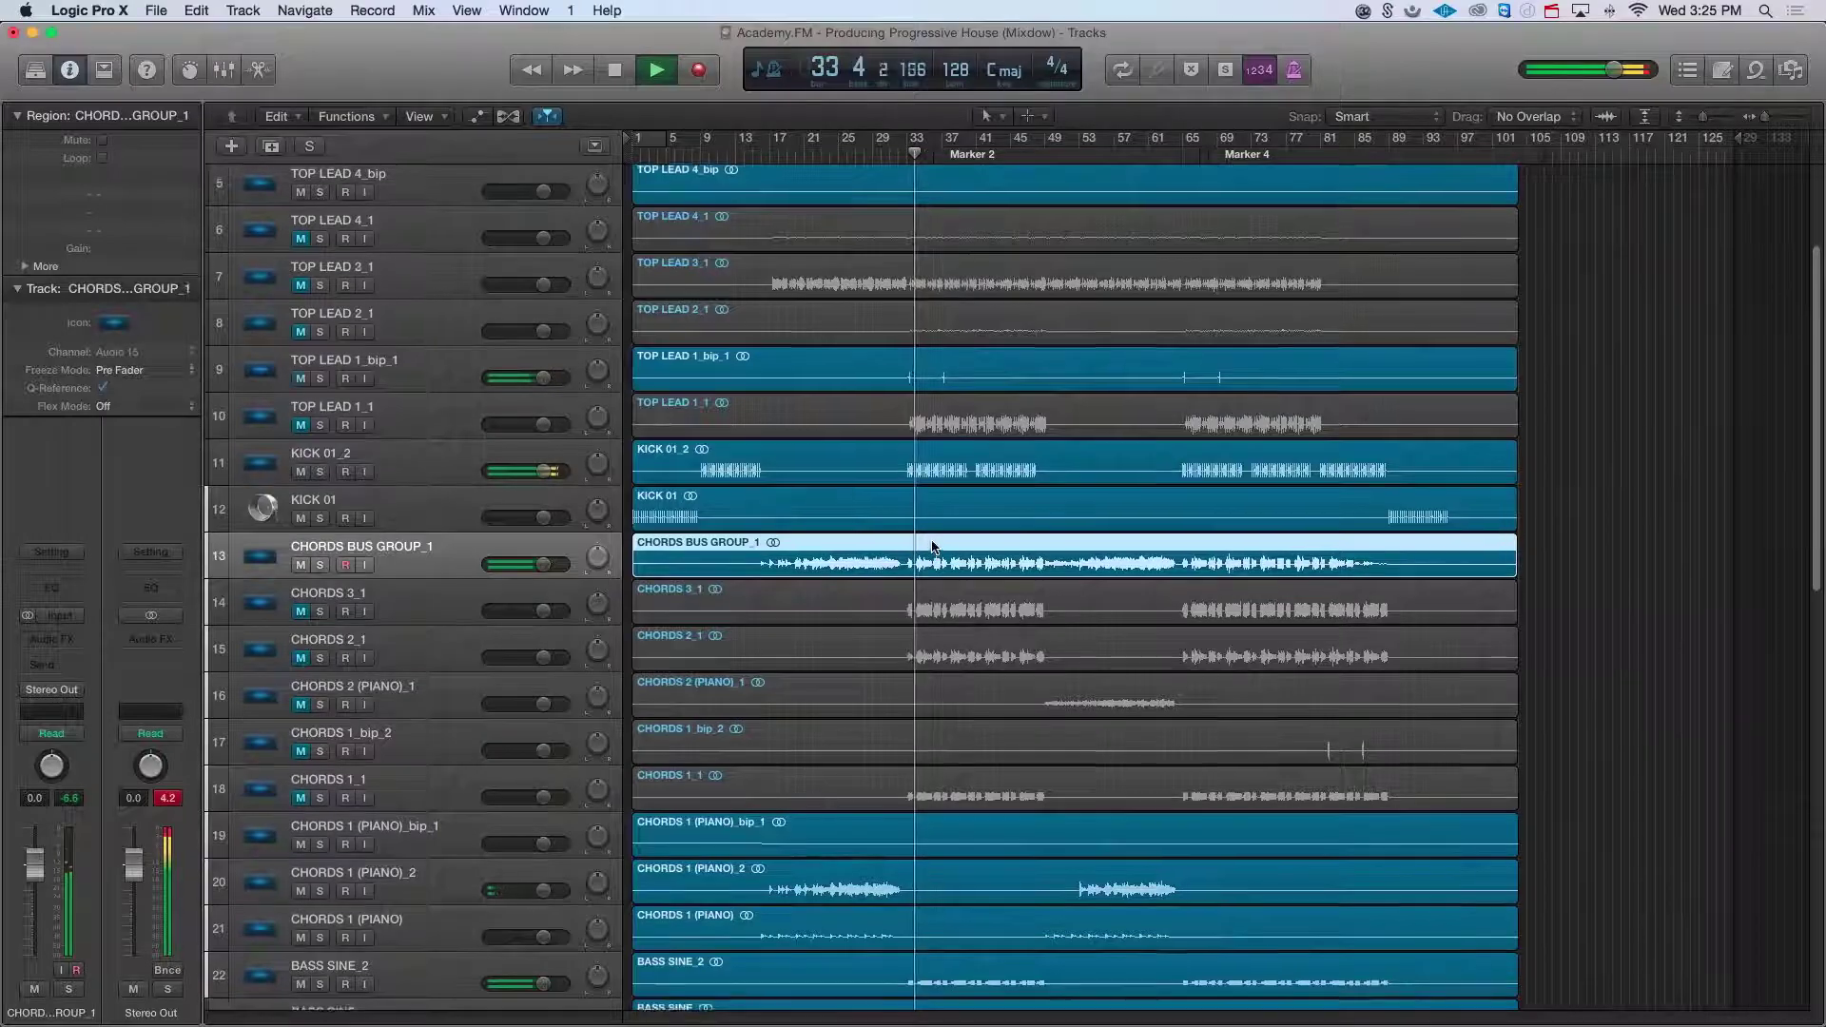
{"action": "scroll", "coordinate": [776, 469], "scroll_direction": "up", "scroll_amount": 2}
{"action": "key", "text": "space"}
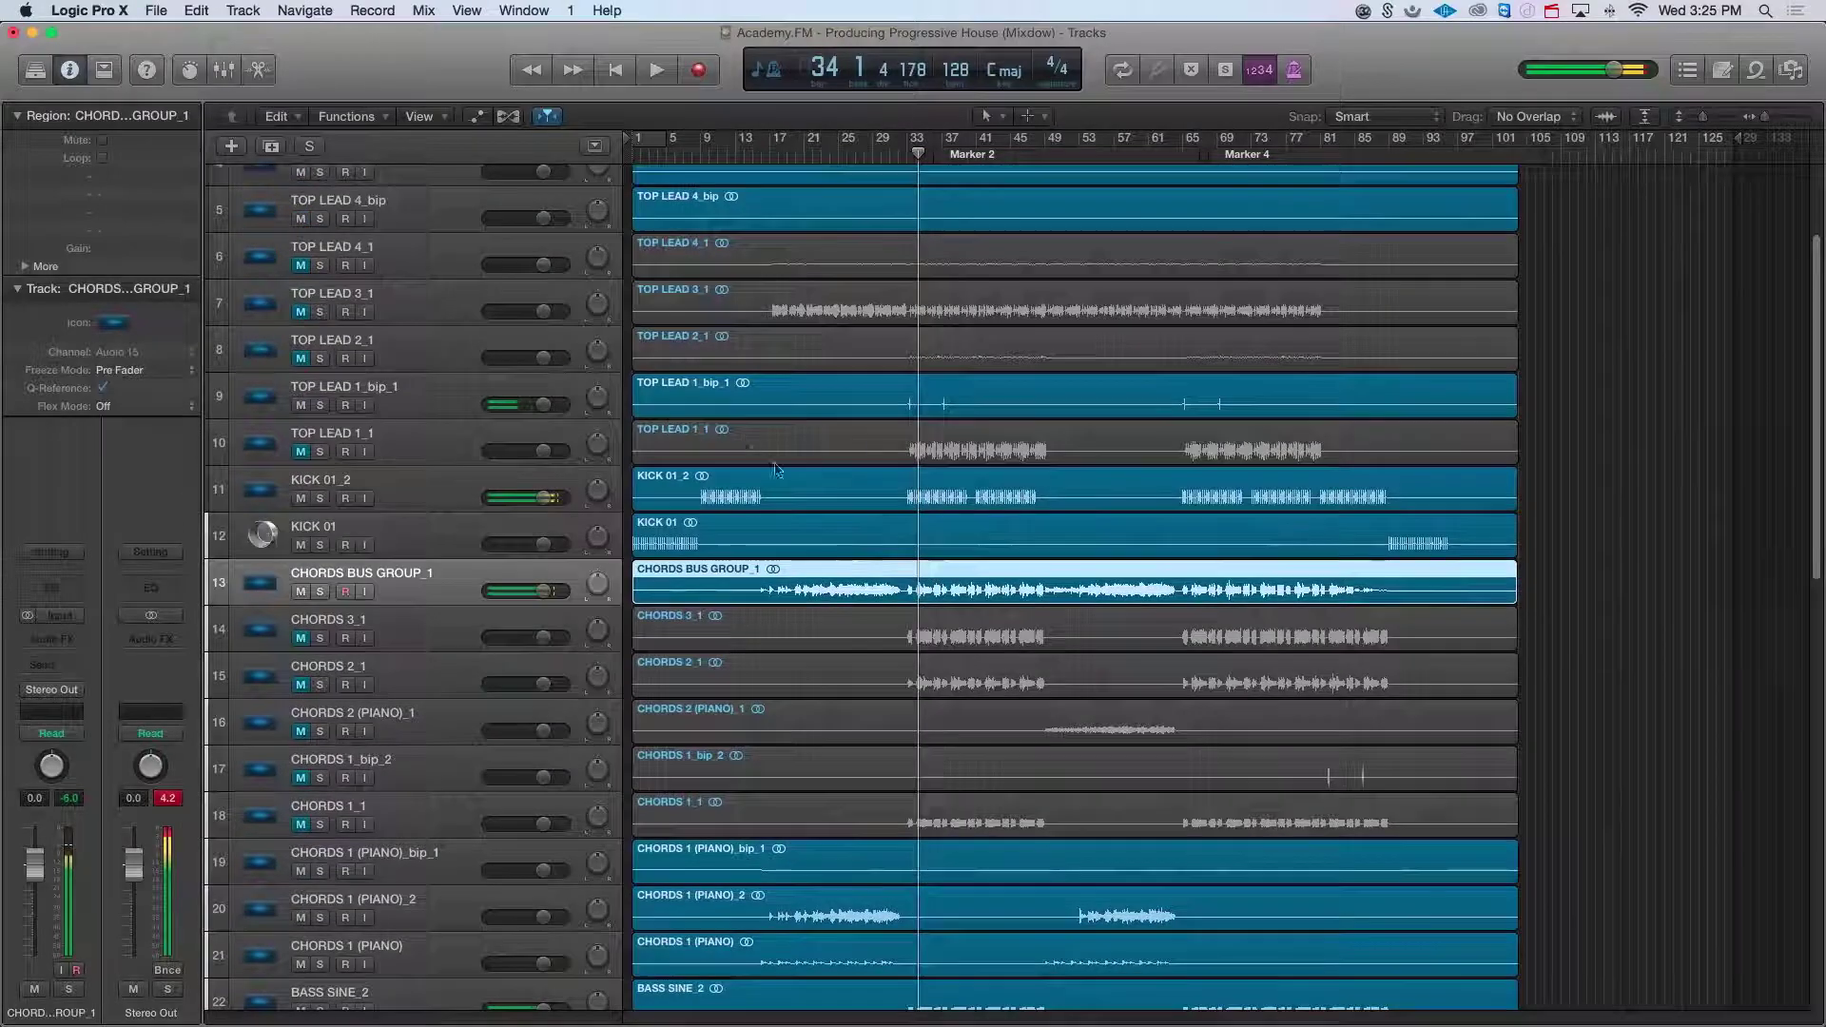
Step: Select all audio channel strips from TOP LEAD BUS GROUP_1 to the last snare in the mixer and lower their volume faders together to -6.2 dB
{"action": "left_click", "coordinate": [226, 69]}
{"action": "left_click_drag", "start_coordinate": [826, 566], "coordinate": [825, 455]}
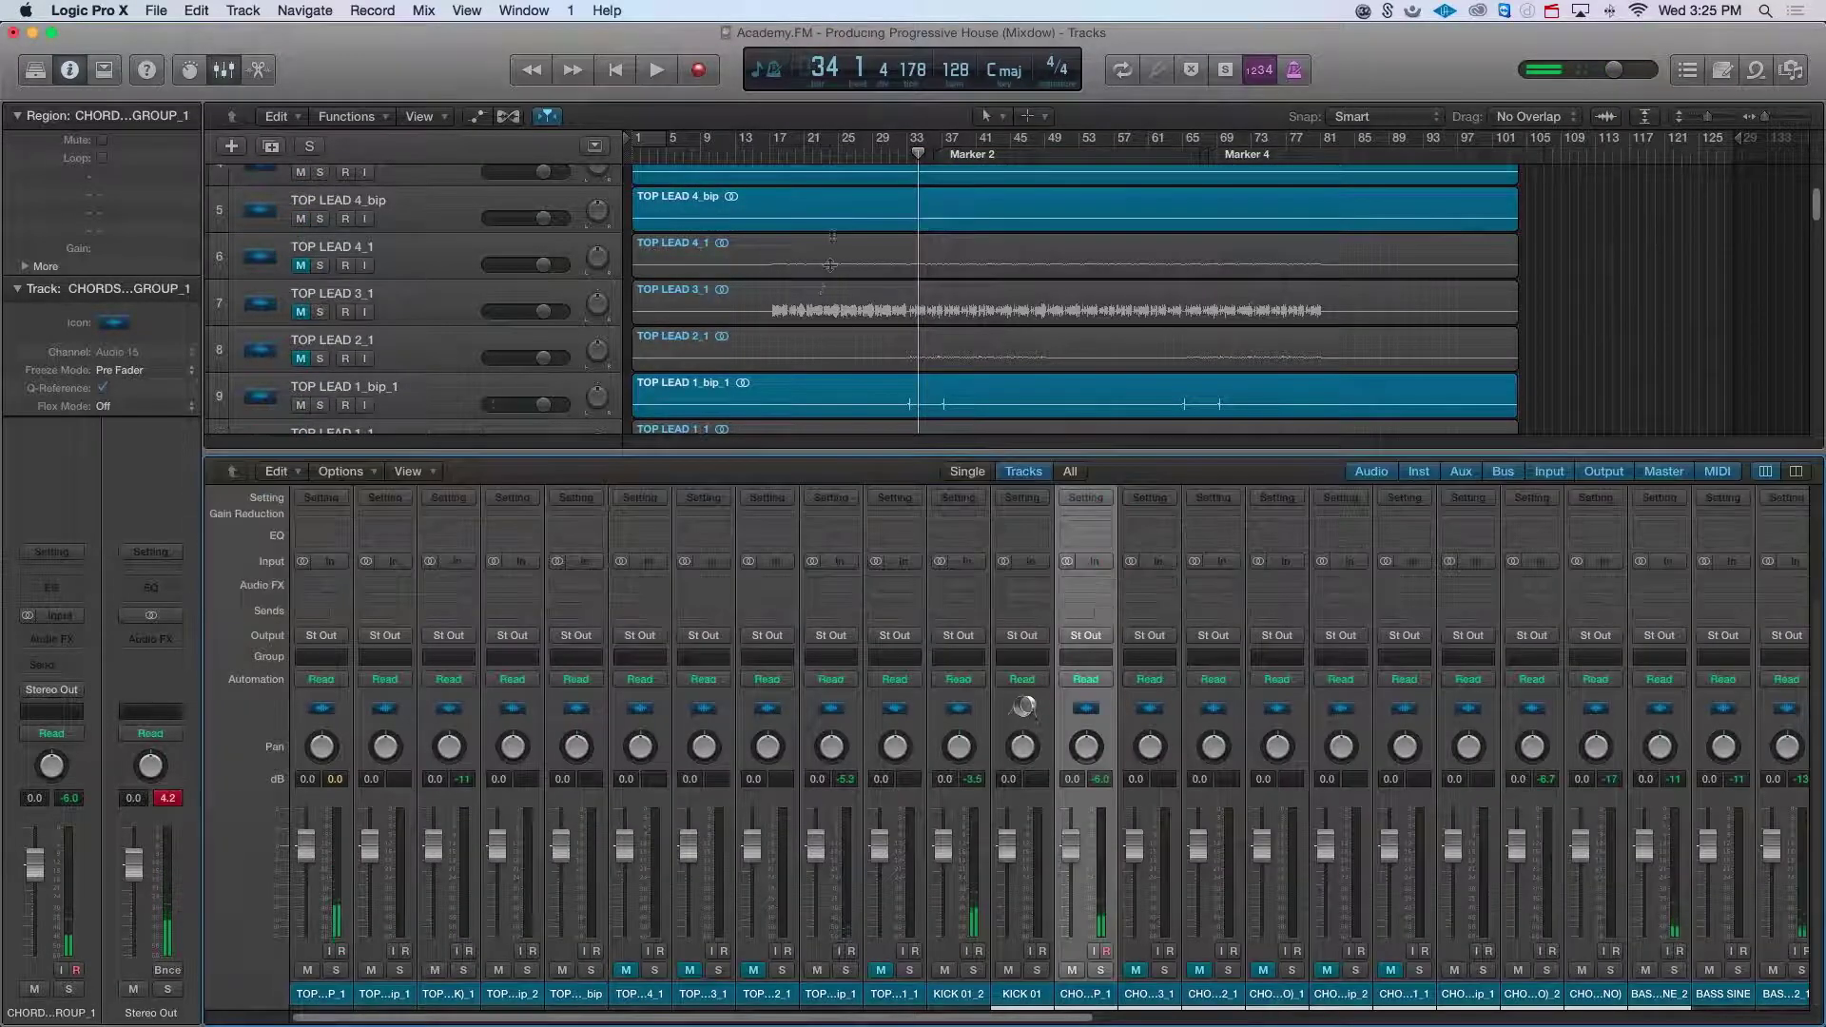
{"action": "left_click", "coordinate": [340, 994]}
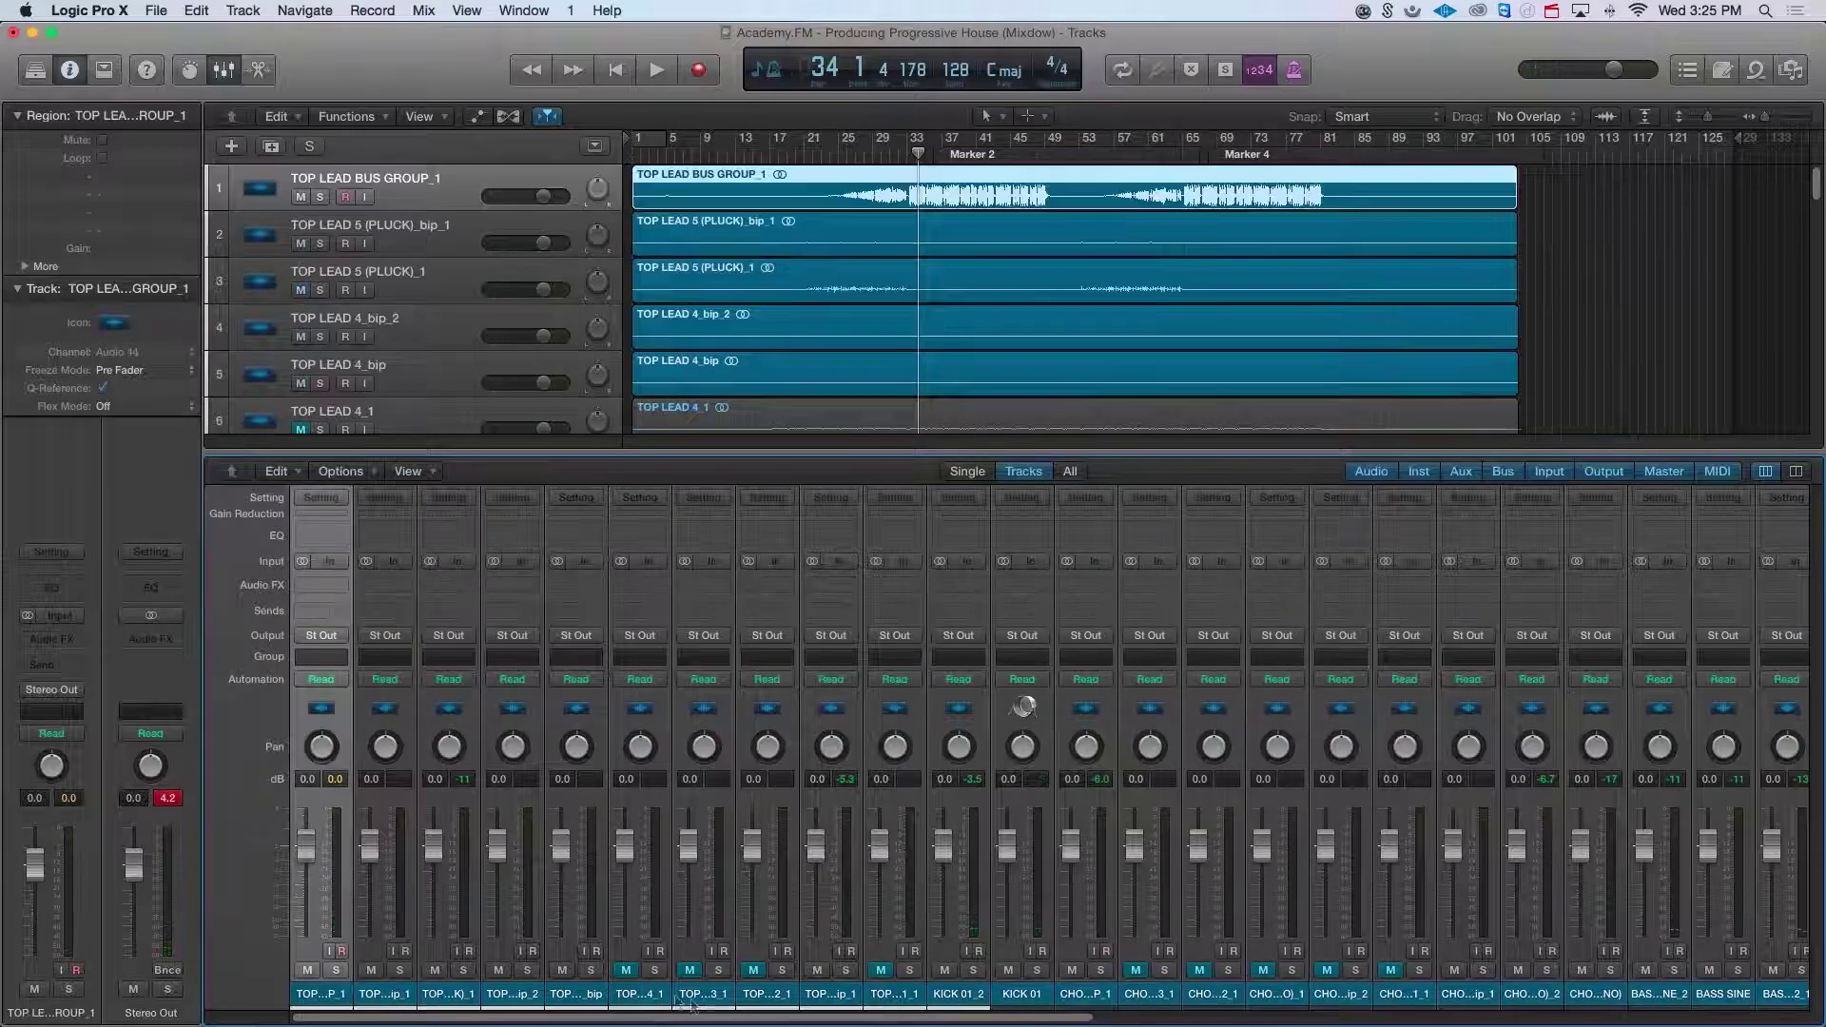
{"action": "left_click", "coordinate": [1622, 1016]}
{"action": "left_click", "coordinate": [1666, 1000], "text": "shift"}
{"action": "left_click_drag", "start_coordinate": [1635, 847], "coordinate": [1634, 877]}
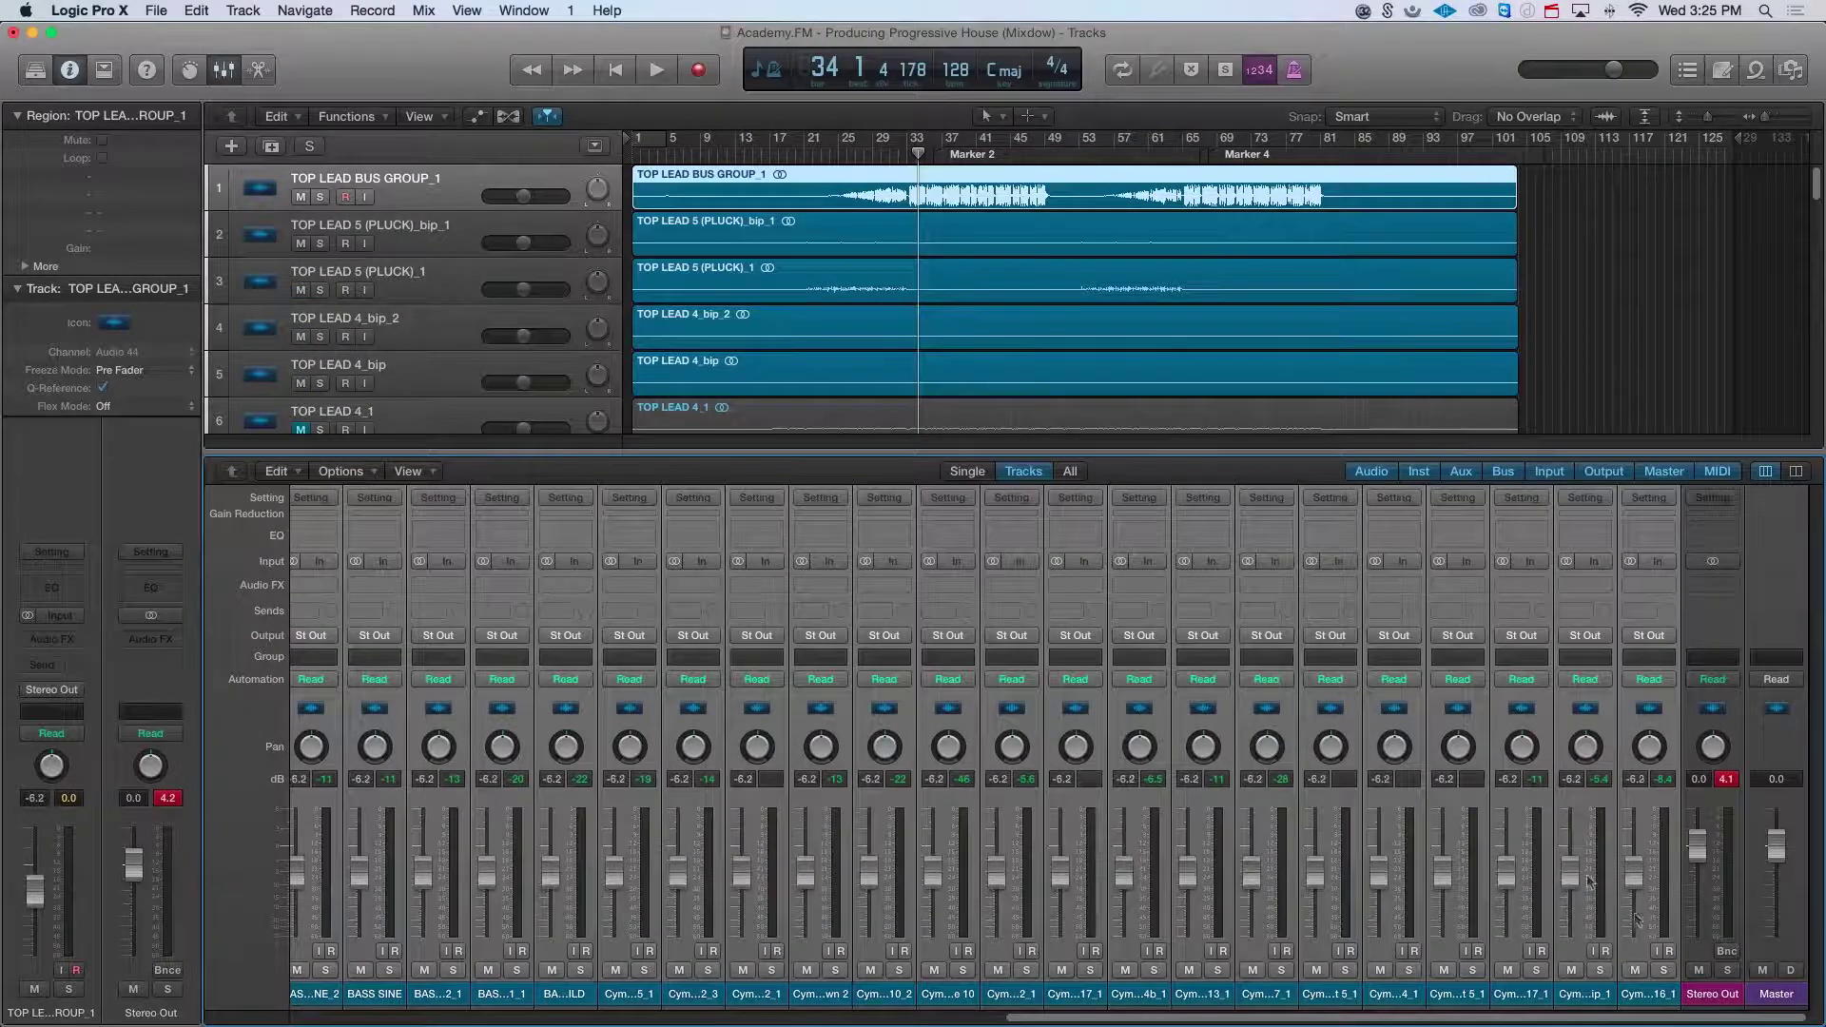
Step: Play the mix from bar 31 into the drop to check the peak level on Stereo Out
{"action": "left_click_drag", "start_coordinate": [917, 155], "coordinate": [889, 155]}
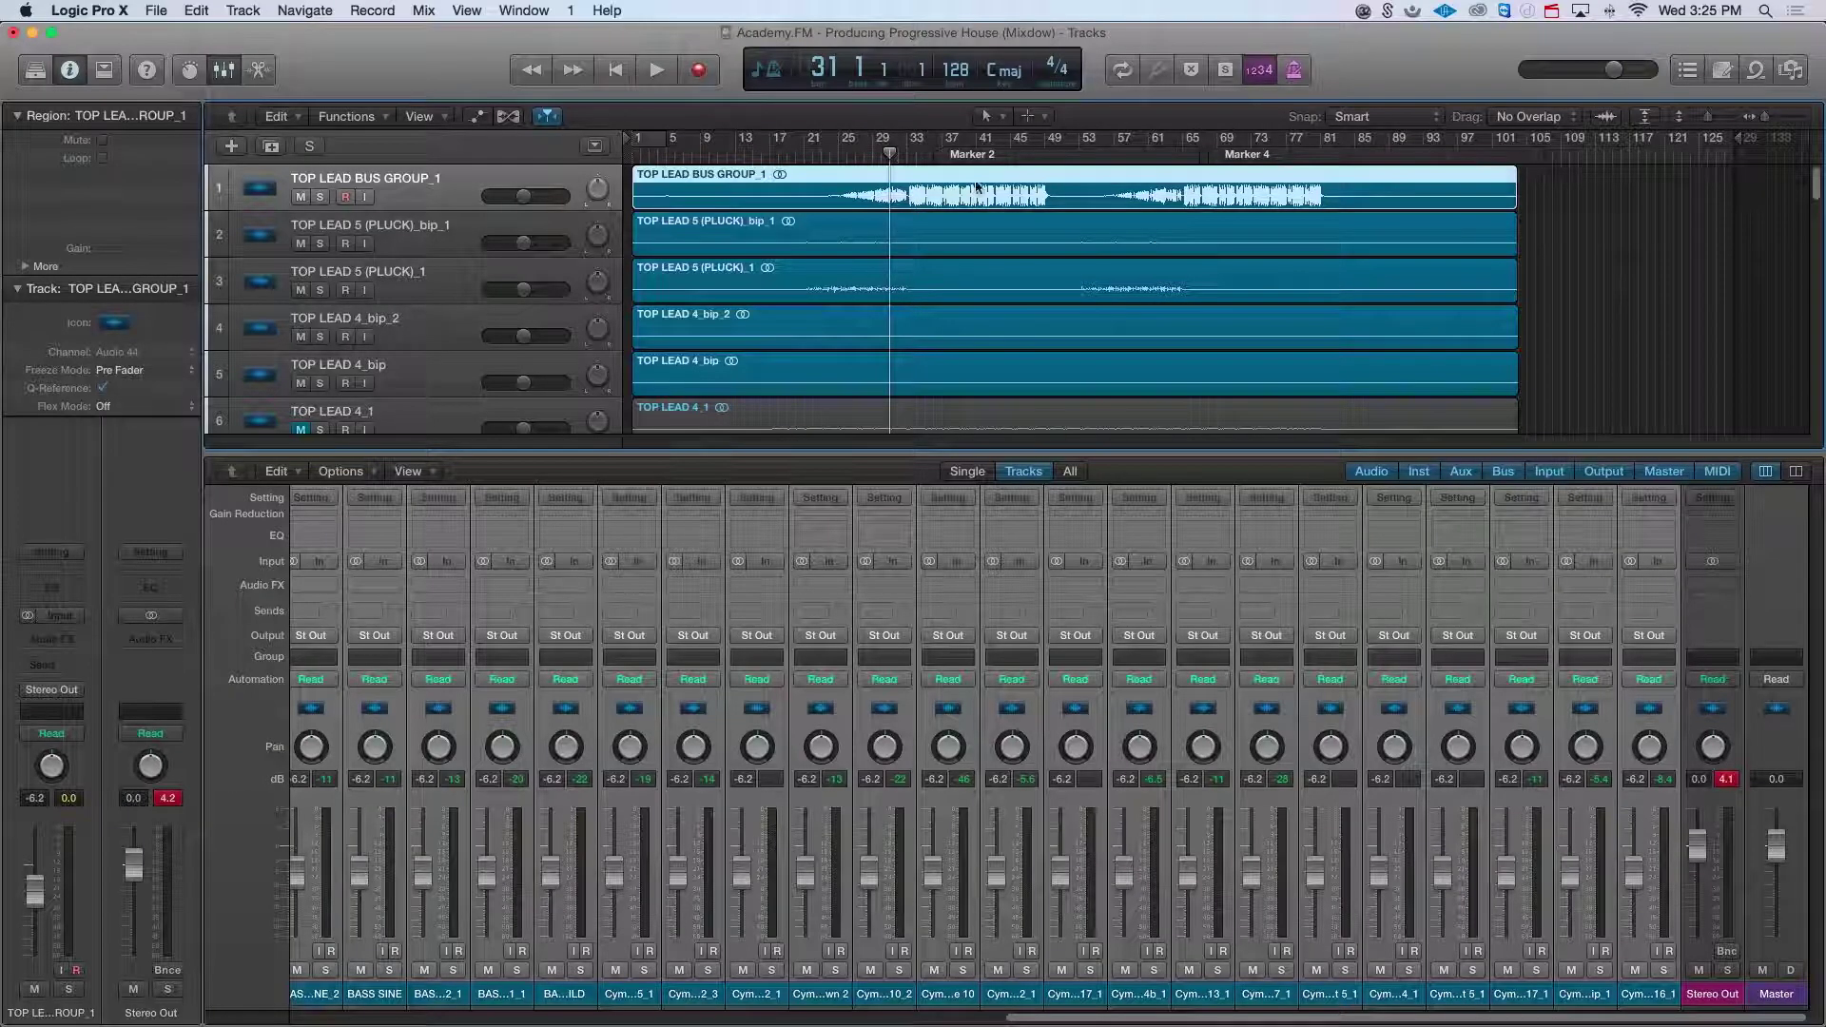
{"action": "key", "text": "space"}
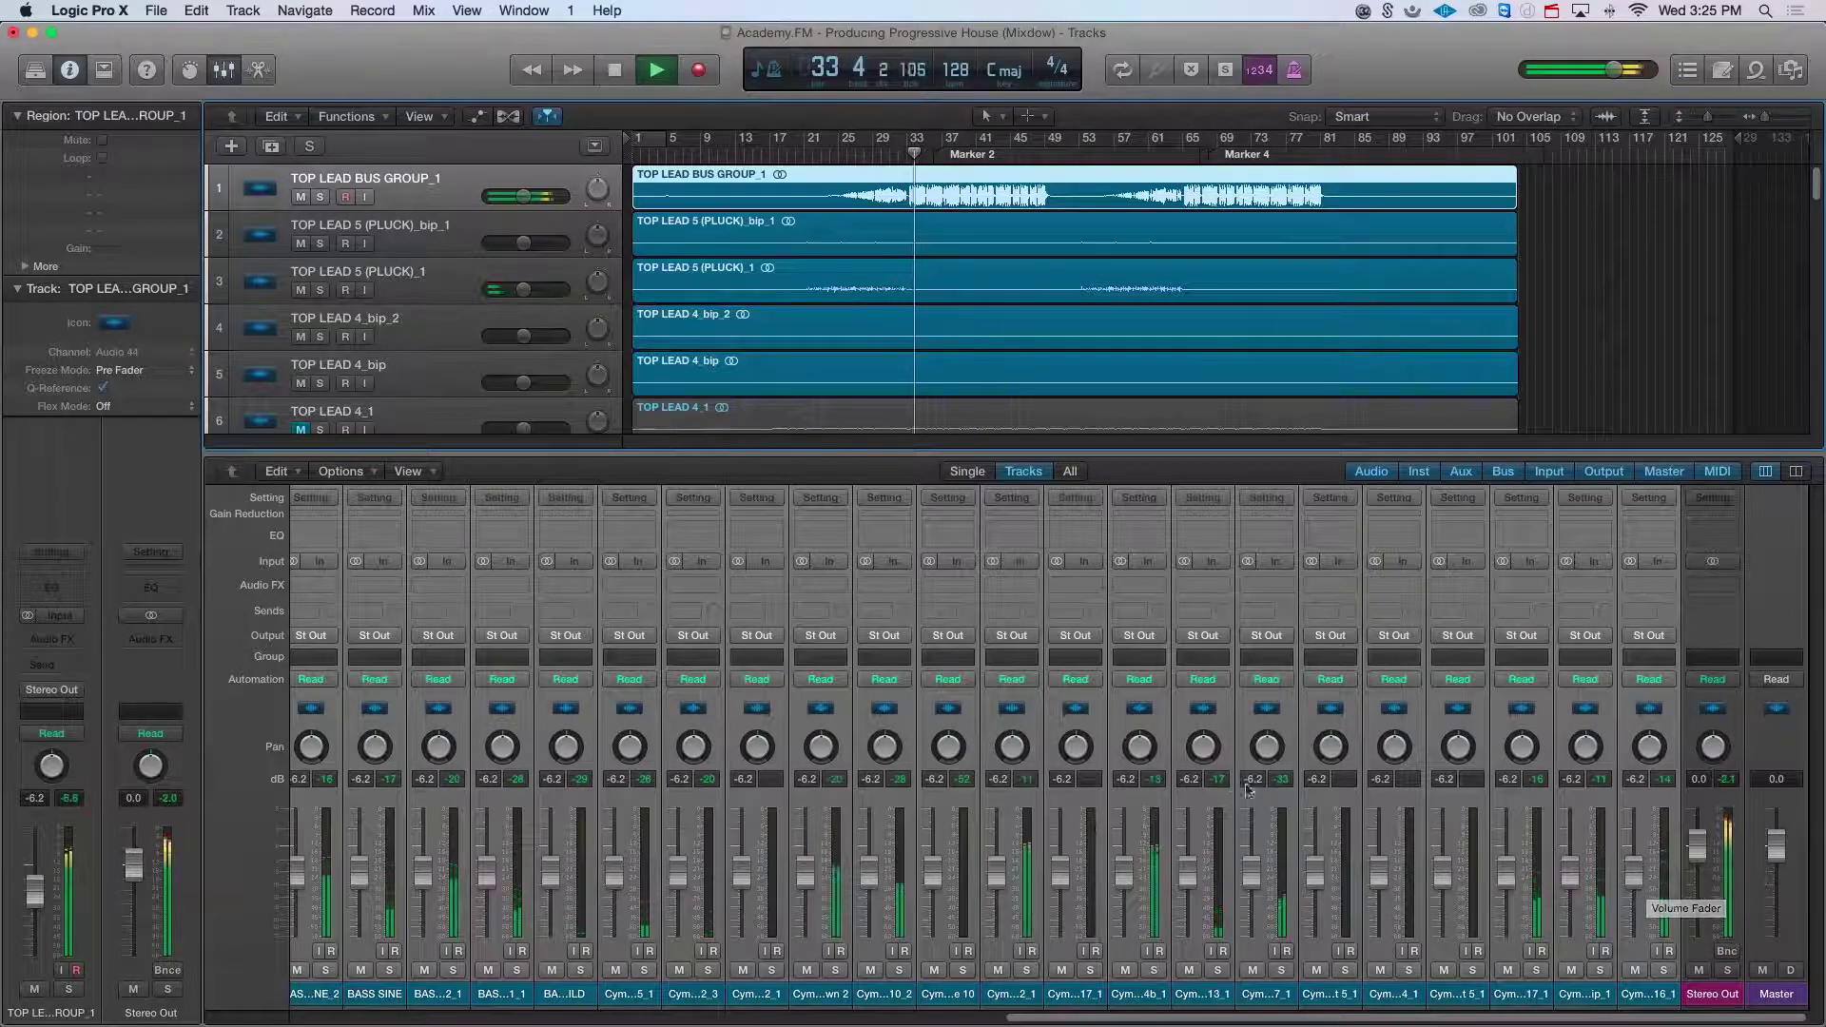
{"action": "key", "text": "space"}
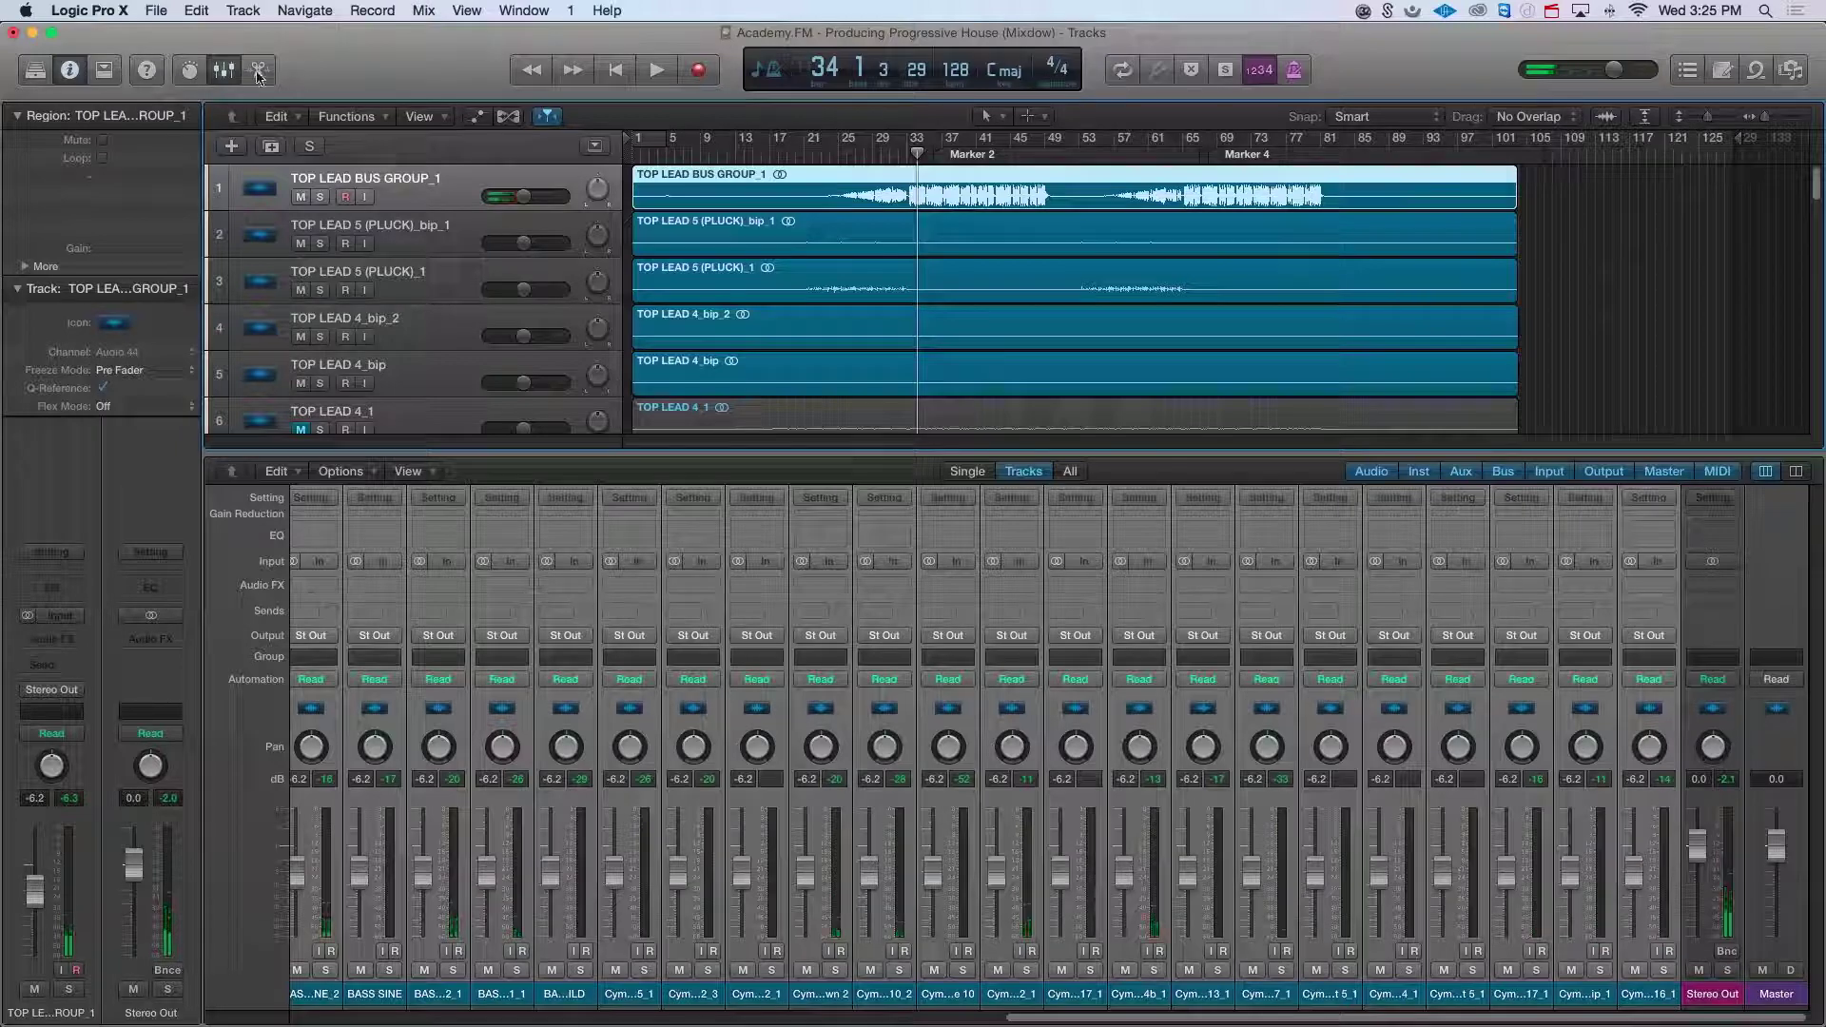
Step: Hide the mixer and set a cycle area over the drop from bar 33 to bar 49
{"action": "left_click", "coordinate": [224, 70]}
{"action": "left_click_drag", "start_coordinate": [915, 139], "coordinate": [1043, 150]}
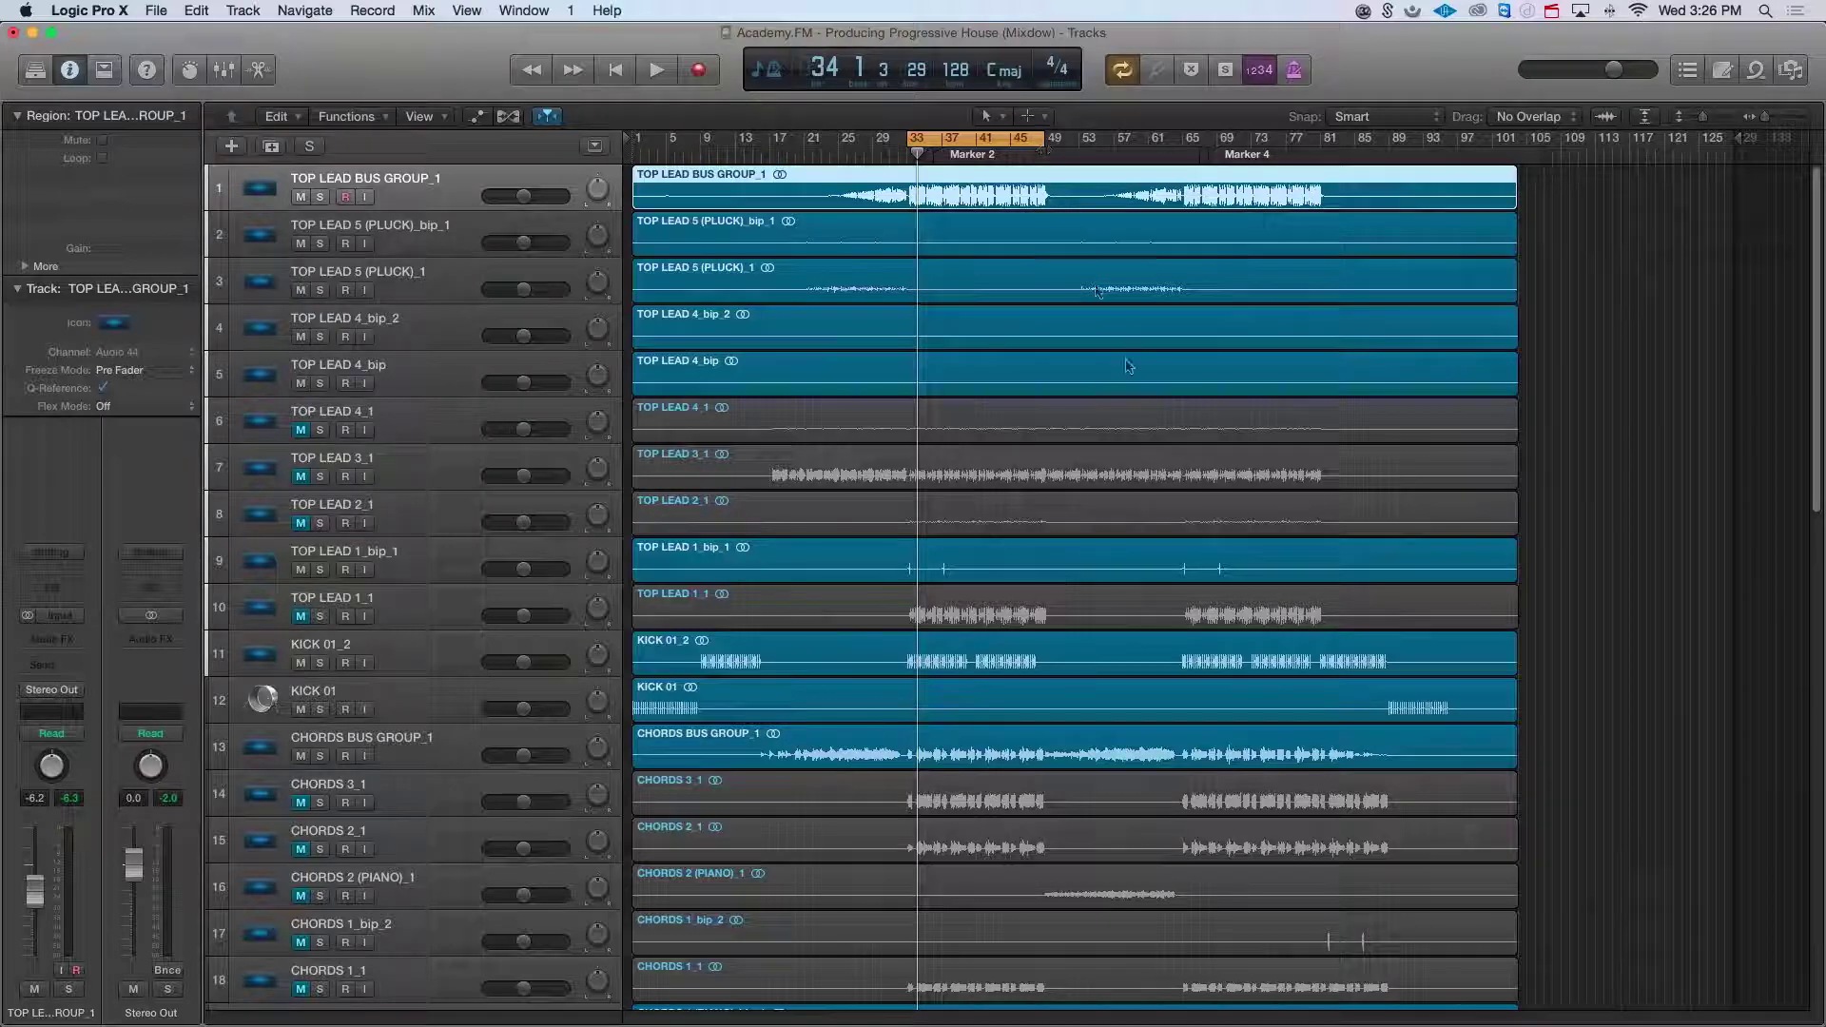
{"action": "left_click", "coordinate": [1135, 418]}
{"action": "scroll", "coordinate": [1069, 458], "scroll_direction": "down", "scroll_amount": 1}
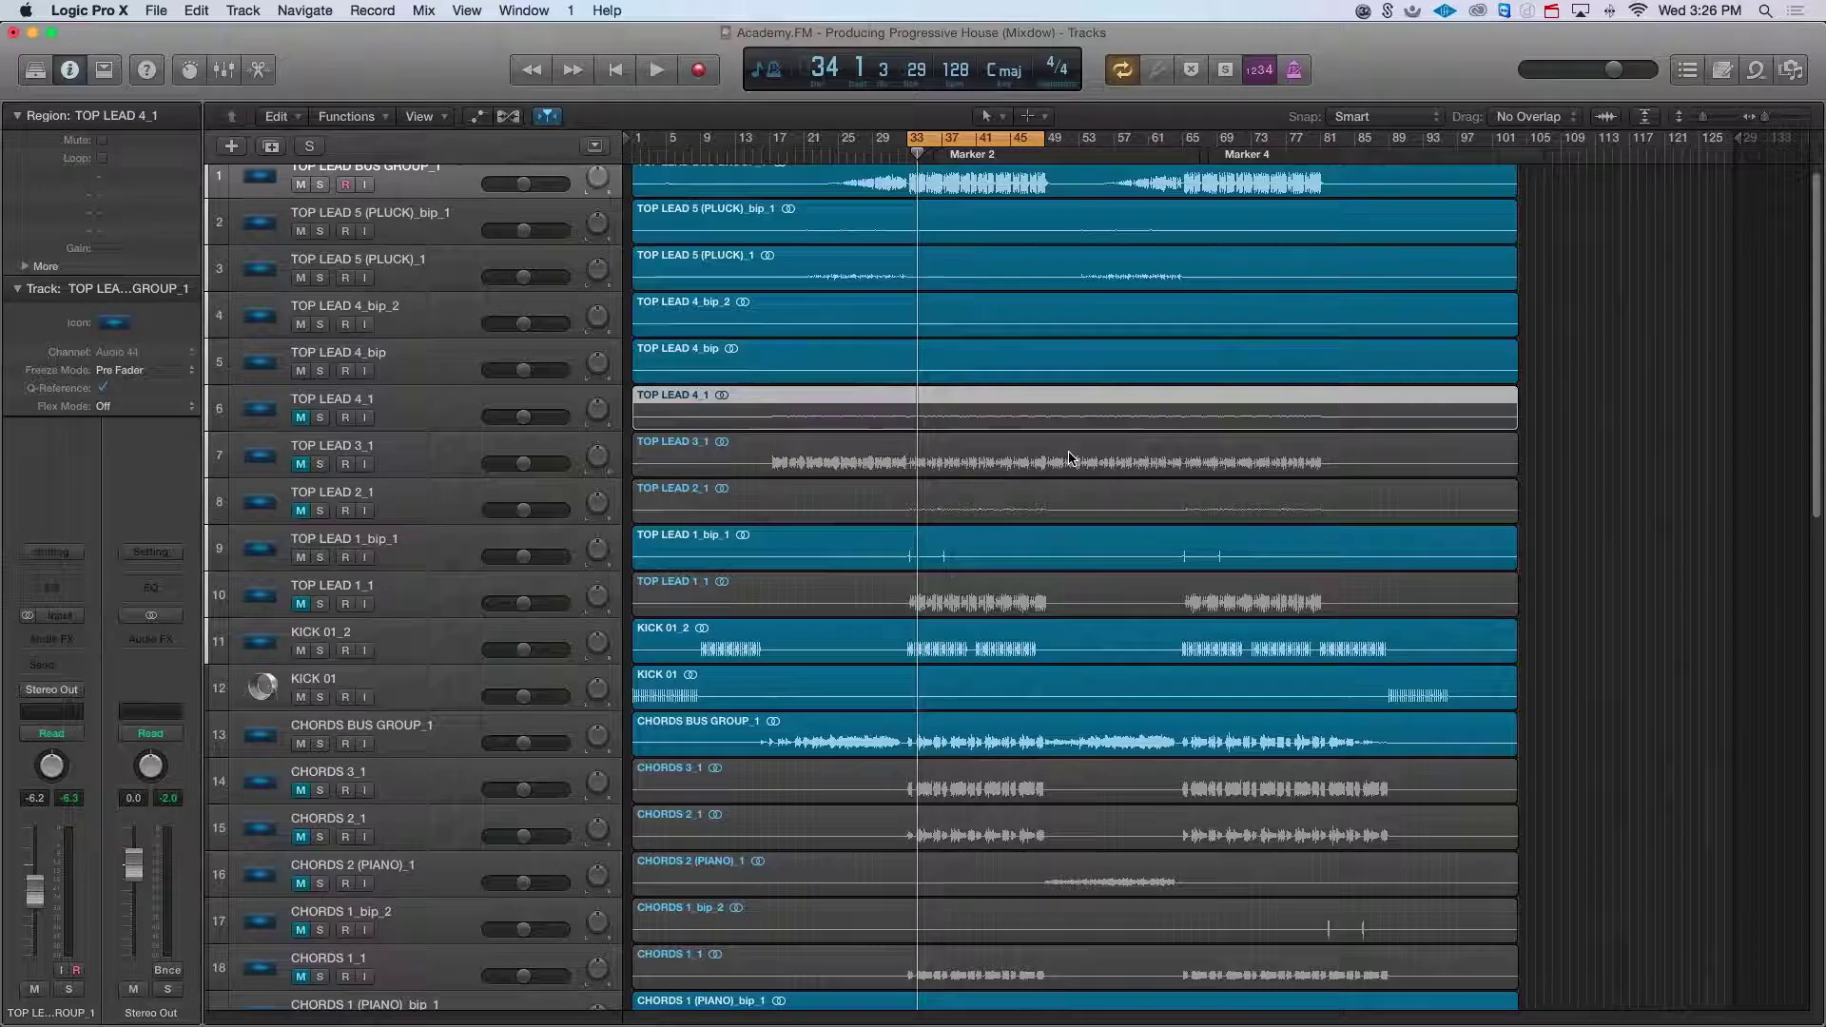
{"action": "left_click", "coordinate": [1051, 354]}
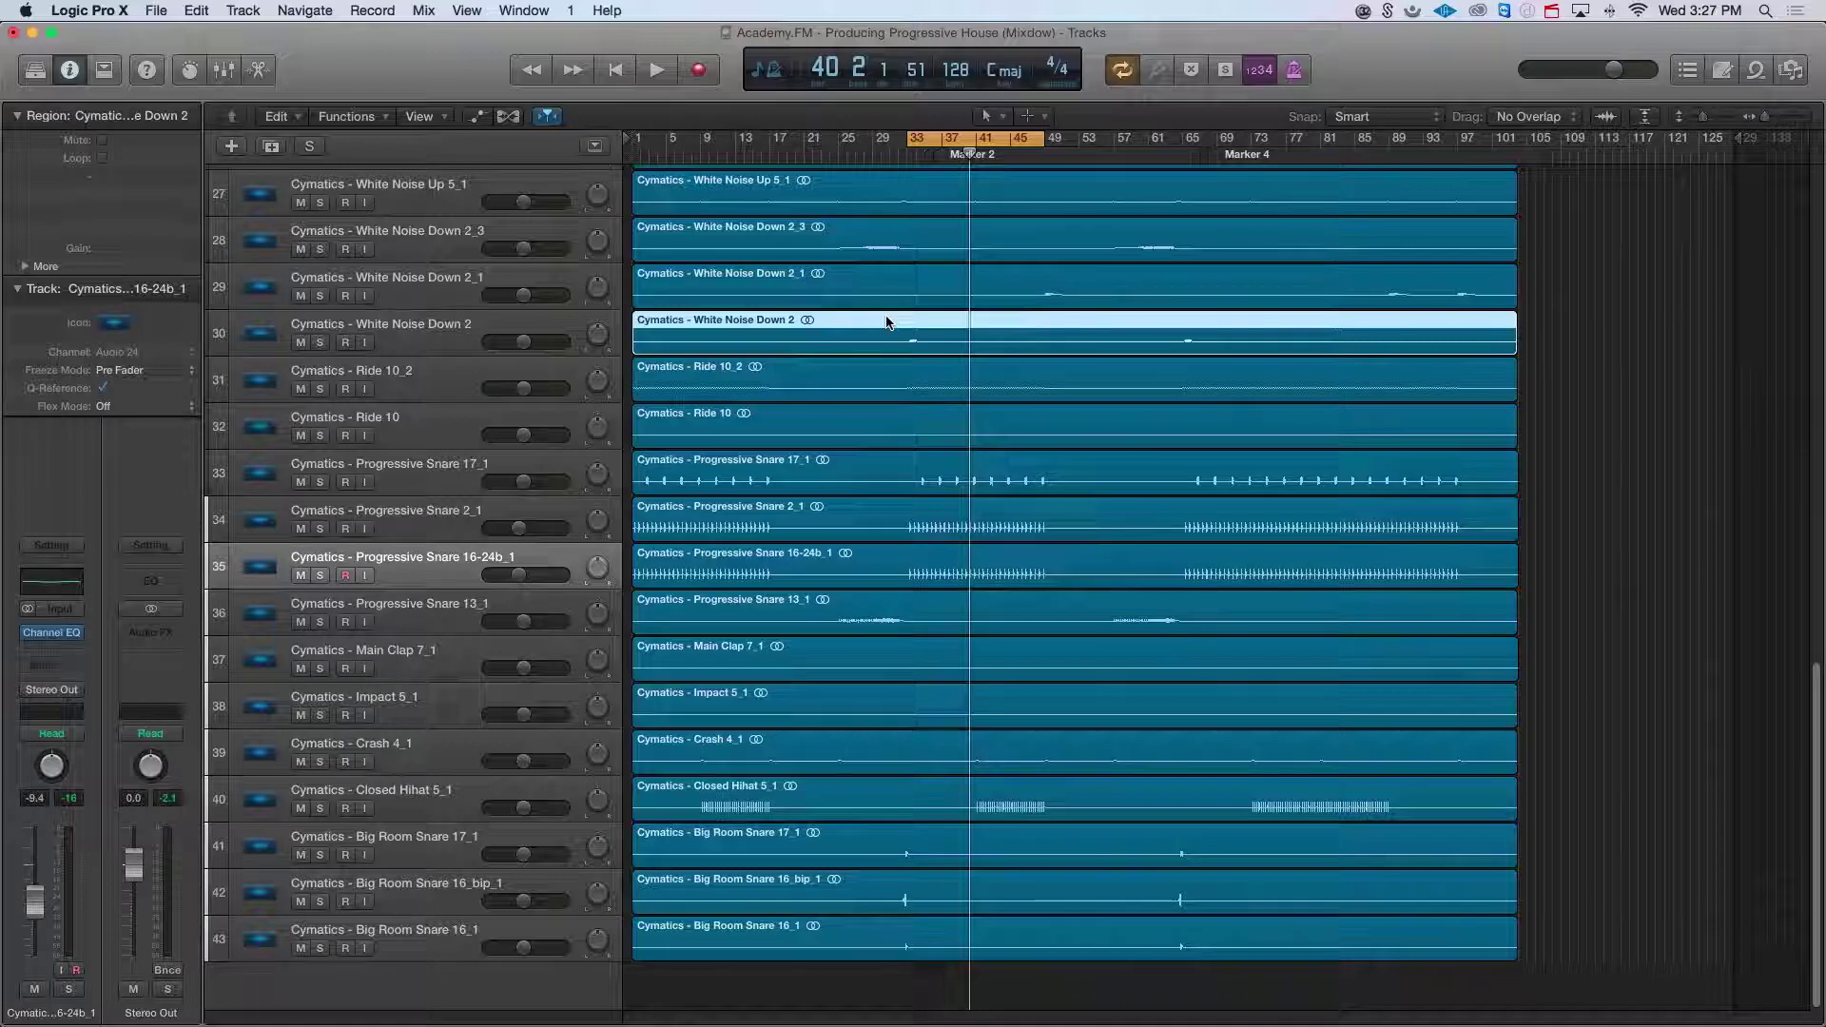
Step: Play the cycled drop and bring the bass tracks at bars 33 to 49 into closer view
{"action": "key", "text": "space"}
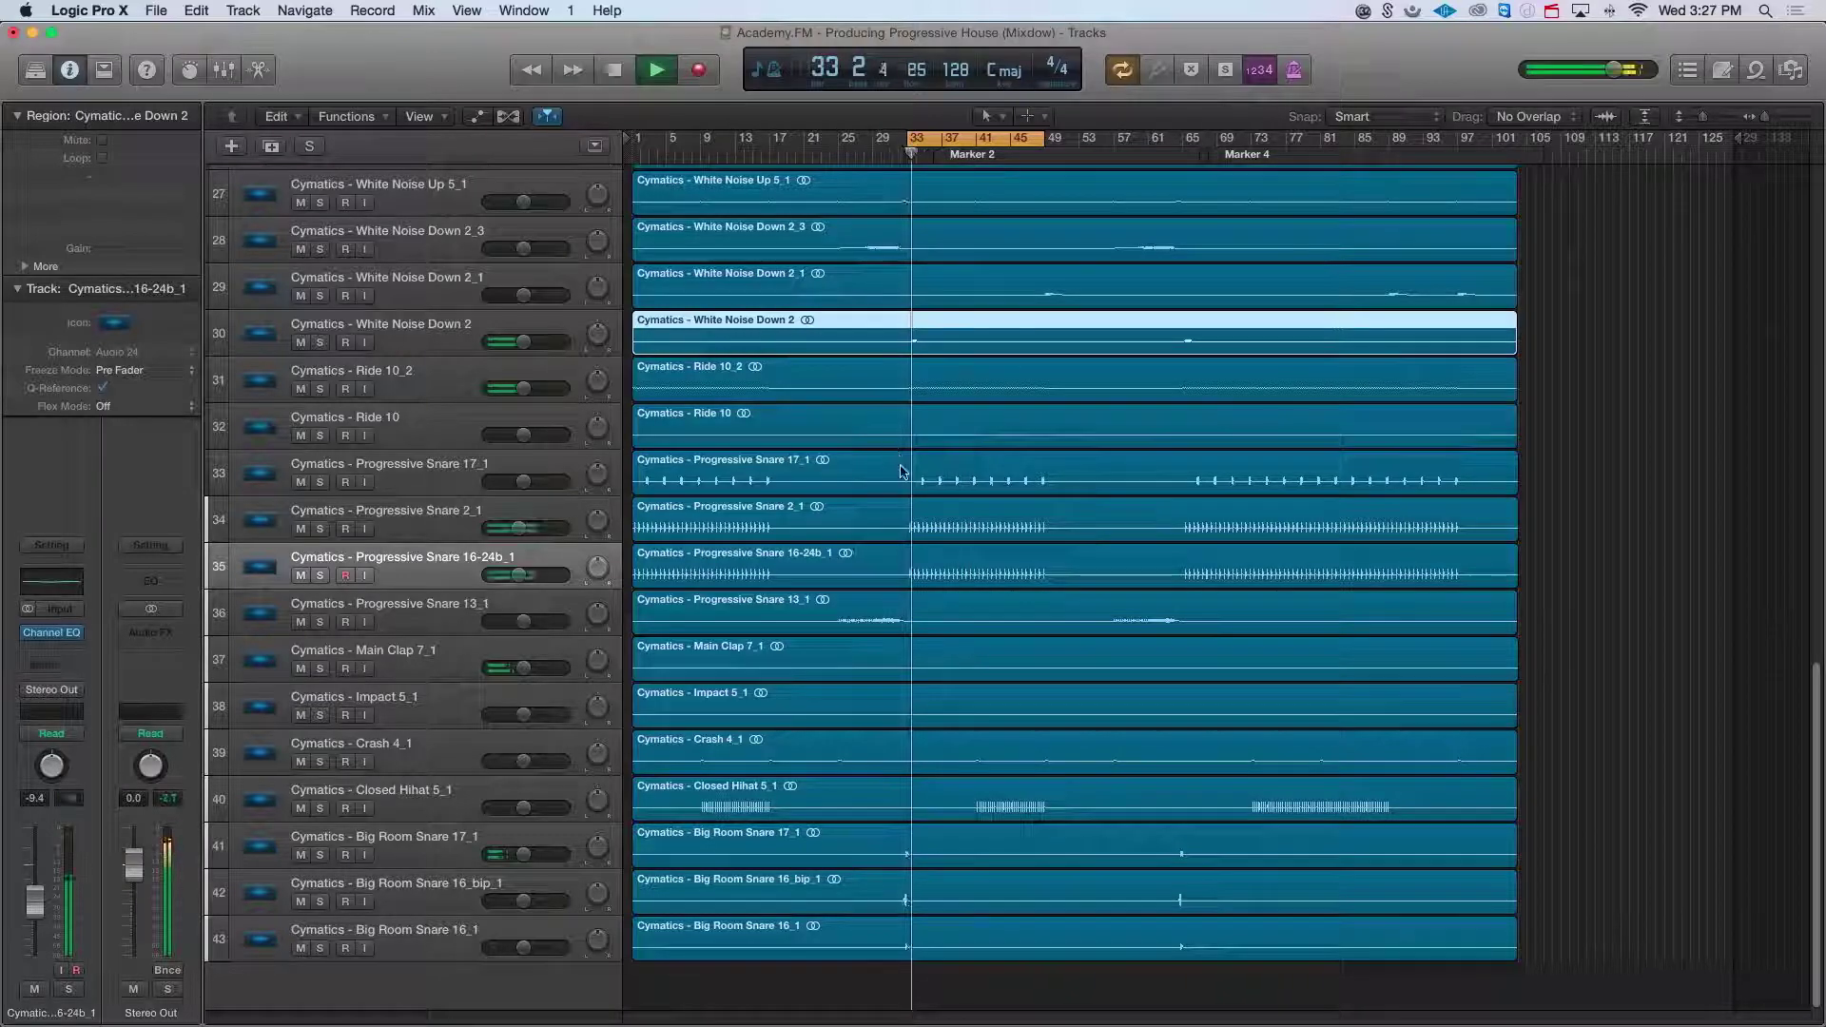
{"action": "key", "text": "super+Right"}
{"action": "key", "text": "super+Right"}
{"action": "key", "text": "super+Right"}
{"action": "key", "text": "super+Right"}
{"action": "scroll", "coordinate": [971, 505], "scroll_direction": "right", "scroll_amount": 4}
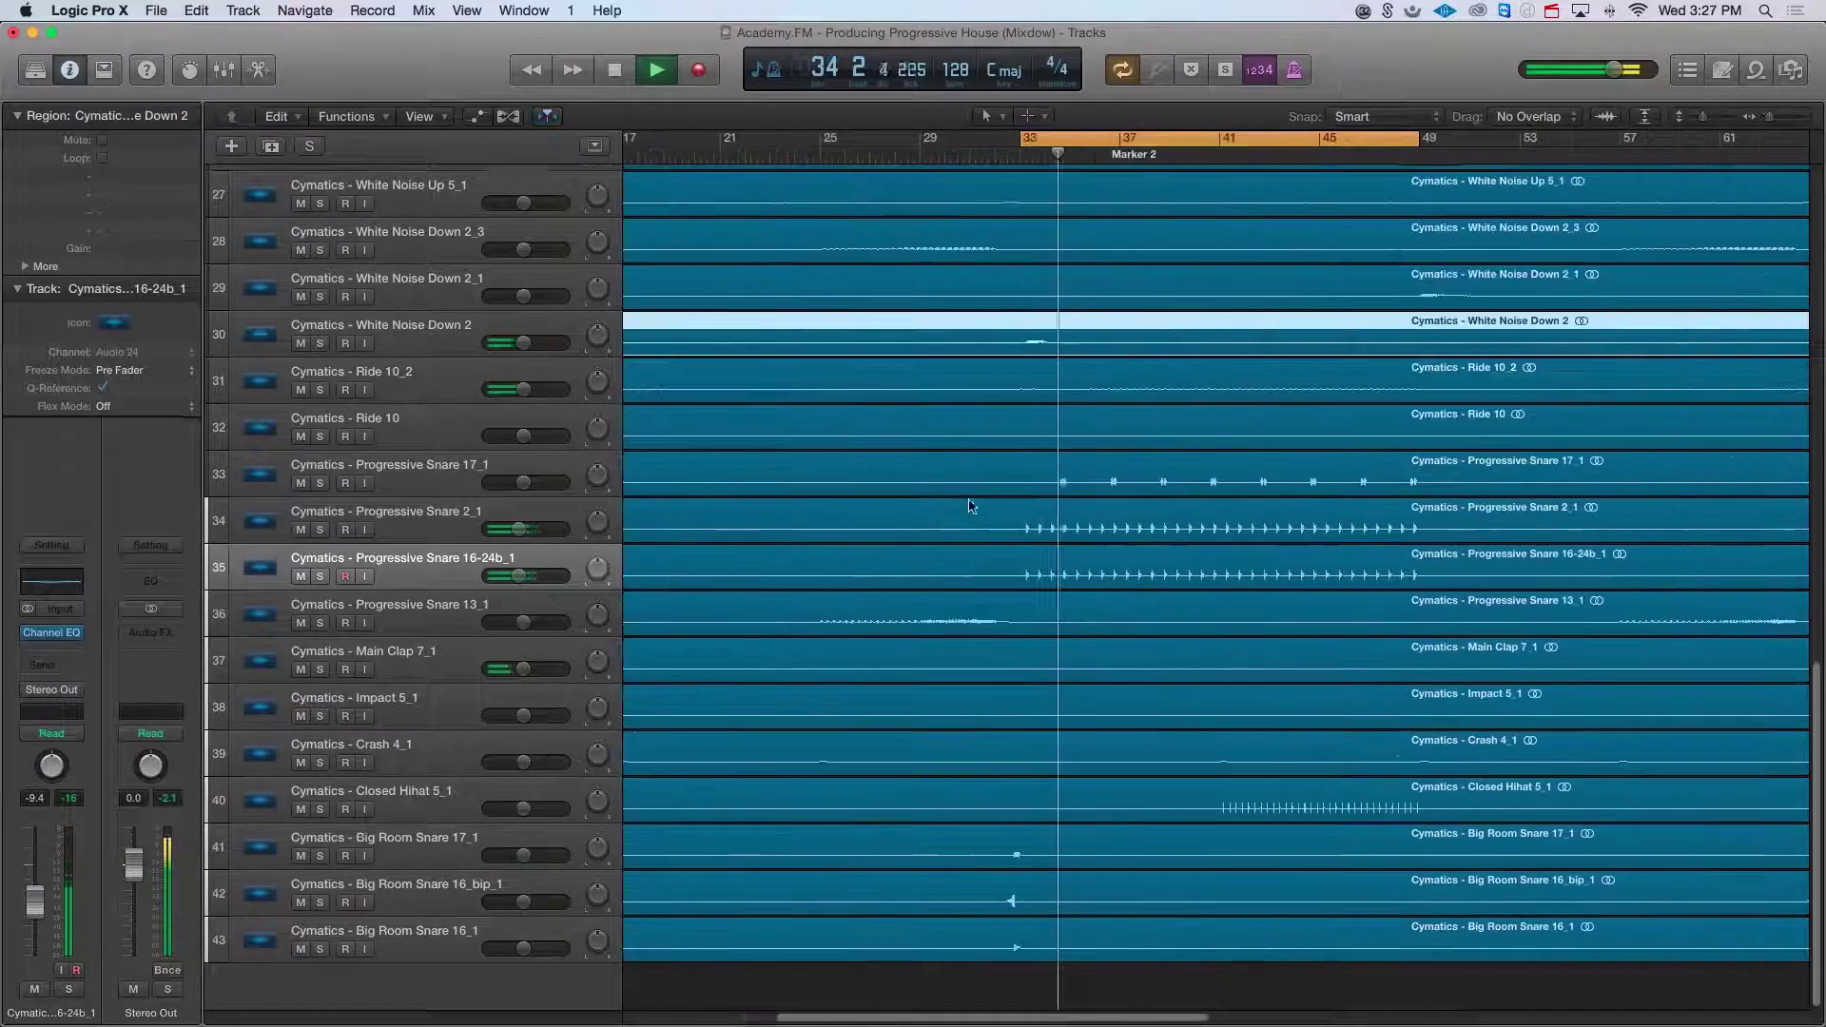
{"action": "scroll", "coordinate": [971, 493], "scroll_direction": "up", "scroll_amount": 15}
{"action": "key", "text": "super+Down"}
{"action": "key", "text": "super+Down"}
{"action": "key", "text": "super+Down"}
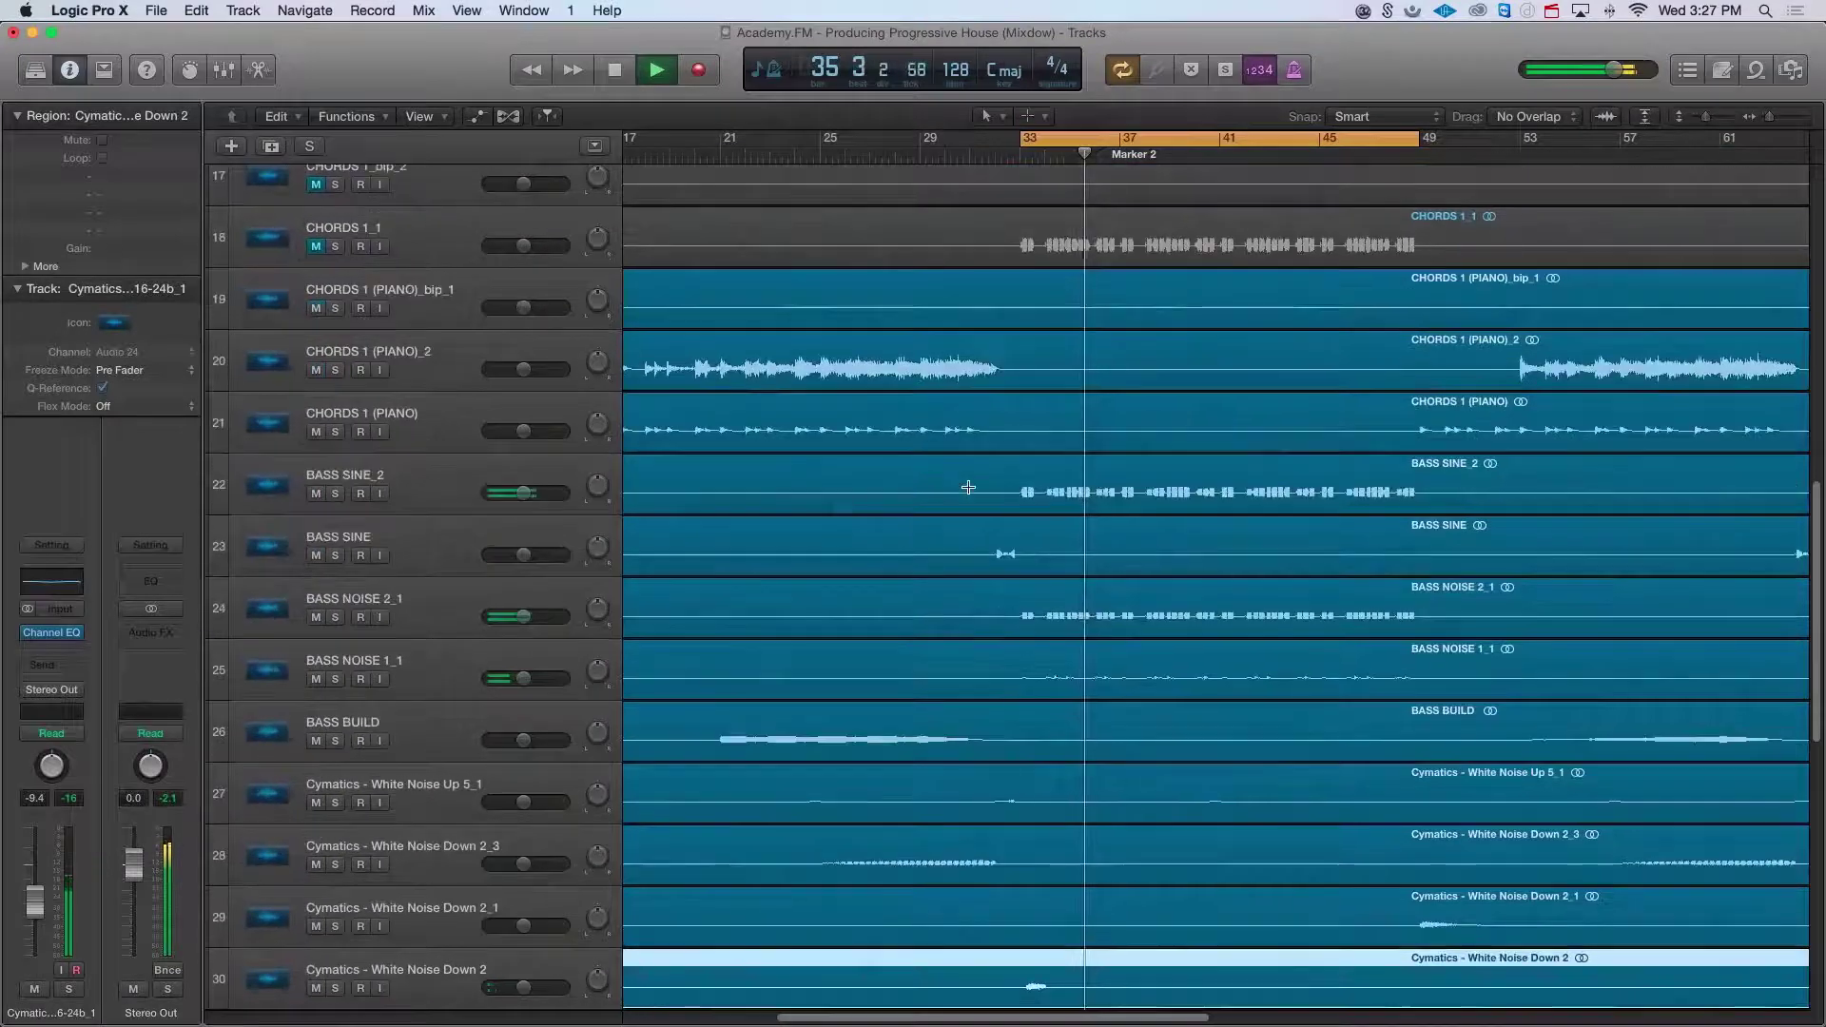
{"action": "key", "text": "super+Right"}
{"action": "scroll", "coordinate": [972, 493], "scroll_direction": "right", "scroll_amount": 2}
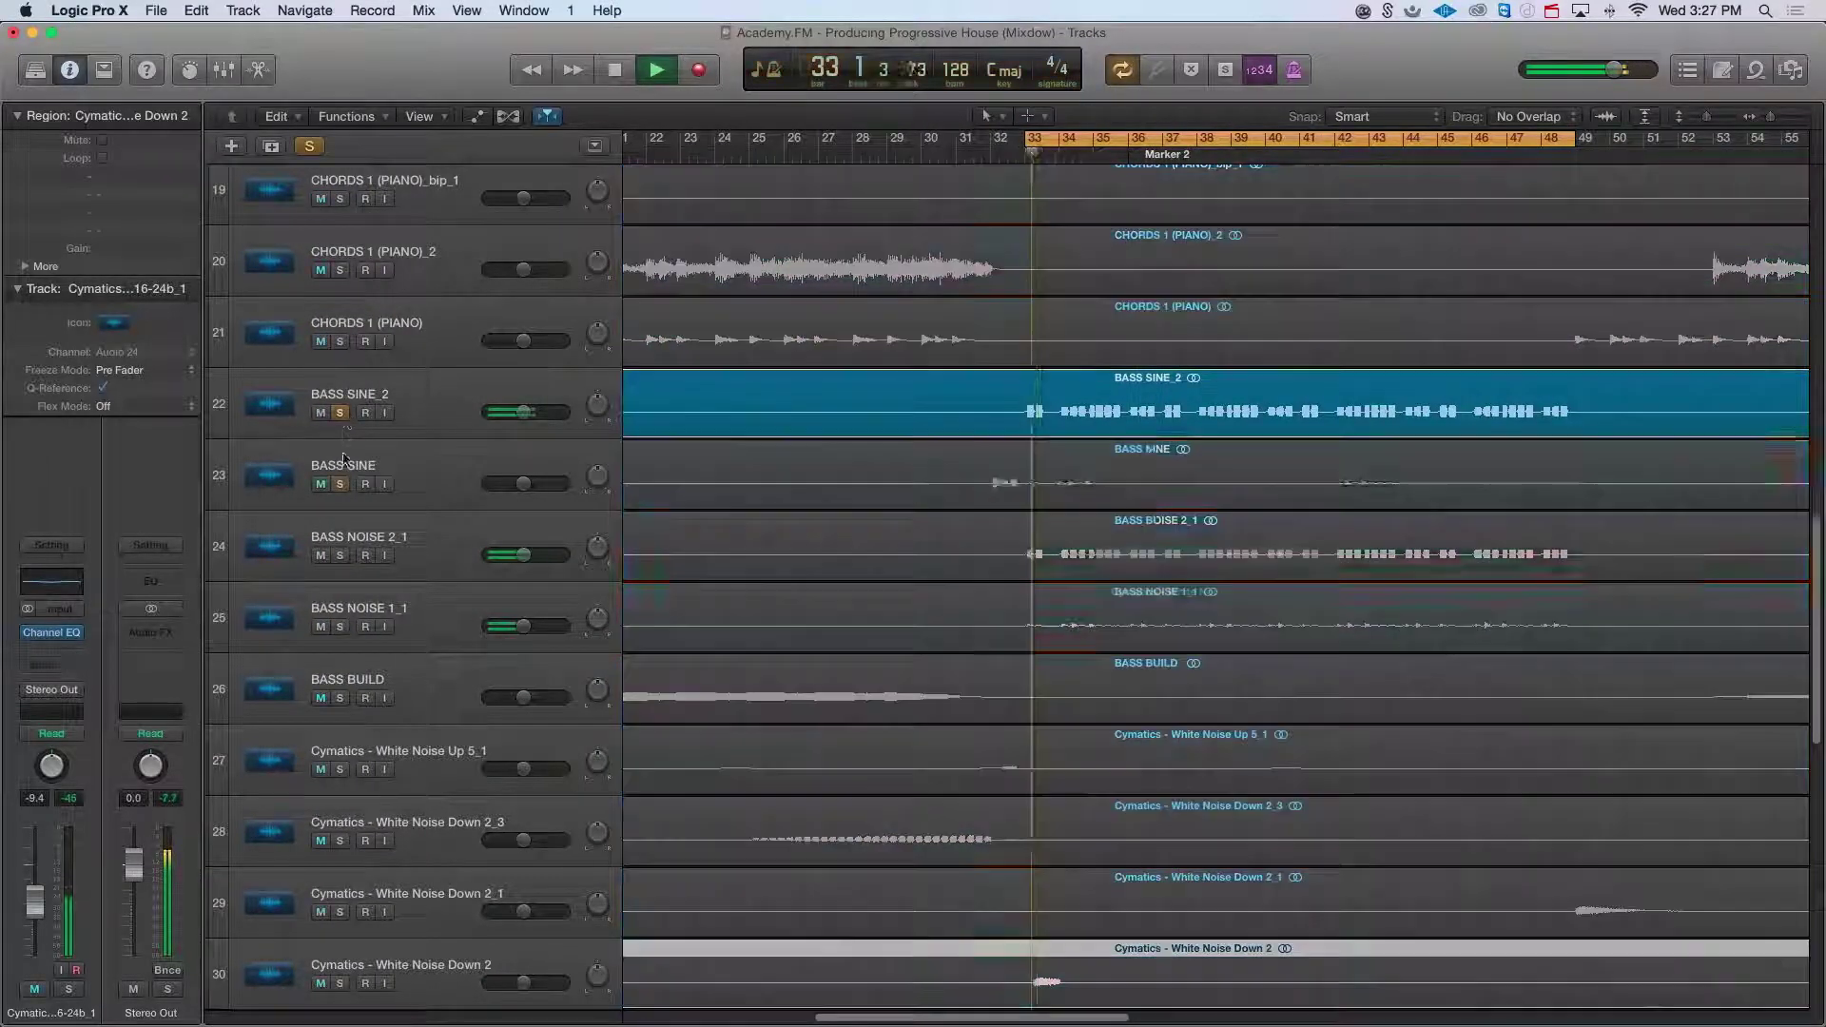
Step: Solo the bass tracks from BASS SINE down to BASS NOISE 1_1 for listening, and open BASS SINE_2 in the audio track editor
{"action": "left_click_drag", "start_coordinate": [340, 485], "coordinate": [340, 627]}
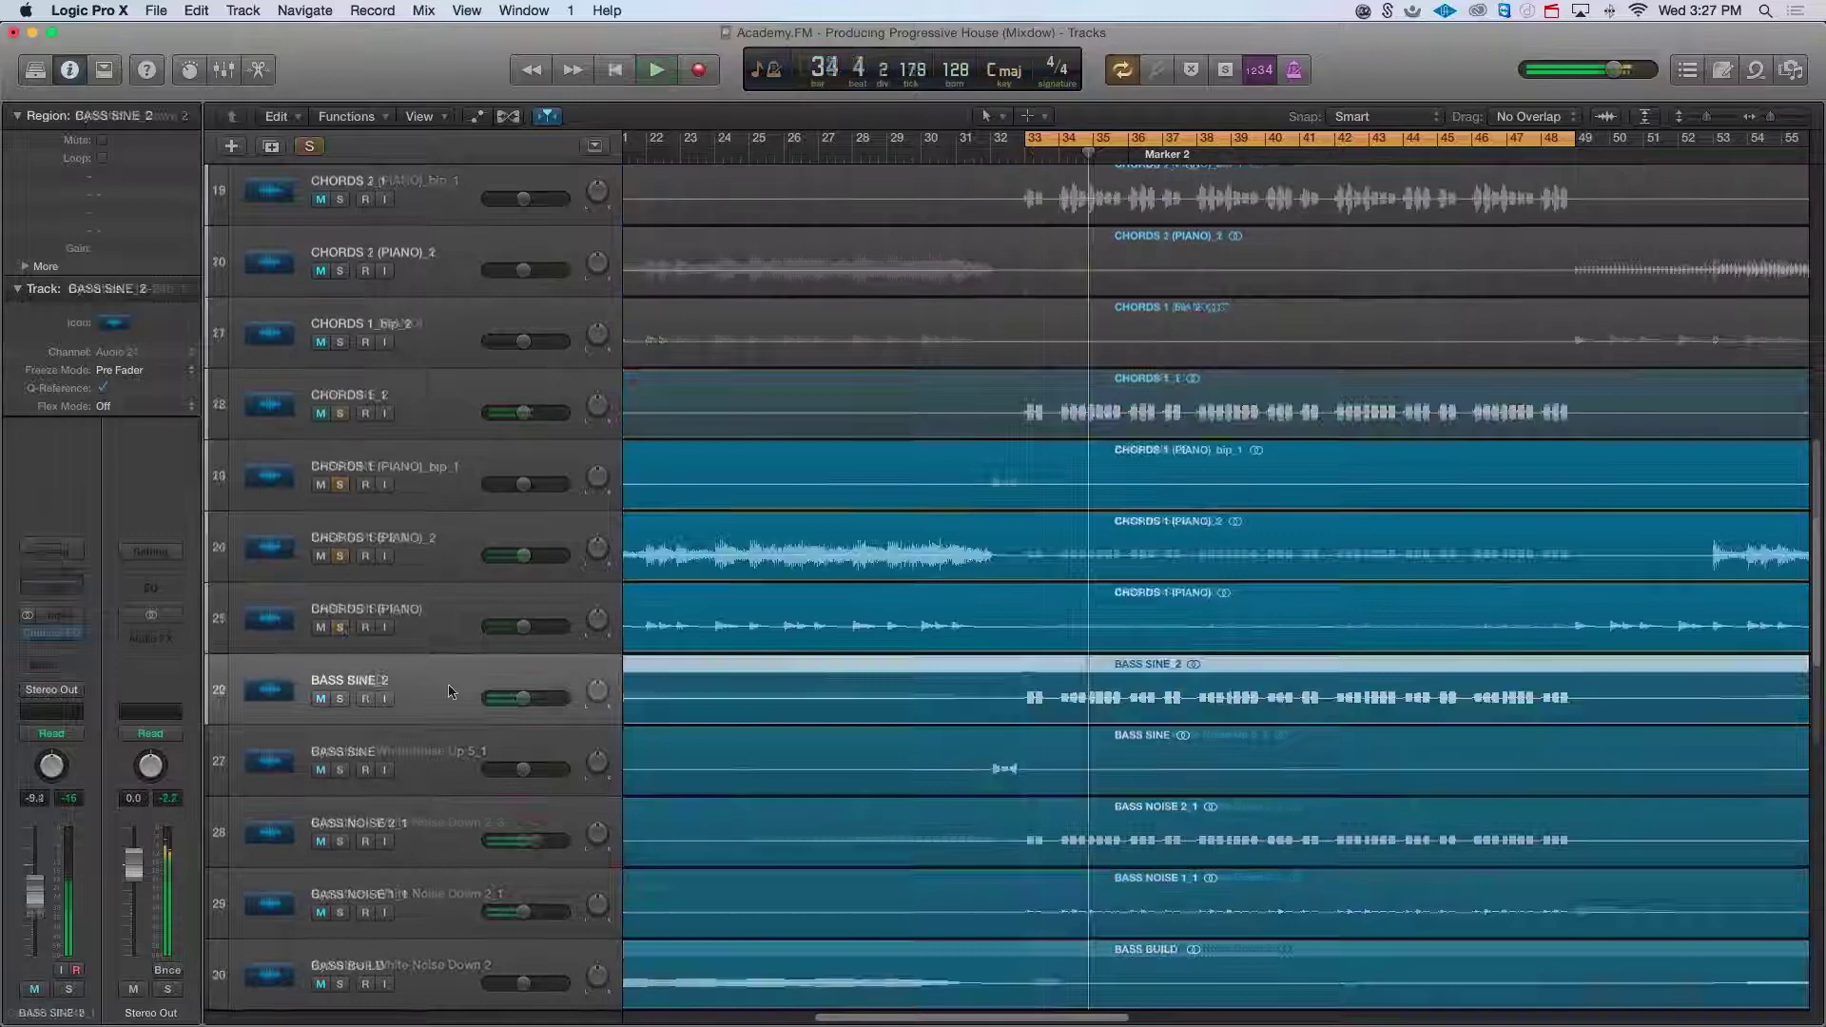
{"action": "left_click", "coordinate": [250, 71]}
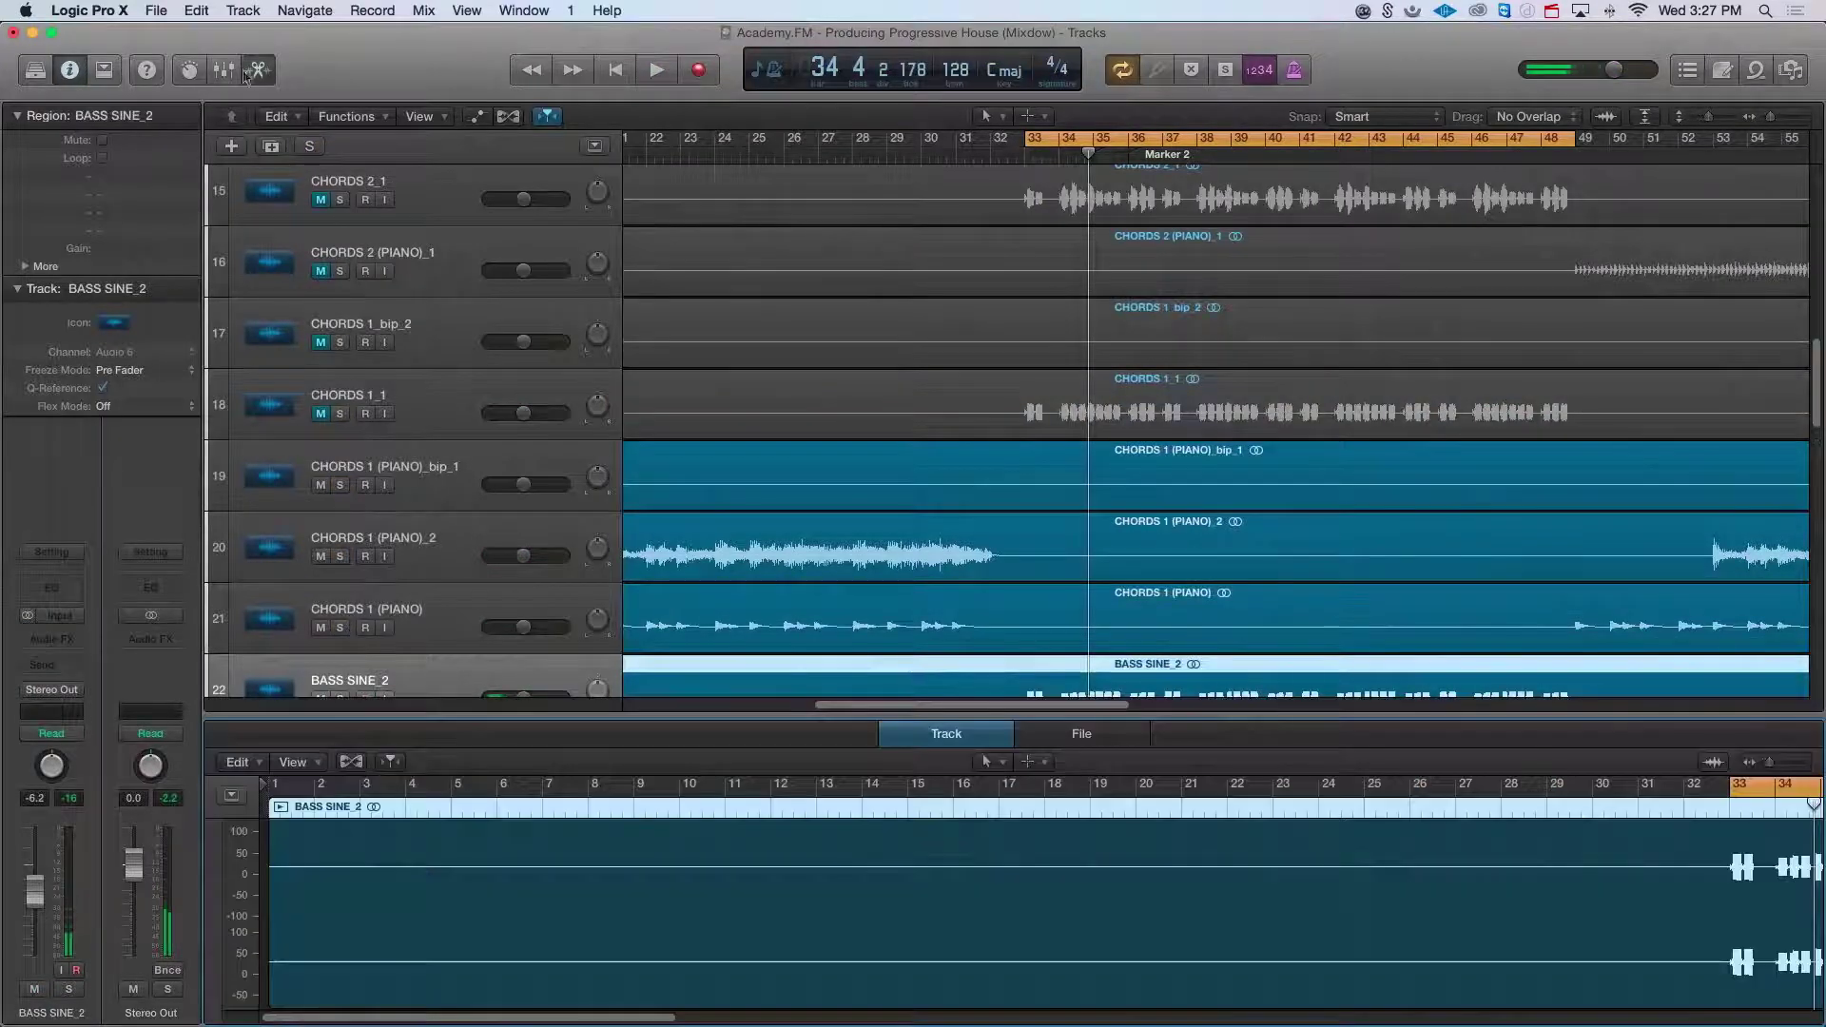
Step: Close the audio track editor and look over the bass channel strips in the mixer before returning to the full track list
{"action": "left_click", "coordinate": [249, 71]}
{"action": "left_click", "coordinate": [223, 69]}
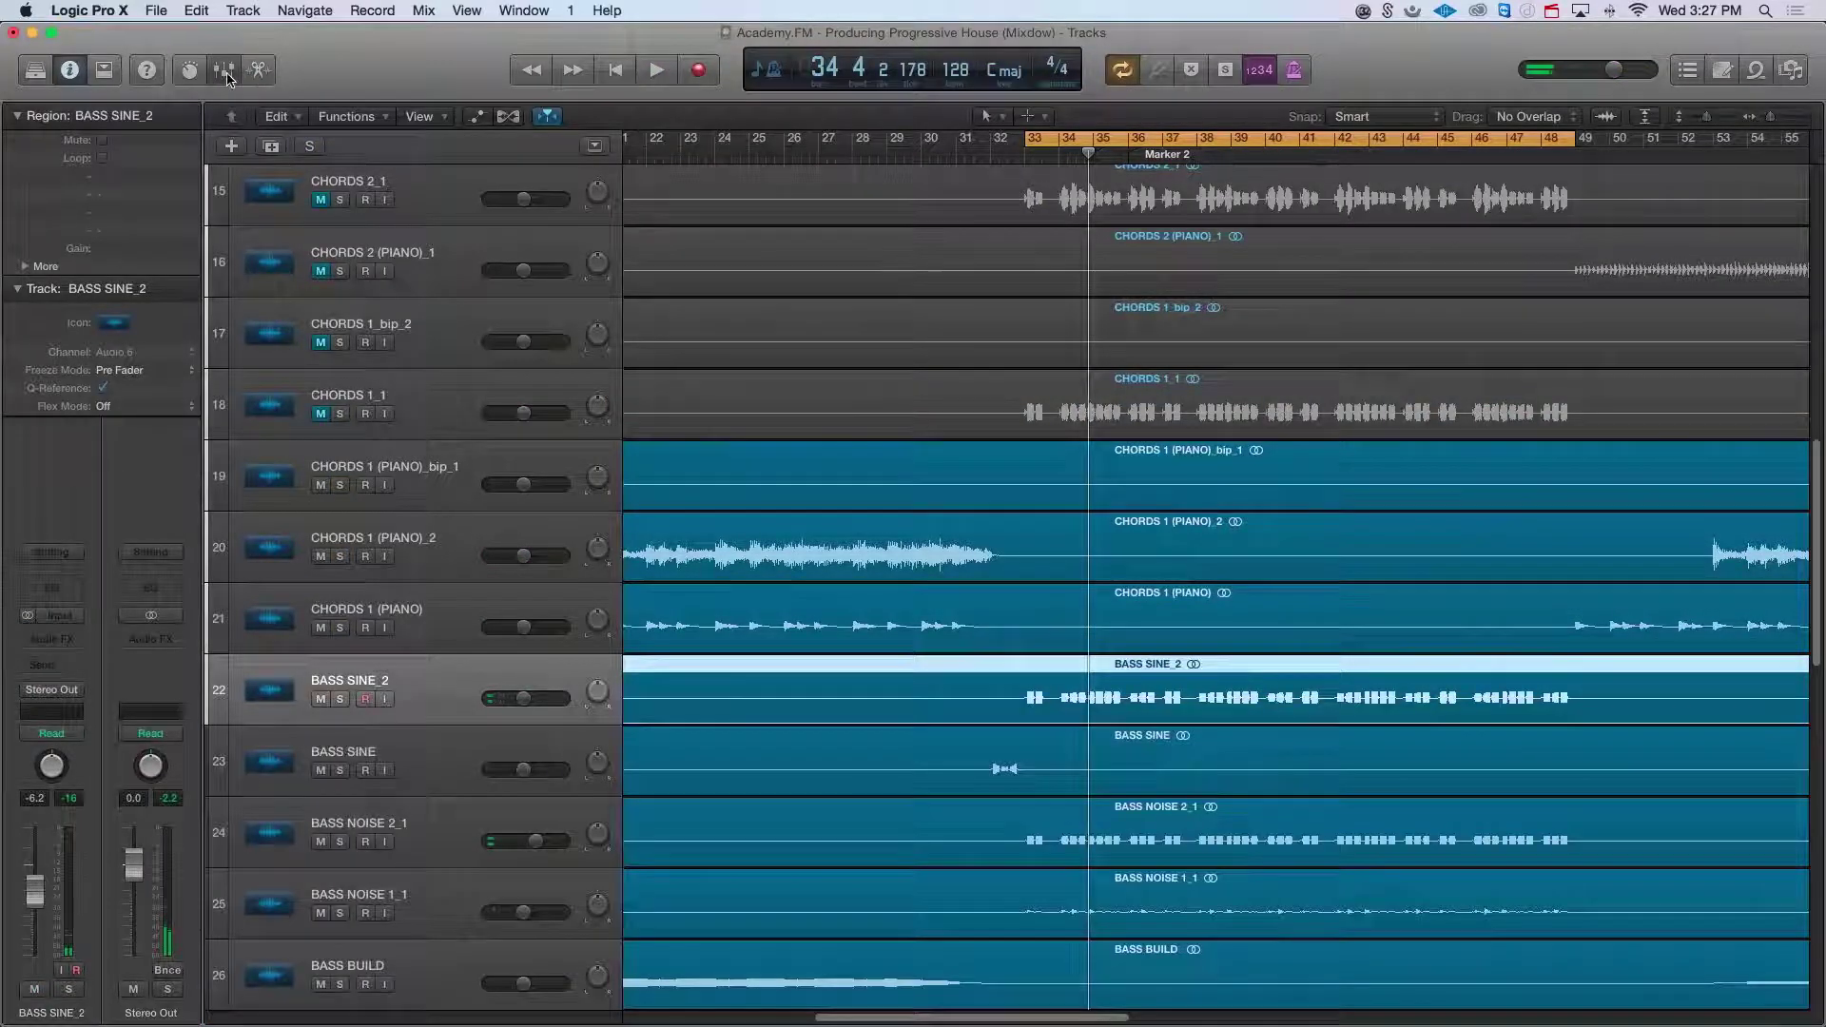
{"action": "scroll", "coordinate": [883, 728], "scroll_direction": "left", "scroll_amount": 5}
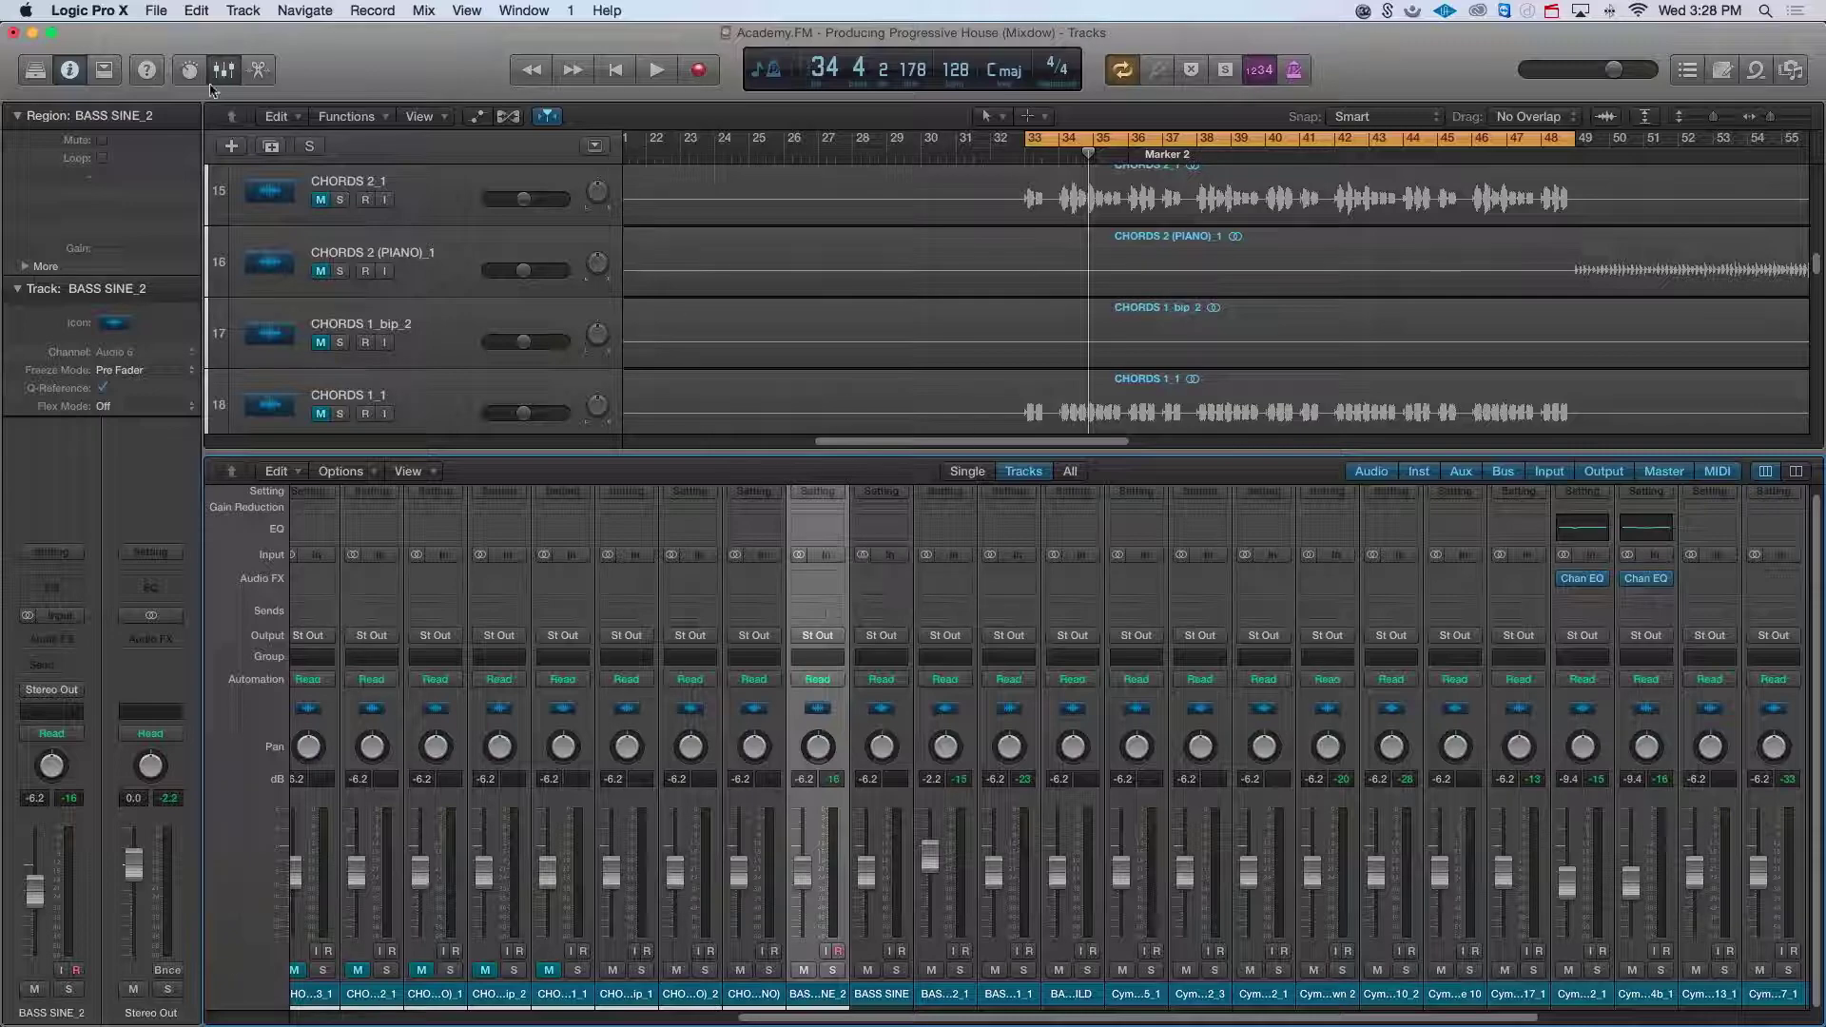
{"action": "key", "text": "x"}
{"action": "scroll", "coordinate": [743, 631], "scroll_direction": "down", "scroll_amount": 3}
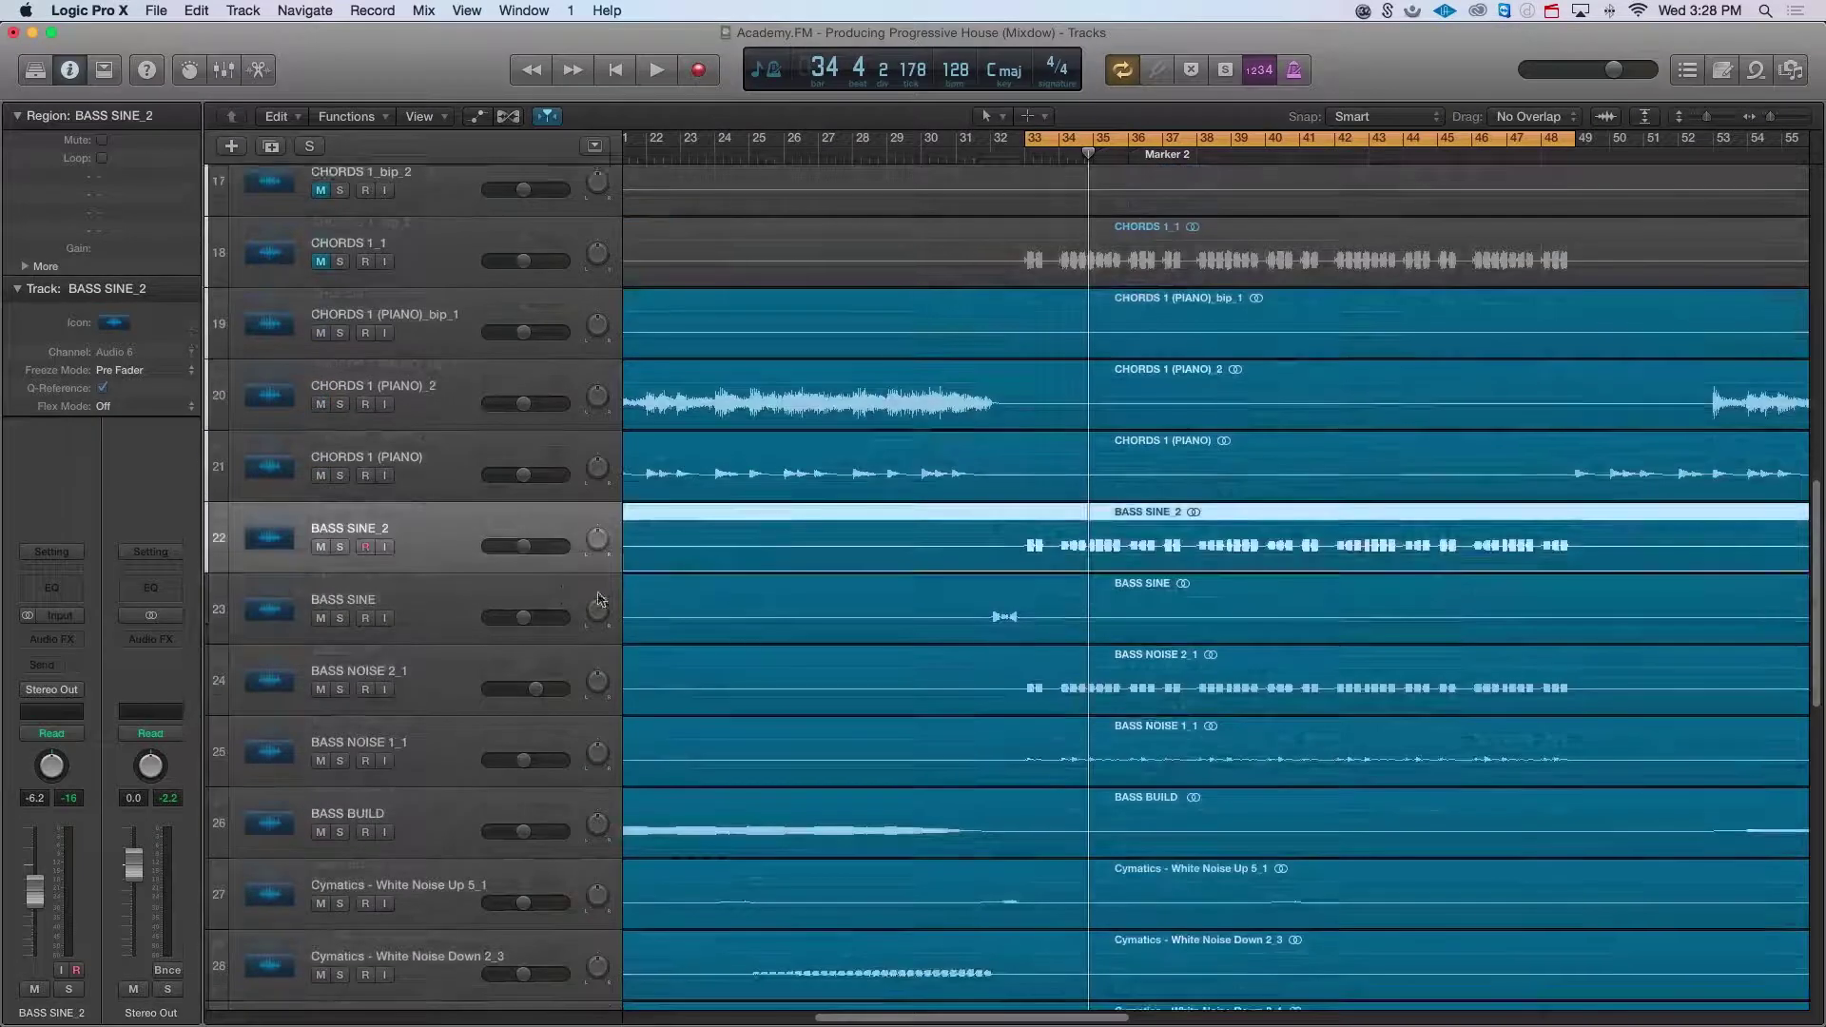
Step: Solo the bass tracks from BASS SINE_2 down to BASS NOISE 1_1 together with KICK 01_2, and play the cycled drop
{"action": "left_click", "coordinate": [339, 547]}
{"action": "scroll", "coordinate": [346, 556], "scroll_direction": "down", "scroll_amount": 20}
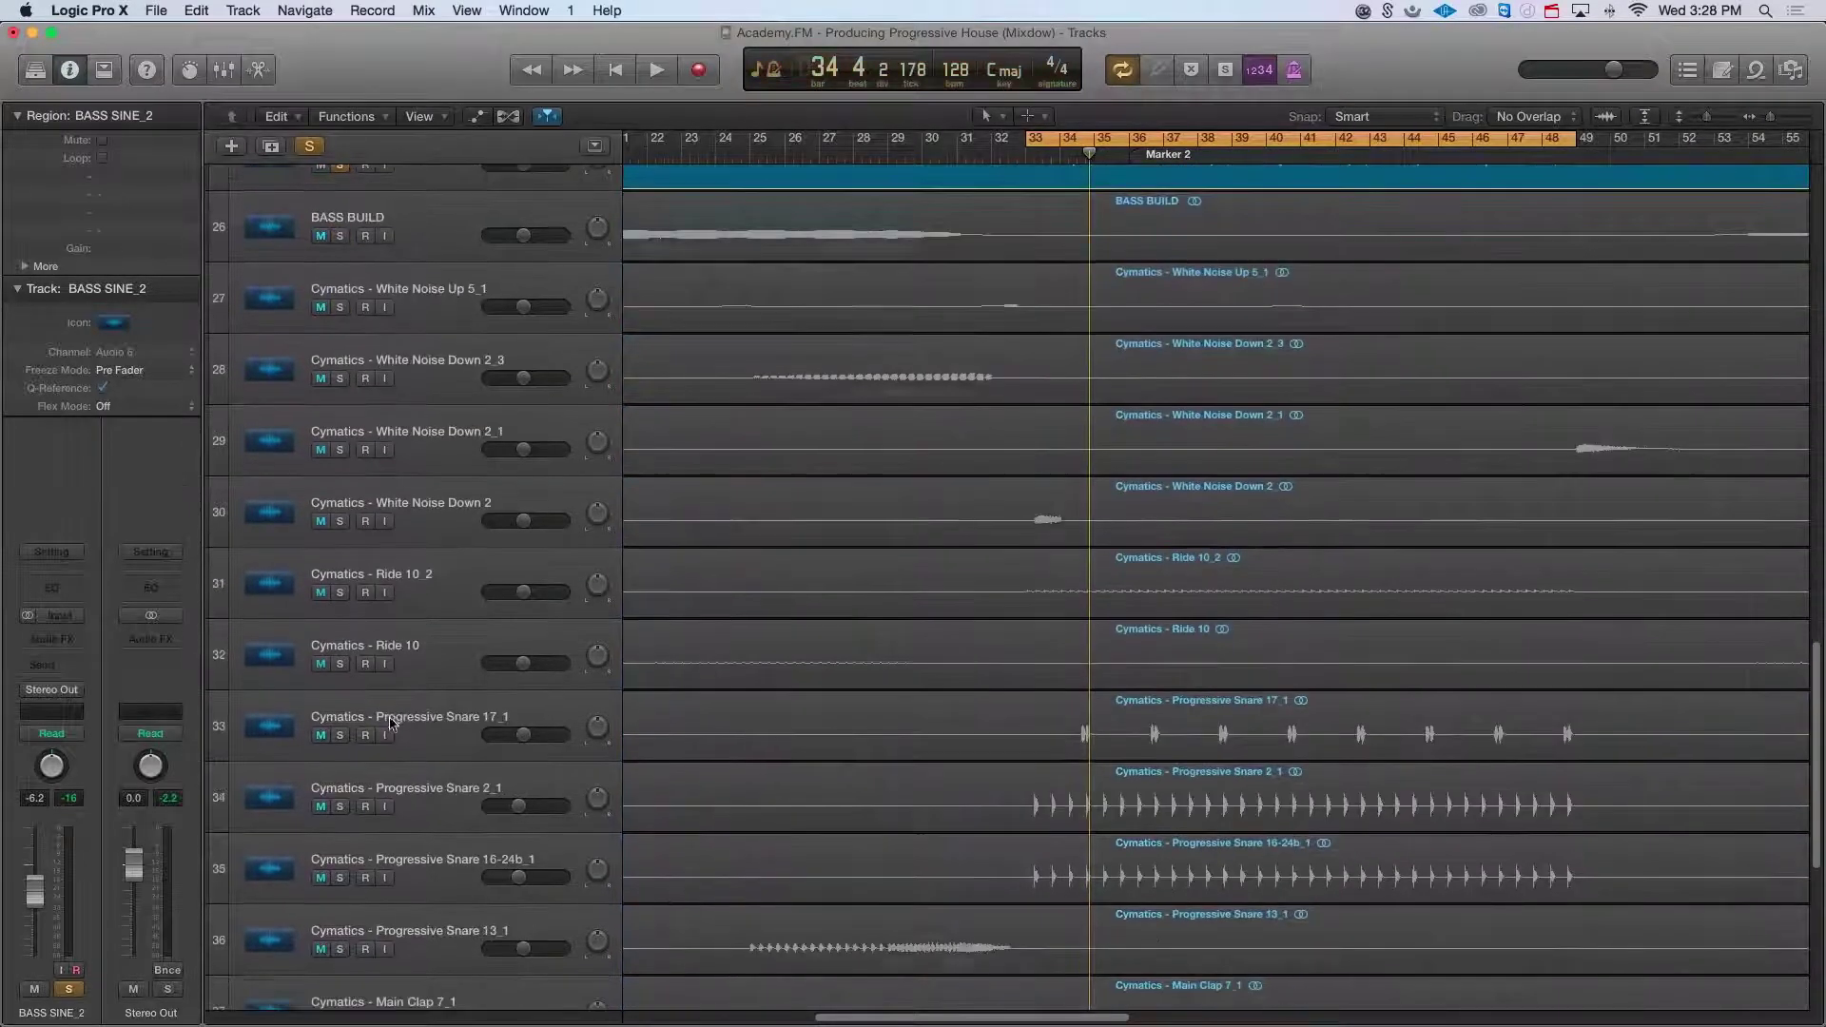
{"action": "scroll", "coordinate": [460, 734], "scroll_direction": "up", "scroll_amount": 20}
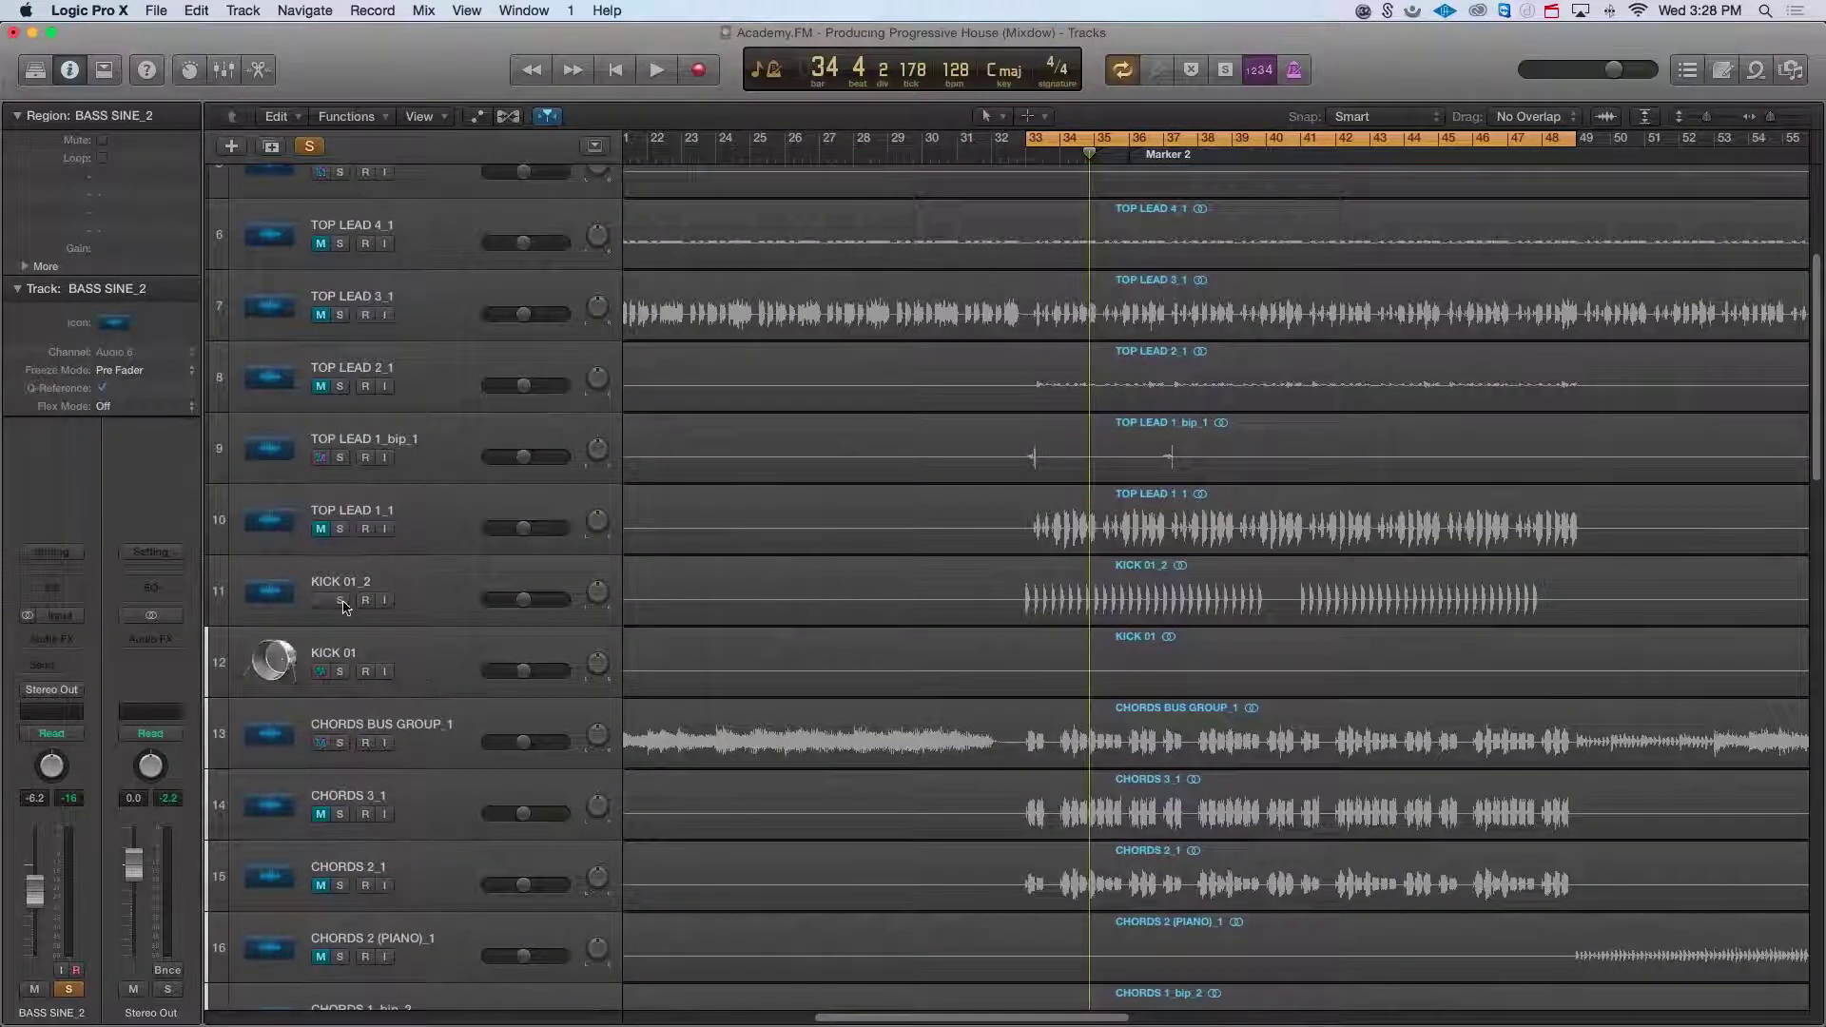
{"action": "left_click", "coordinate": [341, 600]}
{"action": "key", "text": "space"}
{"action": "scroll", "coordinate": [947, 685], "scroll_direction": "down", "scroll_amount": 5}
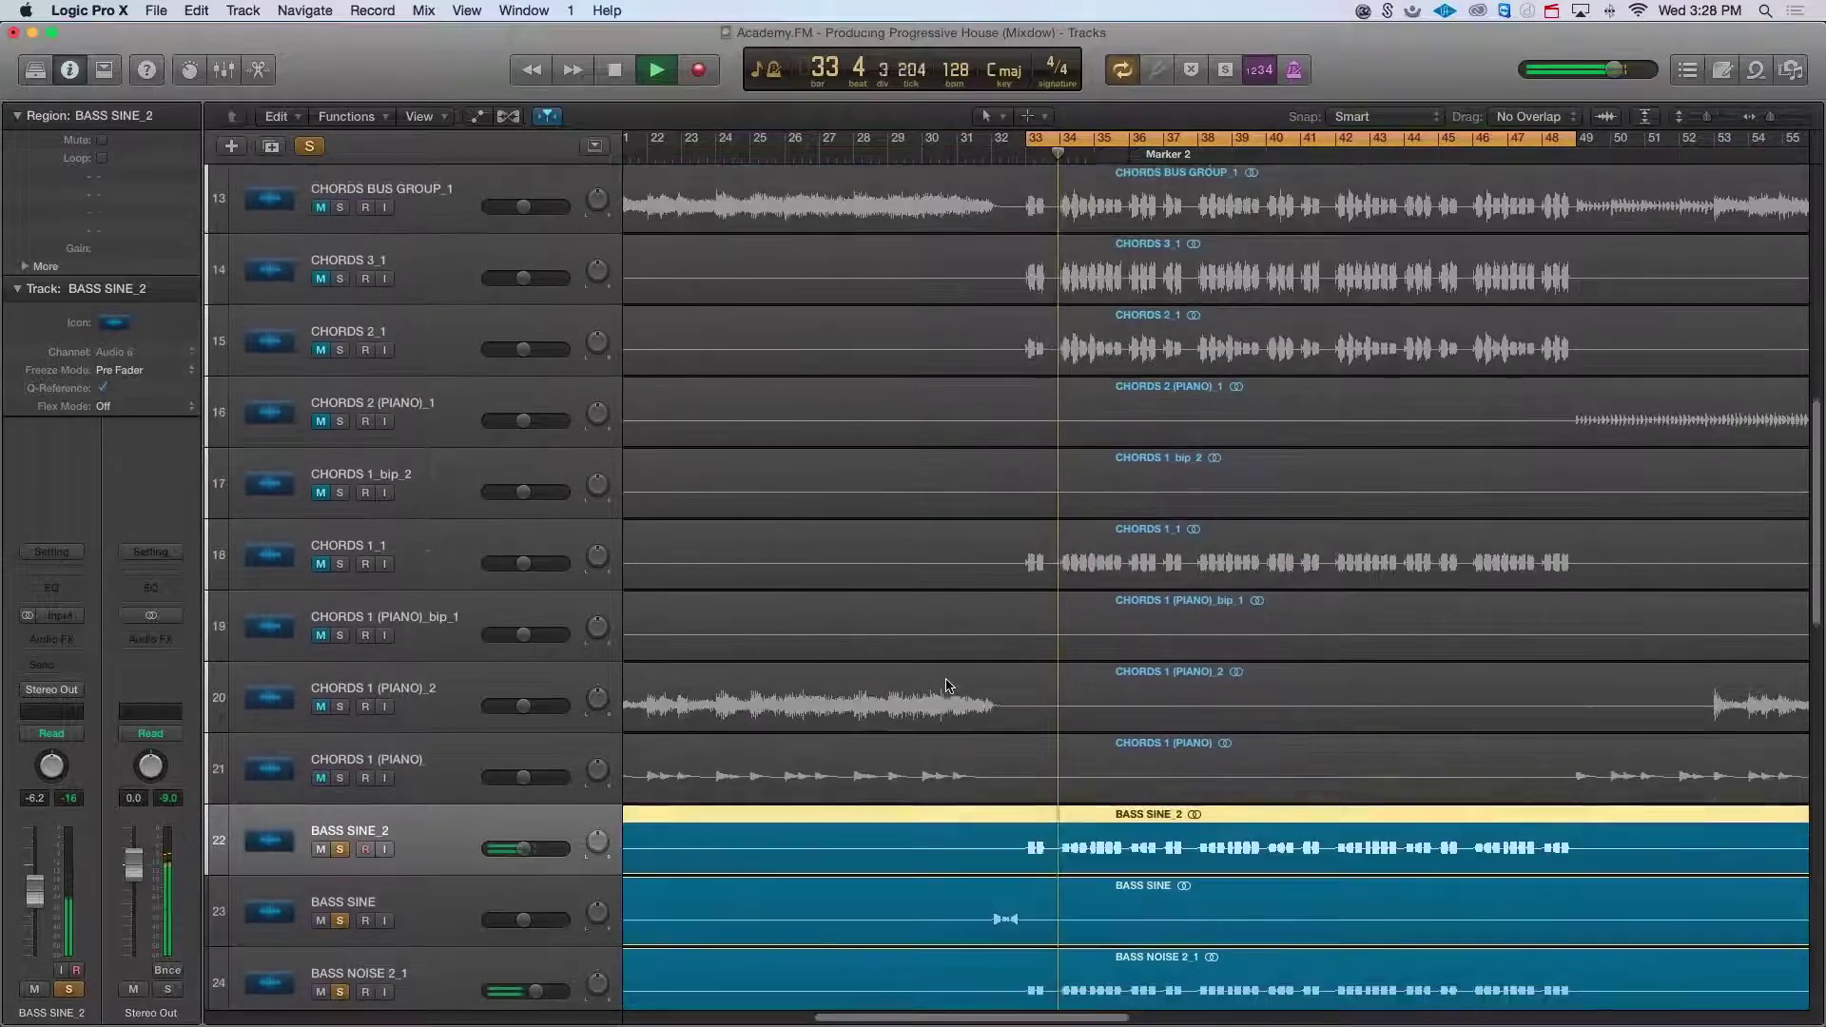
{"action": "scroll", "coordinate": [947, 685], "scroll_direction": "down", "scroll_amount": 3}
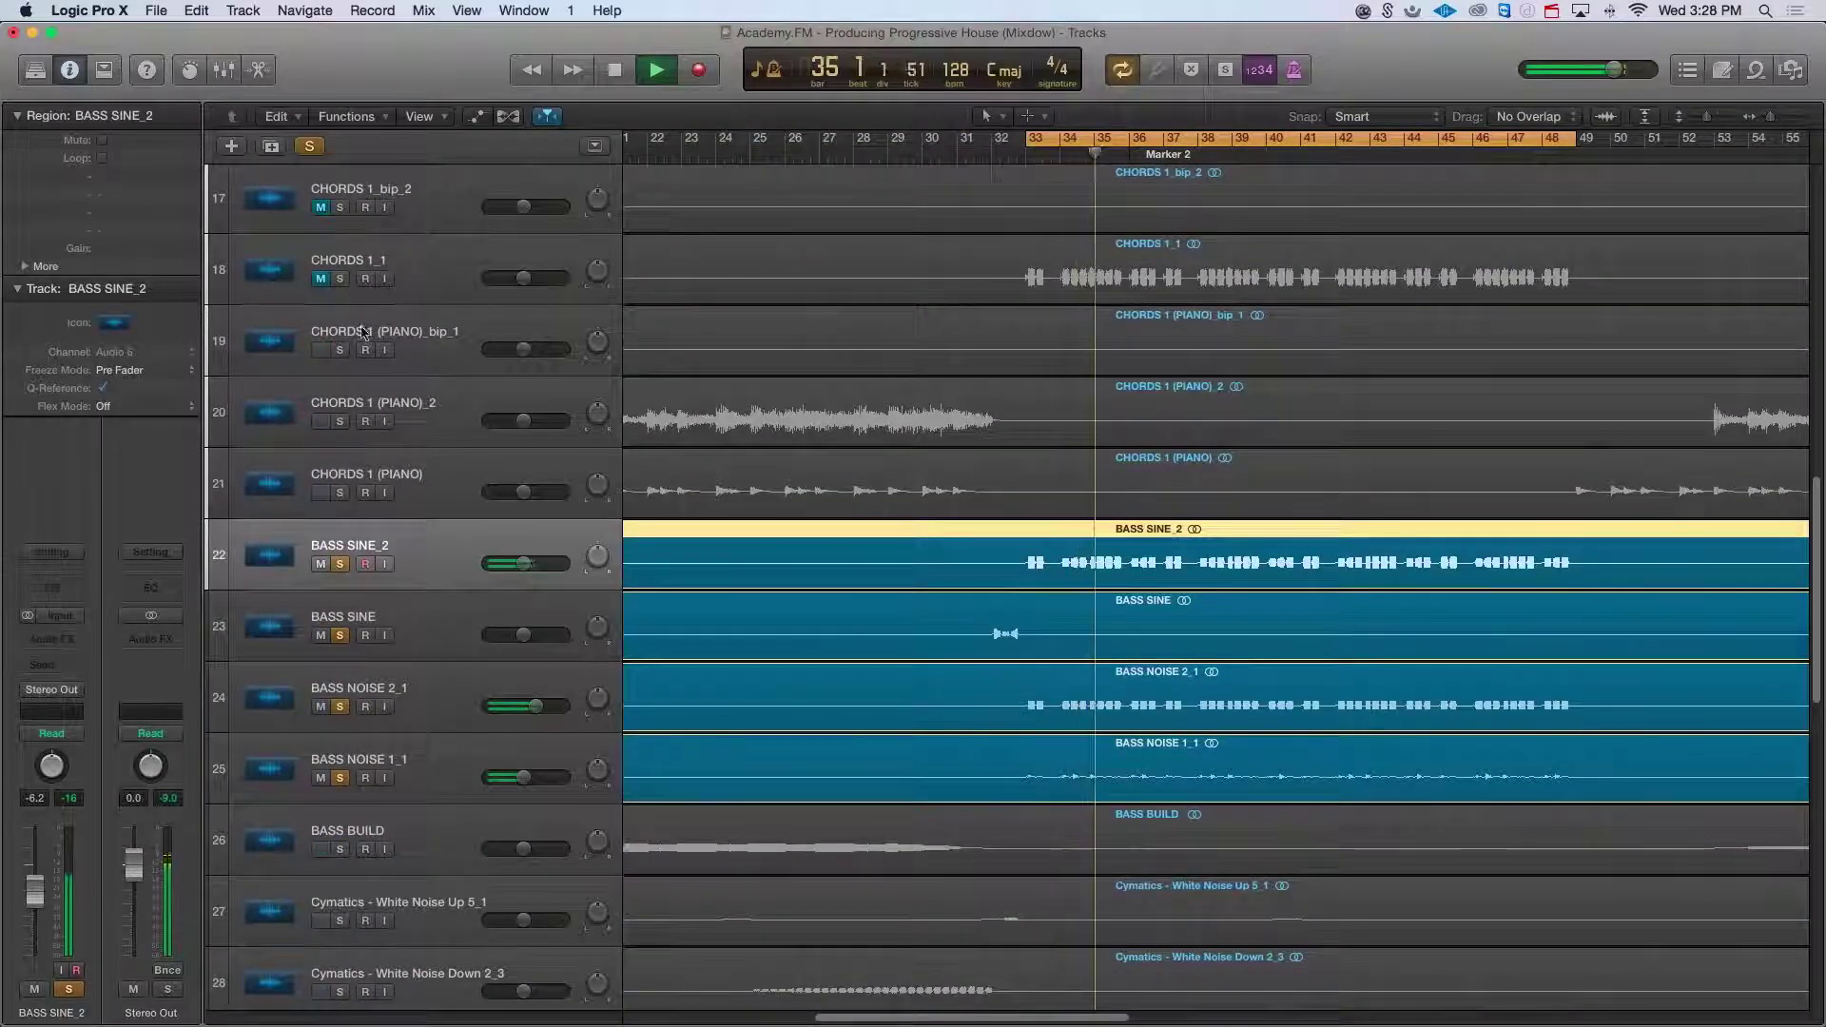
{"action": "key", "text": "space"}
Step: Route the outputs of the four bass channels from BASS SINE_2 to BASS NOISE 1_1 to Bus 1 in the mixer
{"action": "left_click", "coordinate": [225, 70]}
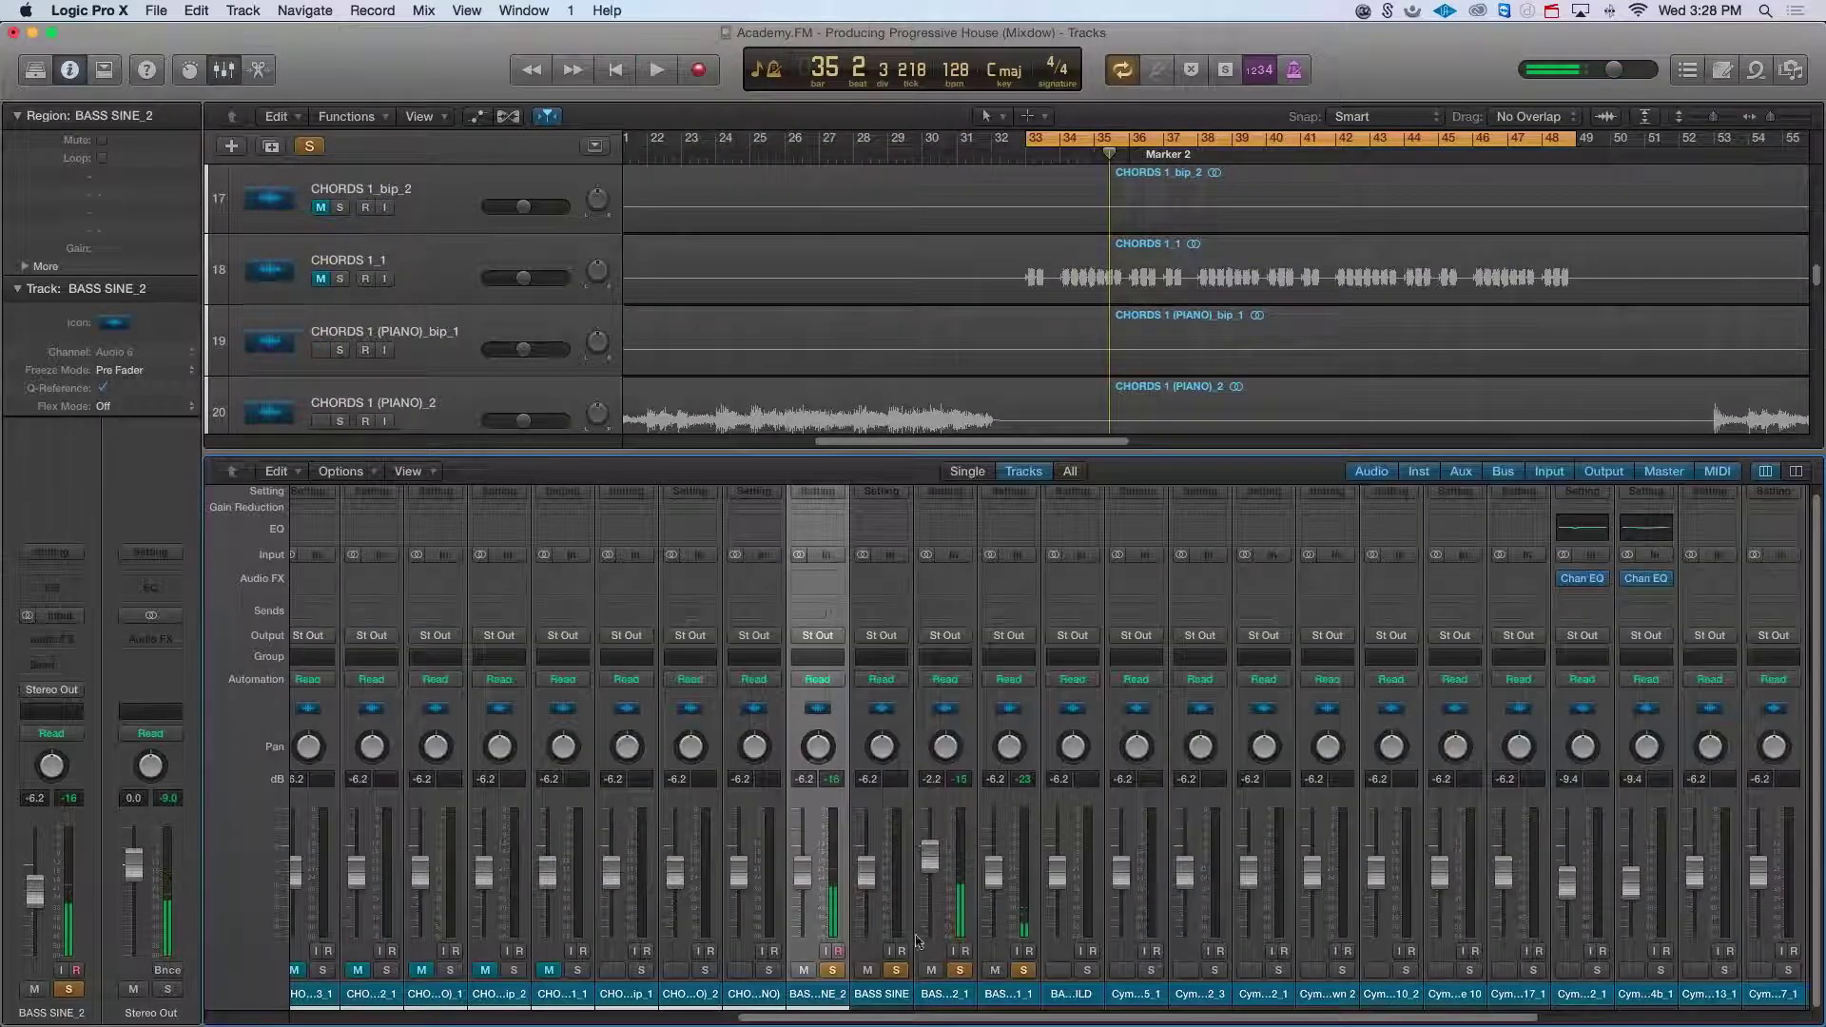
{"action": "left_click", "coordinate": [1010, 994], "text": "shift"}
{"action": "left_click", "coordinate": [1010, 635]}
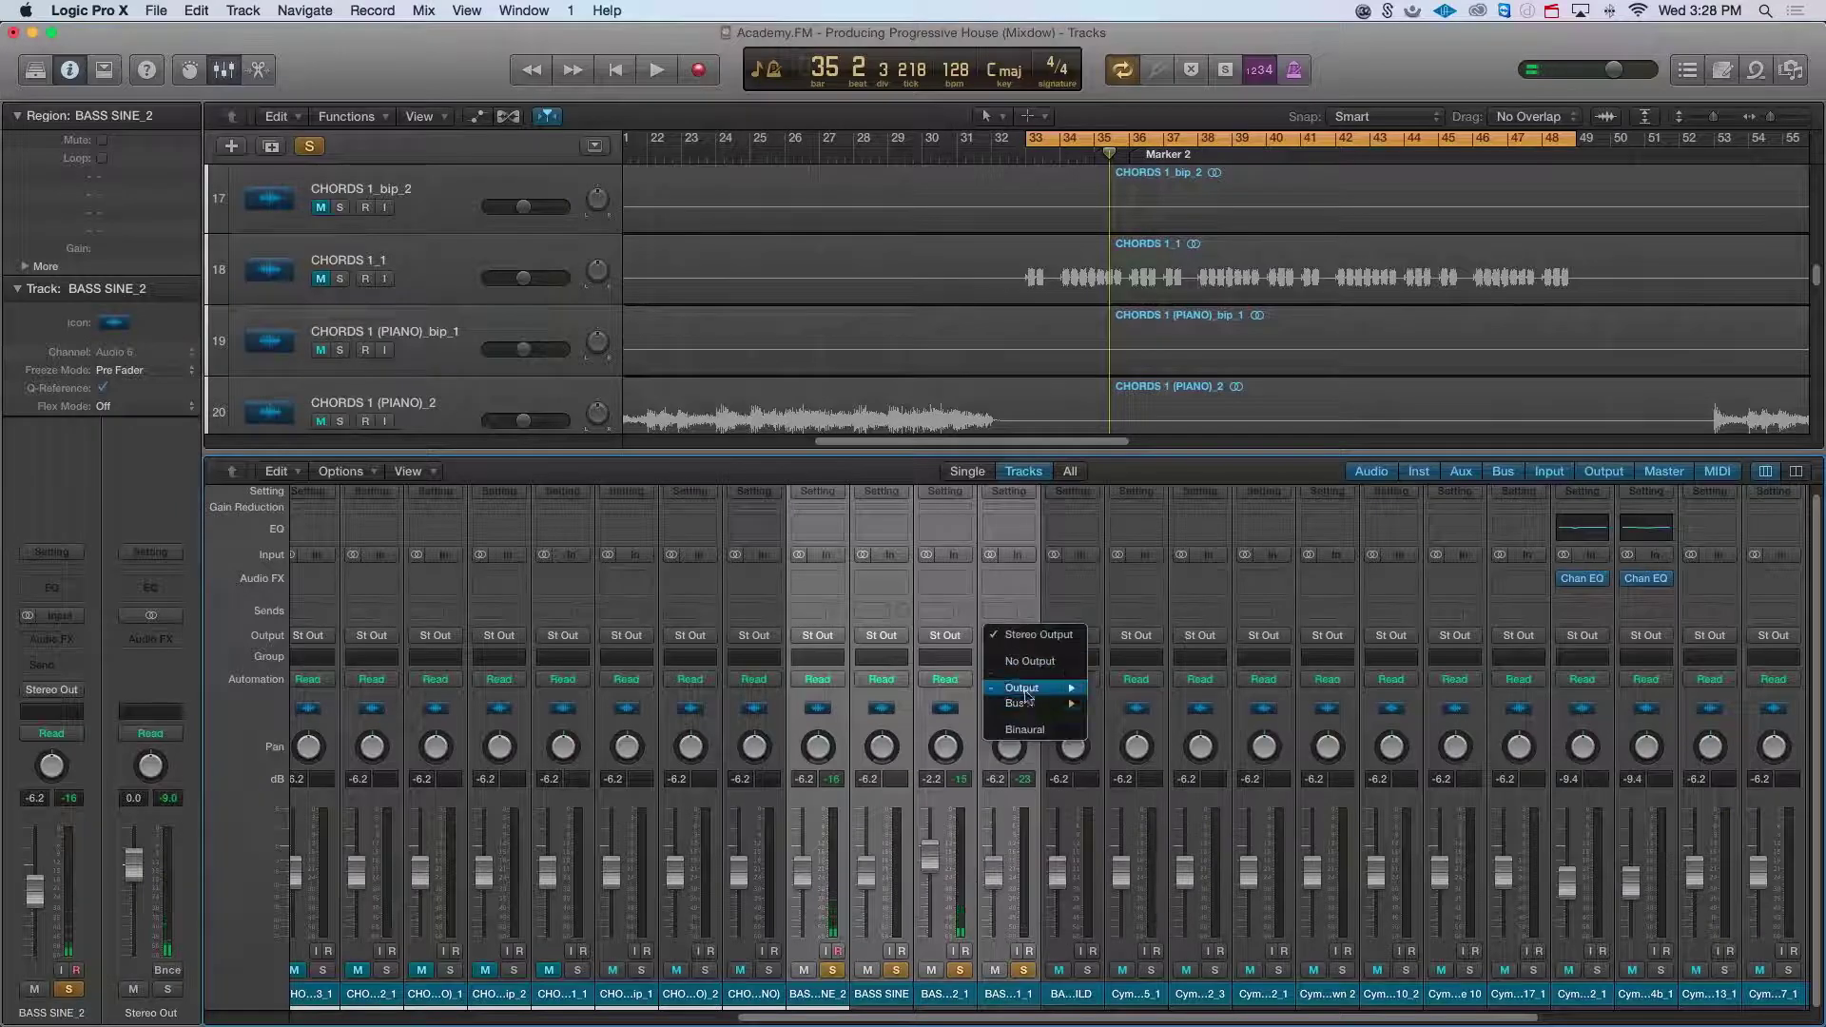
{"action": "mouse_move", "coordinate": [1023, 703]}
{"action": "left_click", "coordinate": [1109, 704]}
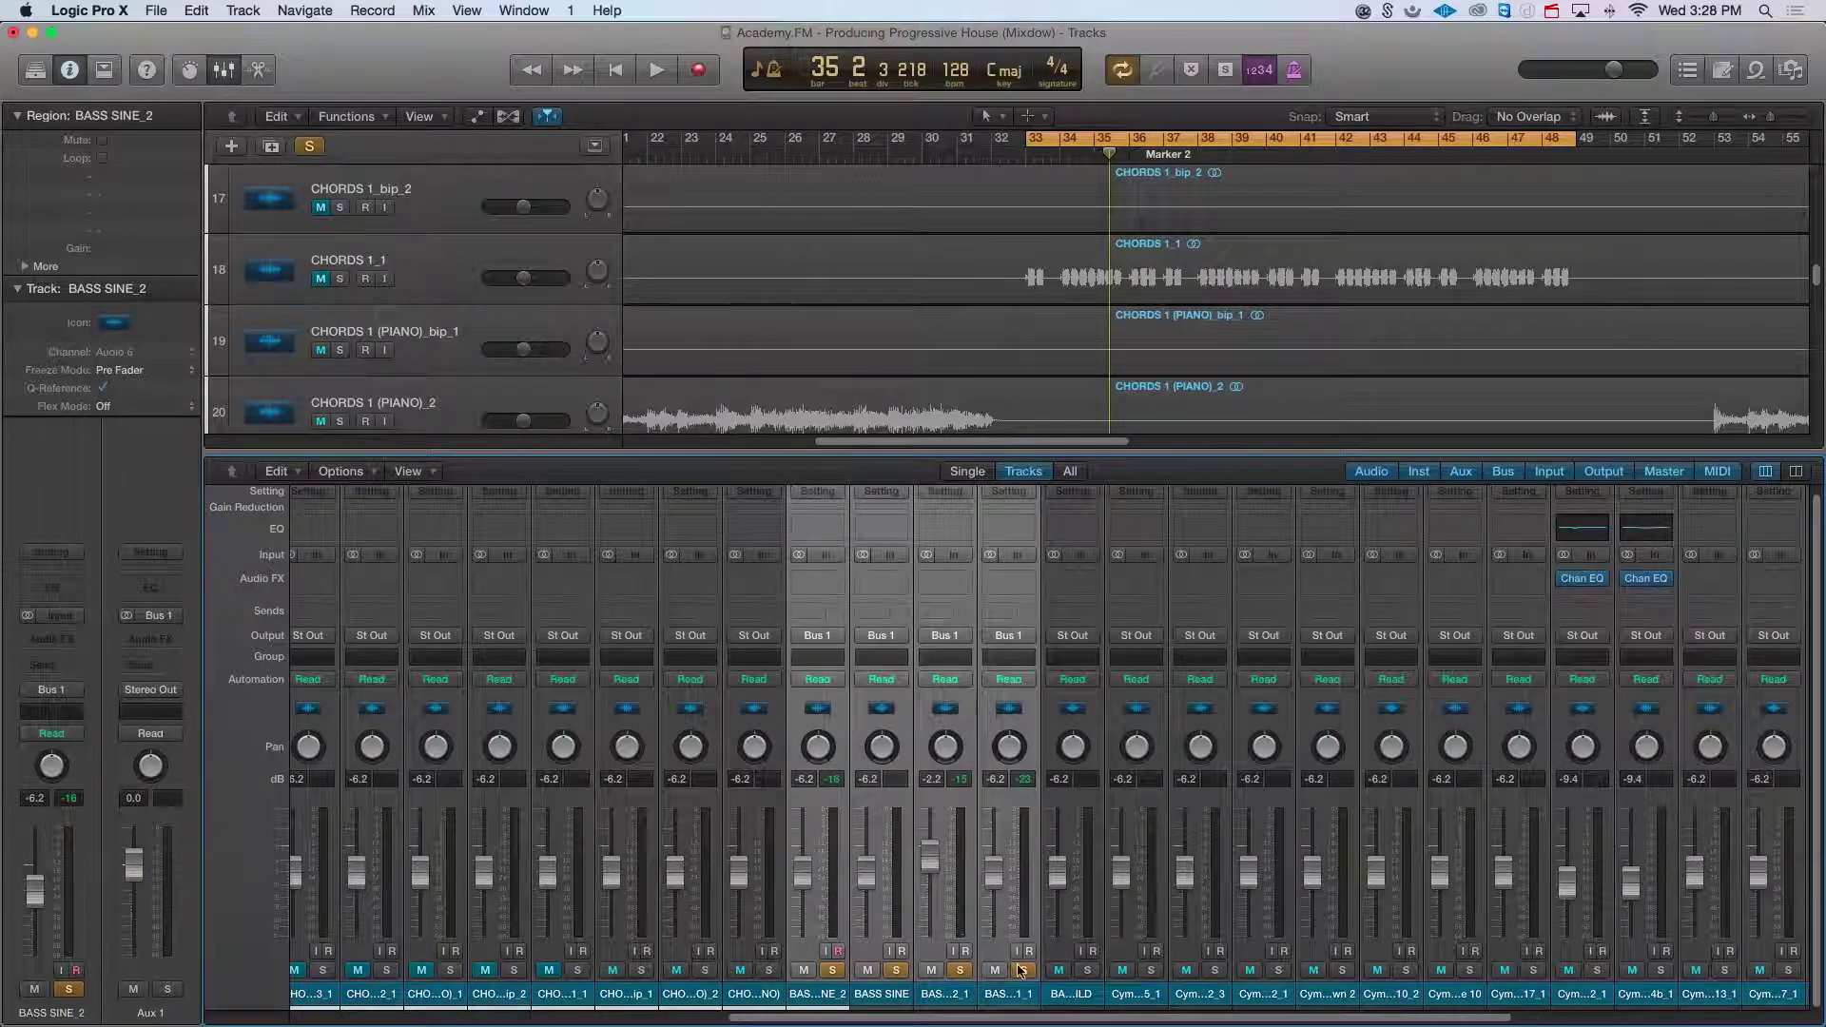
Step: Rename the Aux 1 channel strip as BASS
{"action": "scroll", "coordinate": [1237, 903], "scroll_direction": "right", "scroll_amount": 6}
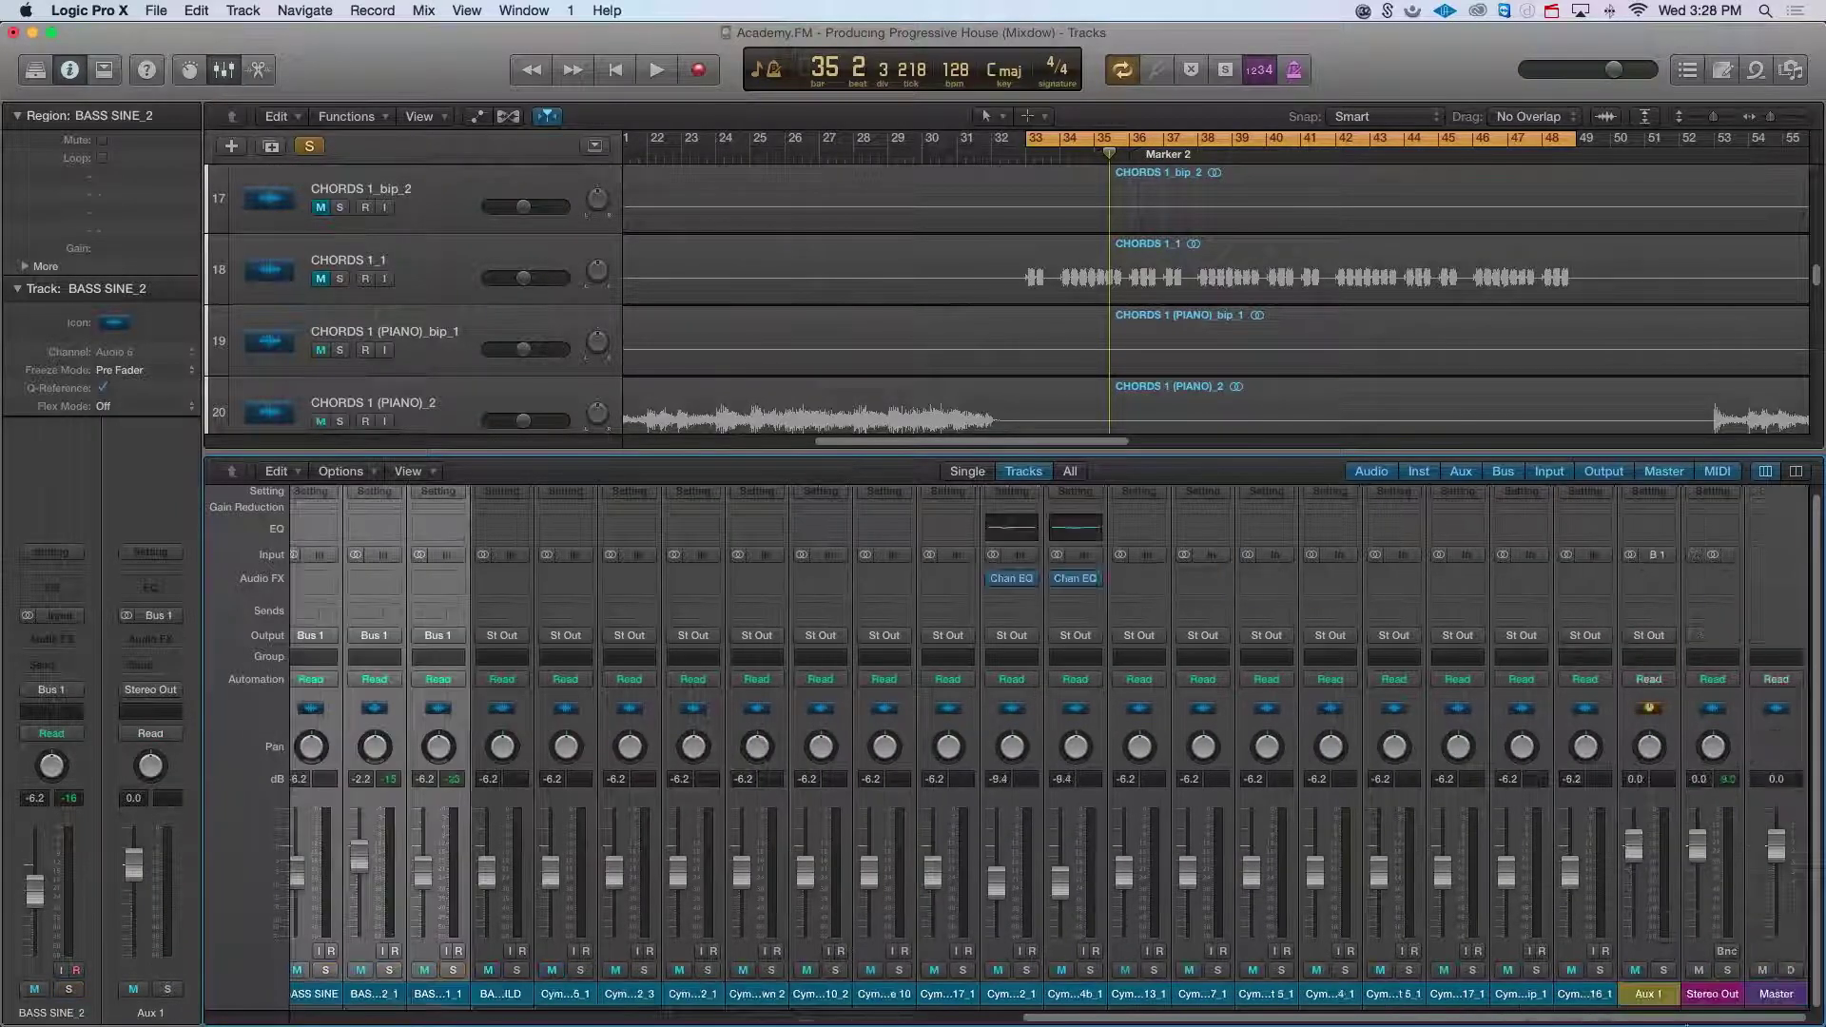
{"action": "left_click", "coordinate": [1673, 994]}
{"action": "double_click", "coordinate": [1673, 994]}
{"action": "type", "text": "baa"}
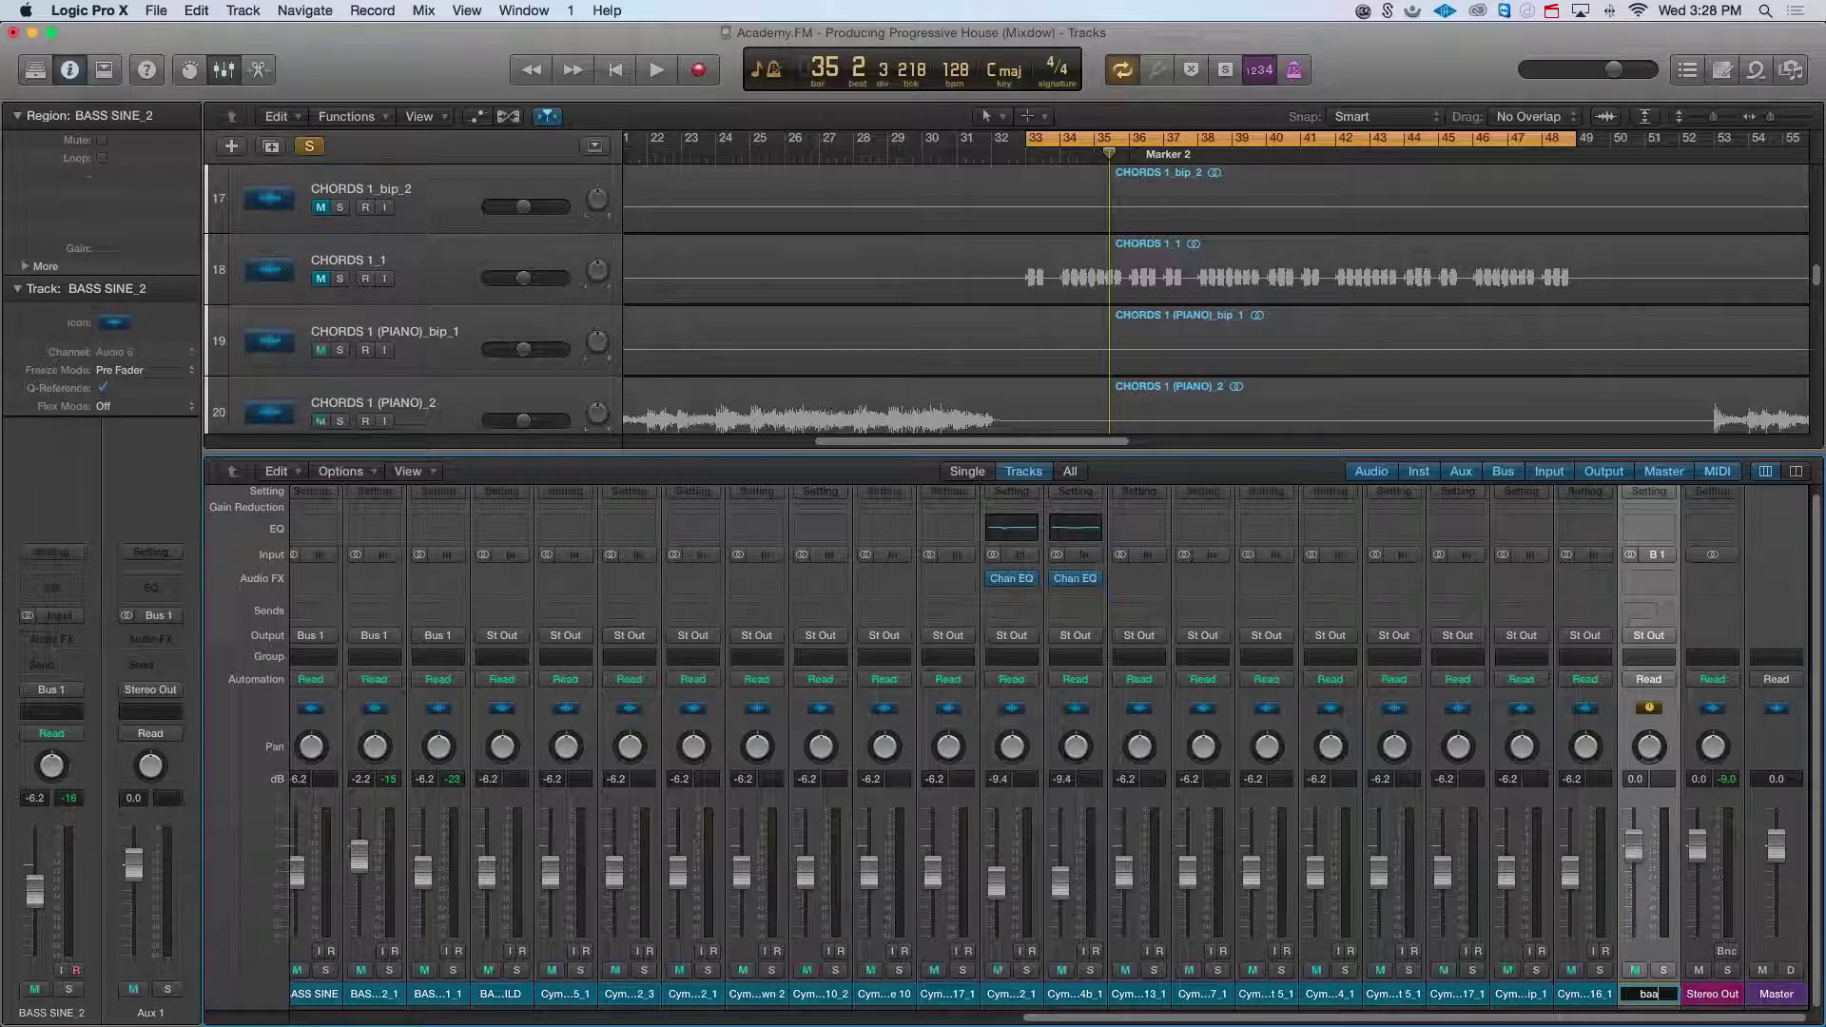
{"action": "type", "text": "ASS"}
{"action": "key", "text": "Return"}
Step: Insert FabFilter Pro-Q 2 on the BASS aux and solo that channel while the drop plays
{"action": "left_click", "coordinate": [1649, 579]}
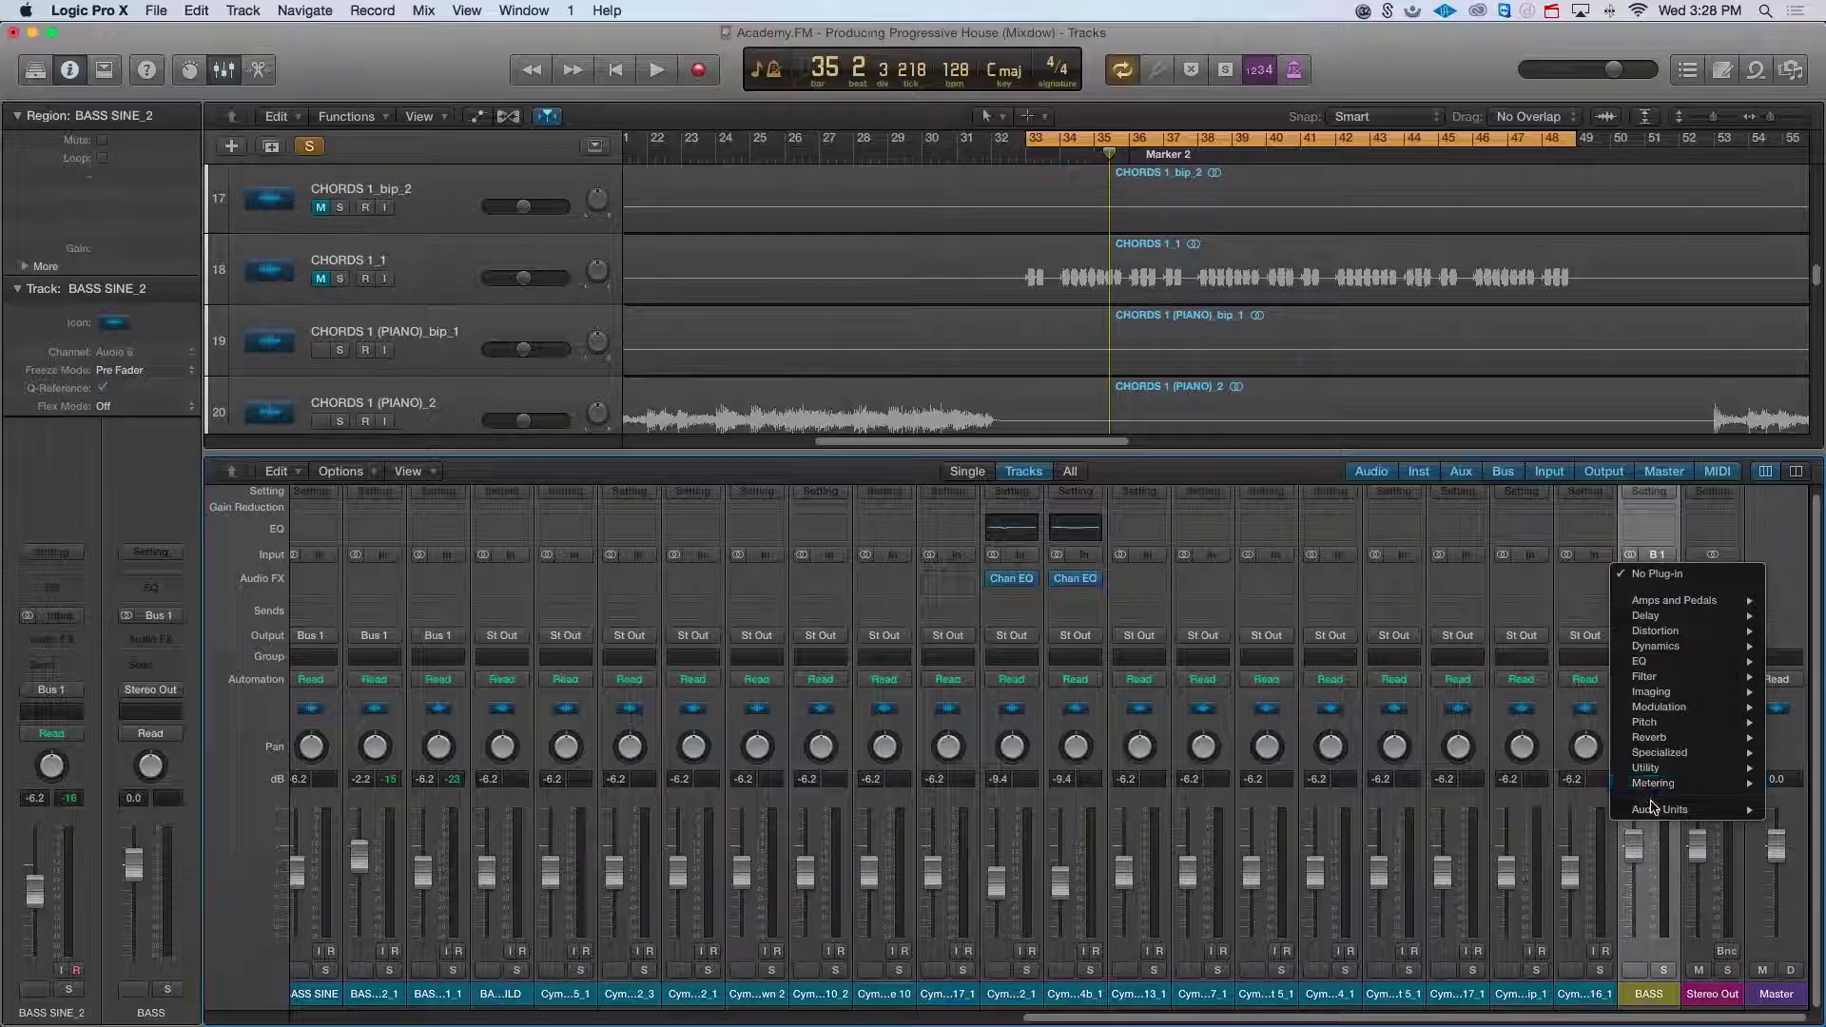
{"action": "mouse_move", "coordinate": [1654, 809]}
{"action": "mouse_move", "coordinate": [1501, 650]}
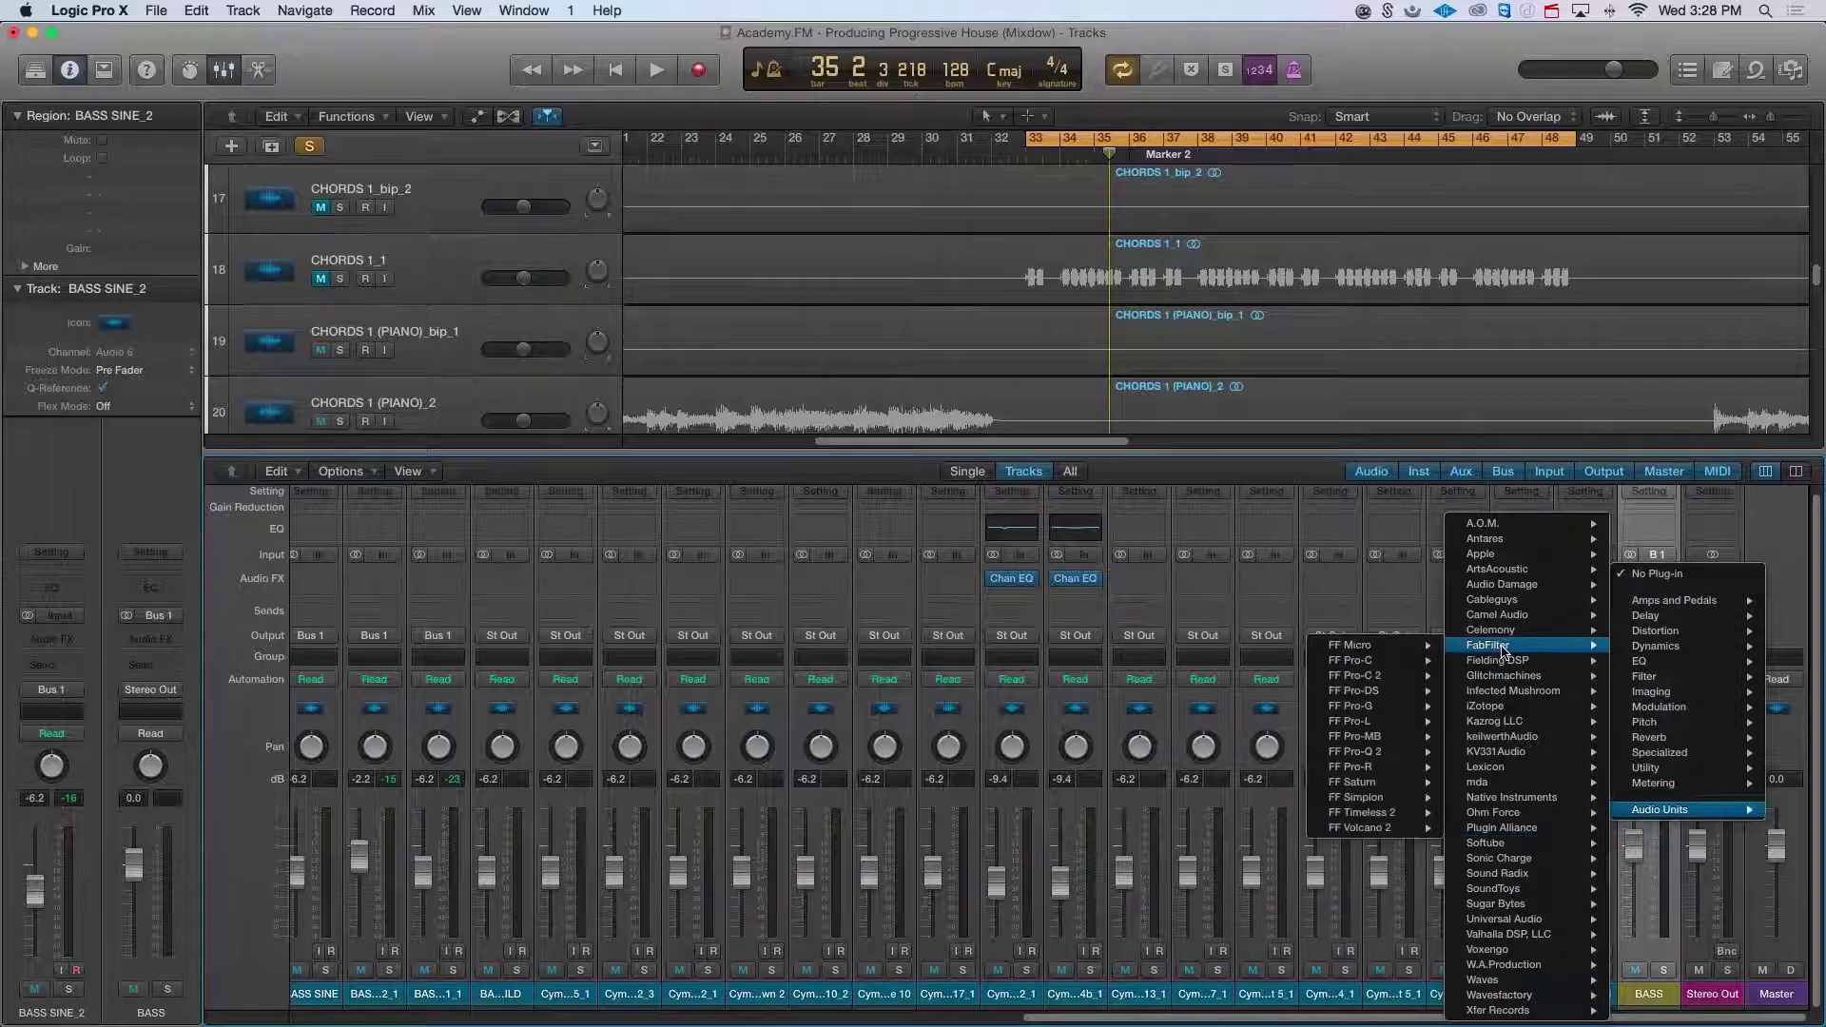
{"action": "left_click", "coordinate": [1355, 751]}
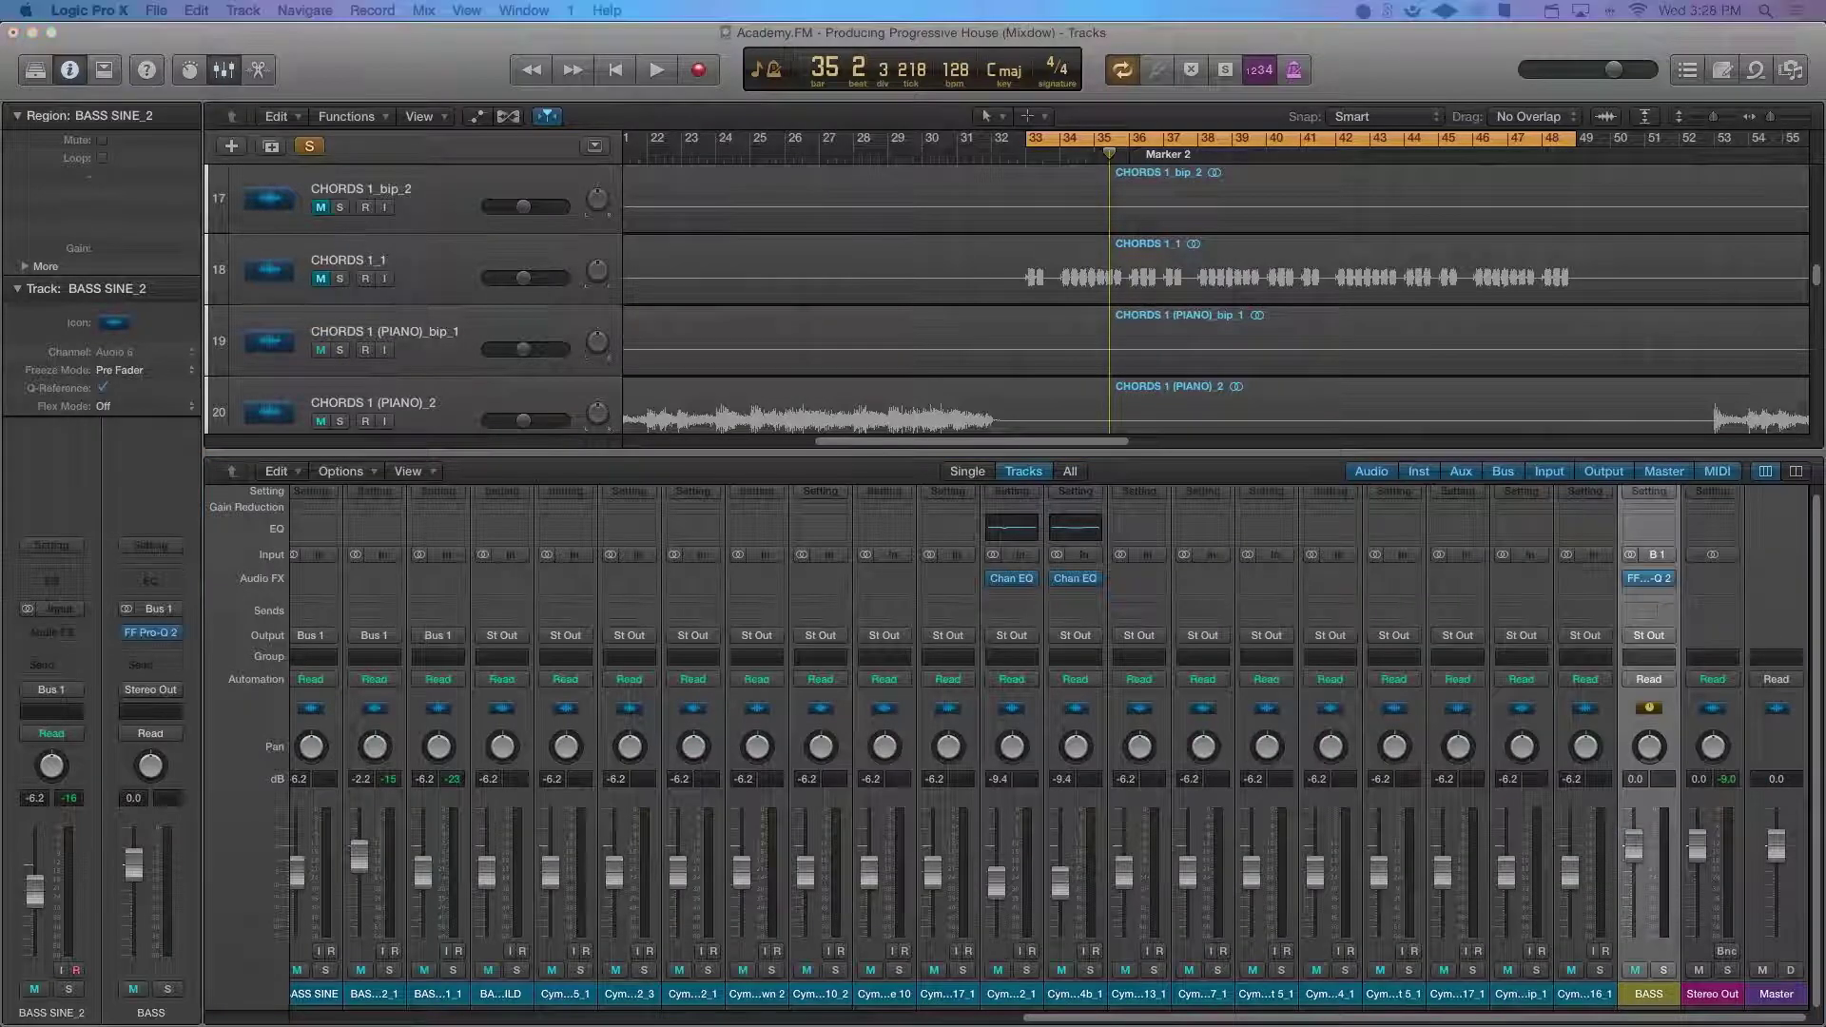
{"action": "key", "text": "space"}
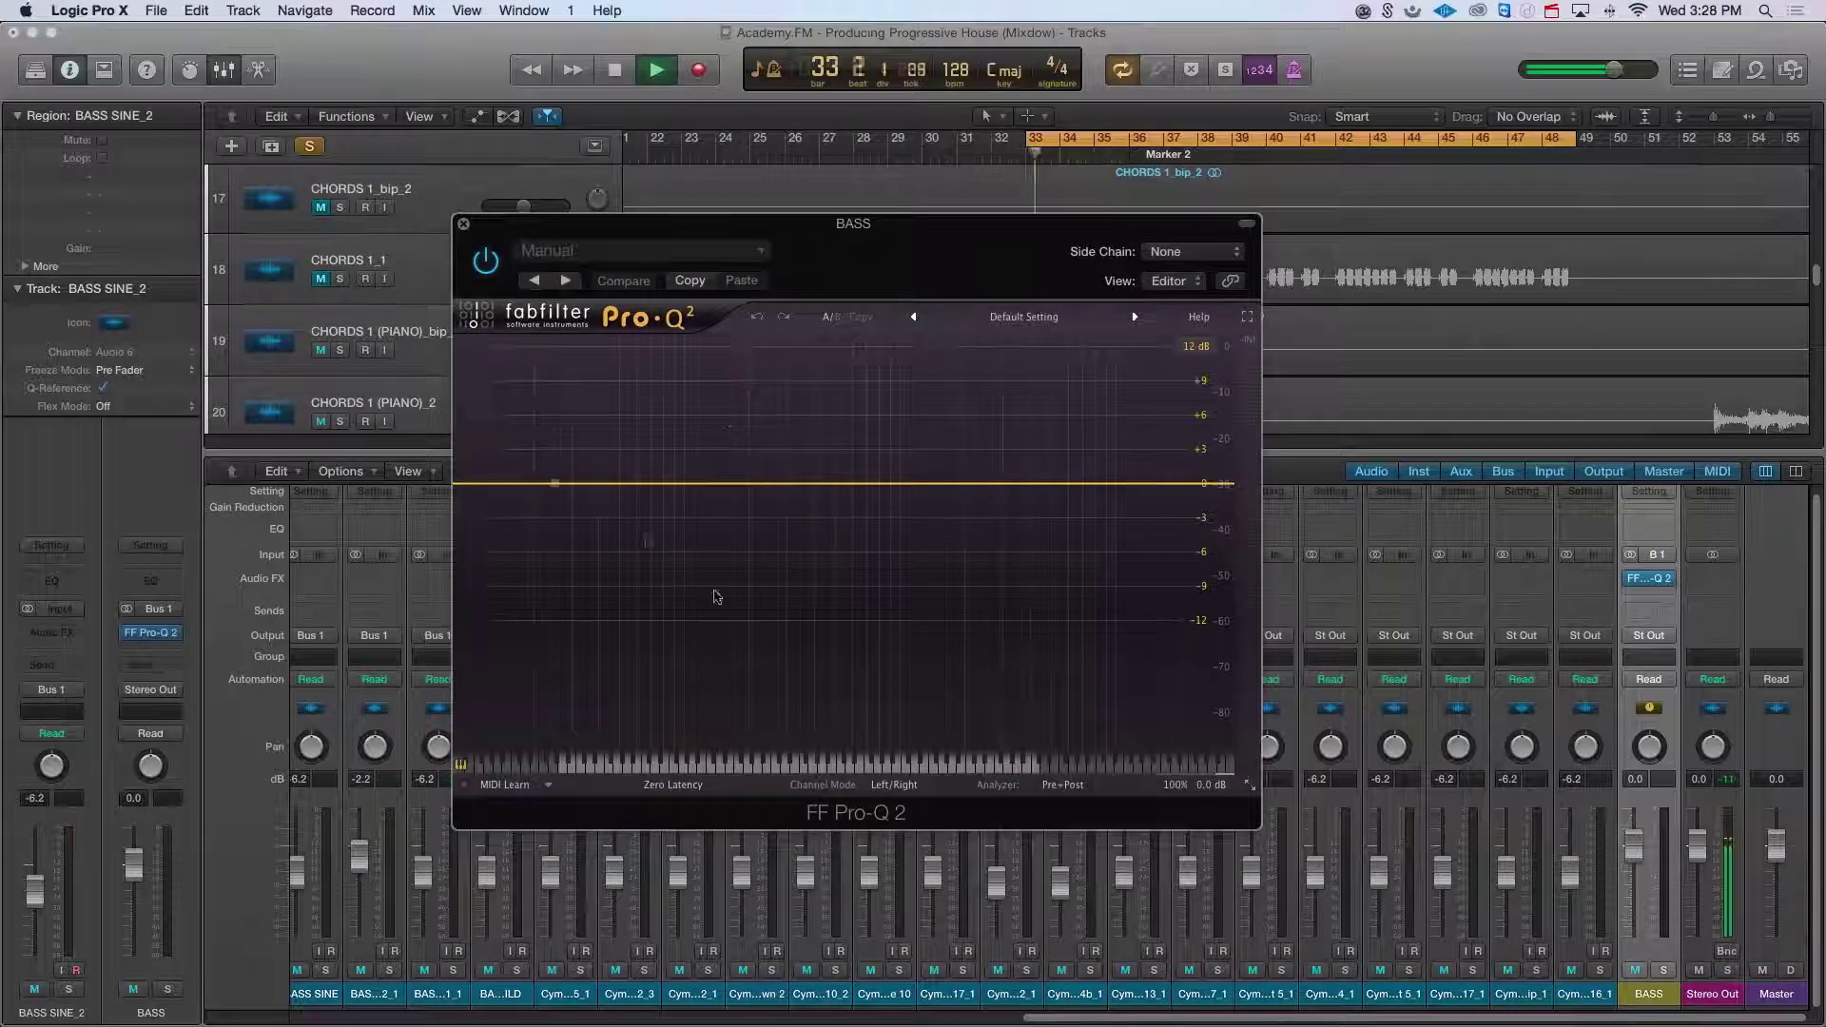
{"action": "key", "text": "s"}
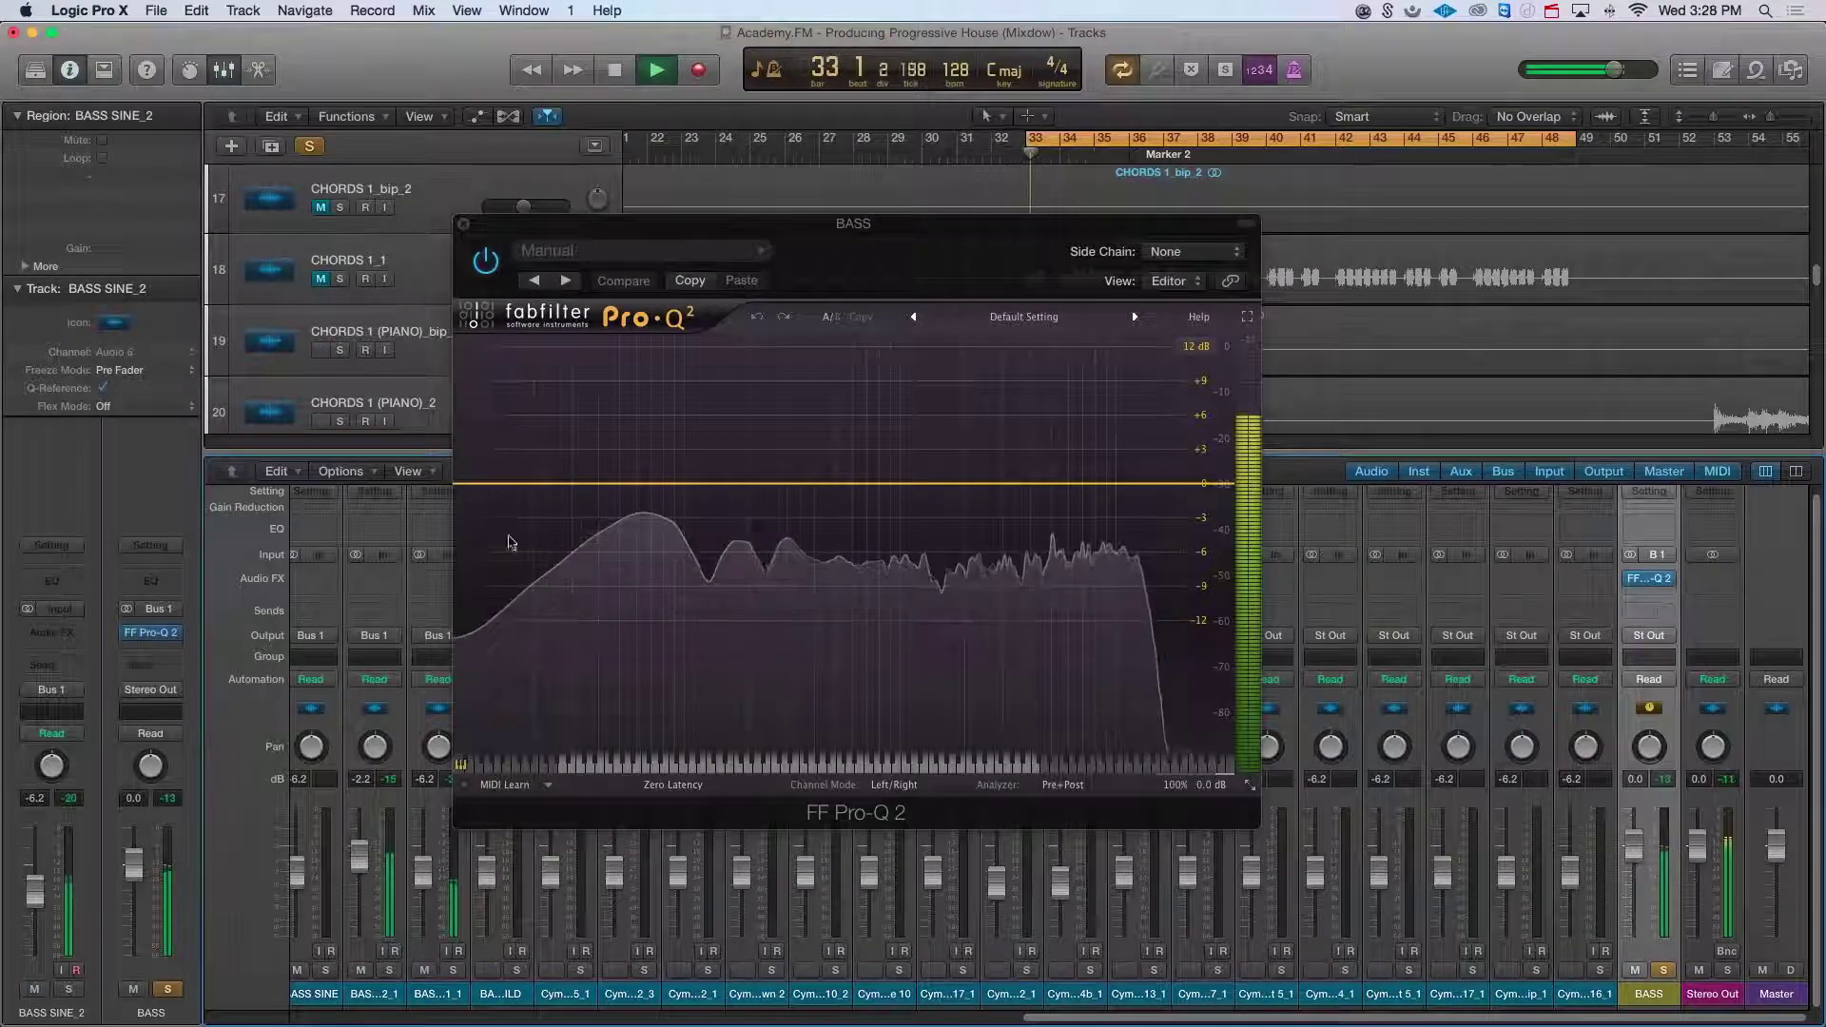
Step: Add a low cut with a steeper slope at the very bottom of the BASS EQ, just below the bass fundamental
{"action": "left_click", "coordinate": [508, 483]}
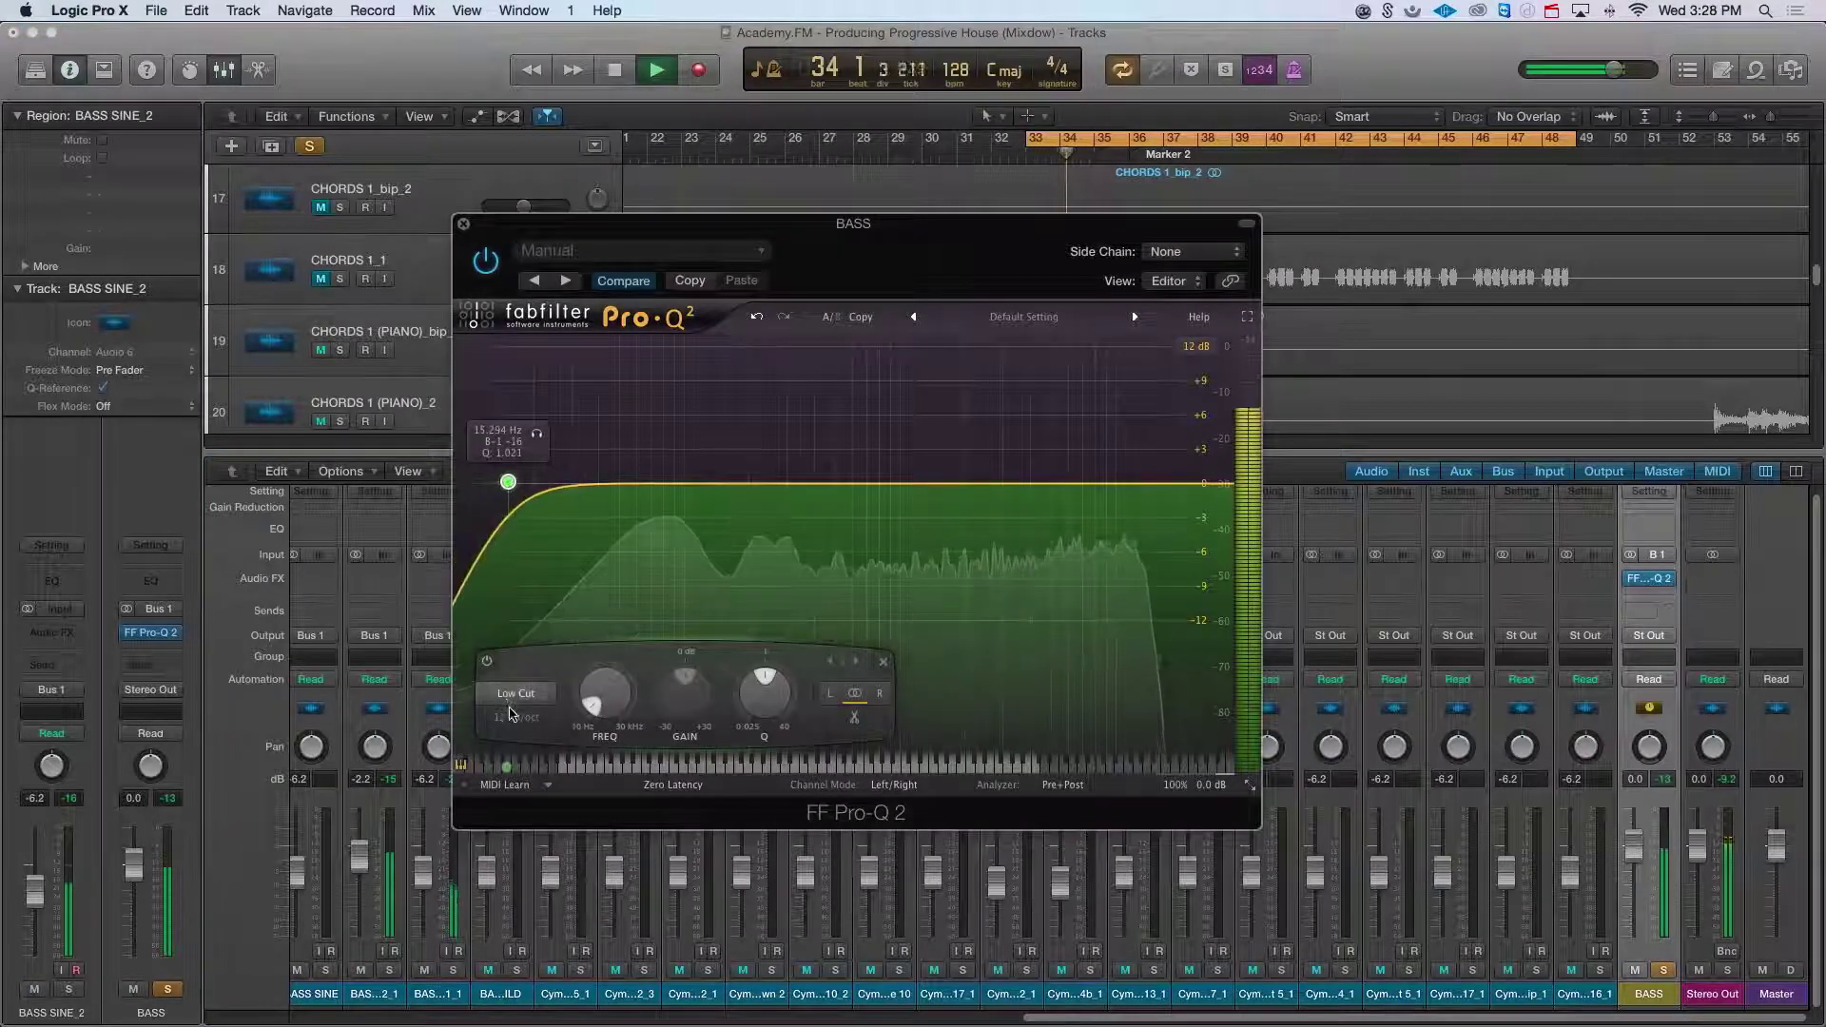
{"action": "left_click", "coordinate": [510, 715]}
{"action": "left_click", "coordinate": [529, 889]}
{"action": "key", "text": "space"}
{"action": "left_click_drag", "start_coordinate": [508, 483], "coordinate": [552, 486]}
Step: Boost the BASS EQ by about 4 dB near 40 Hz and 2.4 dB in the highs, and dip it slightly near 237 Hz
{"action": "left_click_drag", "start_coordinate": [601, 429], "coordinate": [597, 439]}
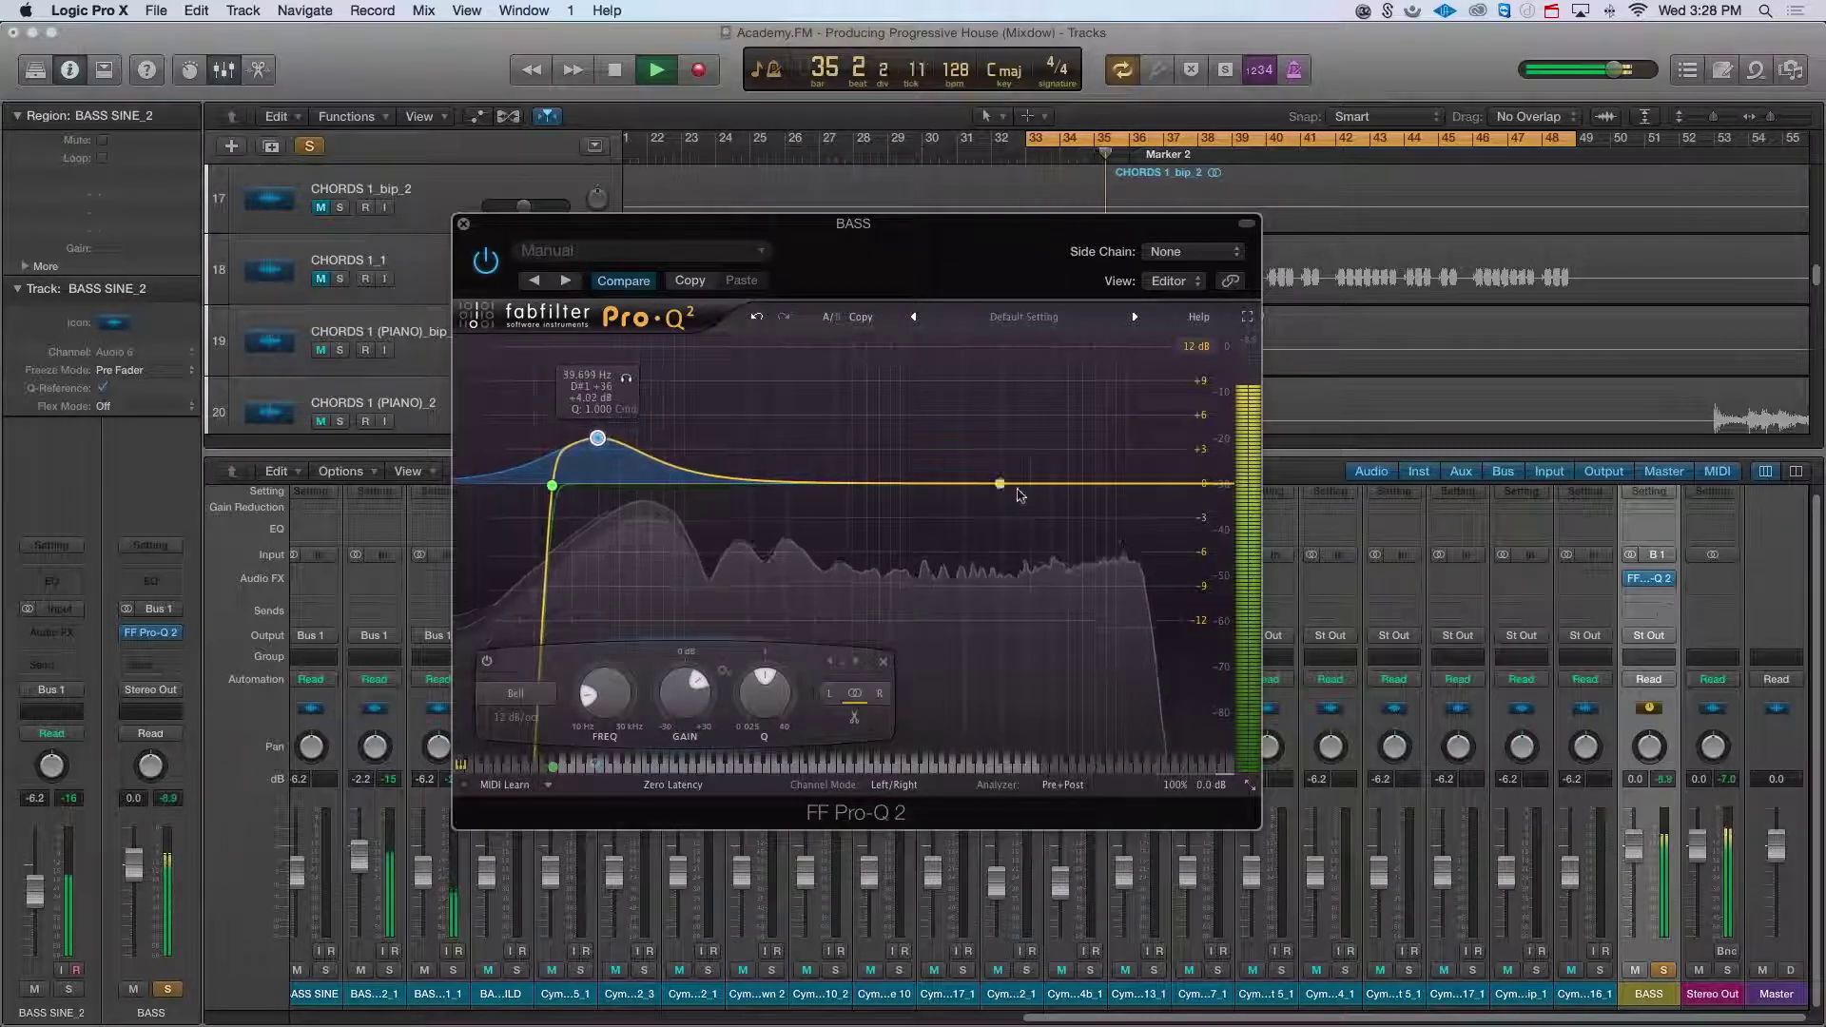
{"action": "left_click_drag", "start_coordinate": [1077, 482], "coordinate": [1084, 458]}
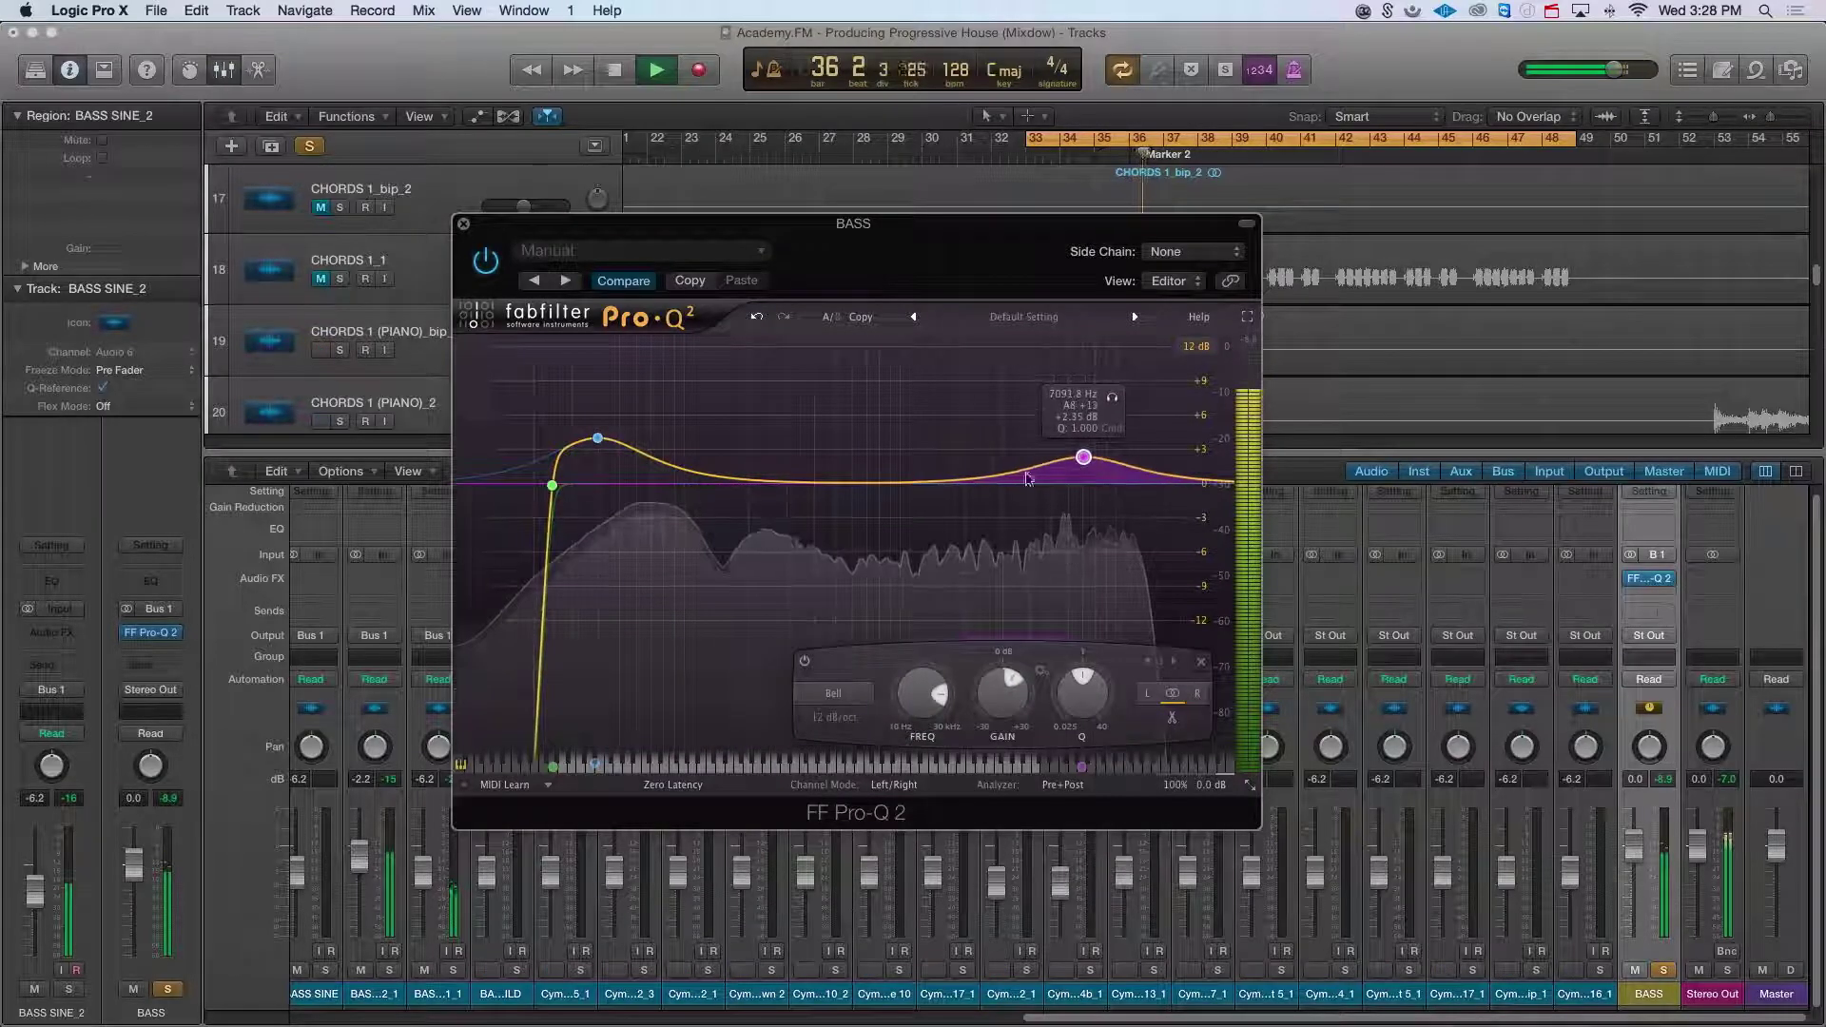
{"action": "left_click_drag", "start_coordinate": [764, 483], "coordinate": [765, 510]}
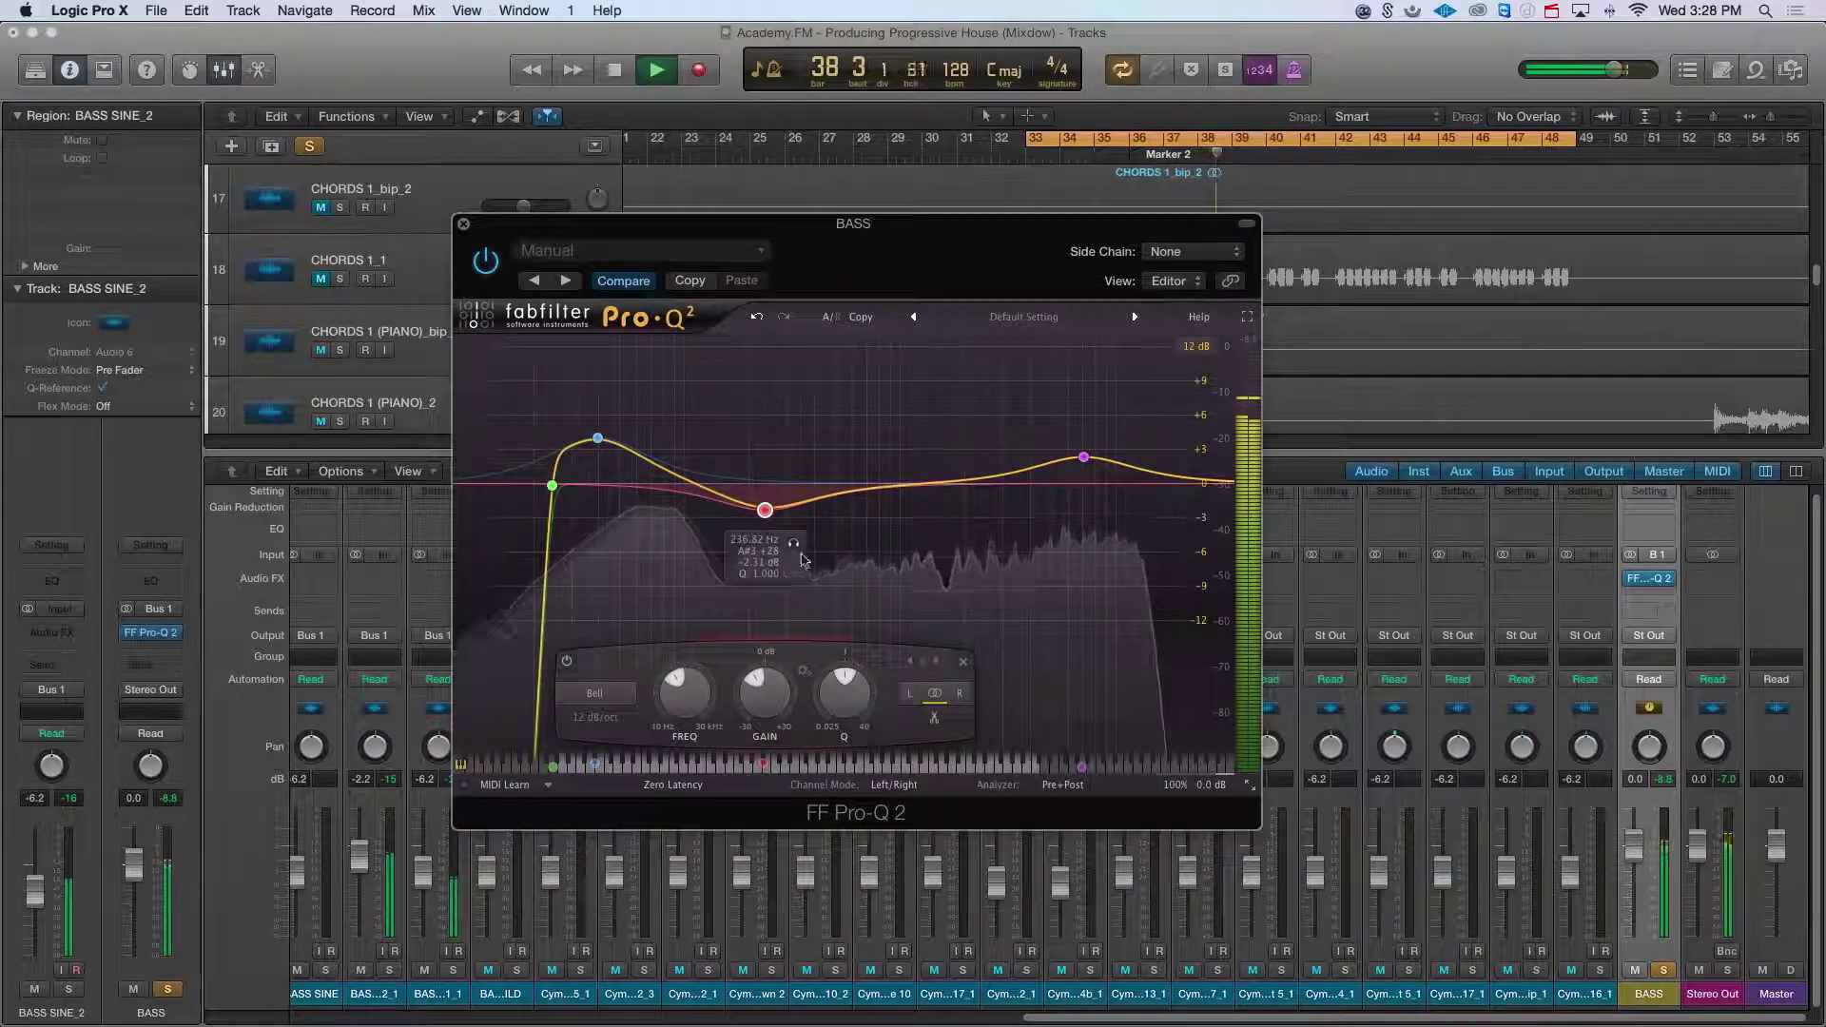
{"action": "left_click", "coordinate": [463, 224]}
{"action": "key", "text": "space"}
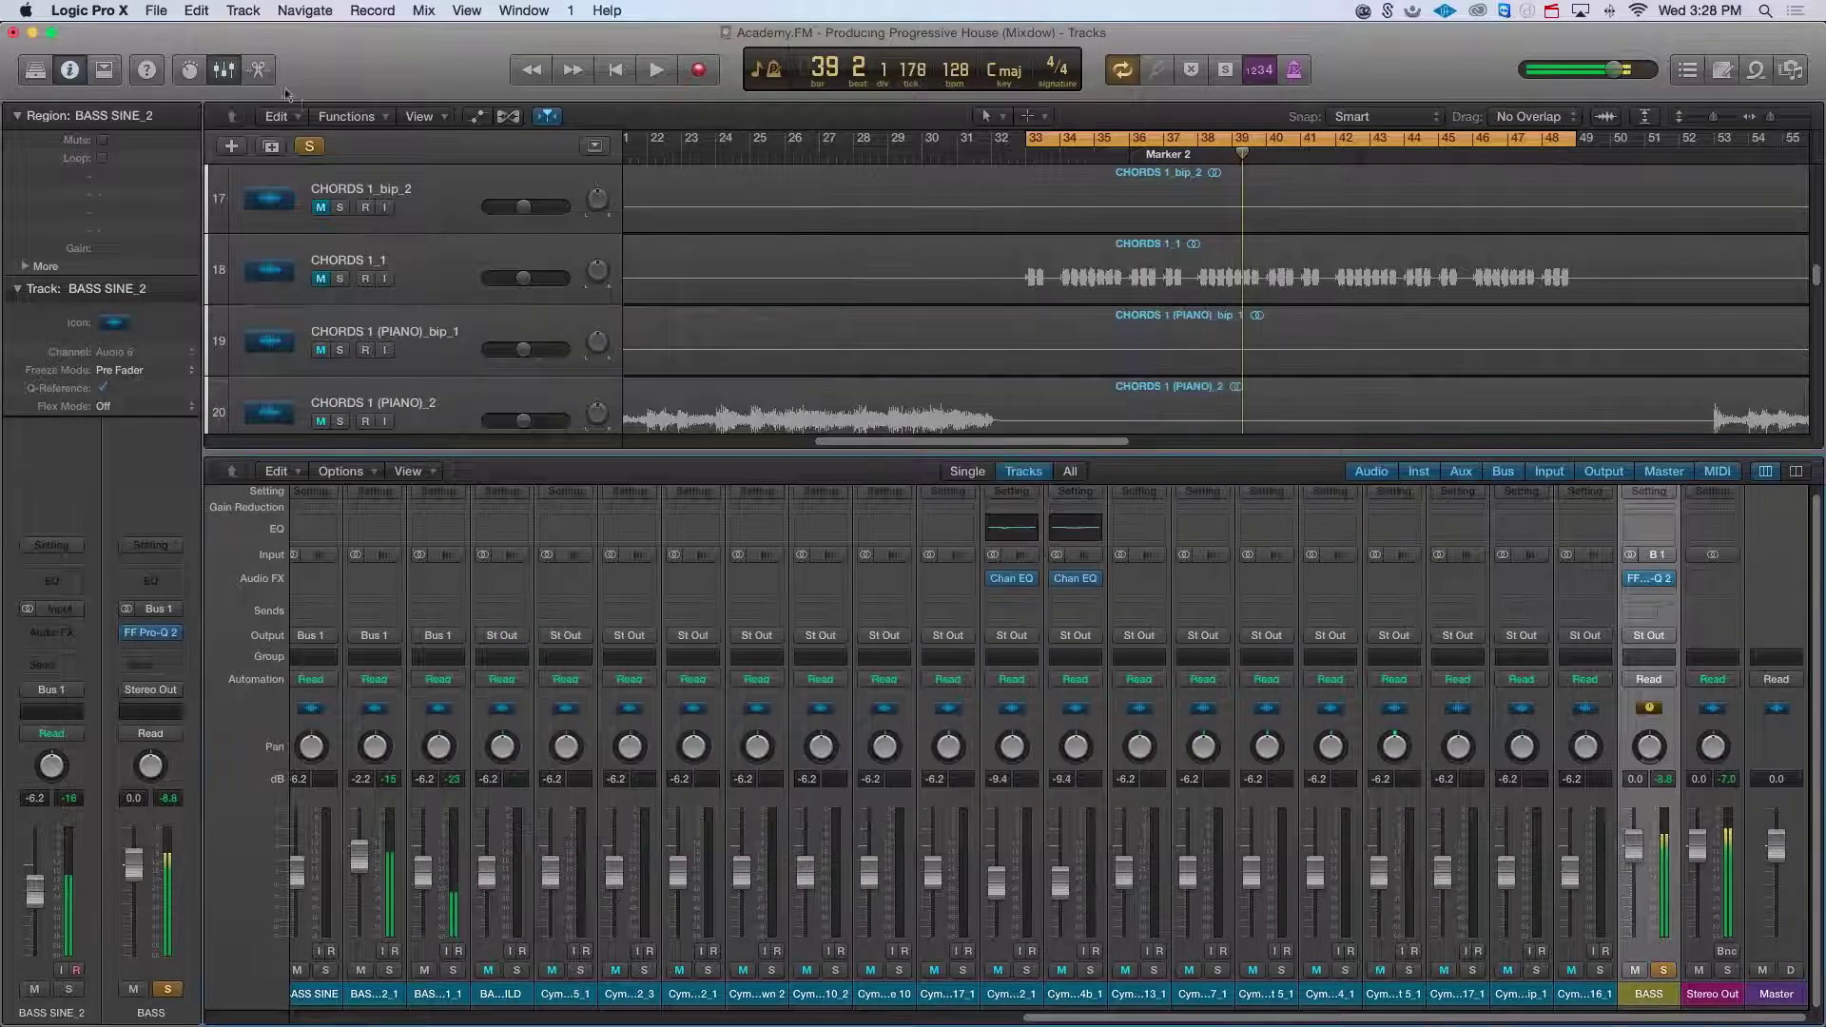
Step: Hide the mixer, solo CHORDS BUS GROUP_1 during playback of the drop, and set its volume to -4.5 dB
{"action": "left_click", "coordinate": [227, 69]}
{"action": "scroll", "coordinate": [481, 449], "scroll_direction": "up", "scroll_amount": 4}
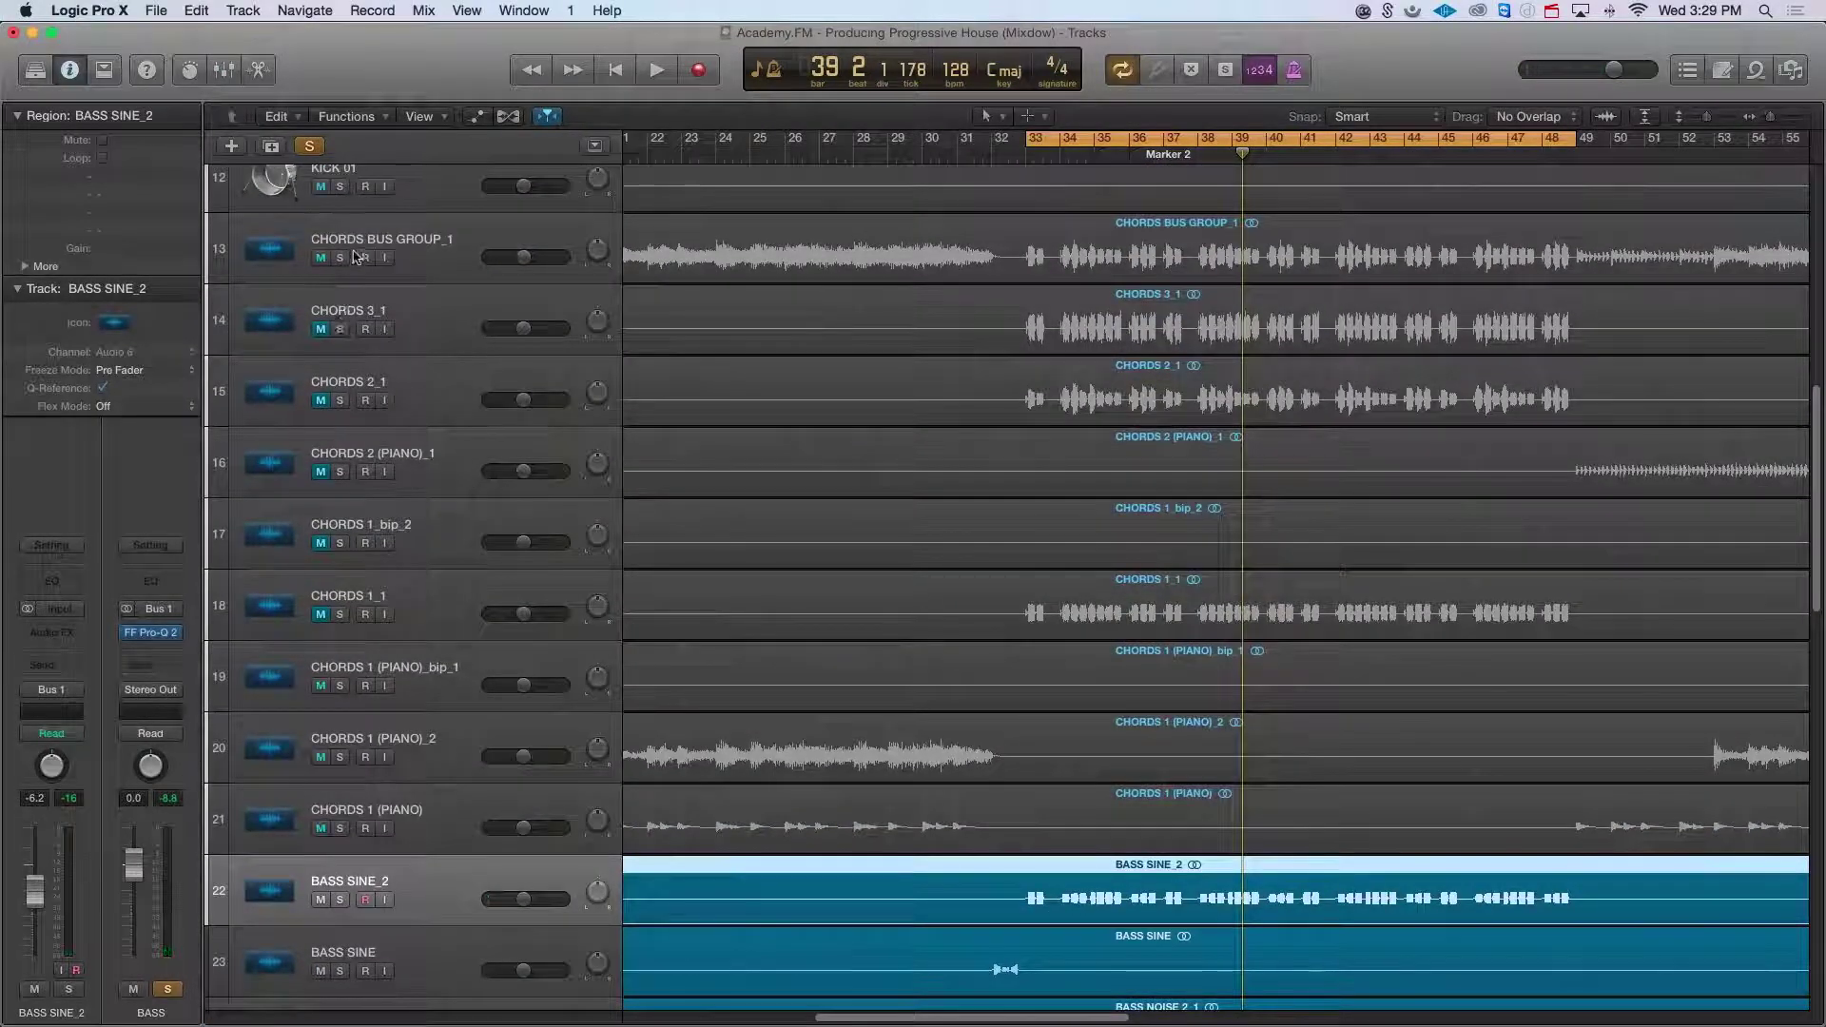
{"action": "left_click", "coordinate": [339, 258]}
{"action": "key", "text": "space"}
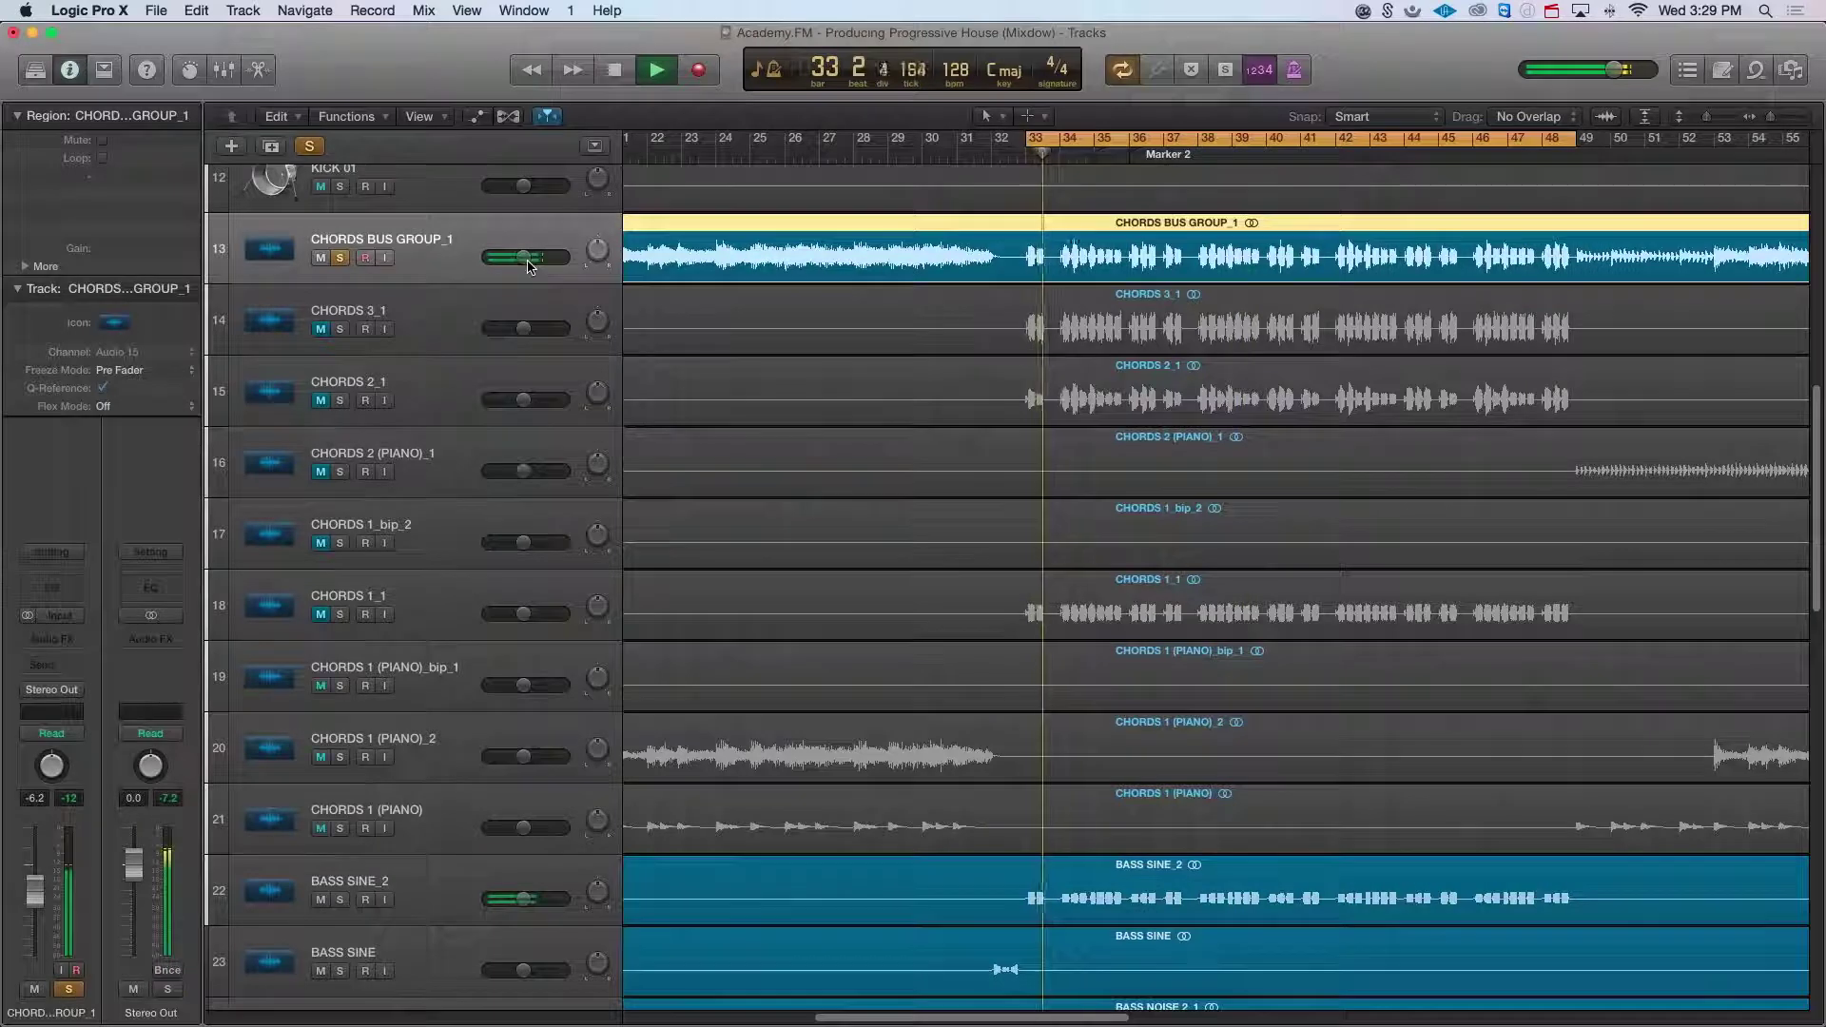
{"action": "left_click_drag", "start_coordinate": [530, 263], "coordinate": [534, 264]}
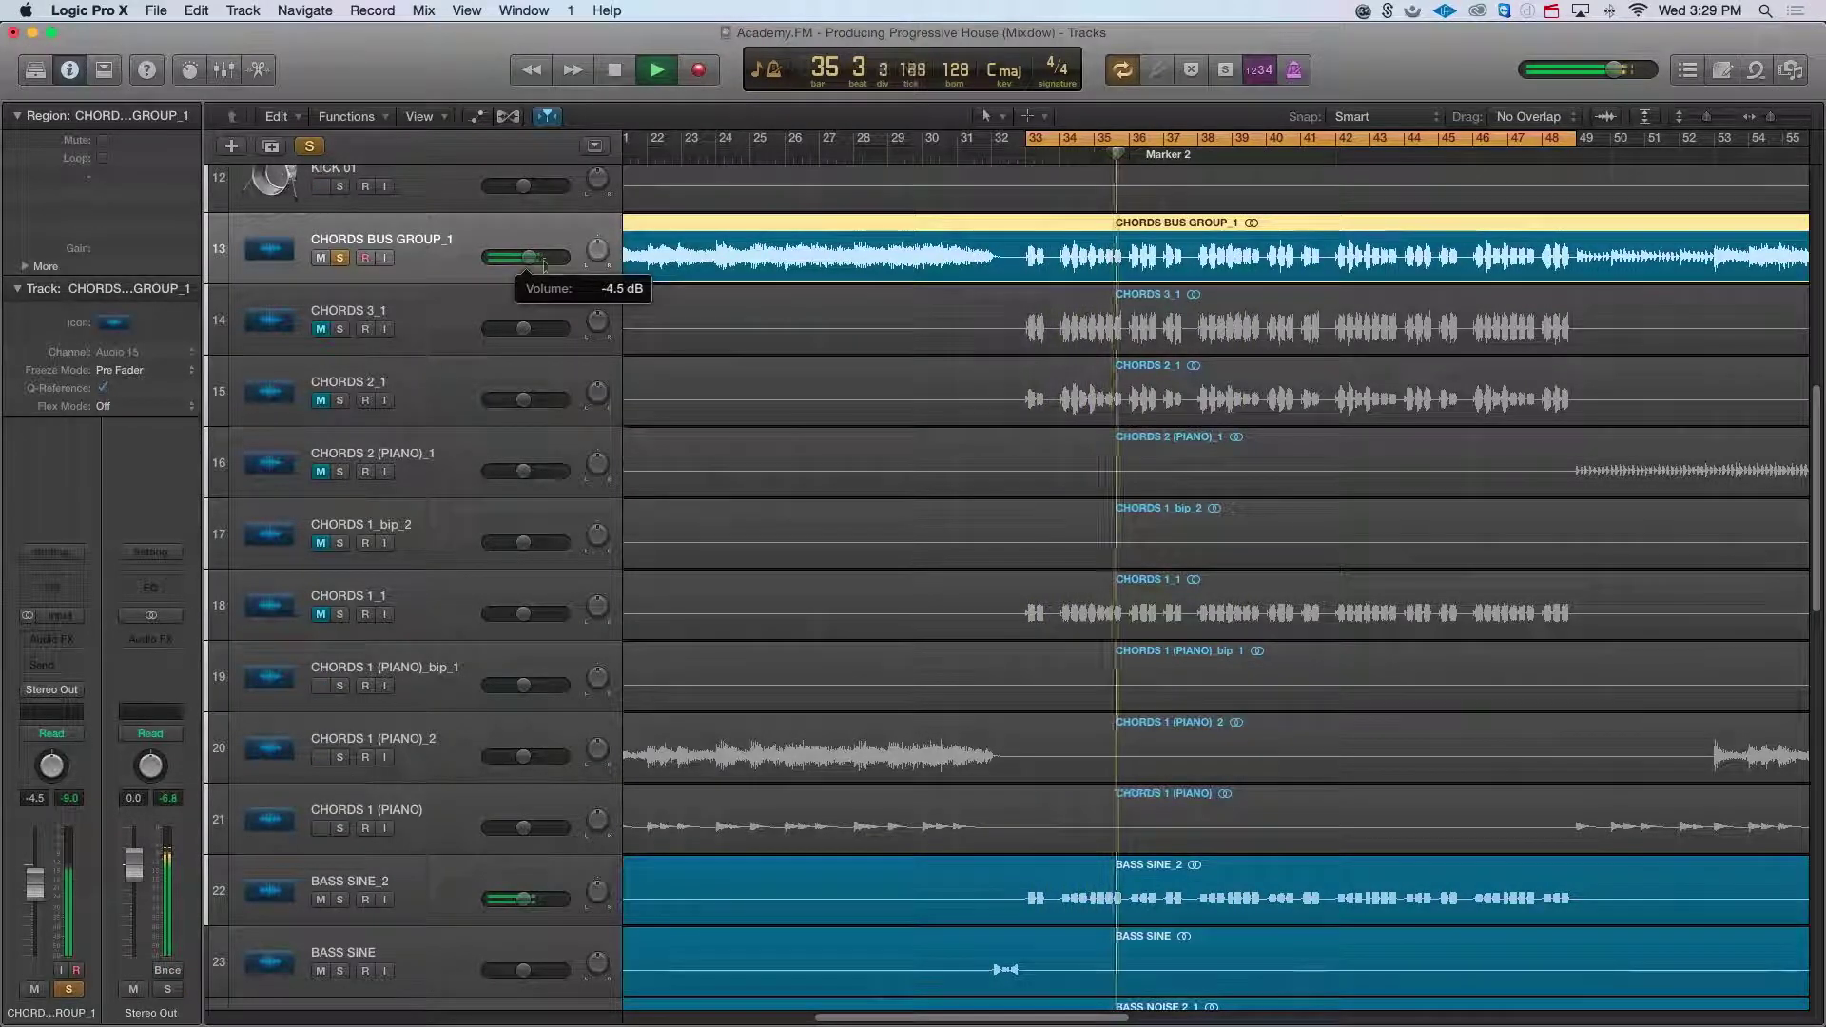
{"action": "key", "text": "space"}
Step: Show the mixer and insert FabFilter Pro-Q 2 on the CHORDS BUS GROUP_1 channel
{"action": "left_click", "coordinate": [224, 70]}
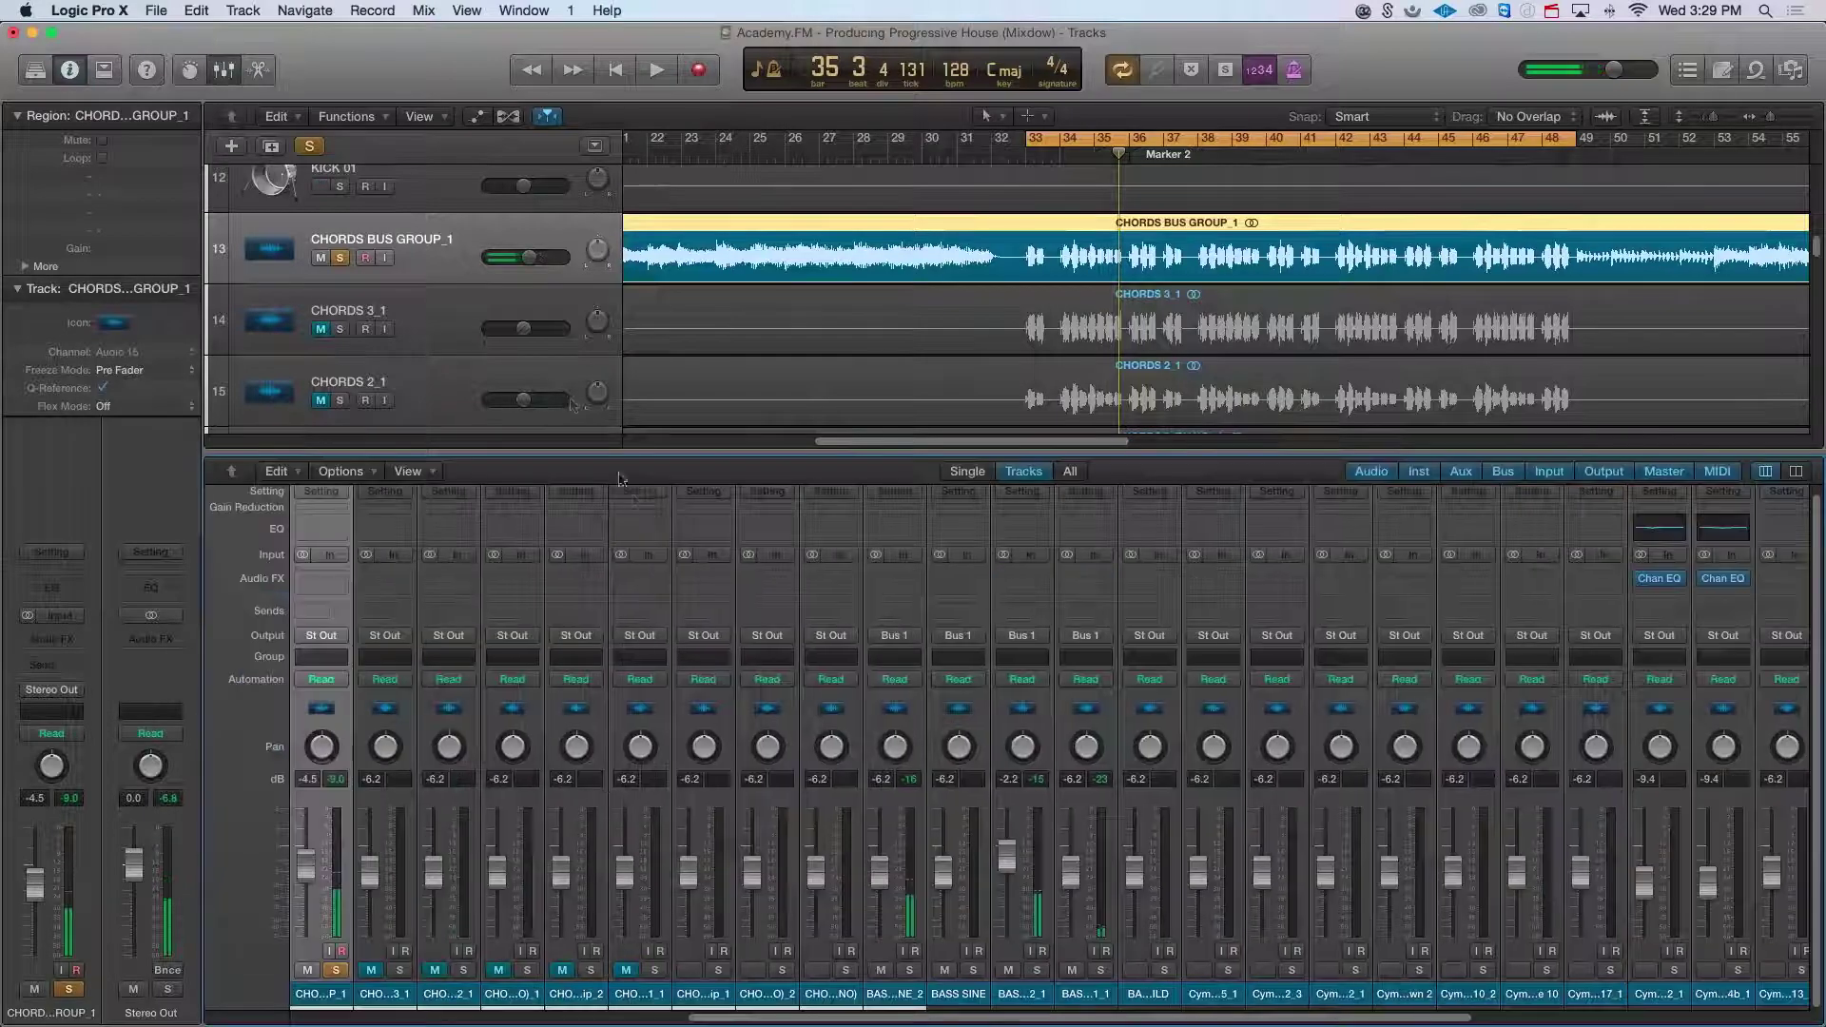
{"action": "left_click", "coordinate": [321, 578]}
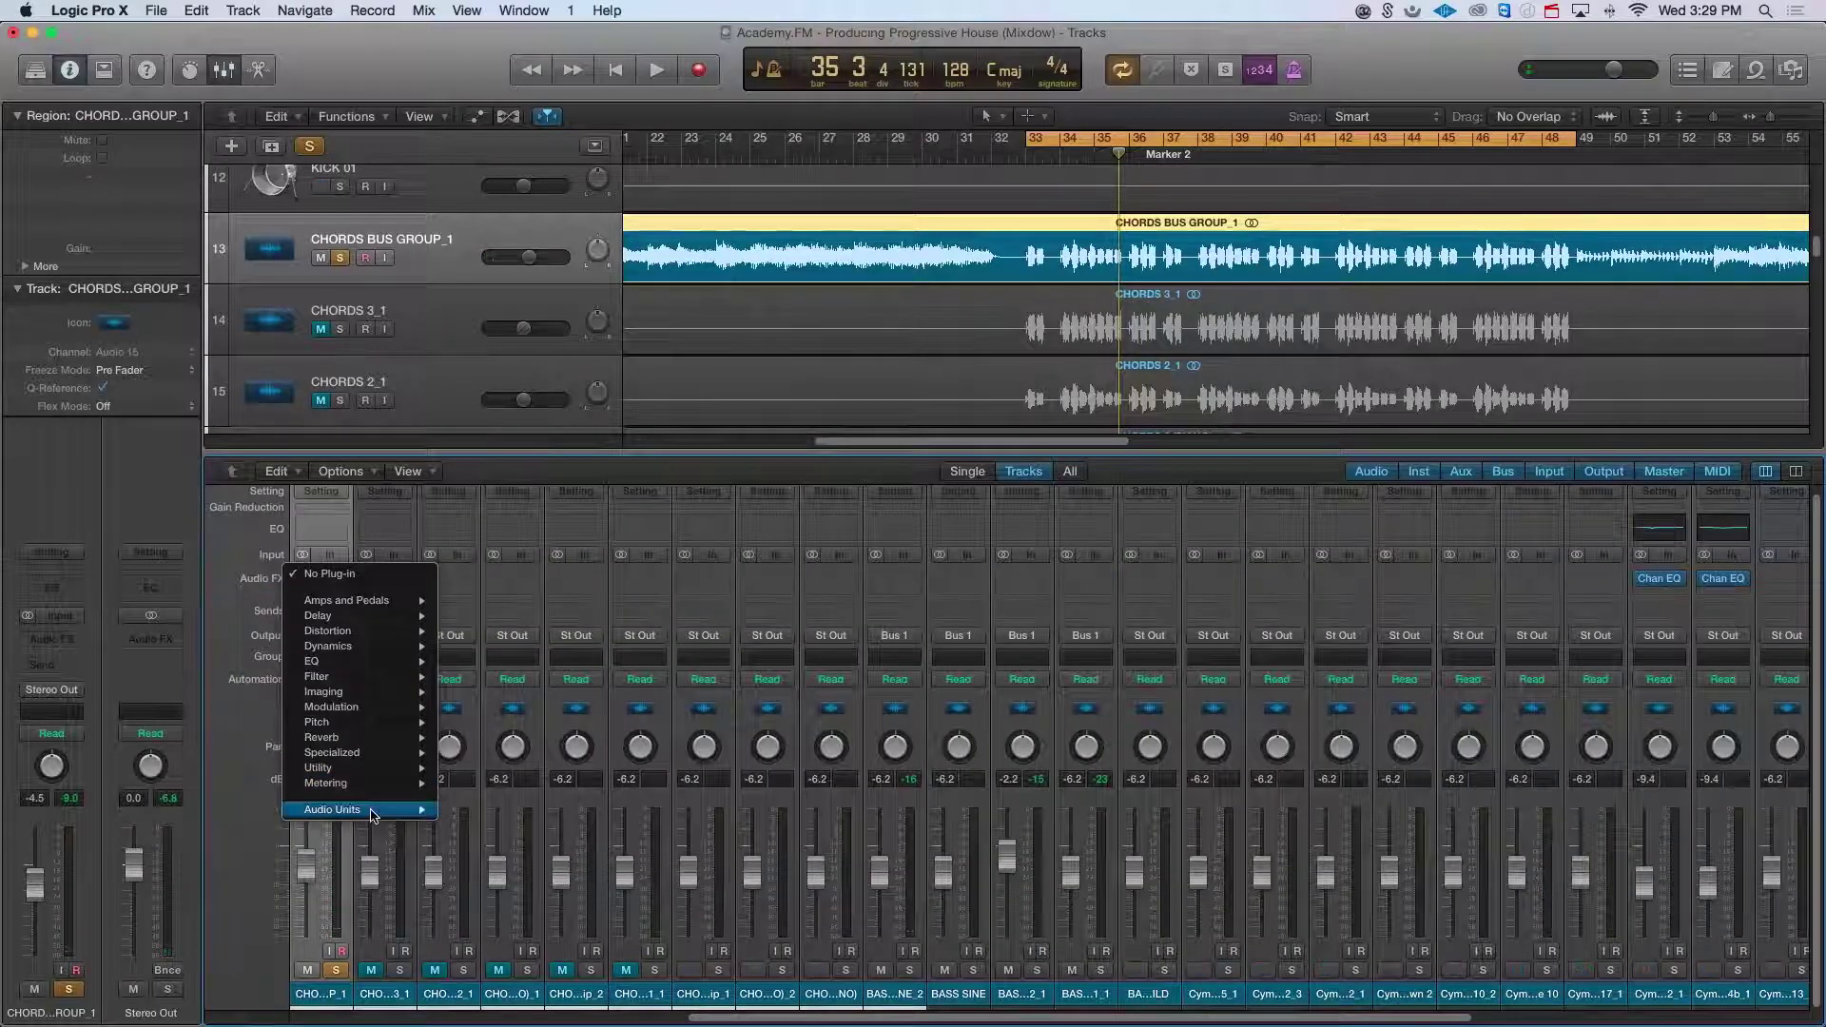
{"action": "mouse_move", "coordinate": [371, 815]}
{"action": "mouse_move", "coordinate": [532, 645]}
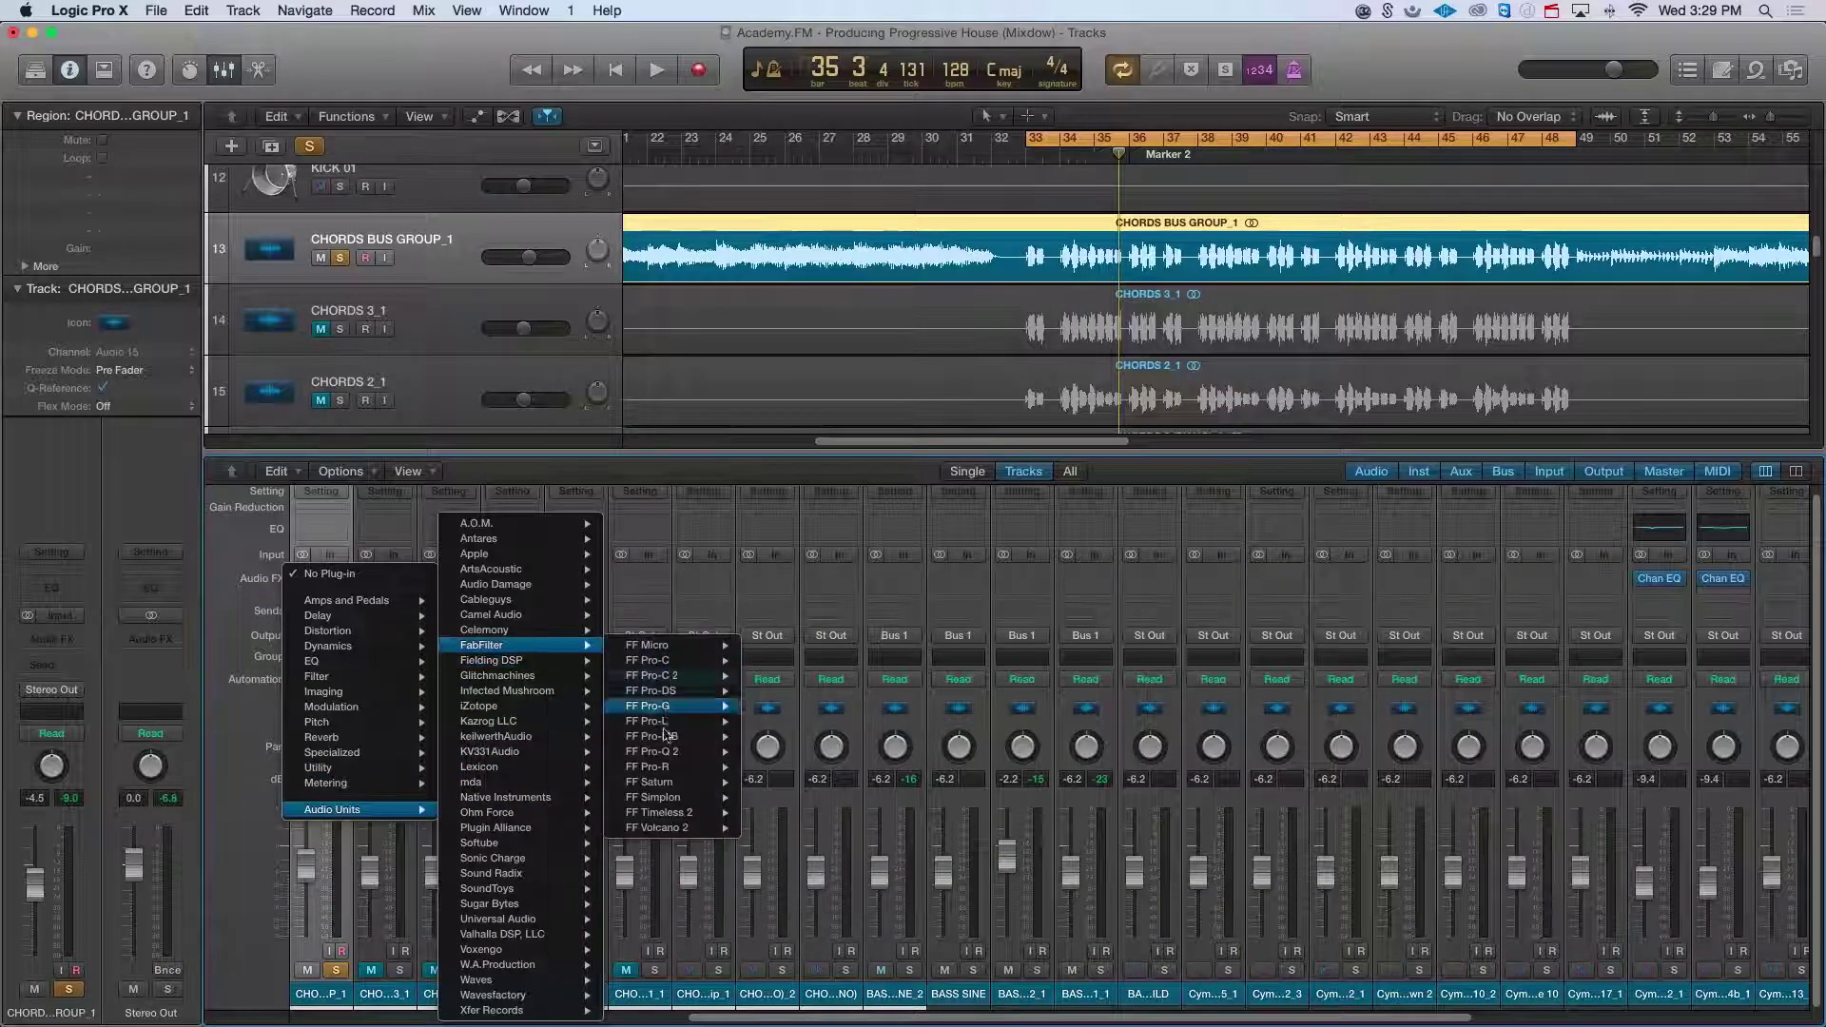
{"action": "left_click", "coordinate": [666, 752]}
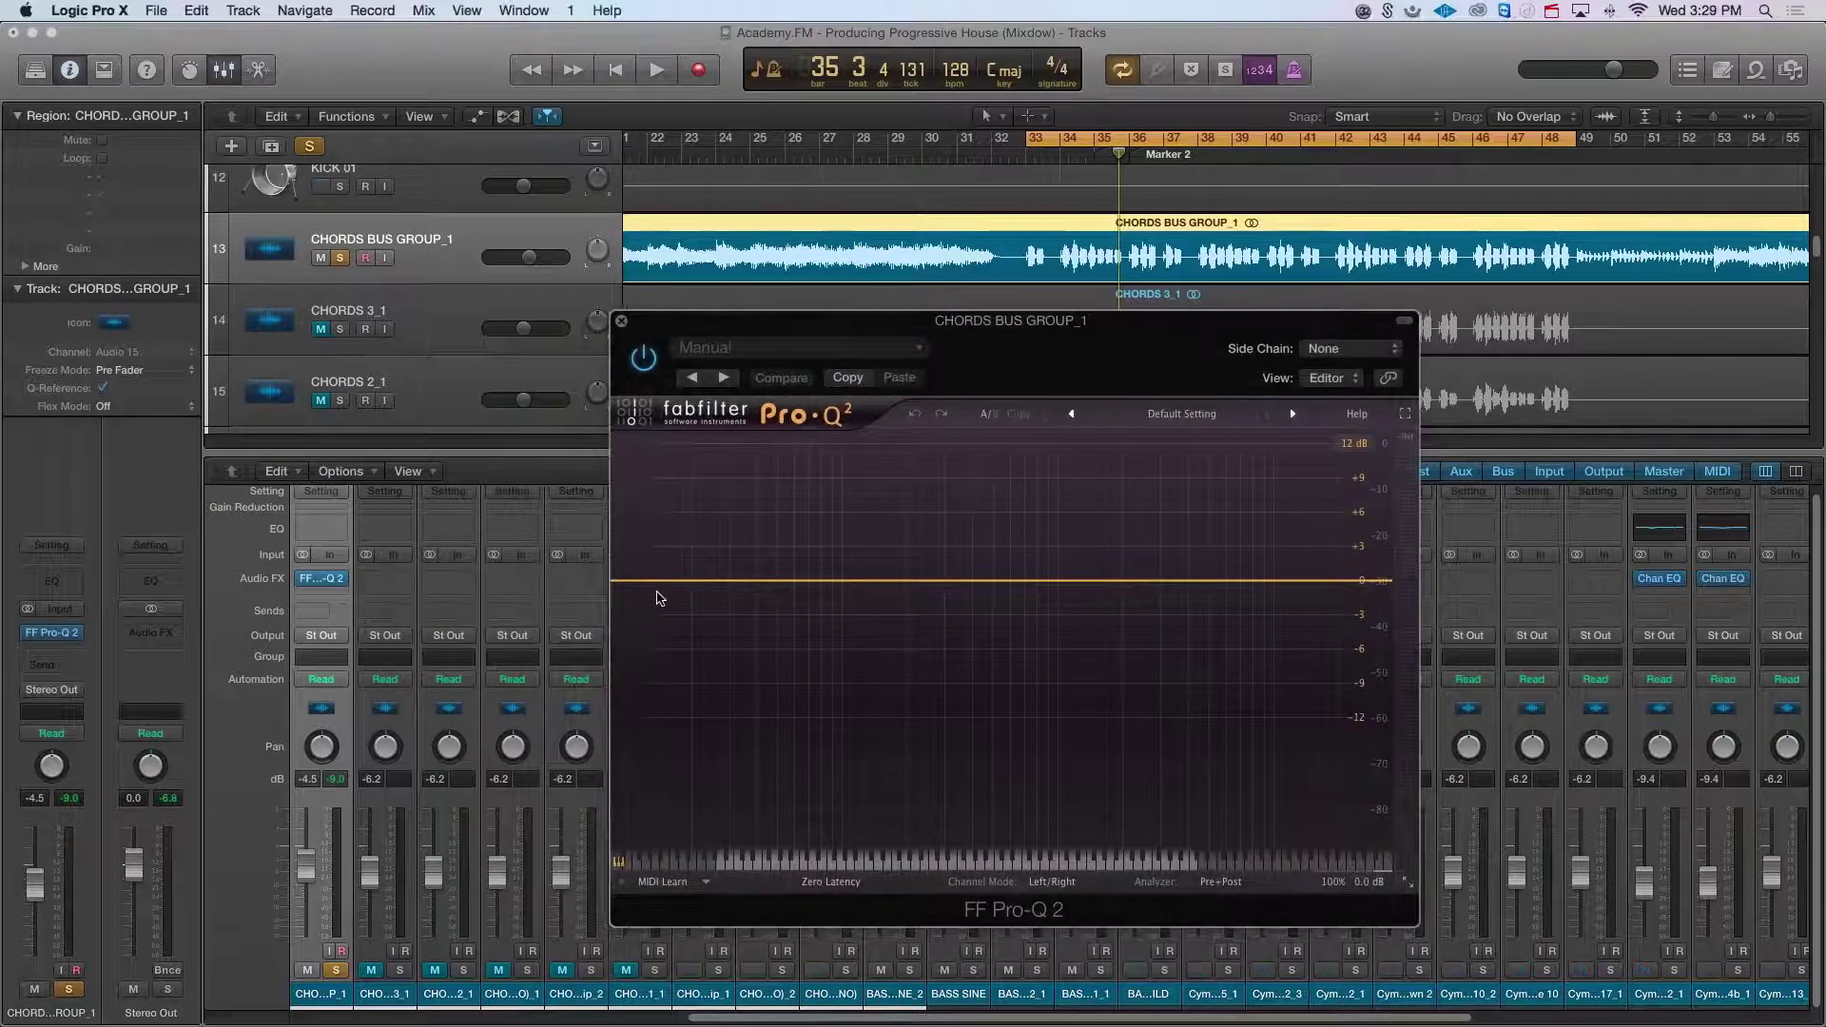
Step: Shape the chords EQ with a low cut and a small bell boost just above it, and raise the track's volume to -2.9 dB
{"action": "left_click_drag", "start_coordinate": [657, 582], "coordinate": [773, 576]}
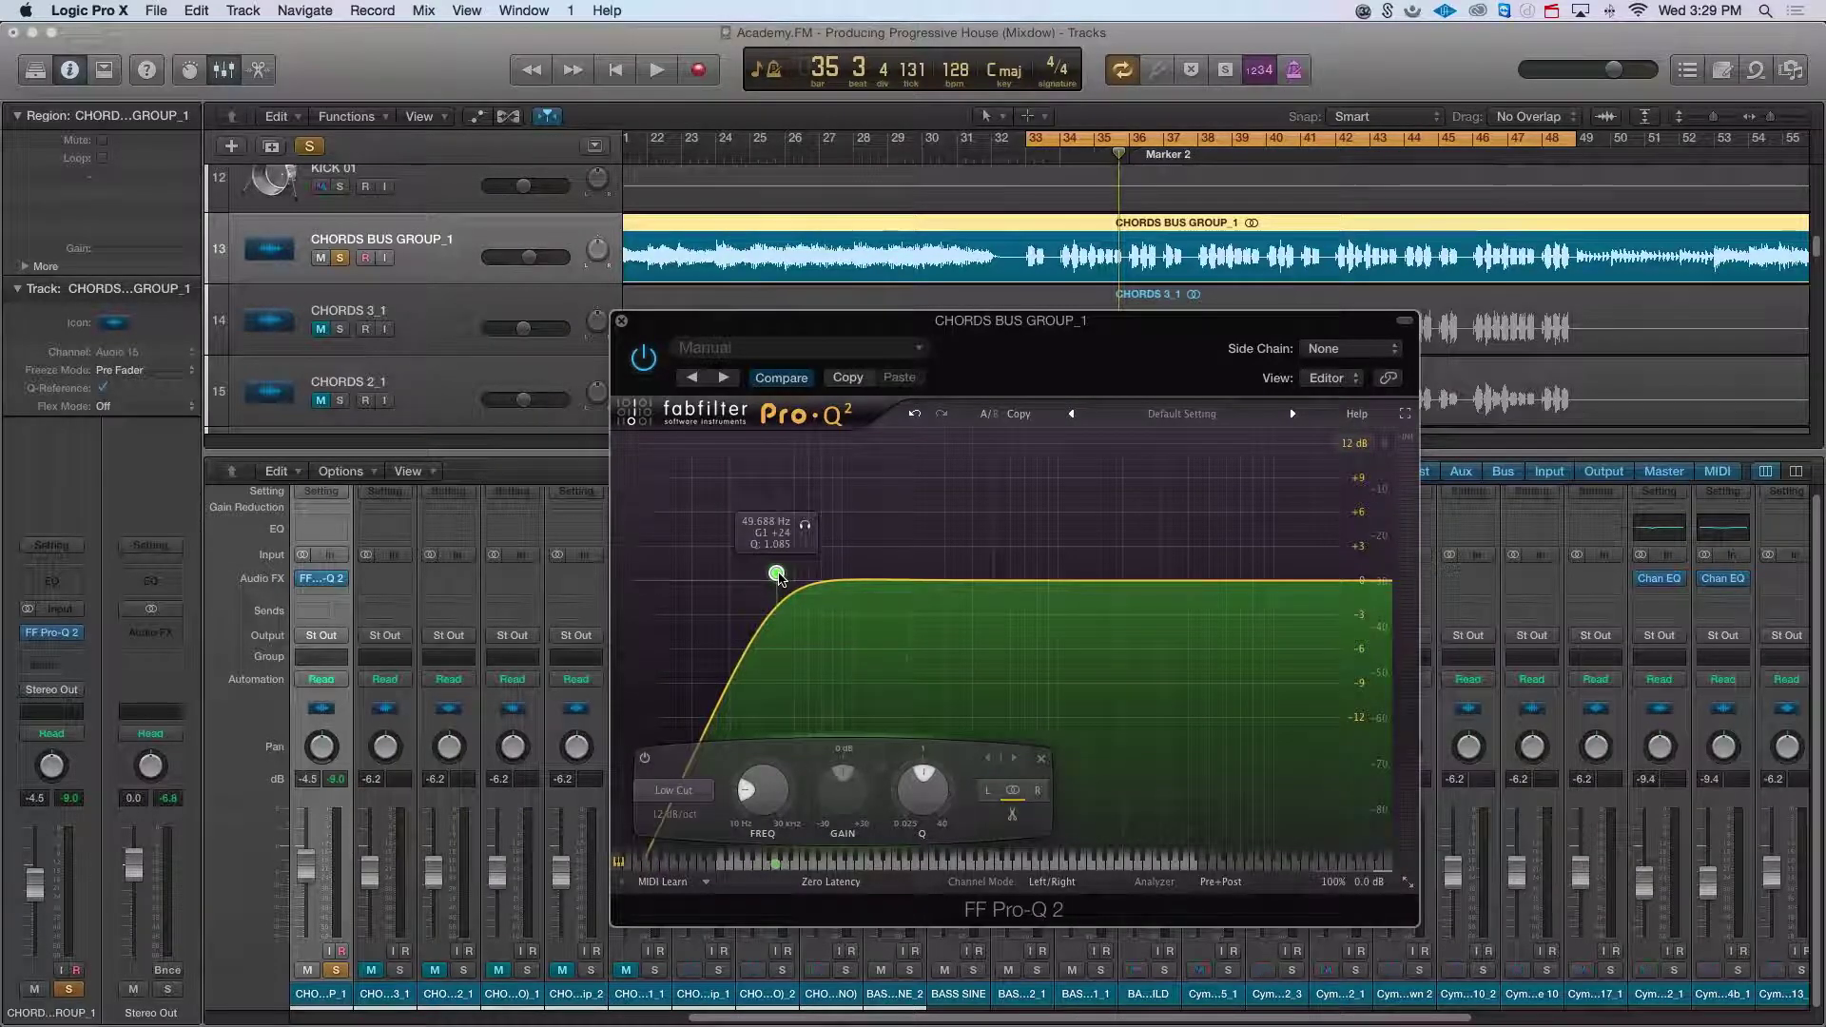
{"action": "key", "text": "space"}
{"action": "left_click_drag", "start_coordinate": [778, 577], "coordinate": [951, 581]}
{"action": "key", "text": "space"}
{"action": "left_click_drag", "start_coordinate": [526, 257], "coordinate": [555, 257]}
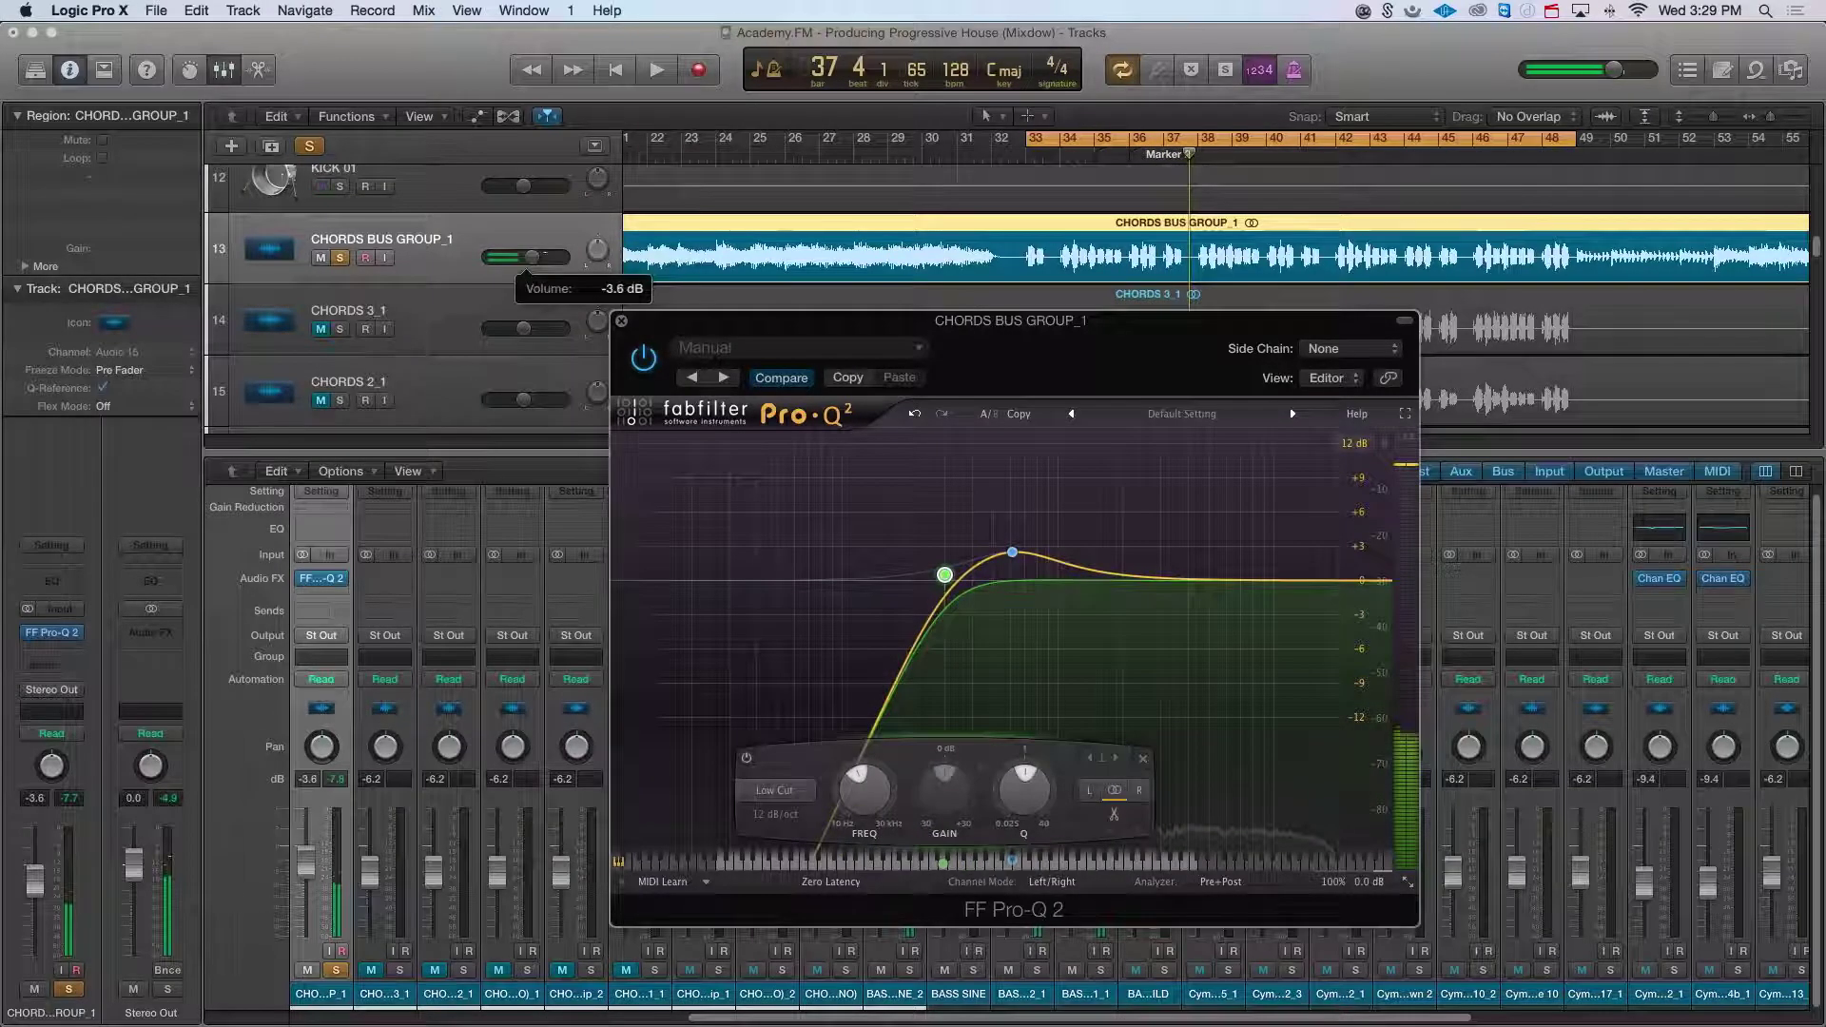
Step: Switch the chords Pro-Q 2 to Mid/Side mode and add a side-only low cut with a bell boost of about 6 dB above it
{"action": "left_click", "coordinate": [1055, 883]}
{"action": "left_click", "coordinate": [1067, 923]}
{"action": "double_click", "coordinate": [766, 568]}
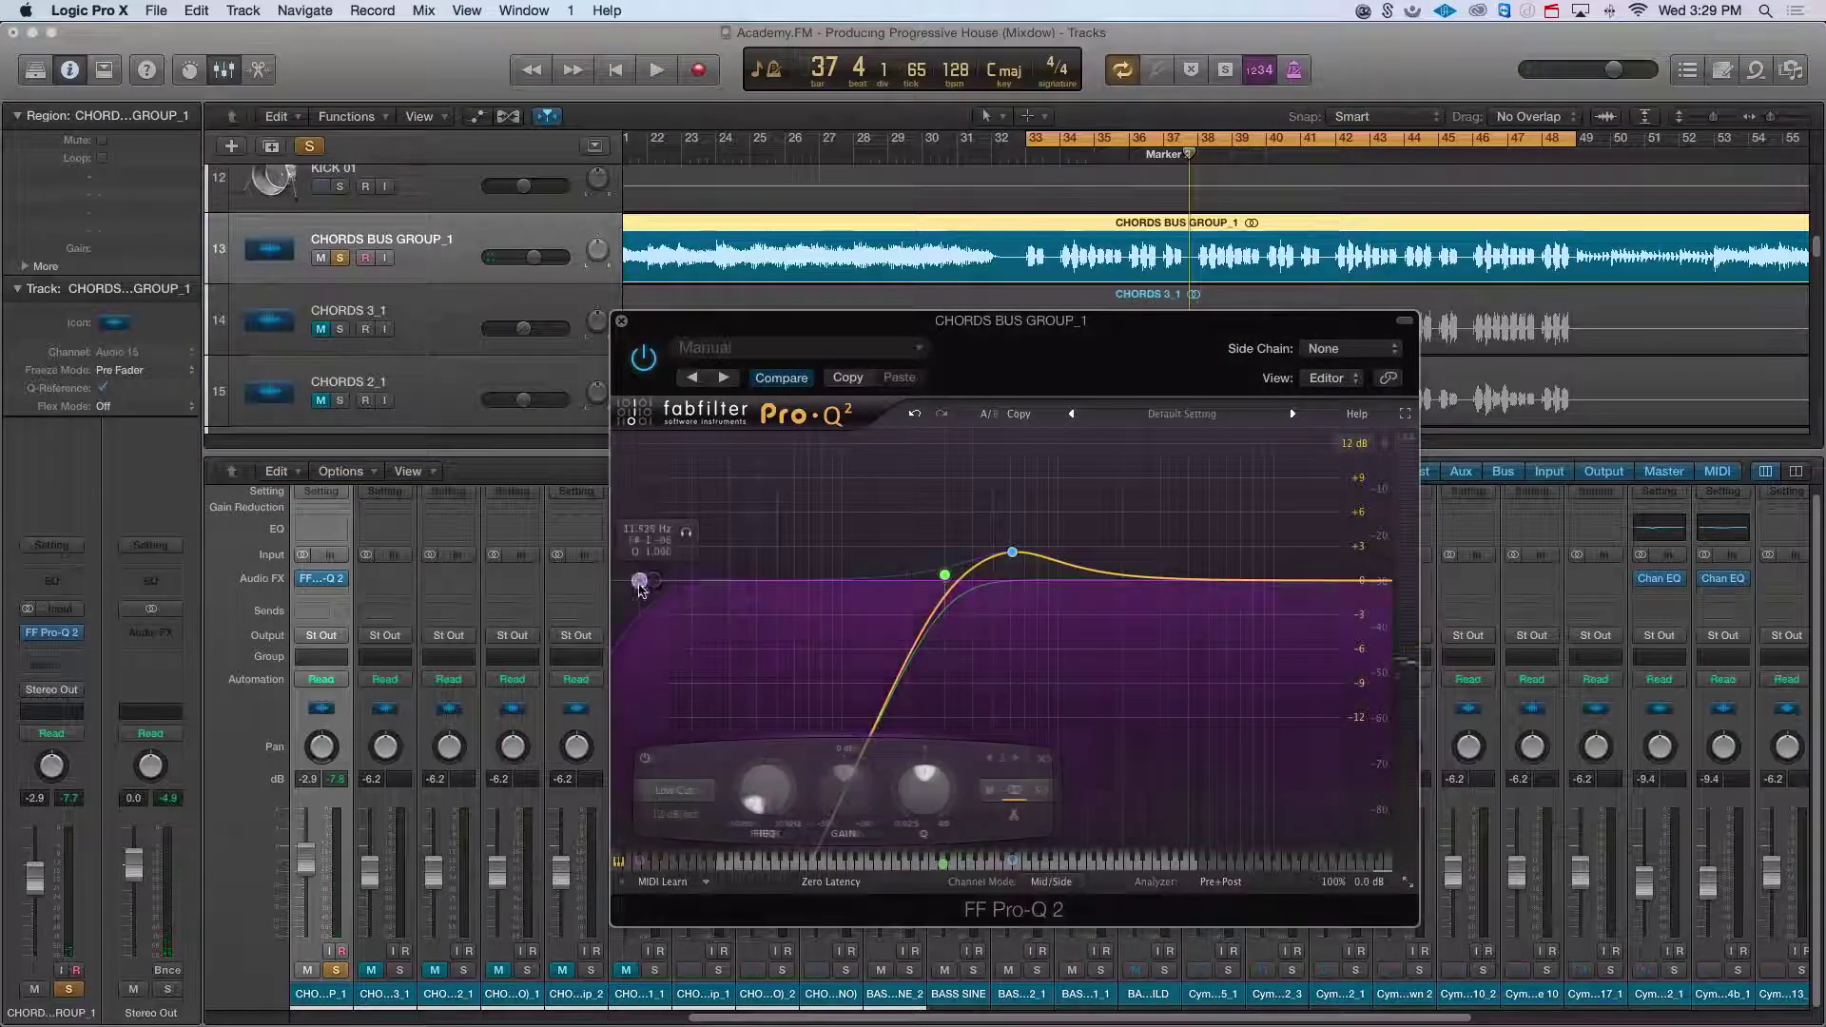
{"action": "right_click", "coordinate": [766, 569]}
{"action": "left_click", "coordinate": [983, 660]}
{"action": "key", "text": "space"}
{"action": "left_click_drag", "start_coordinate": [767, 568], "coordinate": [1088, 570]}
{"action": "double_click", "coordinate": [1170, 500]}
{"action": "mouse_move", "coordinate": [1170, 499]}
{"action": "left_mouse_down"}
{"action": "mouse_move", "coordinate": [1166, 441]}
{"action": "mouse_move", "coordinate": [1161, 509]}
{"action": "left_mouse_up"}
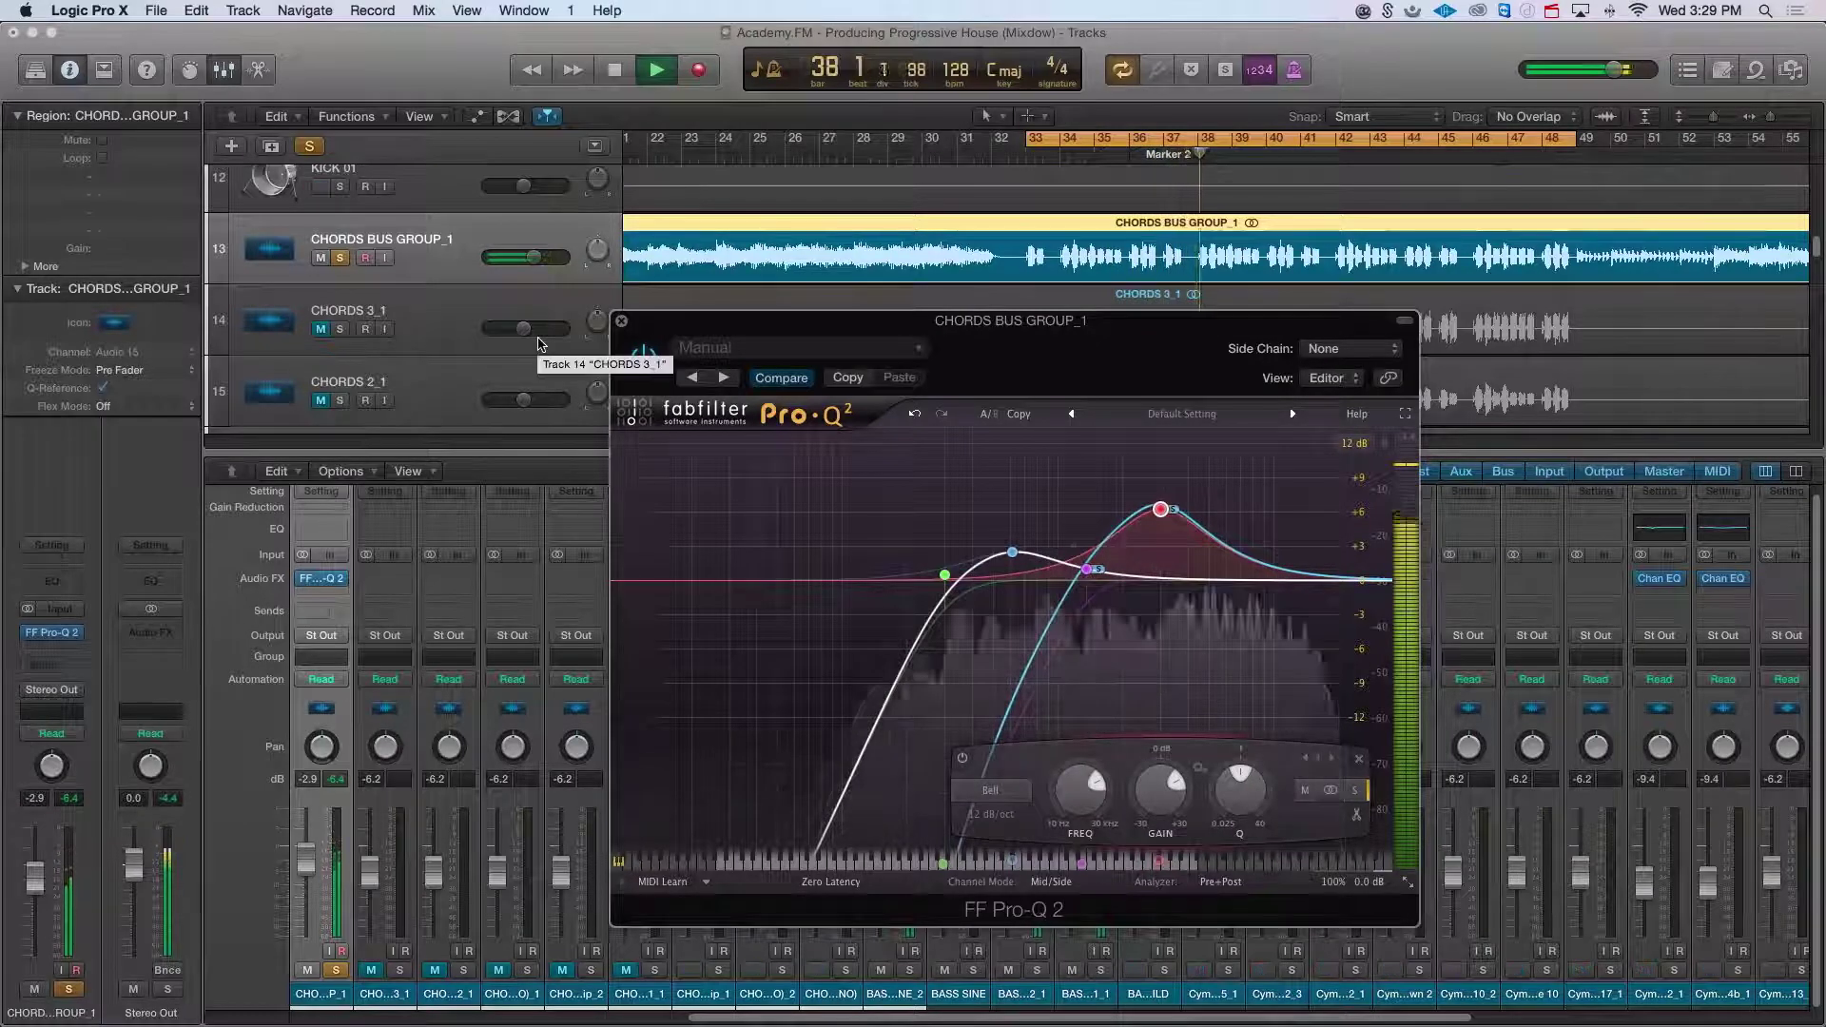
Step: Unsolo CHORDS BUS GROUP_1 and restart the cycled drop to compare the mix without the chords
{"action": "key", "text": "space"}
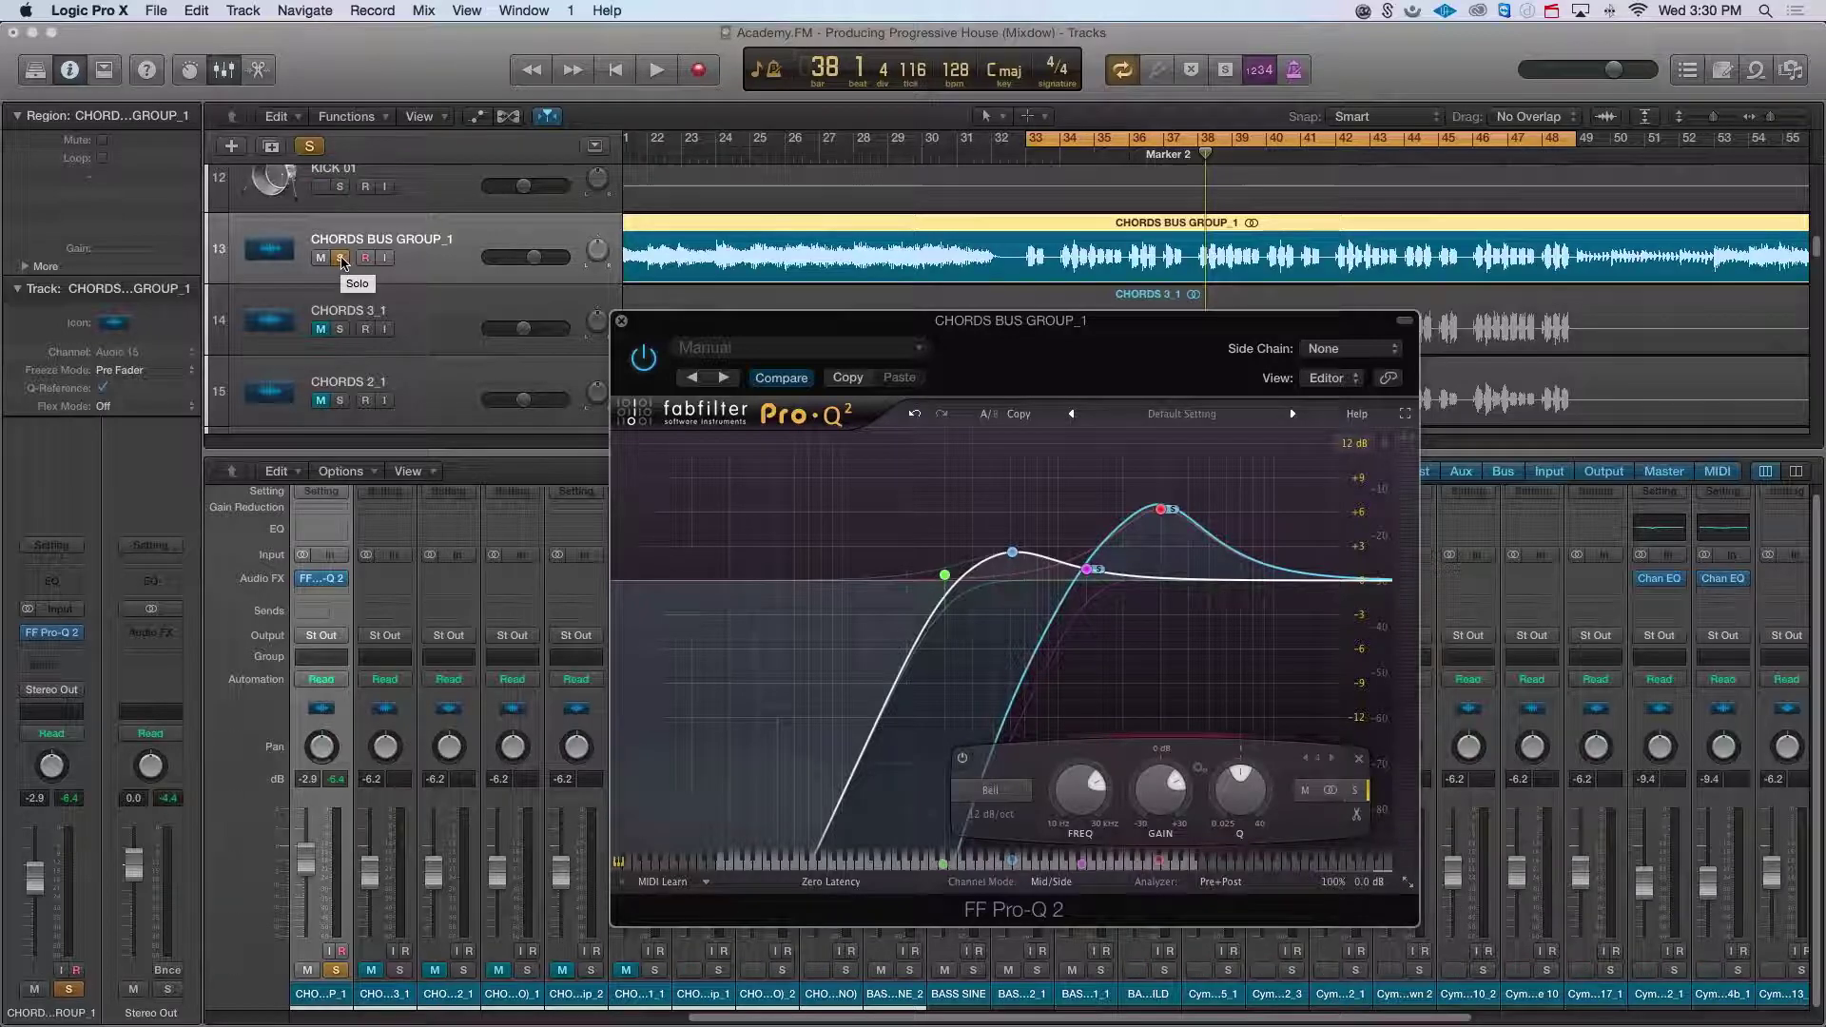
{"action": "left_click", "coordinate": [341, 258]}
{"action": "key", "text": "space"}
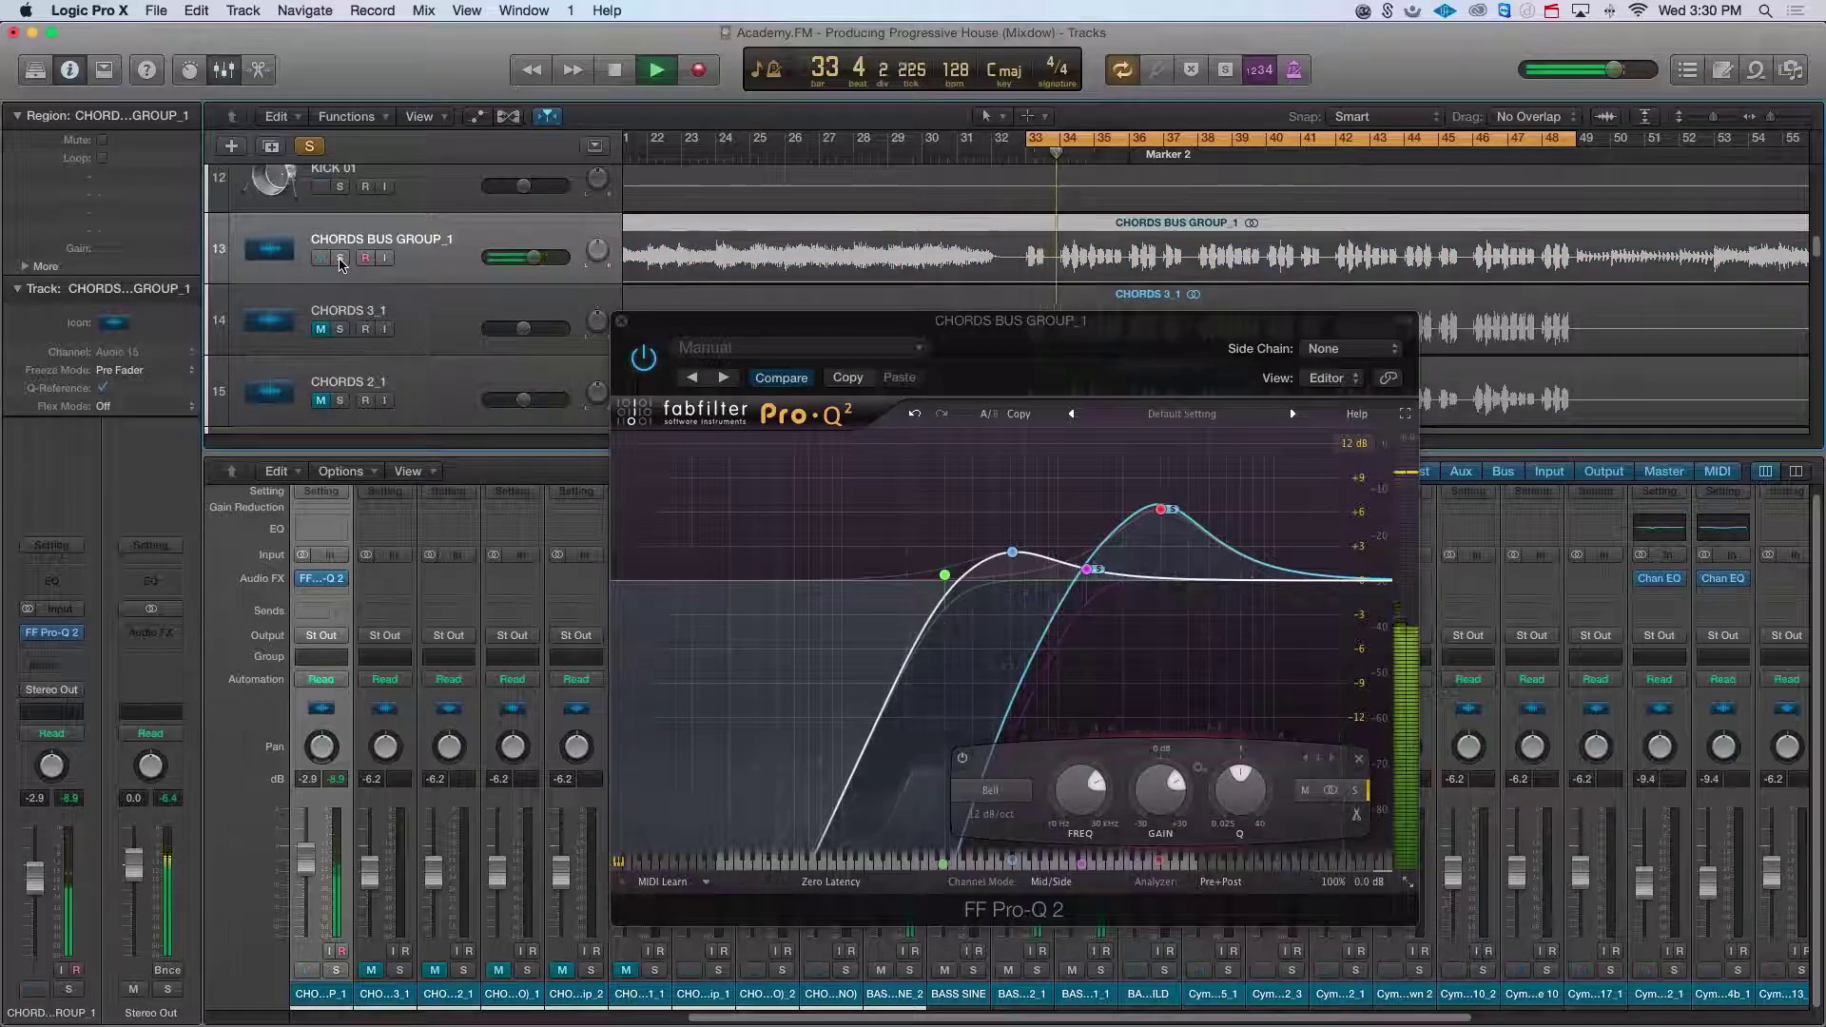
Step: Solo the chords bus for a brief listen, close its EQ and the mixer, and clear all solos
{"action": "left_click", "coordinate": [340, 258]}
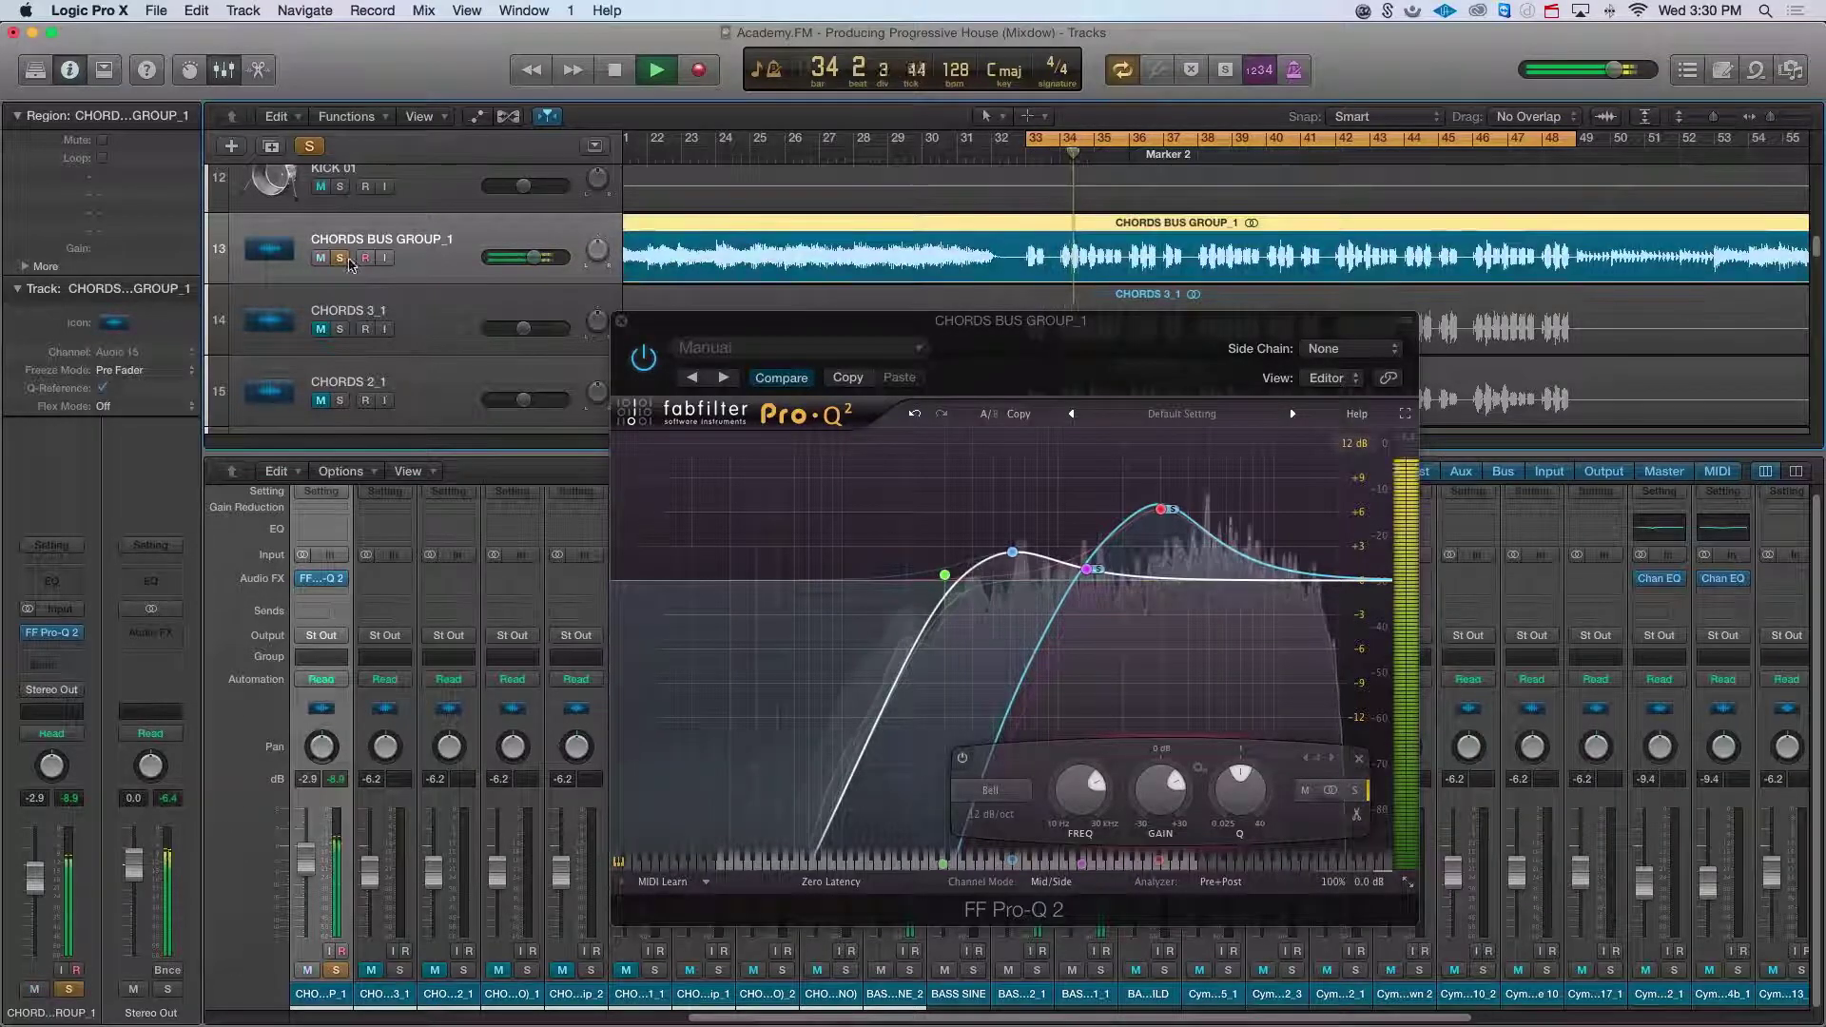
{"action": "key", "text": "space"}
{"action": "left_click", "coordinate": [620, 322]}
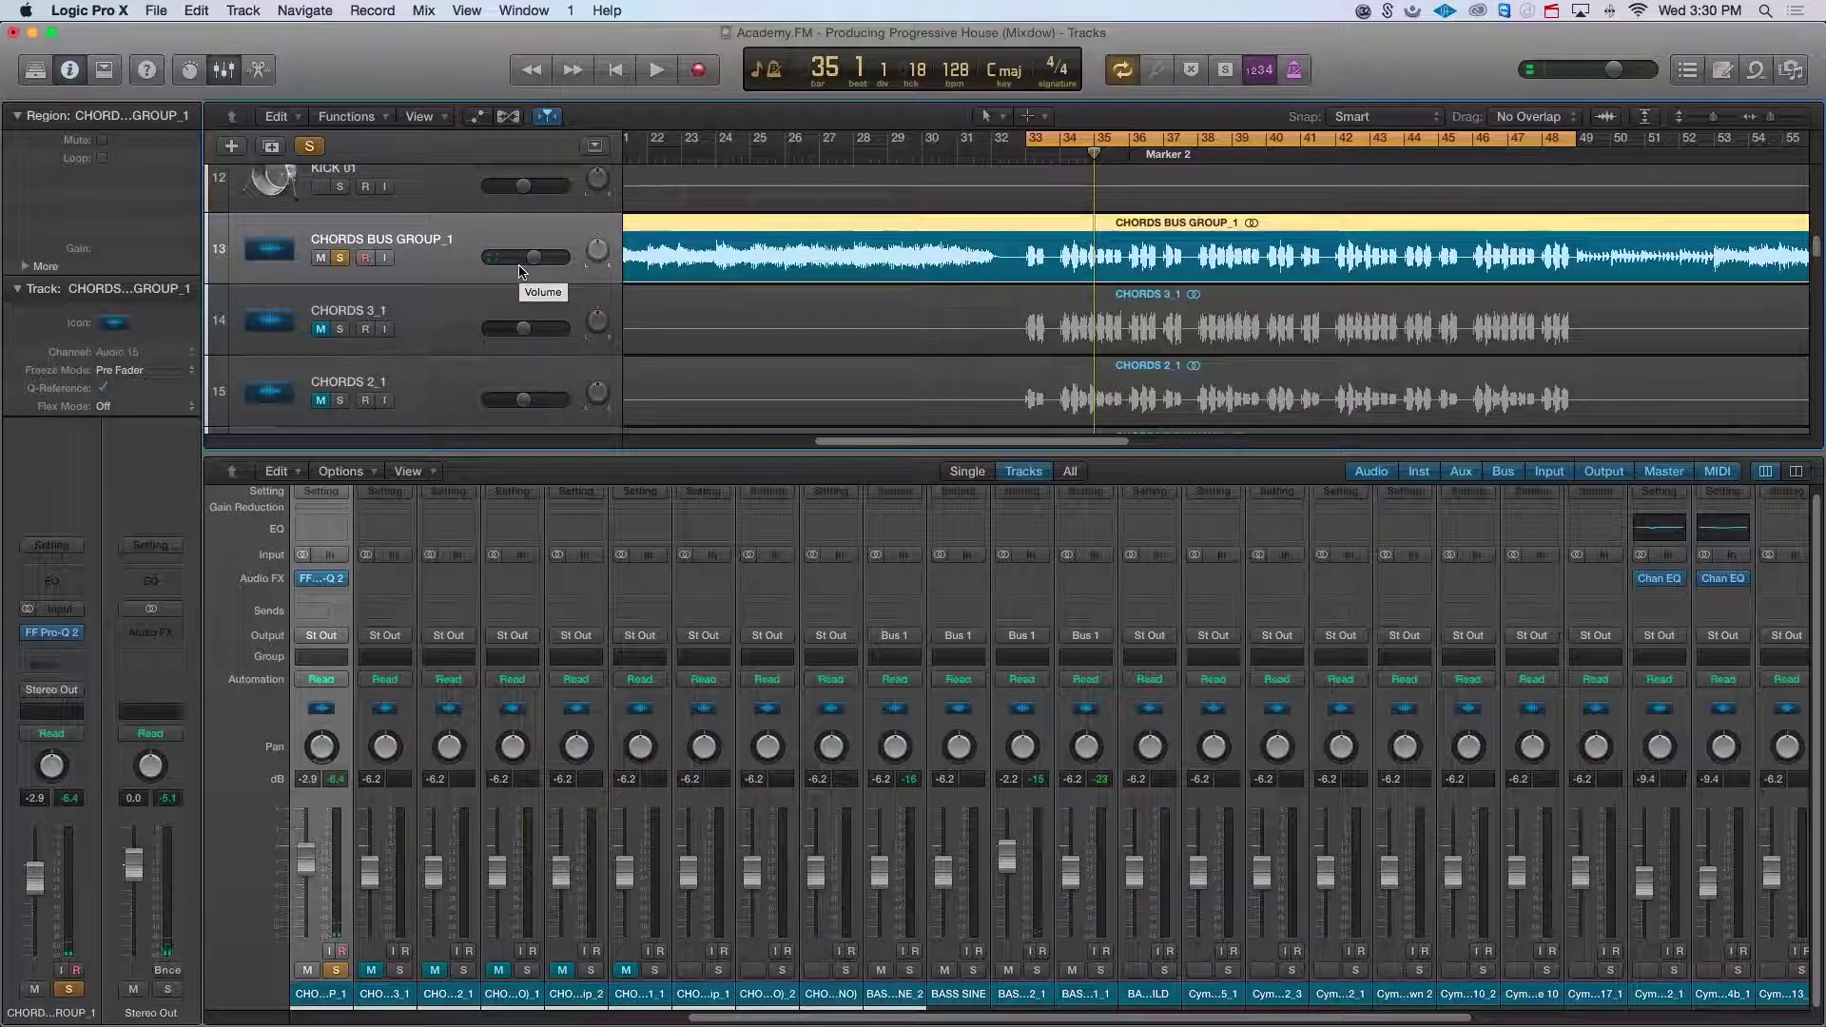
{"action": "left_click", "coordinate": [316, 146]}
{"action": "key", "text": "x"}
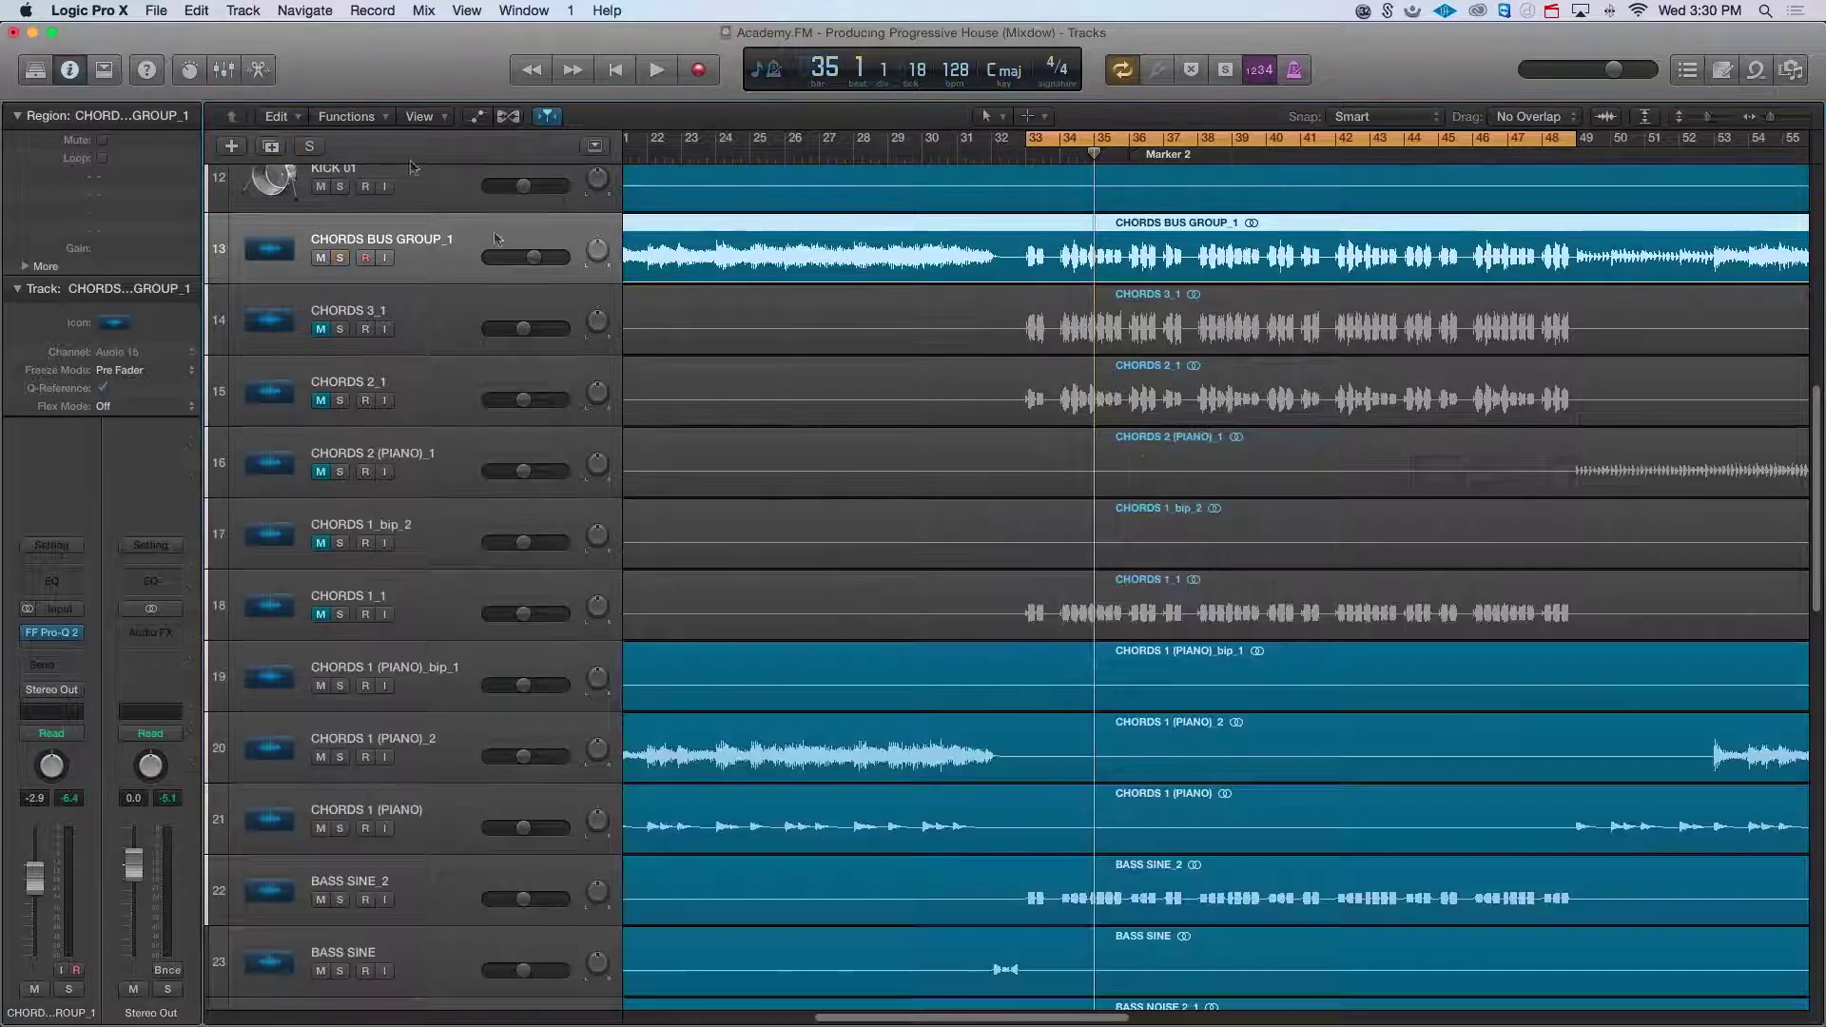
Step: Play the cycled drop with all unmuted tracks to hear the full mix
{"action": "scroll", "coordinate": [747, 460], "scroll_direction": "down", "scroll_amount": 3}
{"action": "key", "text": "space"}
{"action": "scroll", "coordinate": [949, 519], "scroll_direction": "down", "scroll_amount": 1}
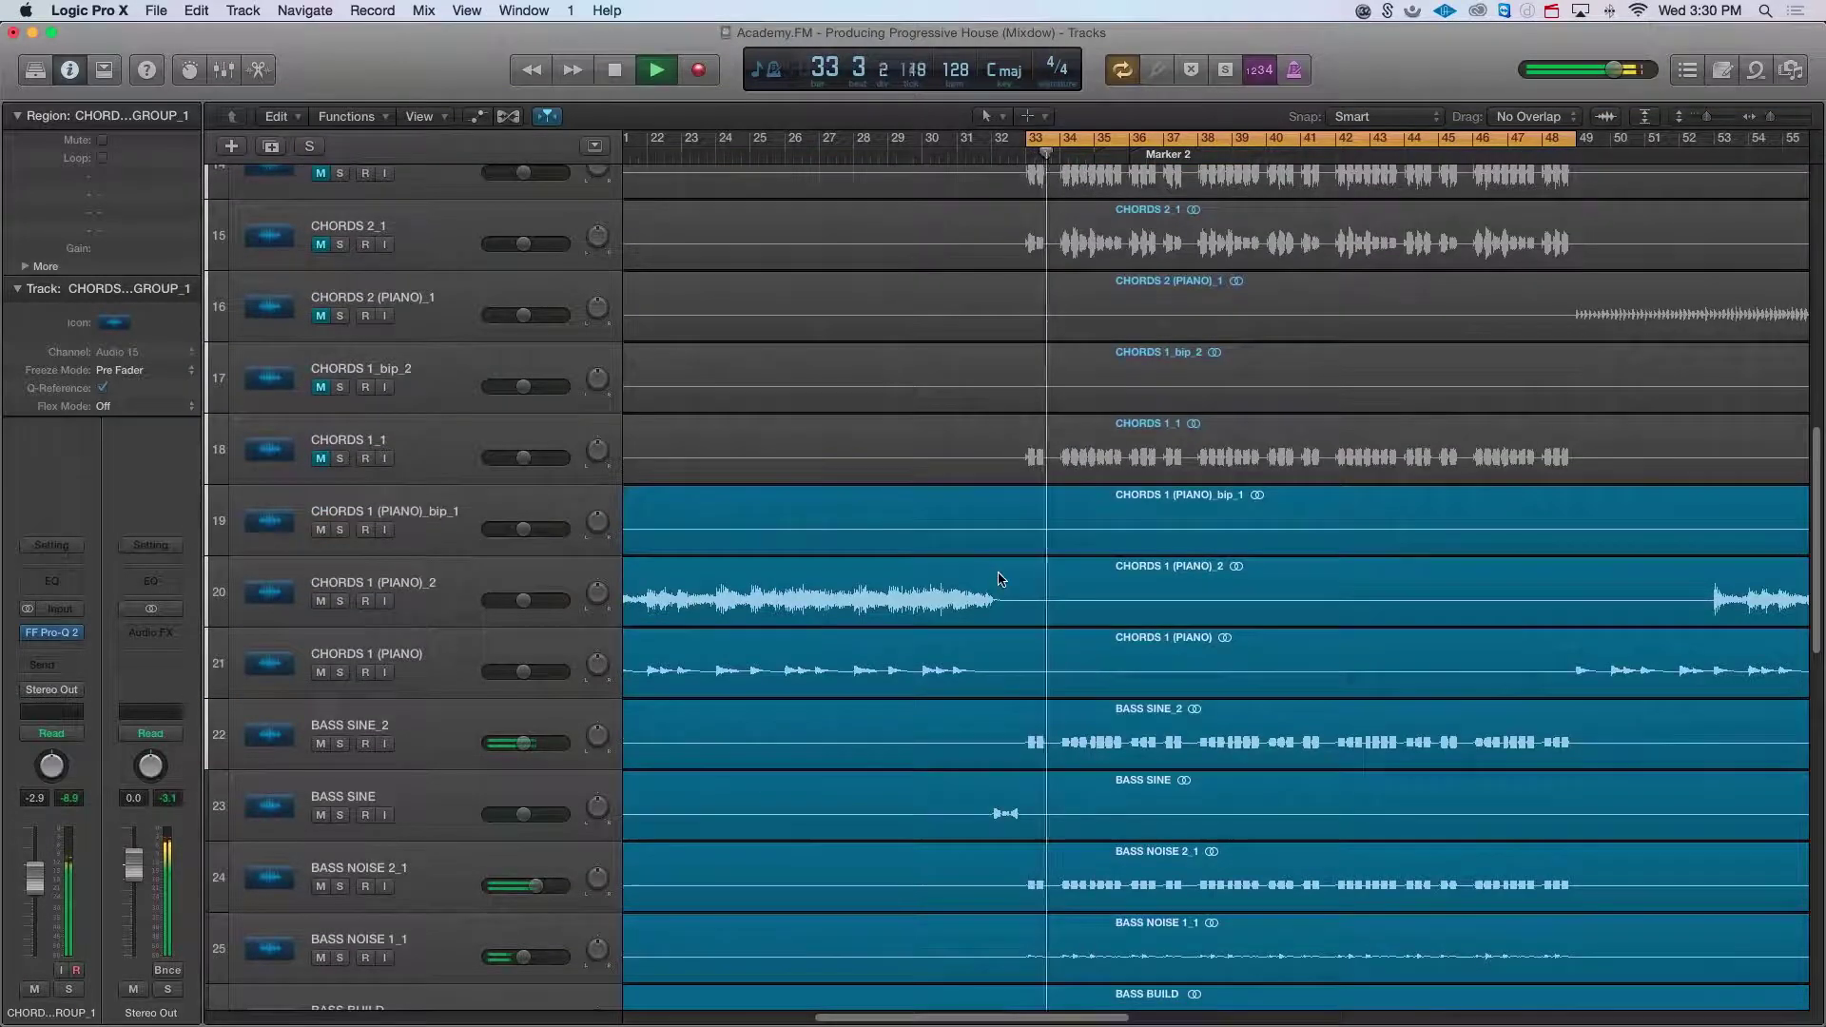
{"action": "scroll", "coordinate": [1006, 580], "scroll_direction": "up", "scroll_amount": 8}
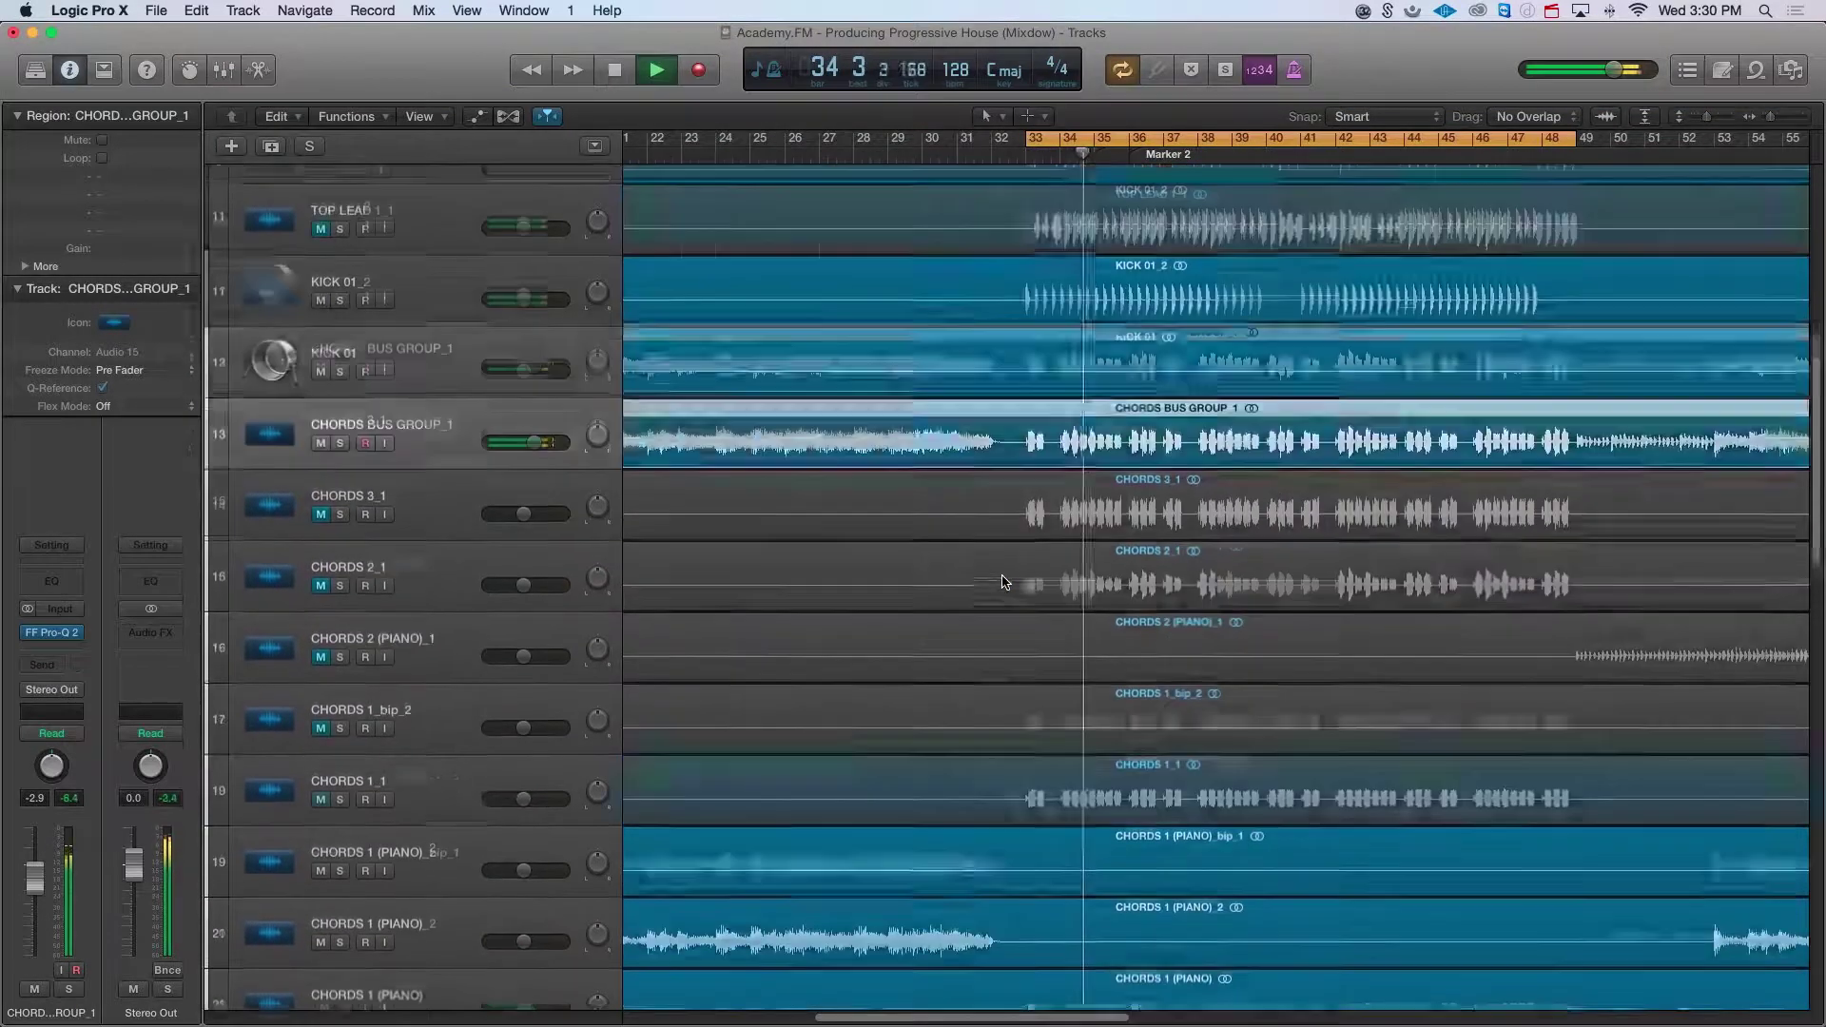
{"action": "scroll", "coordinate": [1010, 583], "scroll_direction": "up", "scroll_amount": 5}
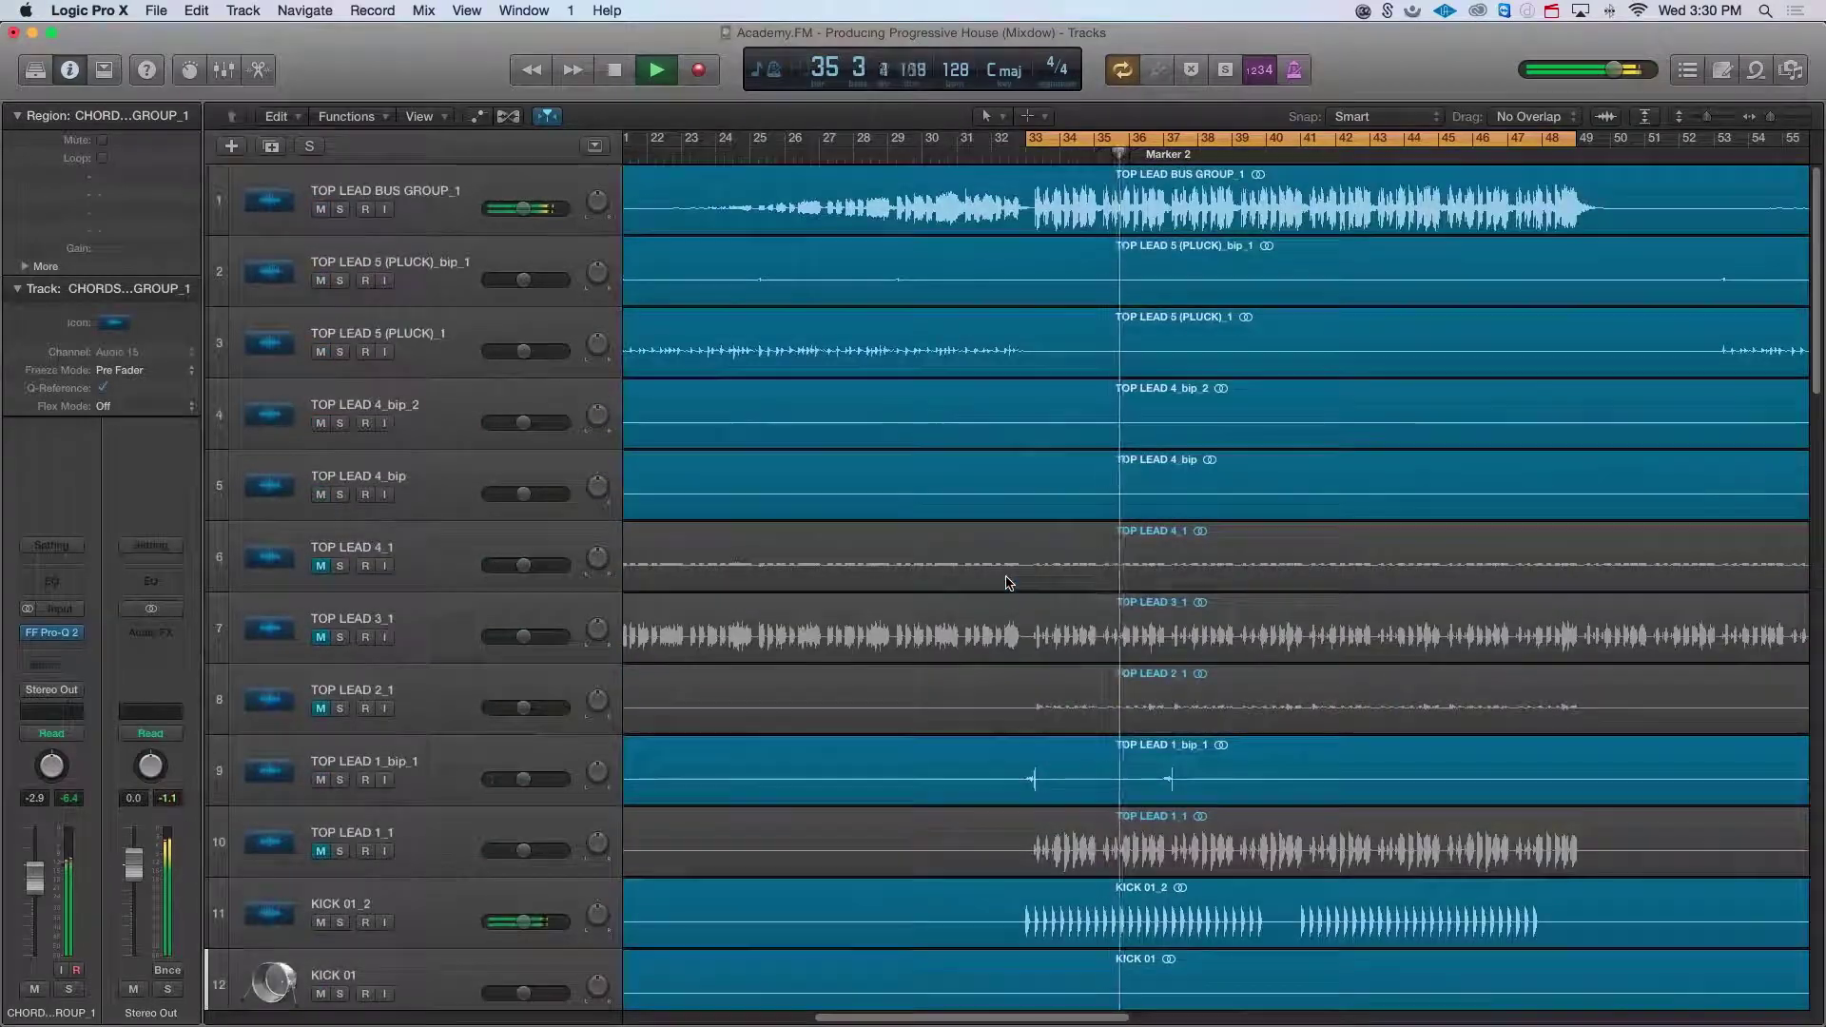
{"action": "key", "text": "space"}
Step: Solo CHORDS BUS GROUP_1 and TOP LEAD BUS GROUP_1, and set the top lead's volume to -9.0 dB during playback
{"action": "left_click", "coordinate": [455, 195]}
{"action": "scroll", "coordinate": [904, 798], "scroll_direction": "down", "scroll_amount": 3}
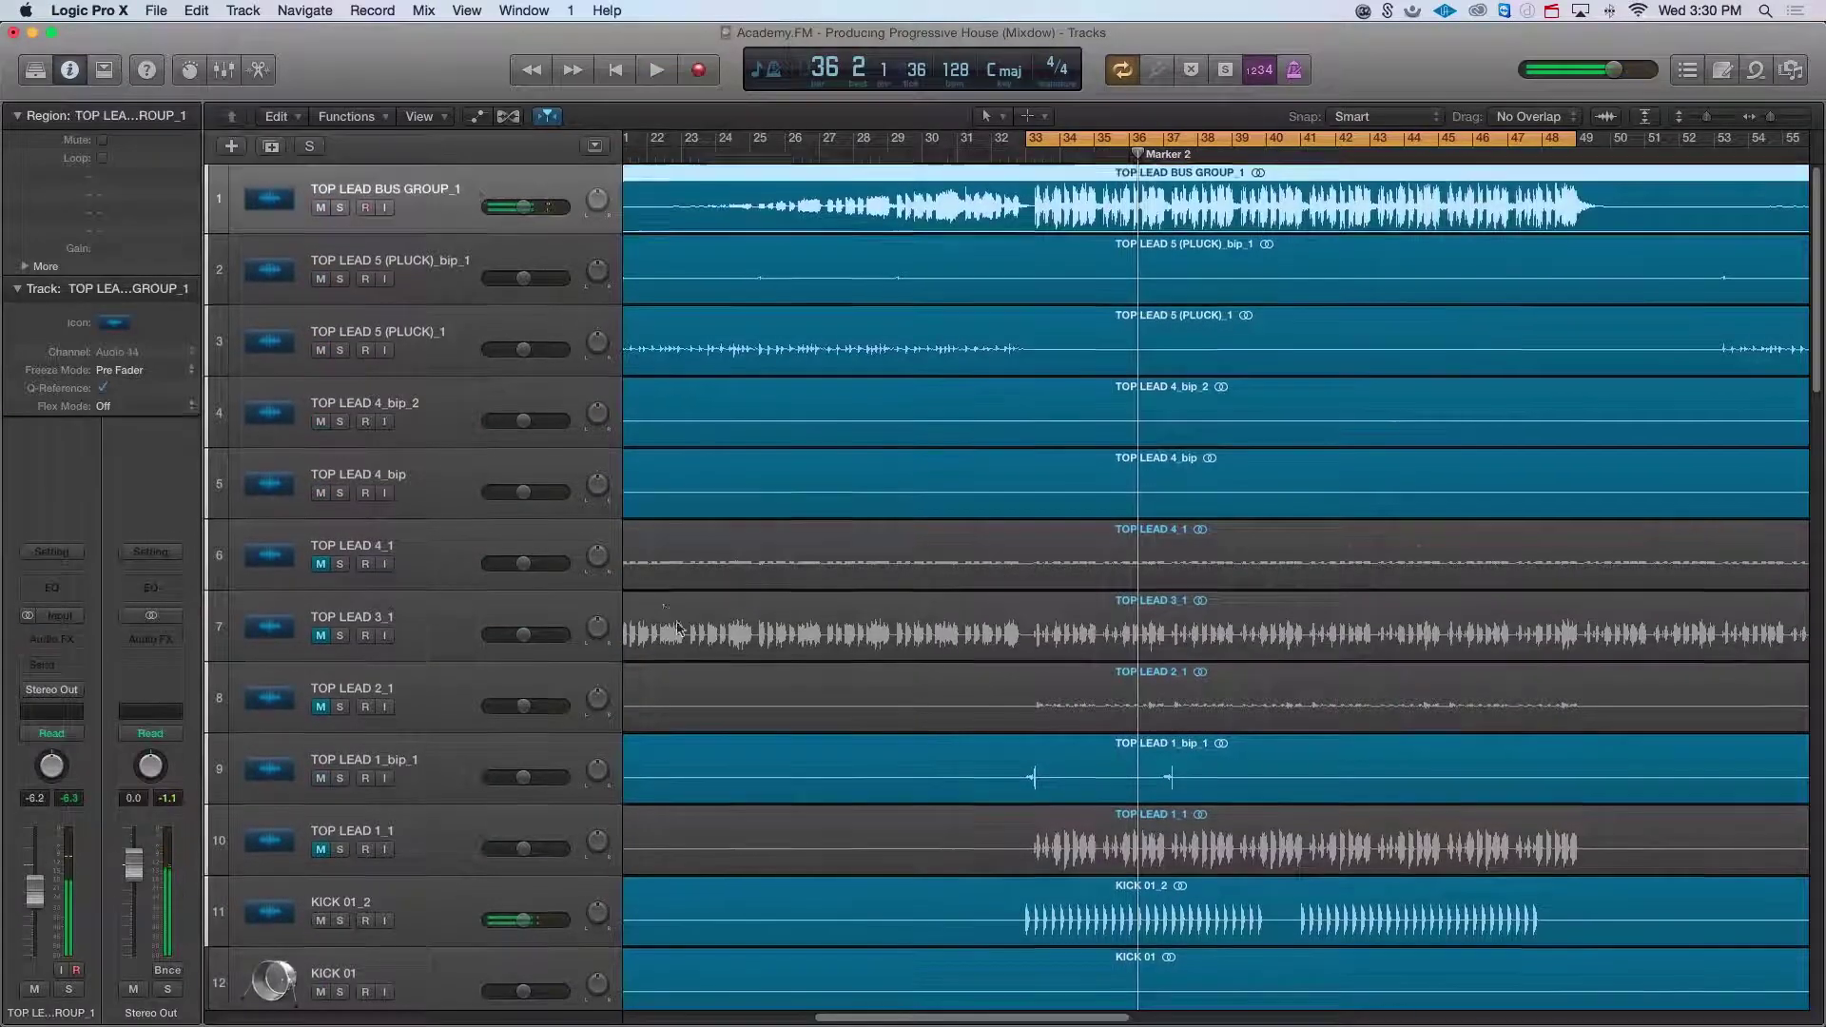
{"action": "scroll", "coordinate": [903, 799], "scroll_direction": "down", "scroll_amount": 2}
{"action": "left_click", "coordinate": [333, 763]}
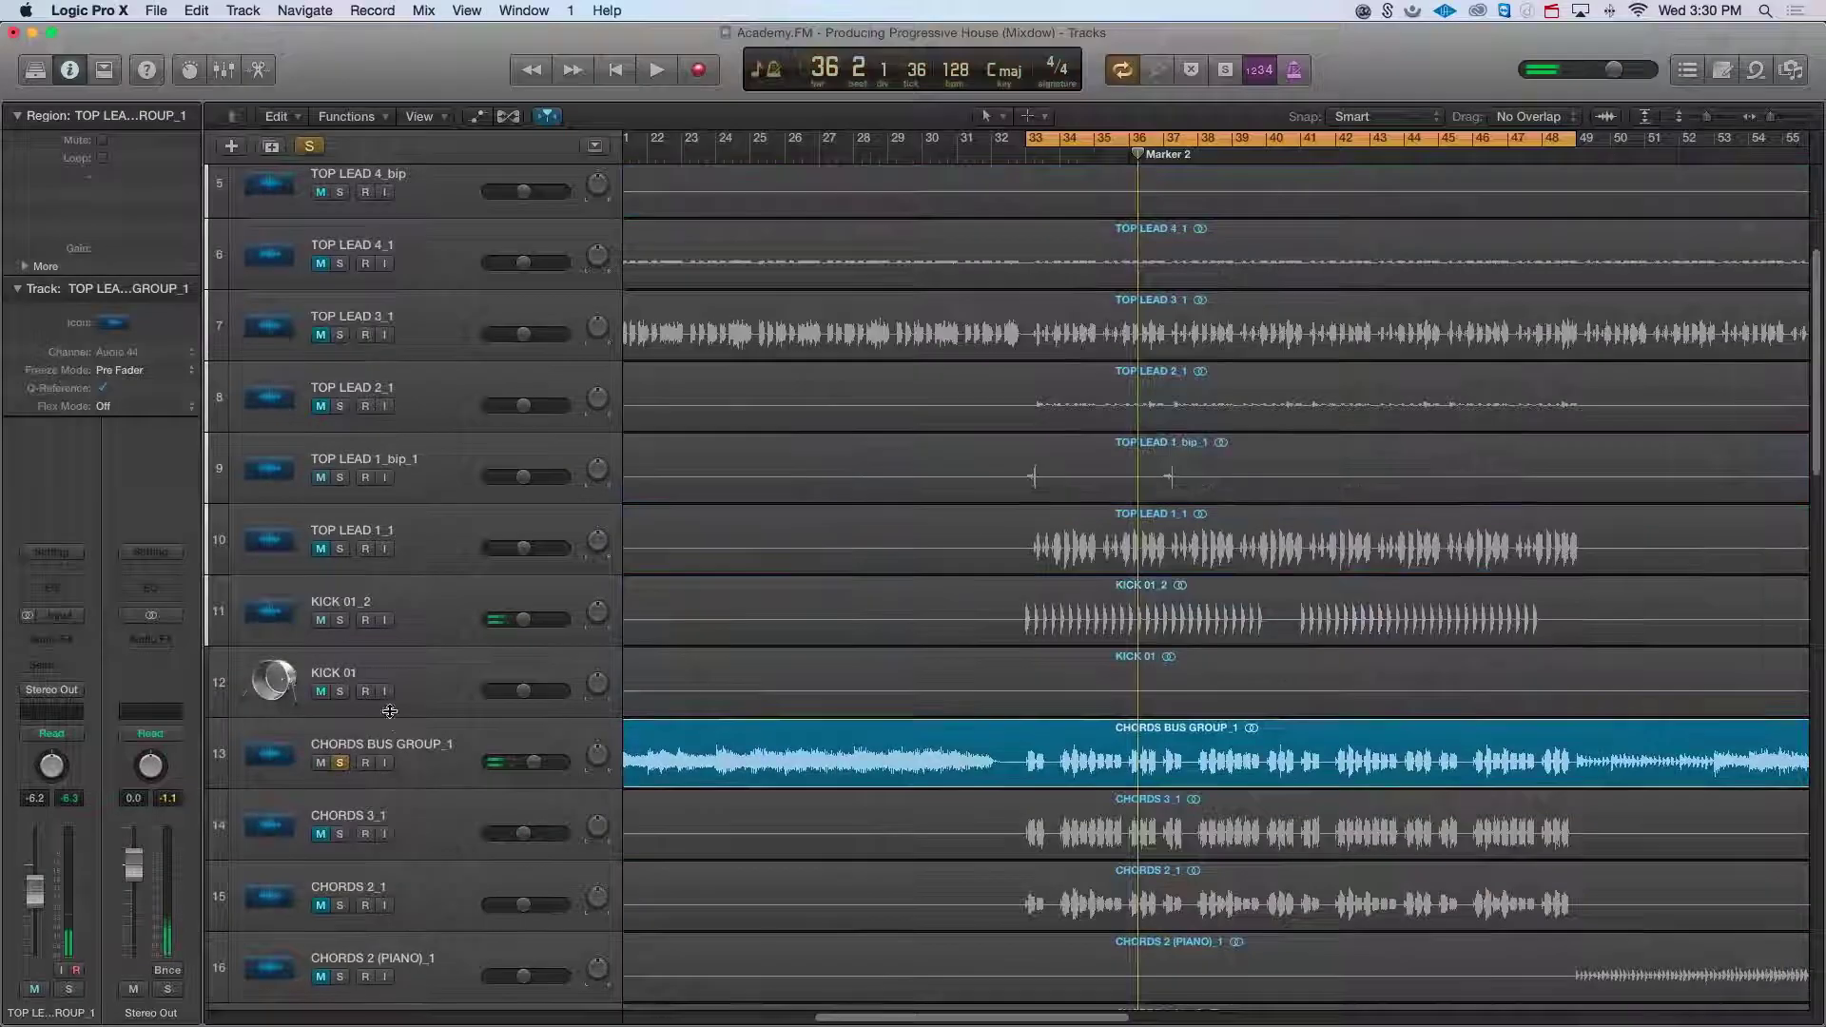
{"action": "scroll", "coordinate": [403, 657], "scroll_direction": "up", "scroll_amount": 5}
{"action": "left_click", "coordinate": [339, 210]}
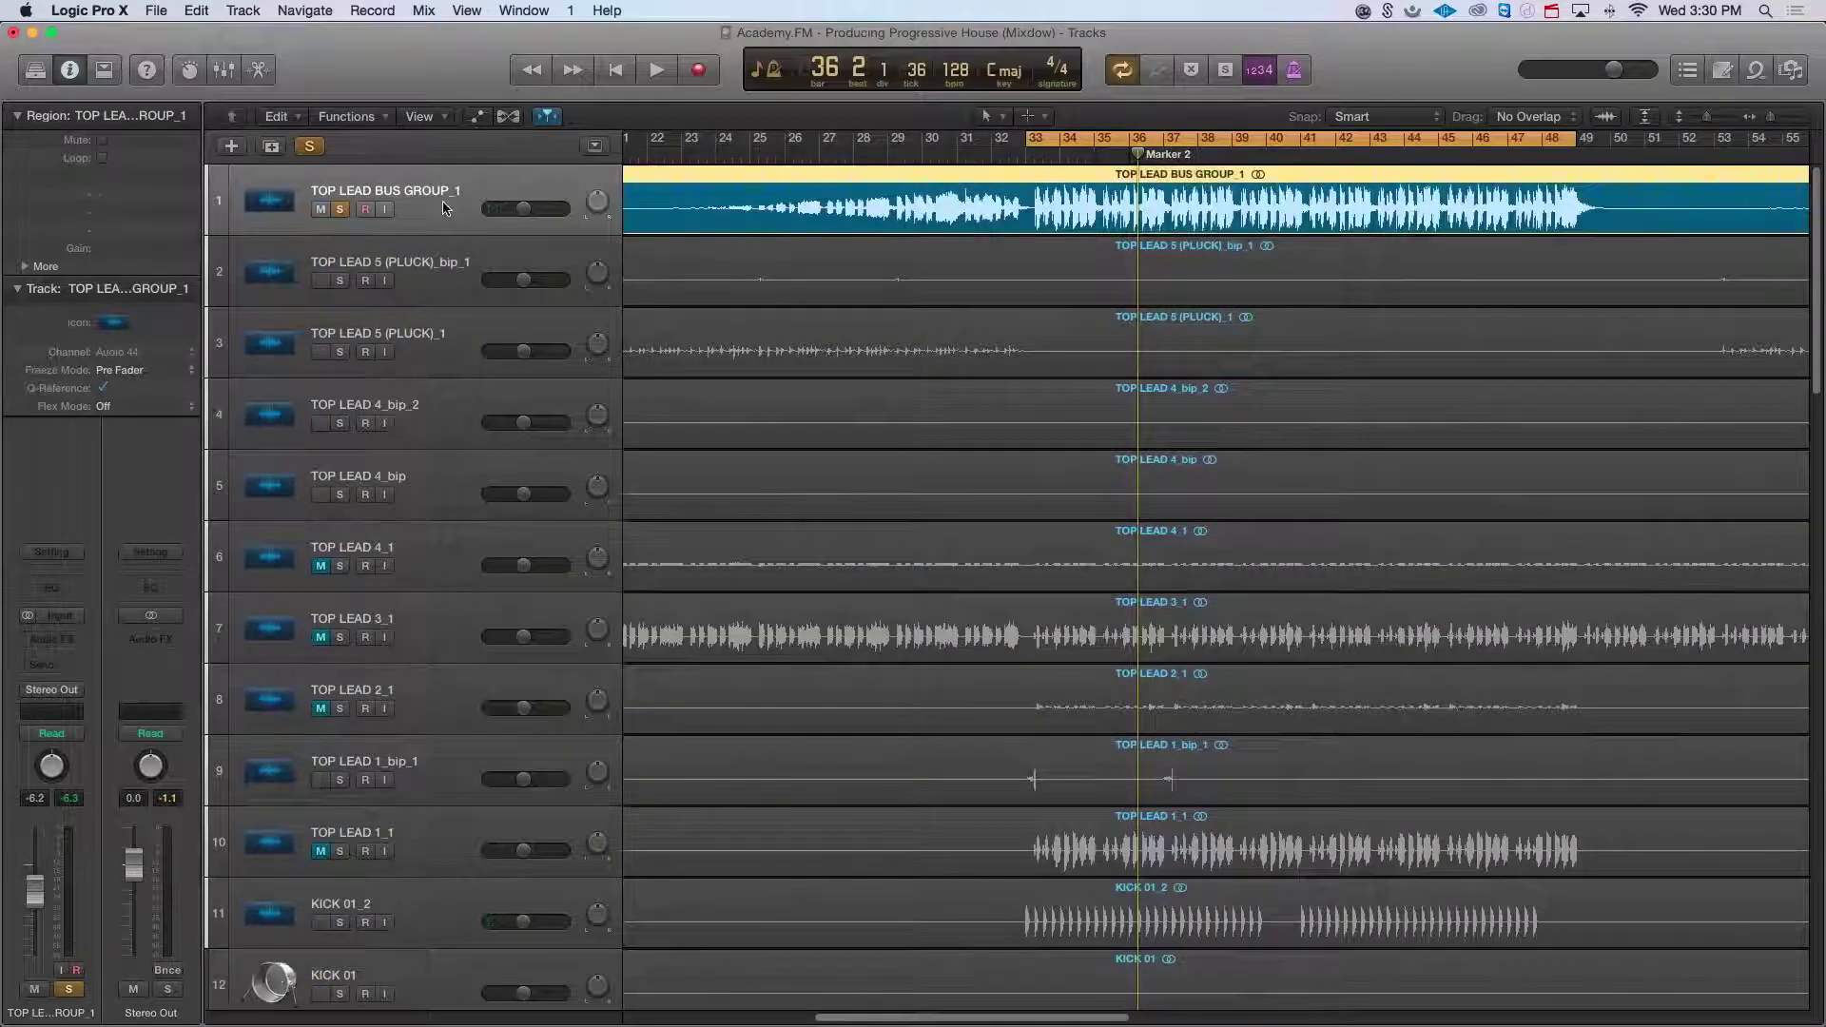
{"action": "key", "text": "space"}
{"action": "left_click_drag", "start_coordinate": [524, 209], "coordinate": [519, 209]}
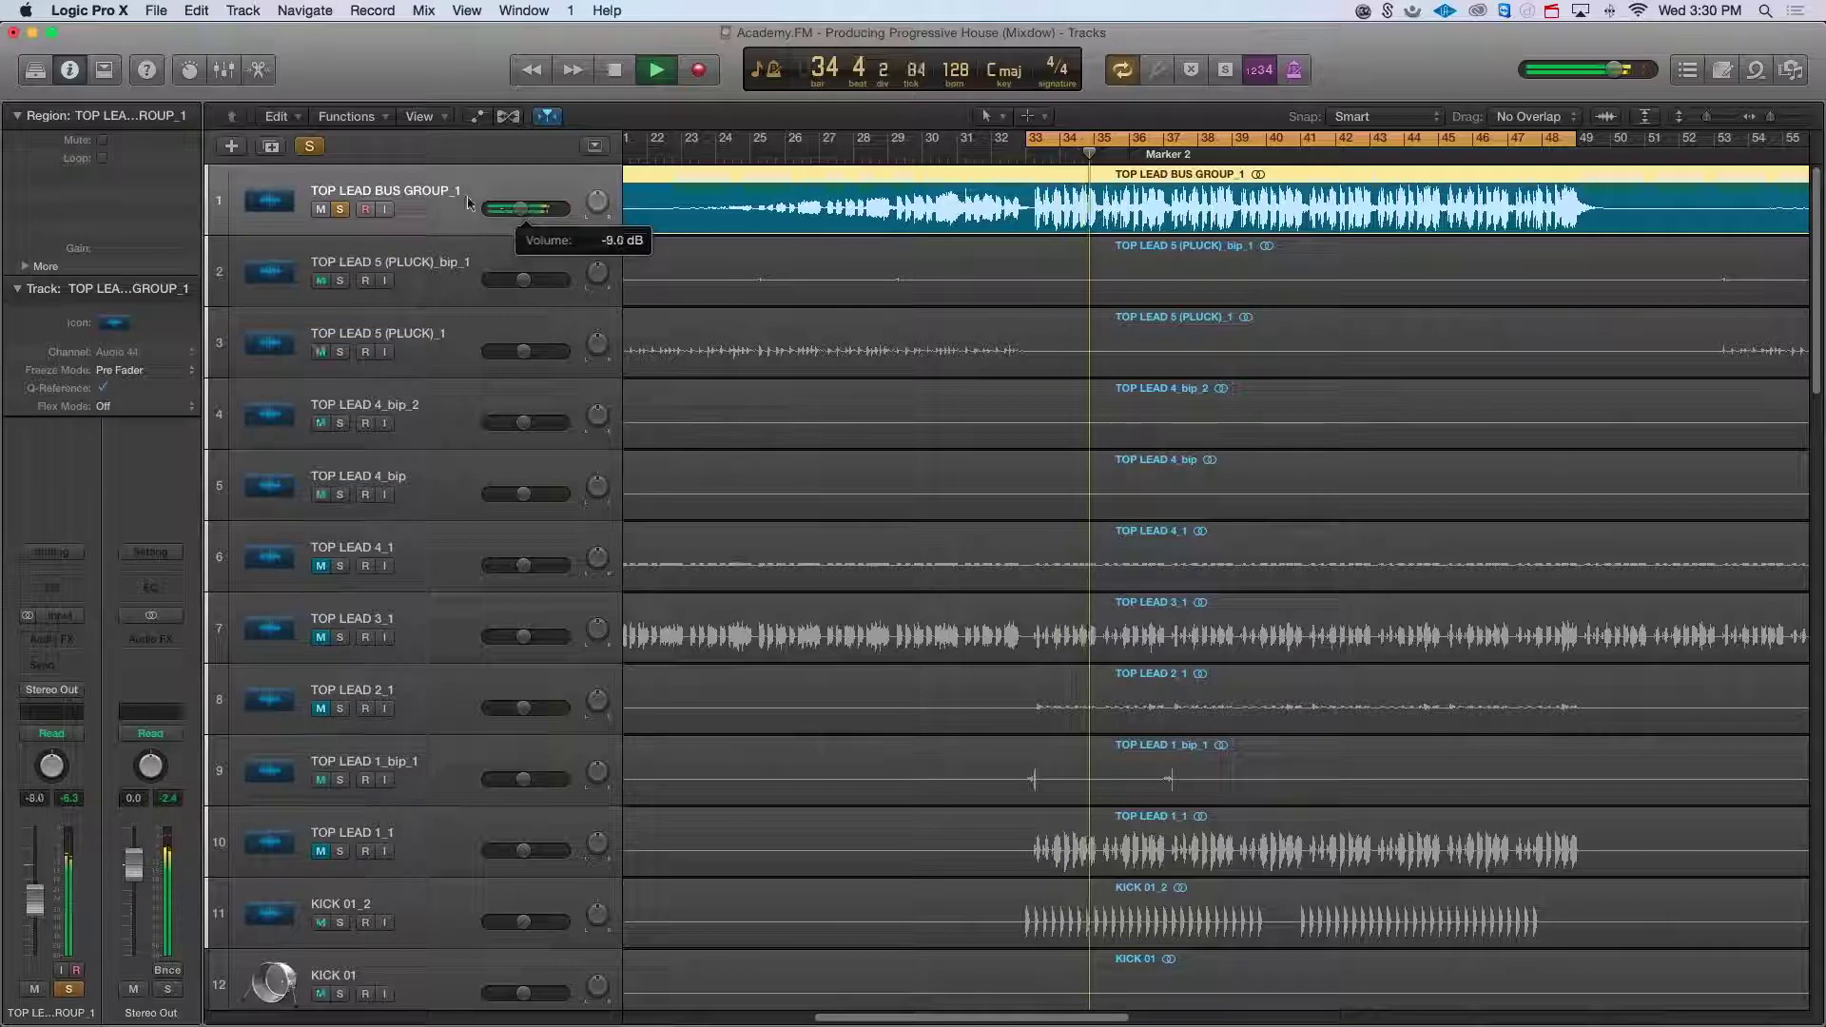
Step: Show the mixer and insert FabFilter Pro-Q 2 on the TOP LEAD BUS GROUP_1 channel
{"action": "left_click", "coordinate": [224, 70]}
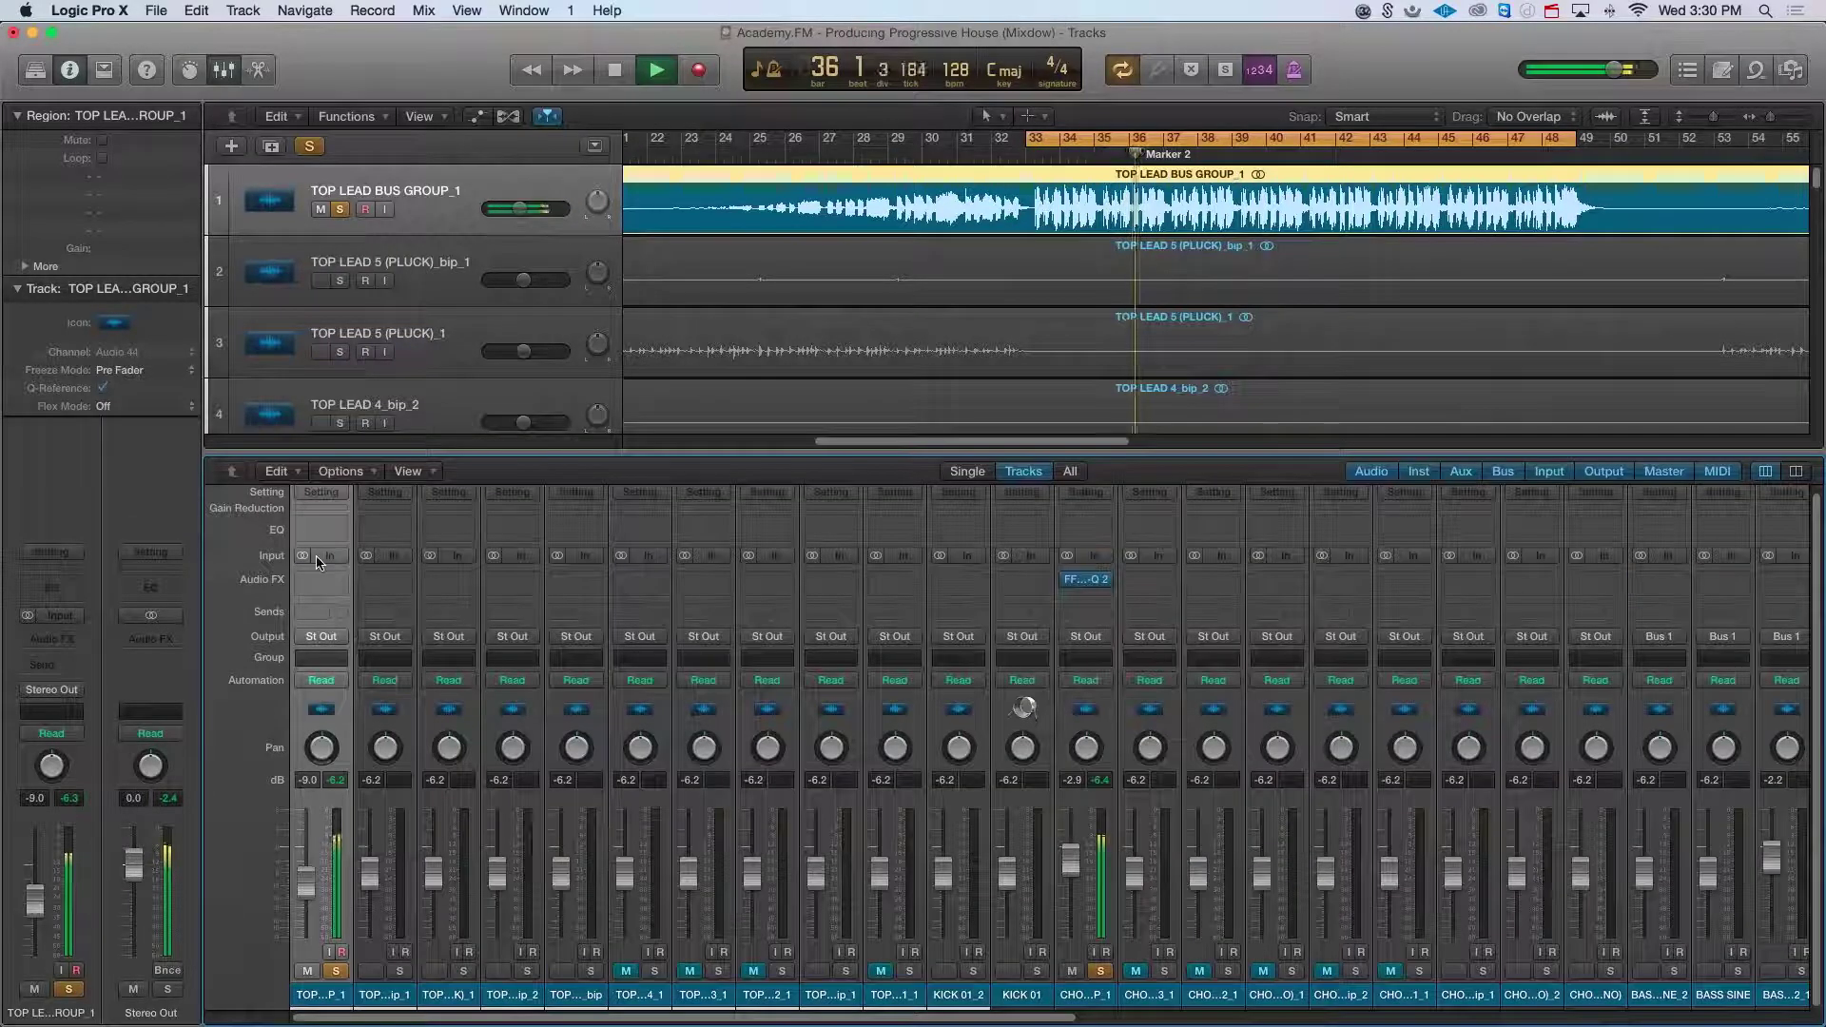
{"action": "left_click", "coordinate": [326, 593]}
{"action": "mouse_move", "coordinate": [385, 810]}
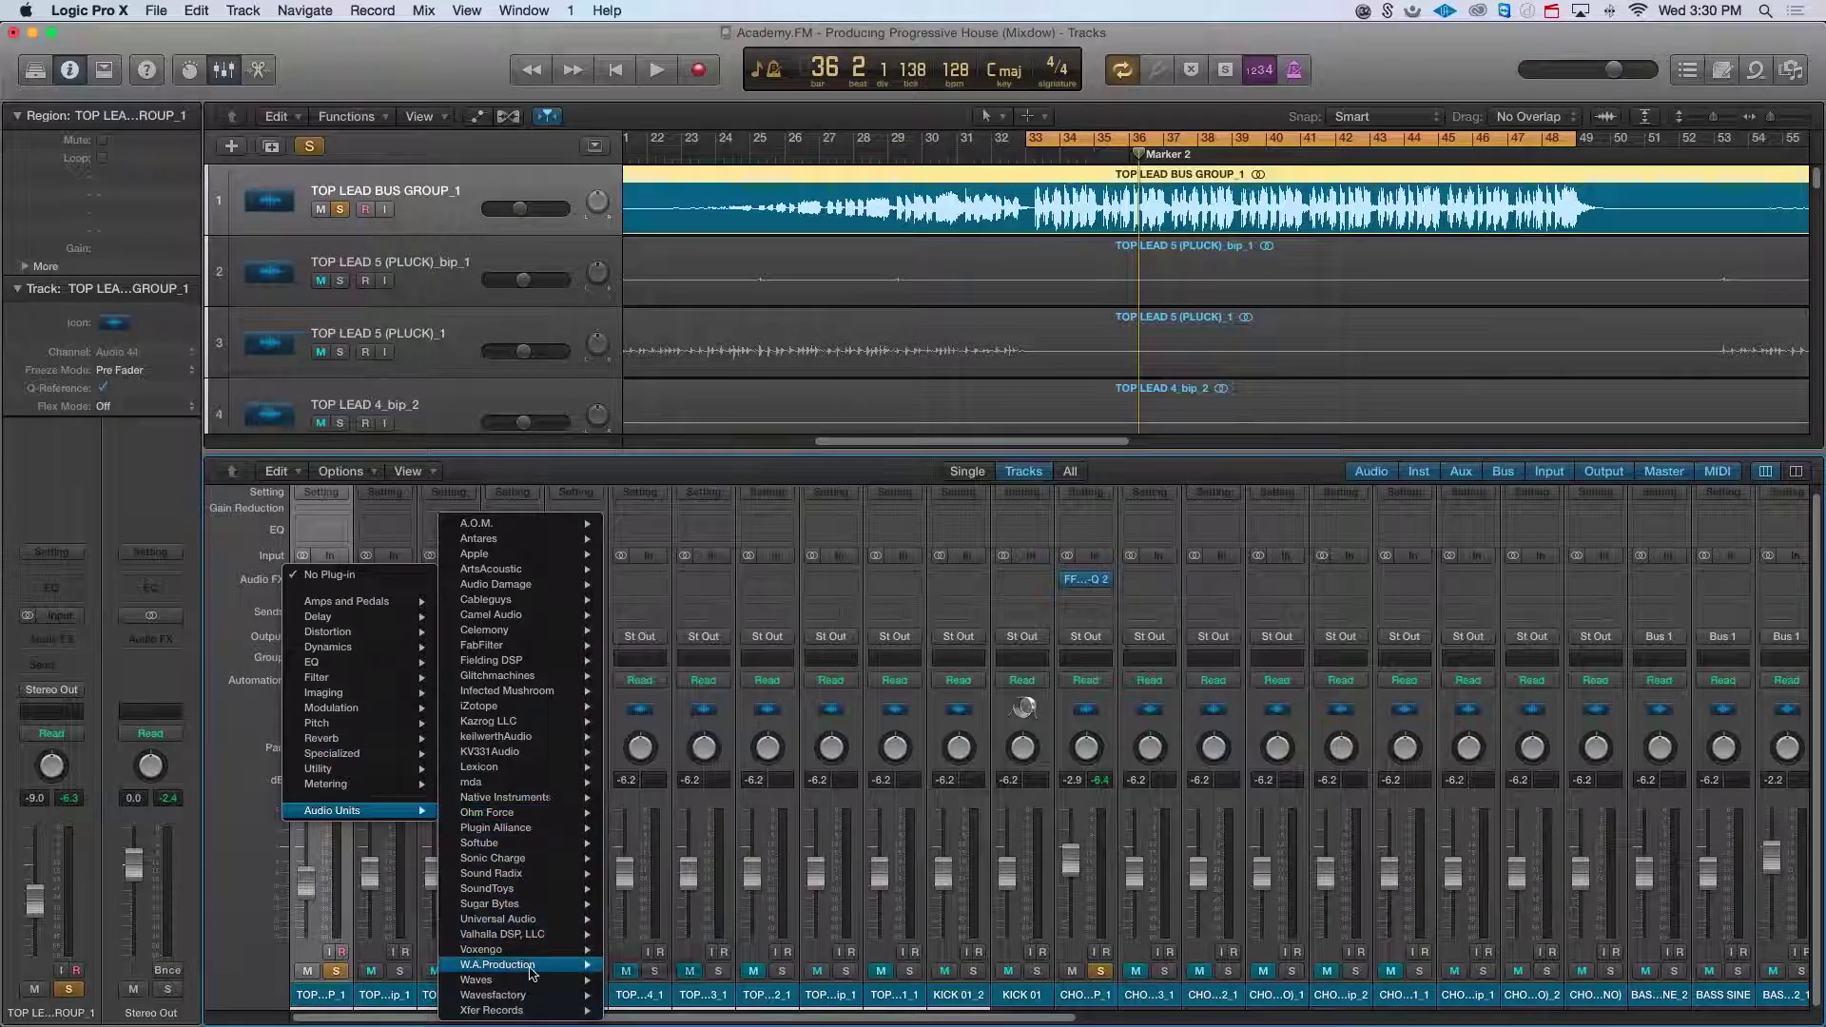
{"action": "mouse_move", "coordinate": [521, 648]}
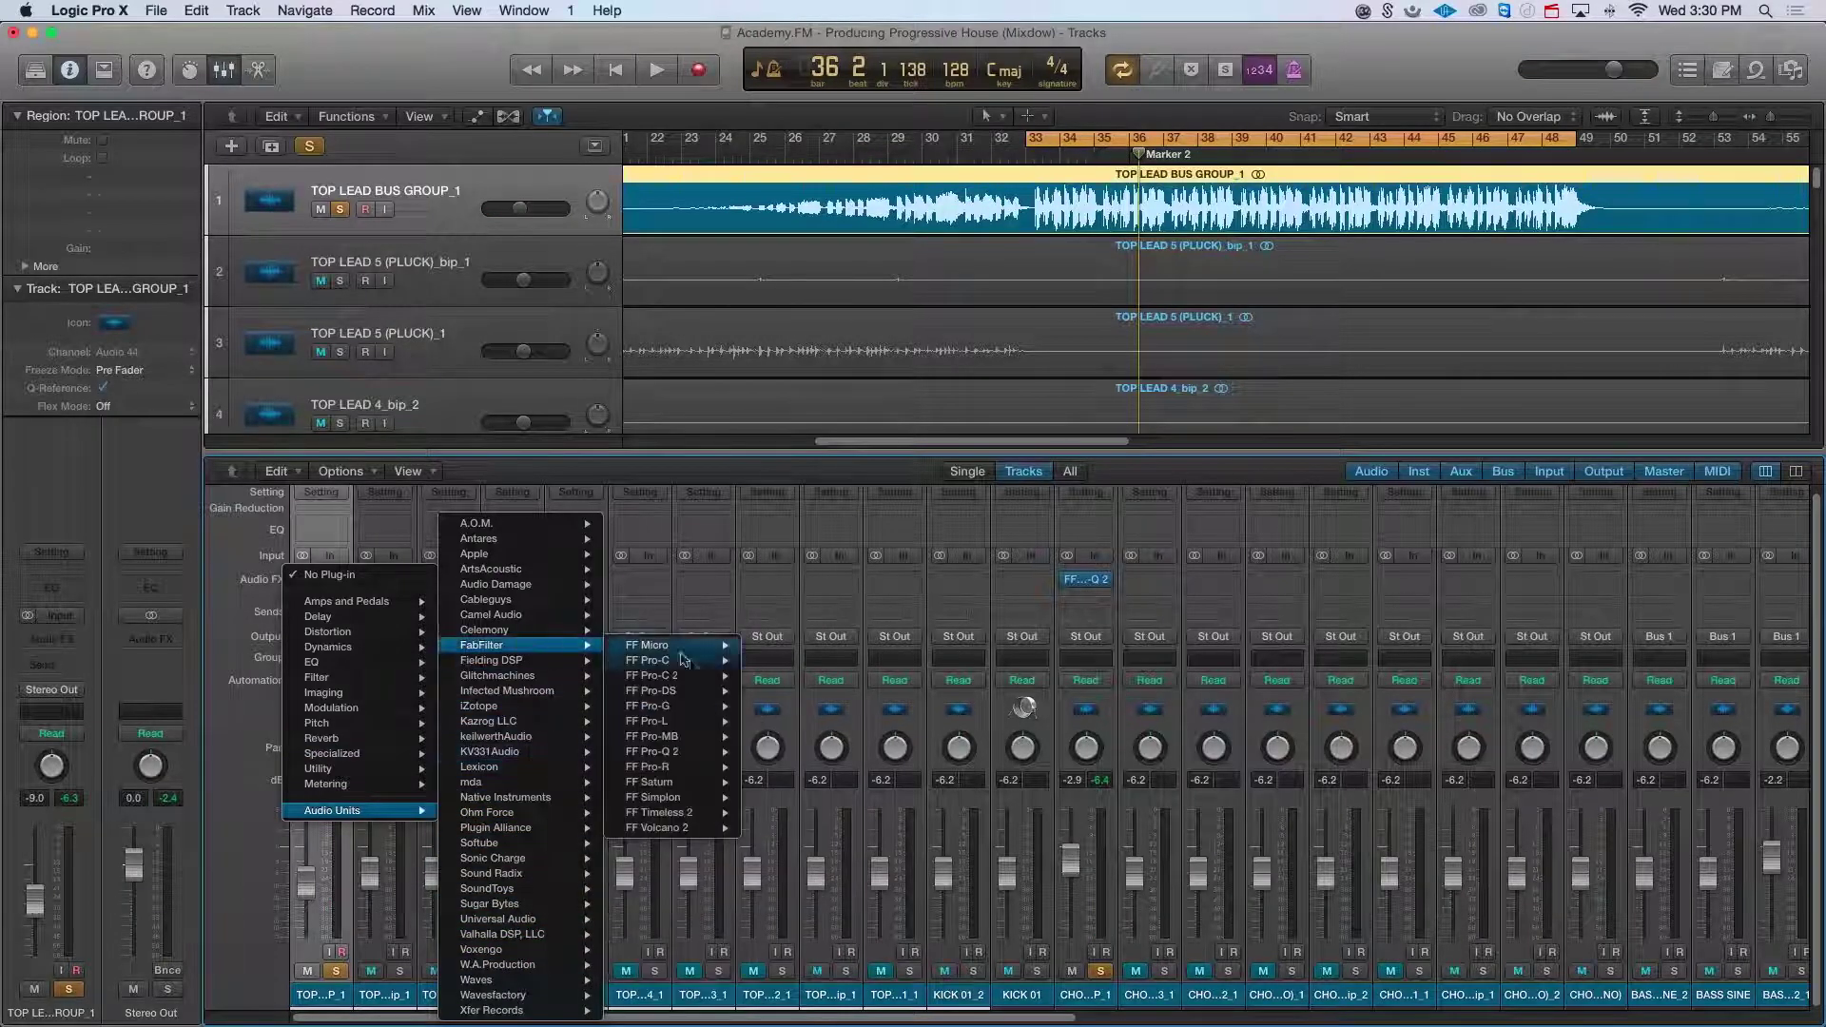
{"action": "left_click", "coordinate": [666, 754]}
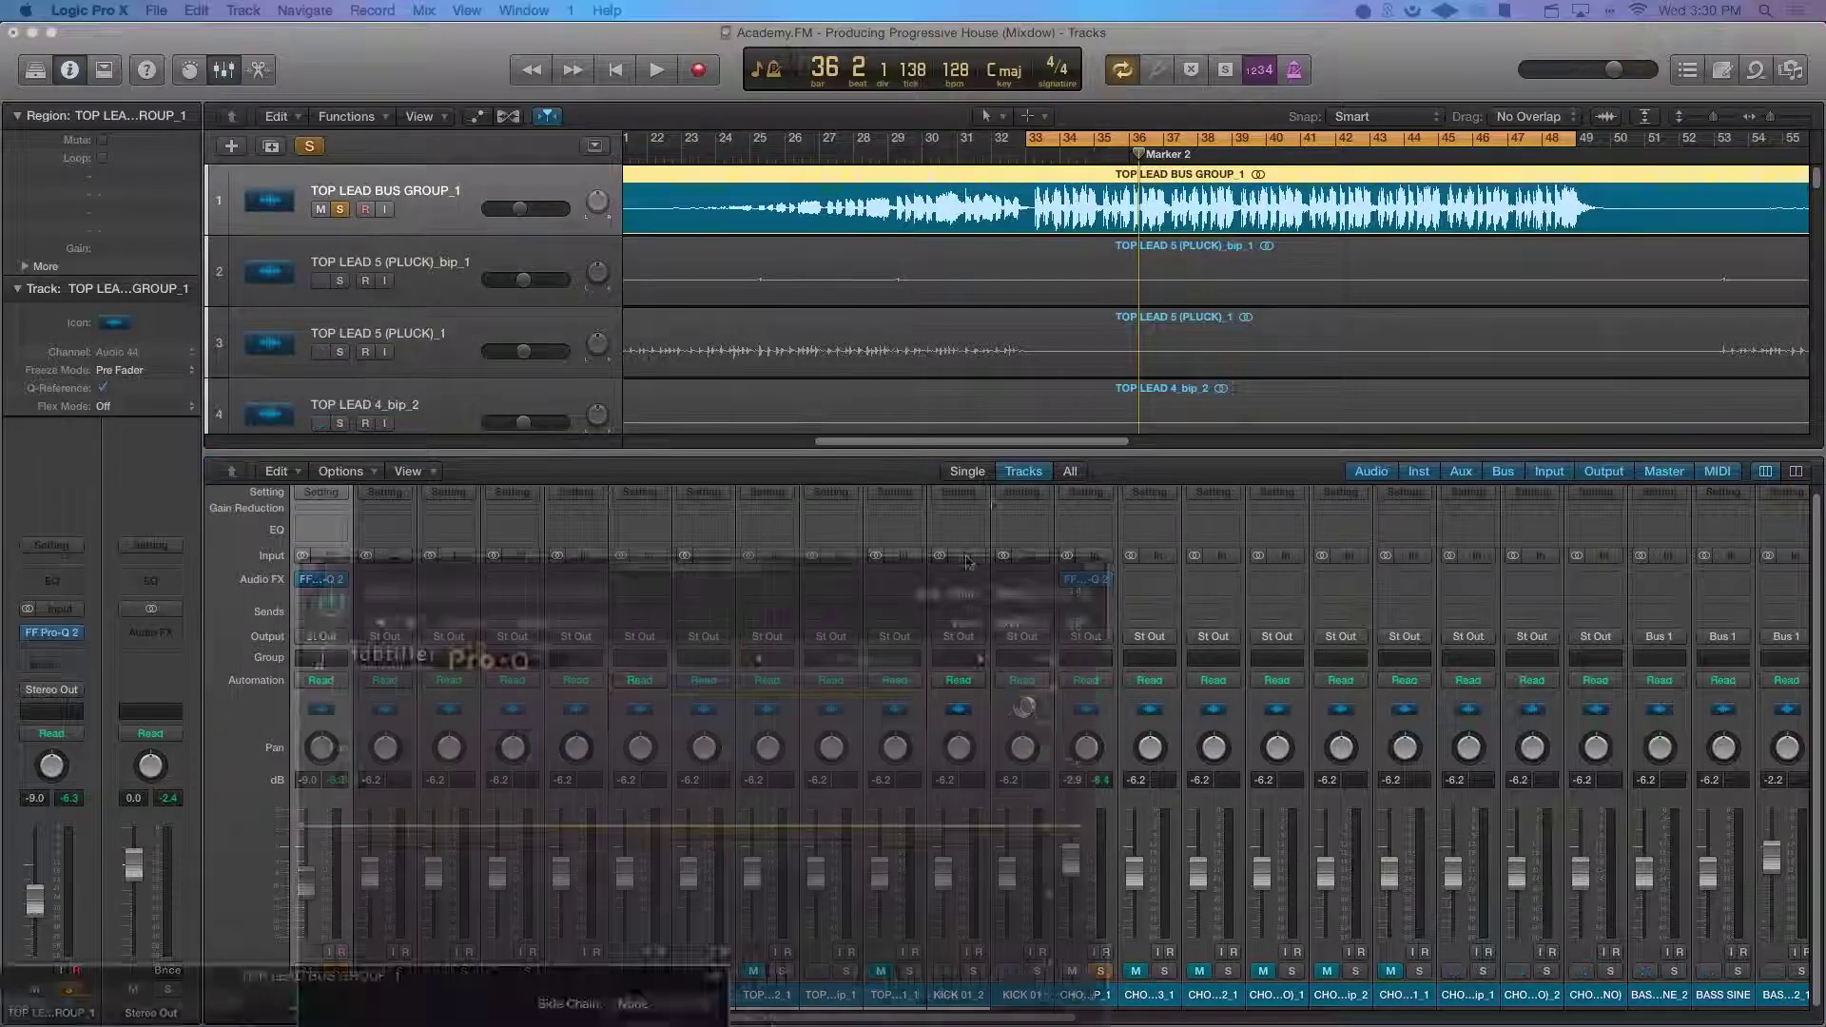
Step: During playback, shape the top lead EQ with a low cut near 191 Hz, a low-mid dip, and bell boosts near 2.6 kHz and above
{"action": "key", "text": "space"}
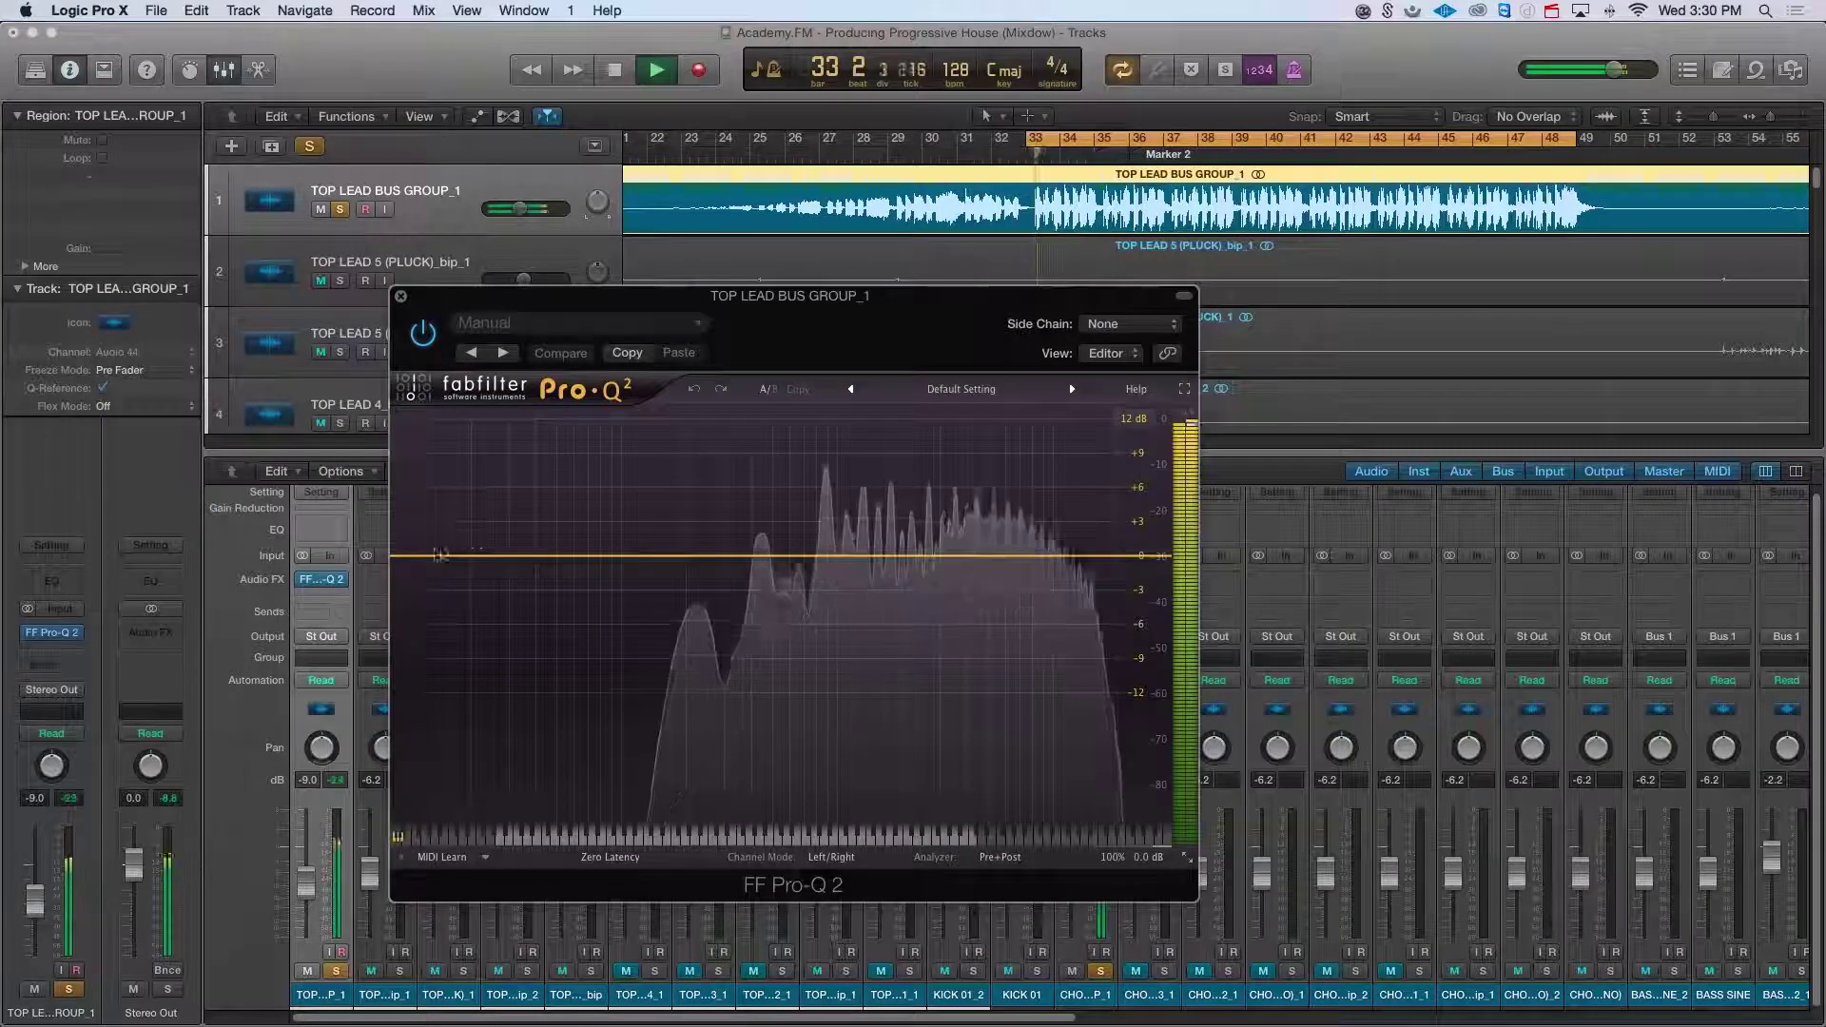
{"action": "double_click", "coordinate": [431, 557]}
{"action": "left_click_drag", "start_coordinate": [431, 557], "coordinate": [681, 546]}
{"action": "double_click", "coordinate": [819, 557]}
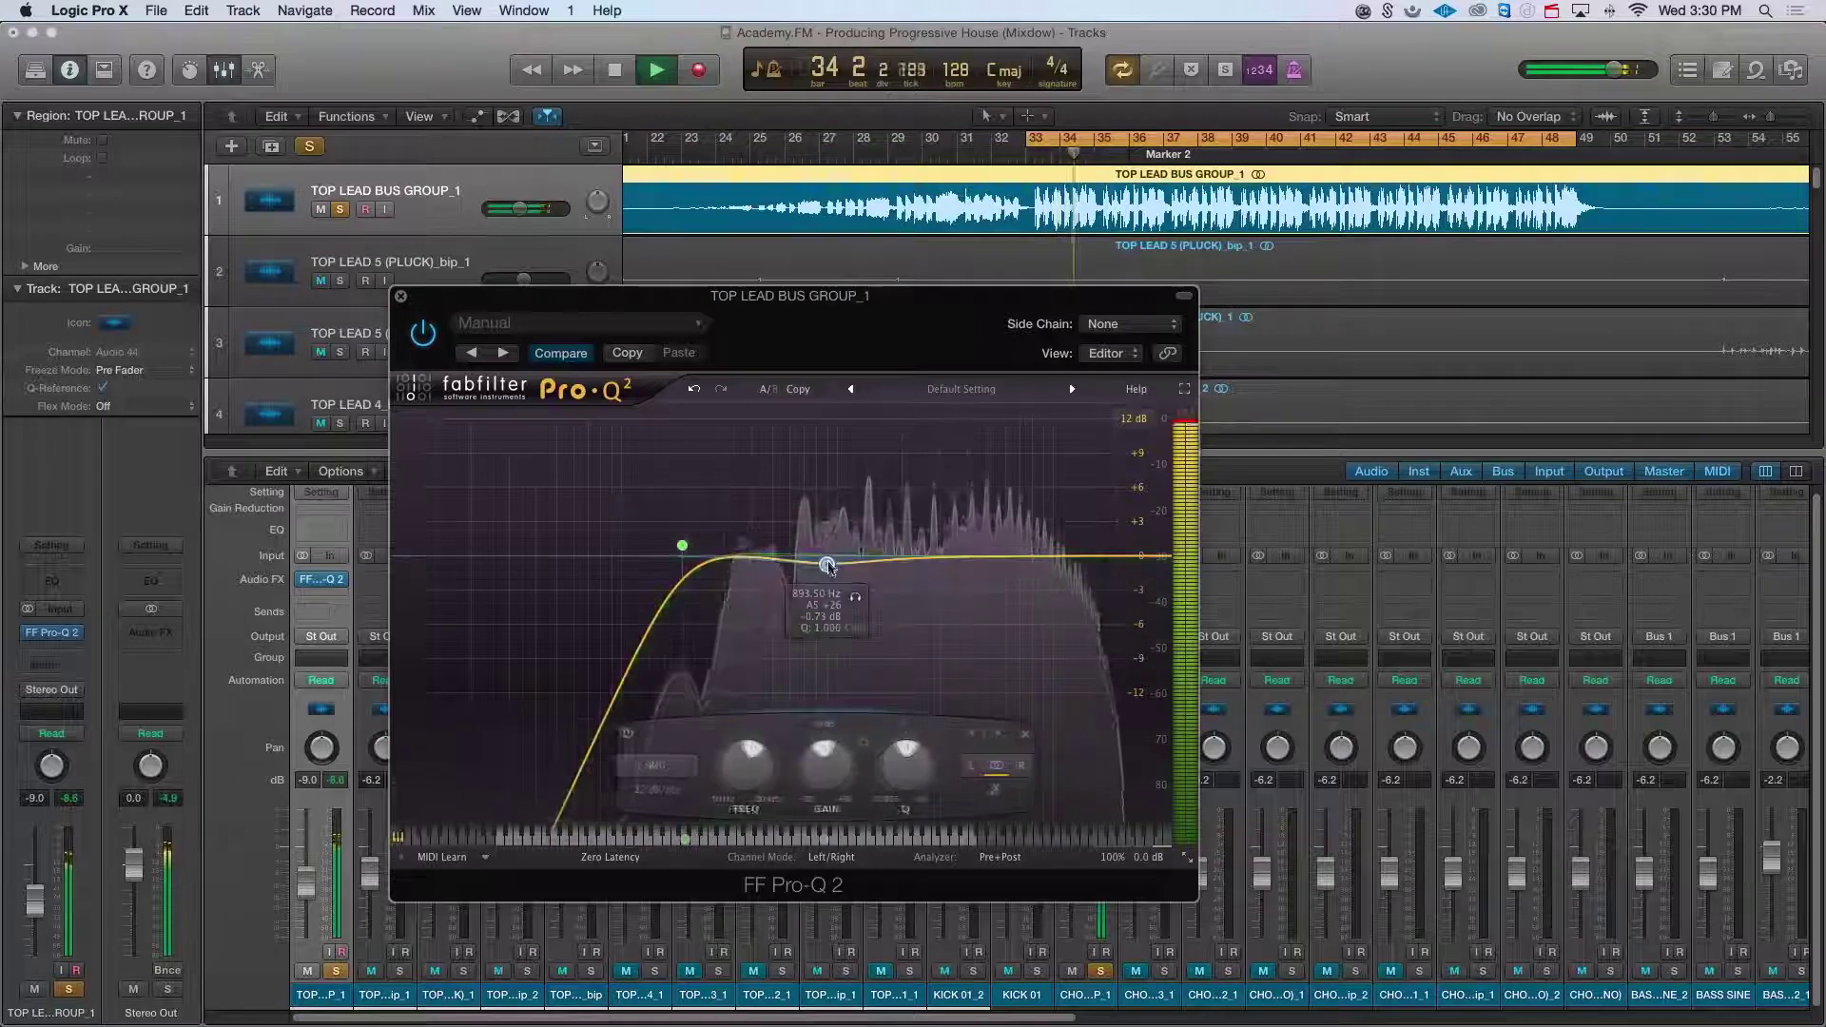
{"action": "left_click_drag", "start_coordinate": [819, 557], "coordinate": [797, 587]}
{"action": "double_click", "coordinate": [937, 555]}
{"action": "mouse_move", "coordinate": [937, 556]}
{"action": "left_mouse_down"}
{"action": "mouse_move", "coordinate": [942, 481]}
{"action": "mouse_move", "coordinate": [990, 511]}
{"action": "mouse_move", "coordinate": [1029, 509]}
{"action": "mouse_move", "coordinate": [962, 495]}
{"action": "mouse_move", "coordinate": [929, 528]}
{"action": "left_mouse_up"}
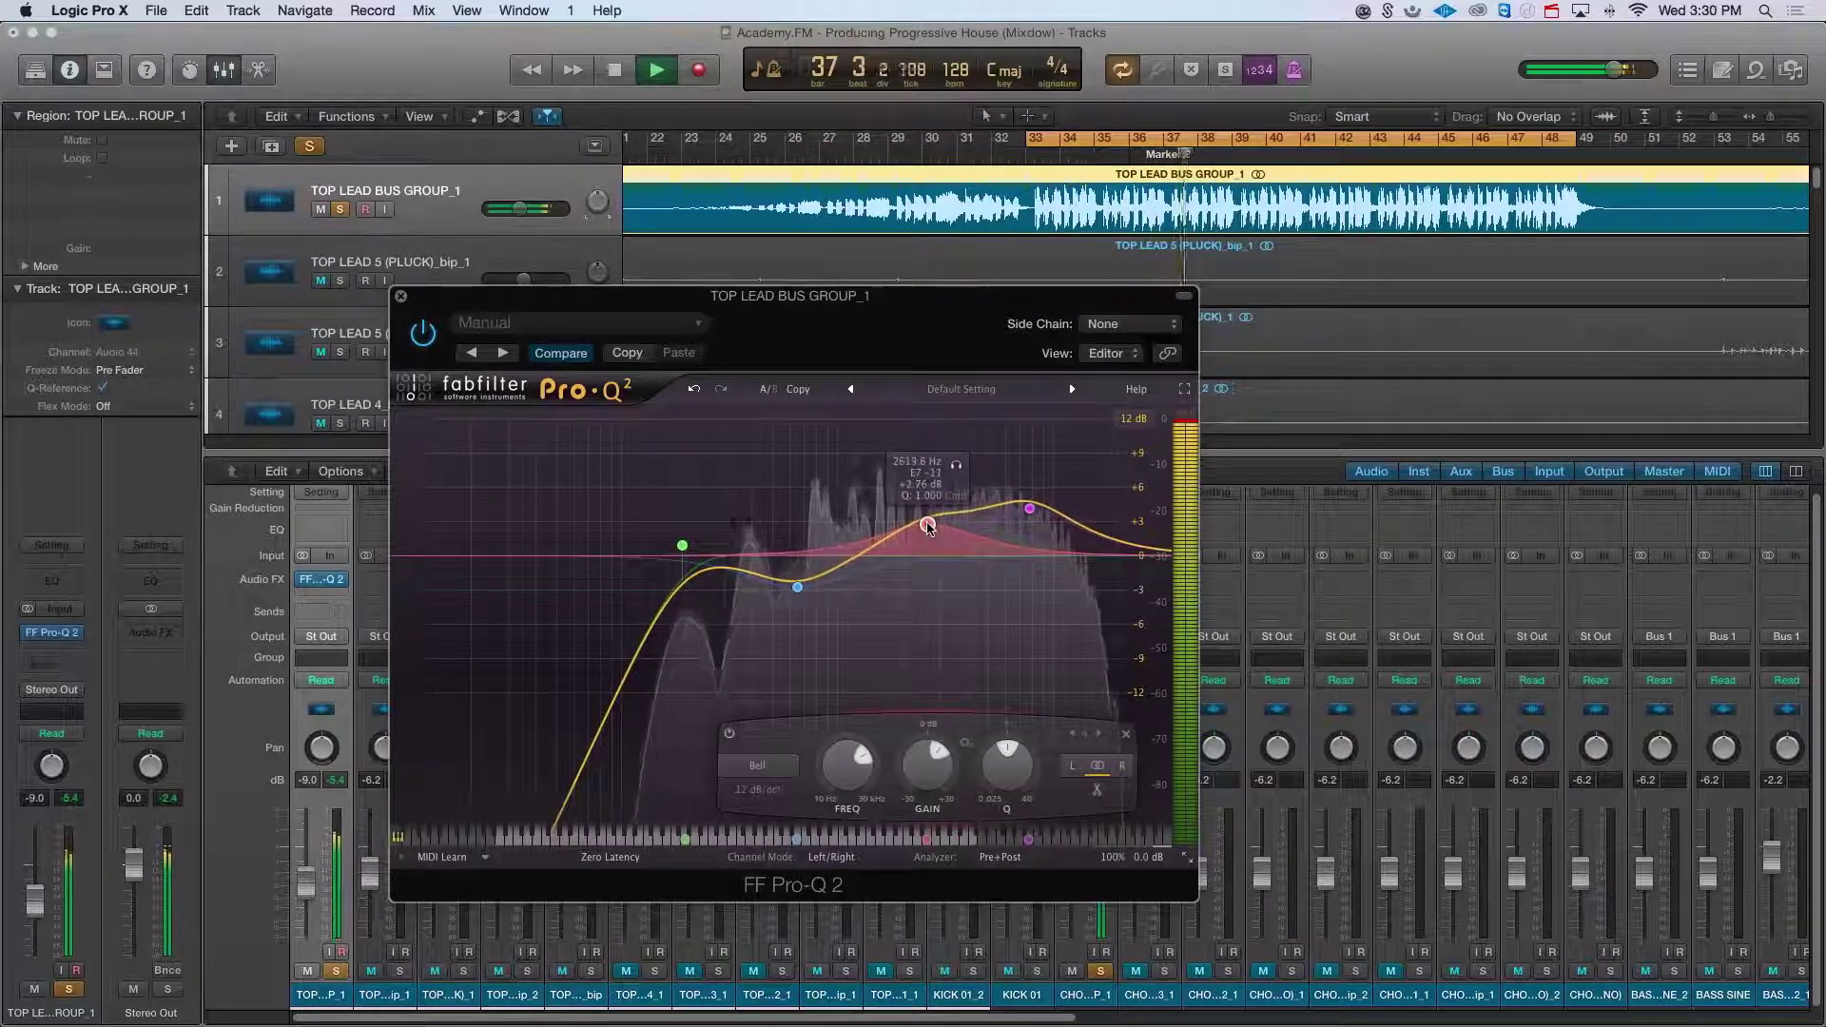
{"action": "key", "text": "space"}
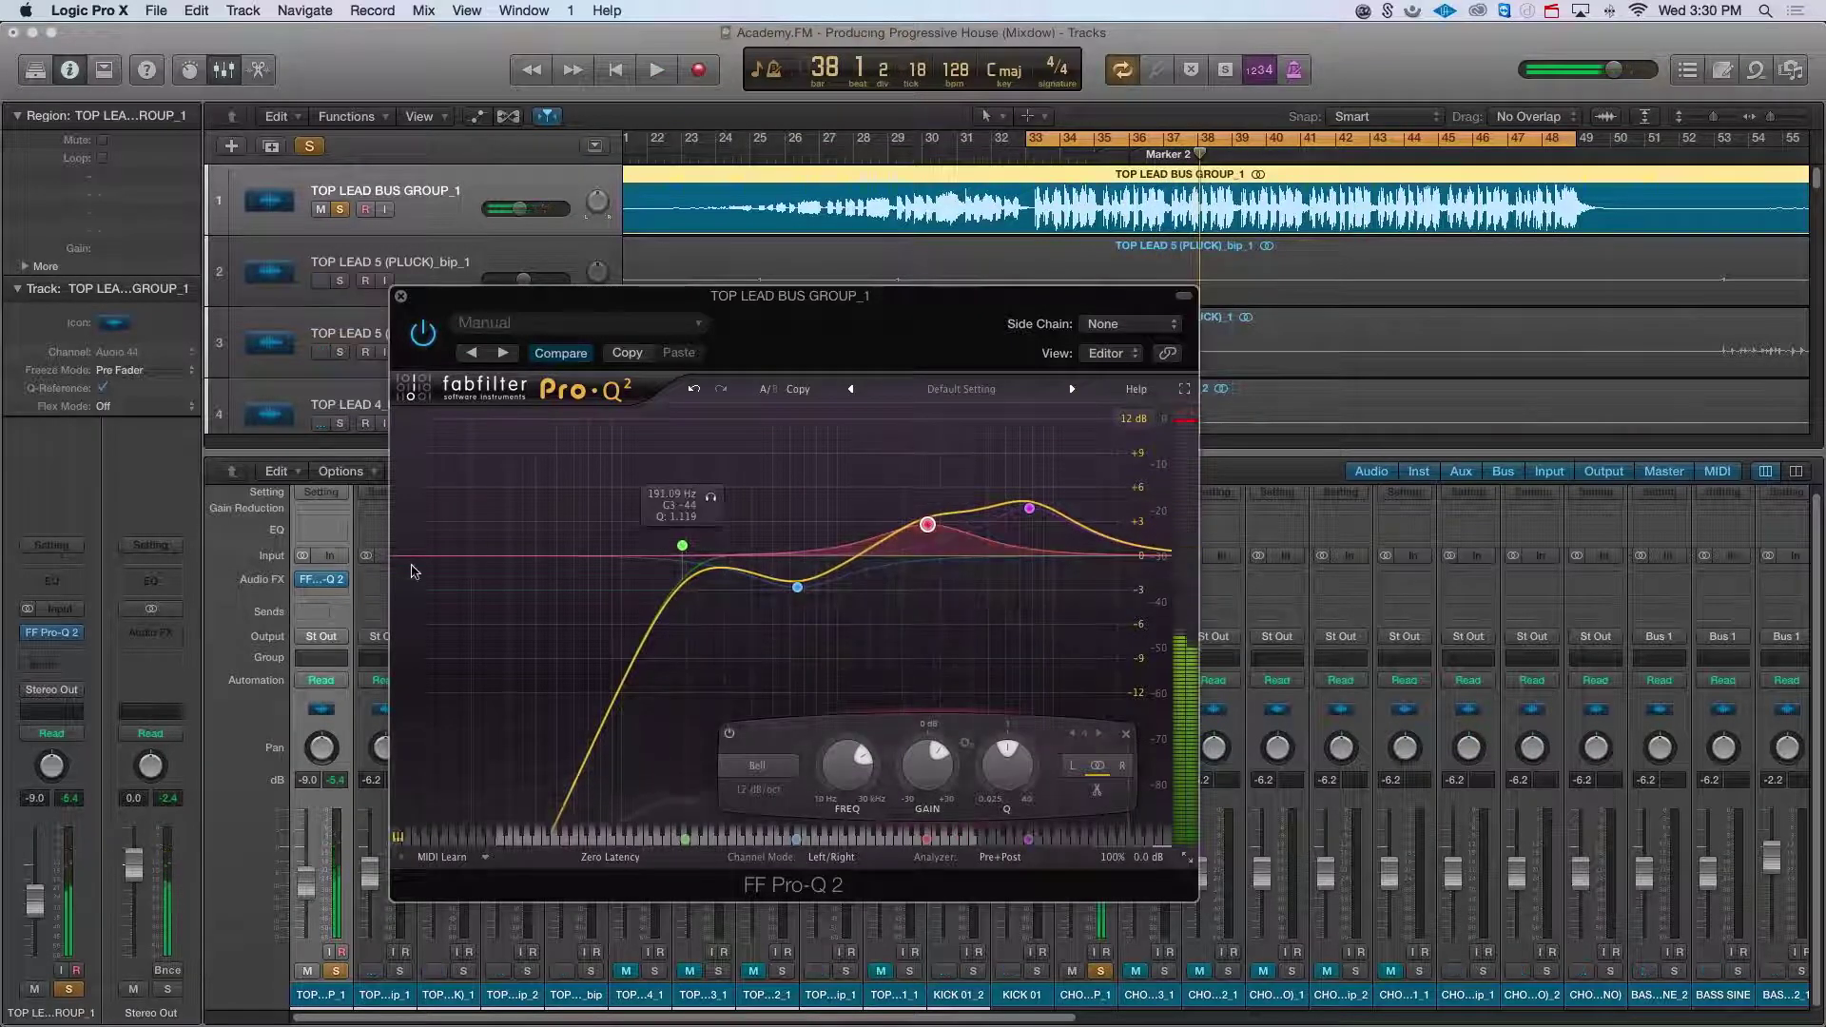
Step: Switch the top lead Pro-Q 2 to Mid/Side mode and add a side-only low cut at about 49 Hz
{"action": "left_click_drag", "start_coordinate": [444, 556], "coordinate": [542, 556]}
{"action": "right_click", "coordinate": [541, 556]}
{"action": "mouse_move", "coordinate": [709, 627]}
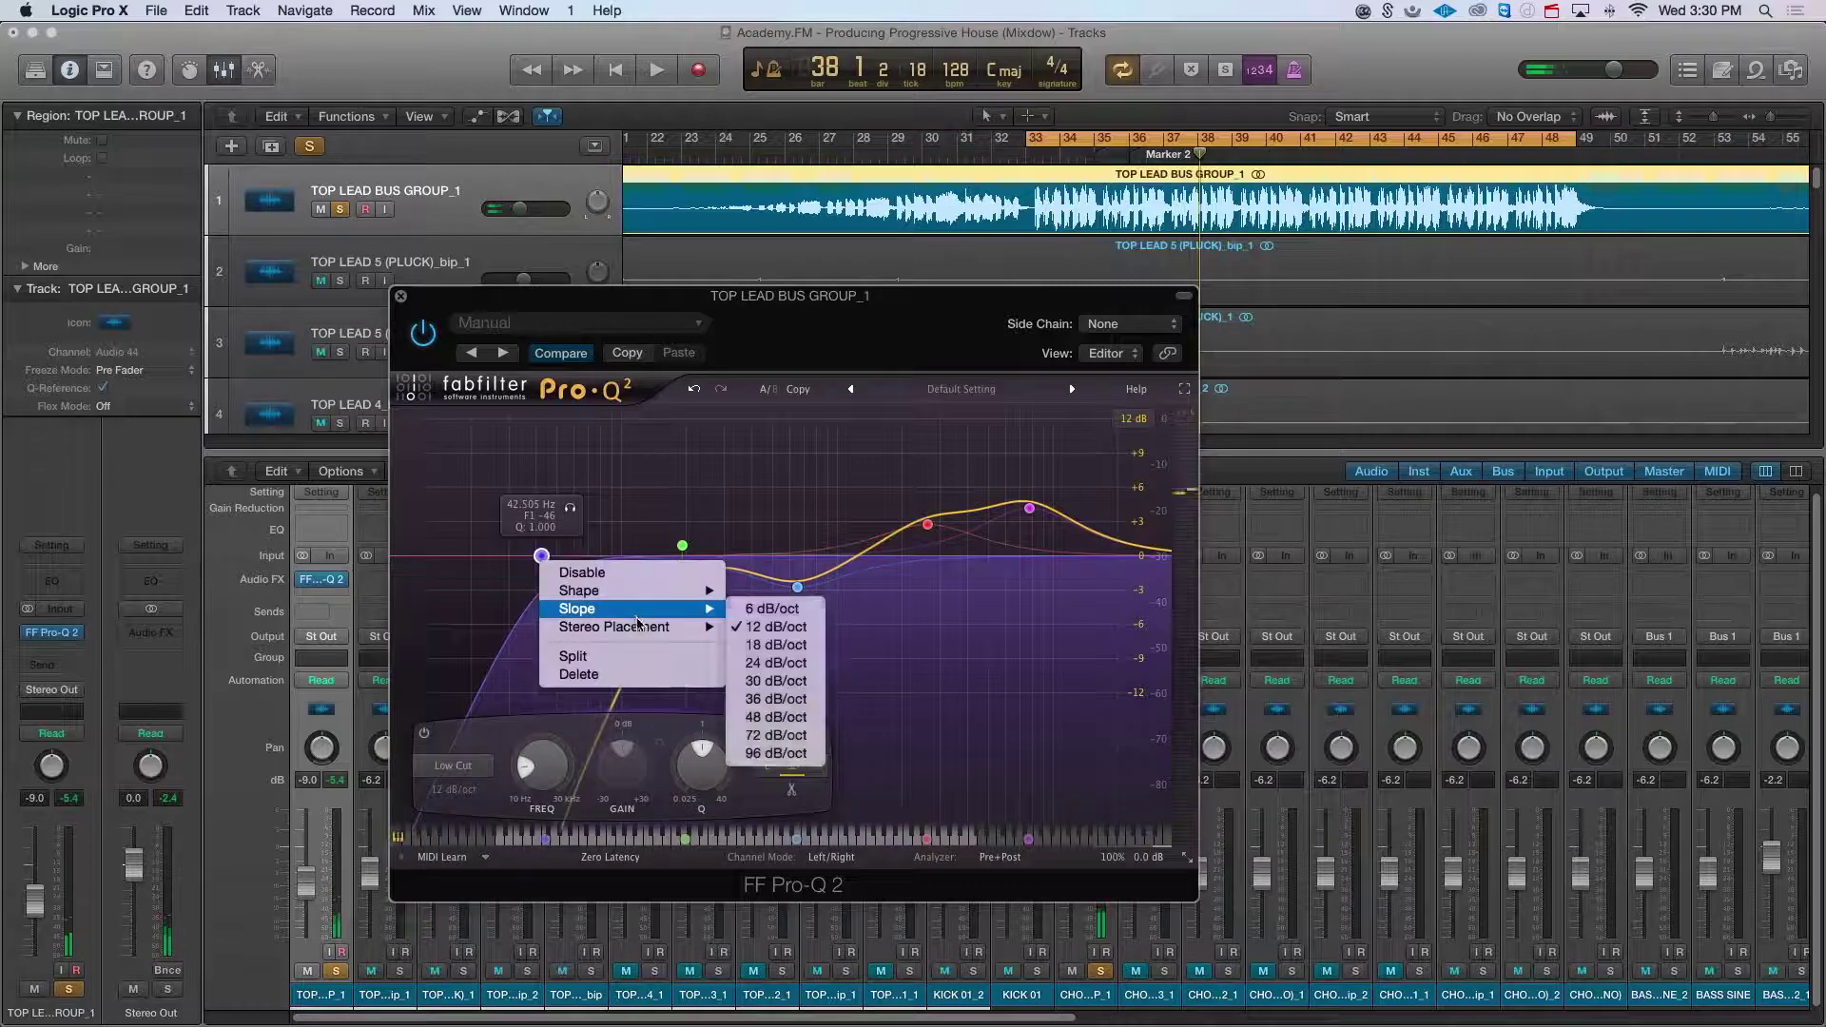
{"action": "left_click", "coordinate": [751, 644]}
{"action": "left_click", "coordinate": [831, 859]}
{"action": "left_click", "coordinate": [854, 895]}
{"action": "left_click_drag", "start_coordinate": [542, 556], "coordinate": [556, 559]}
{"action": "right_click", "coordinate": [556, 559]}
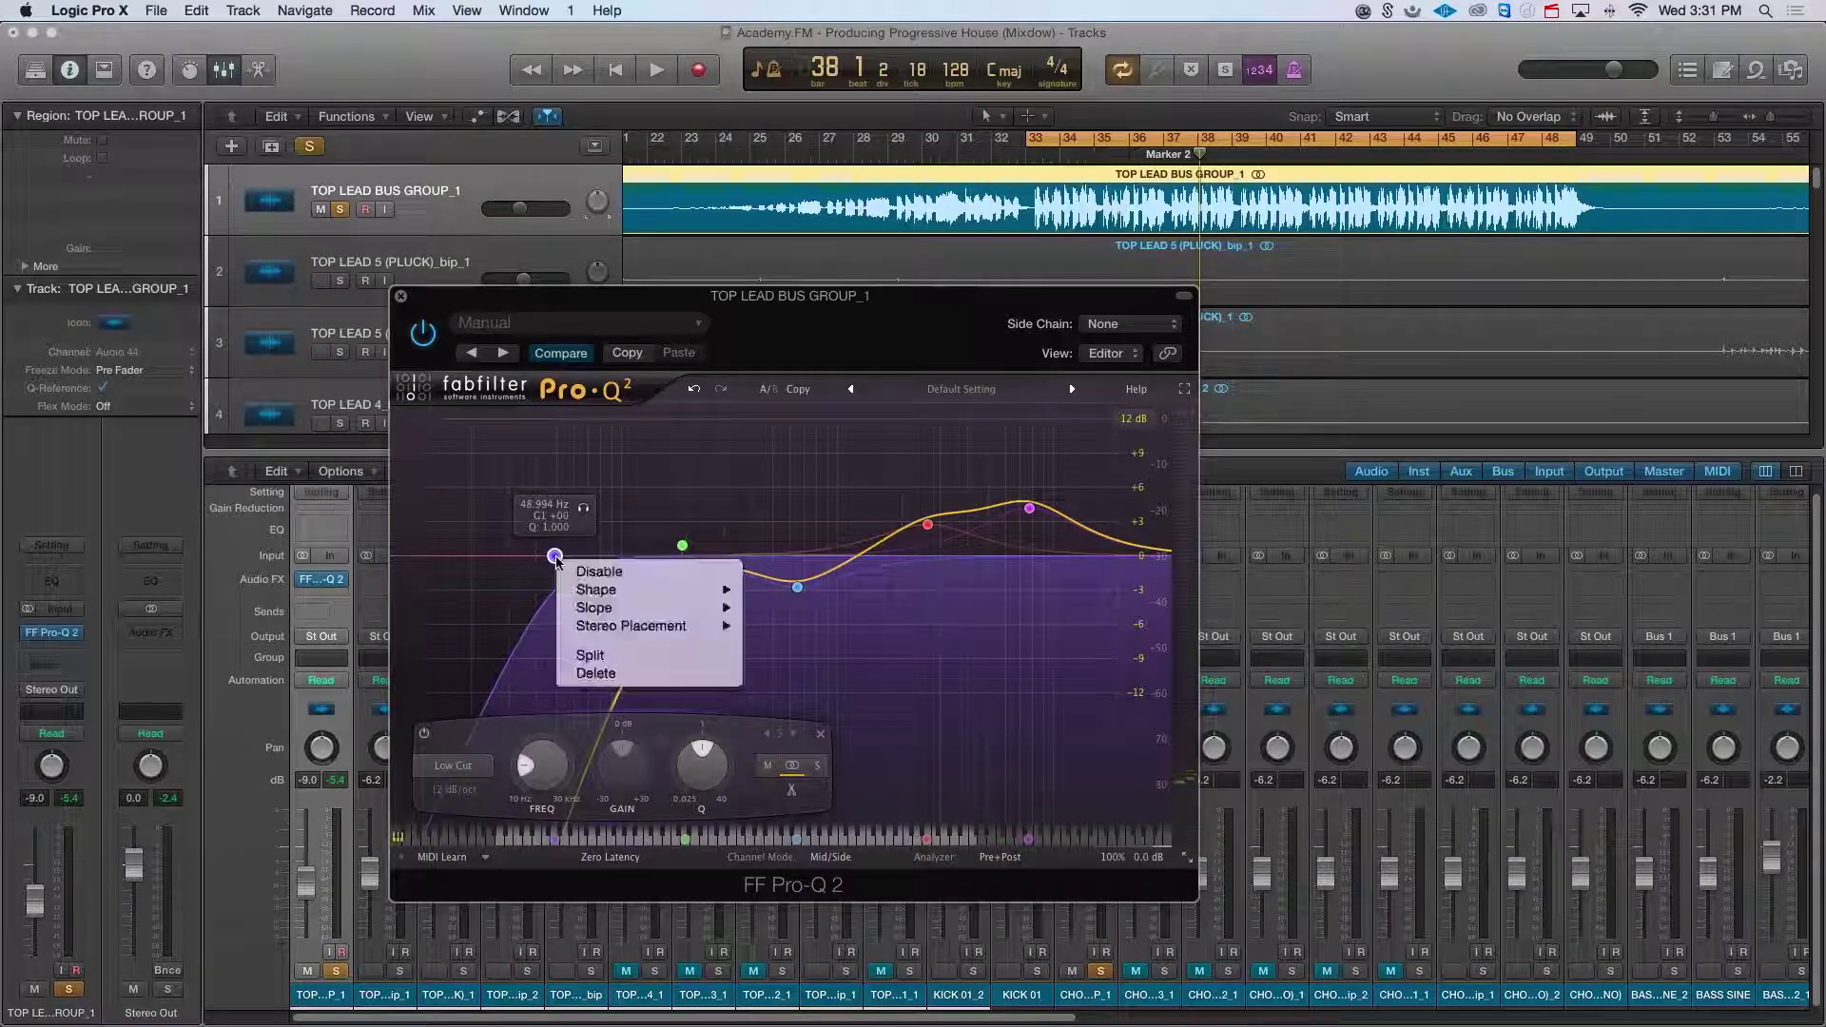
{"action": "left_click", "coordinate": [771, 644]}
Step: Add a side-only bell boost of about 5.2 dB near 2 kHz to the top lead EQ and play it back
{"action": "left_click_drag", "start_coordinate": [789, 556], "coordinate": [907, 495]}
{"action": "key", "text": "space"}
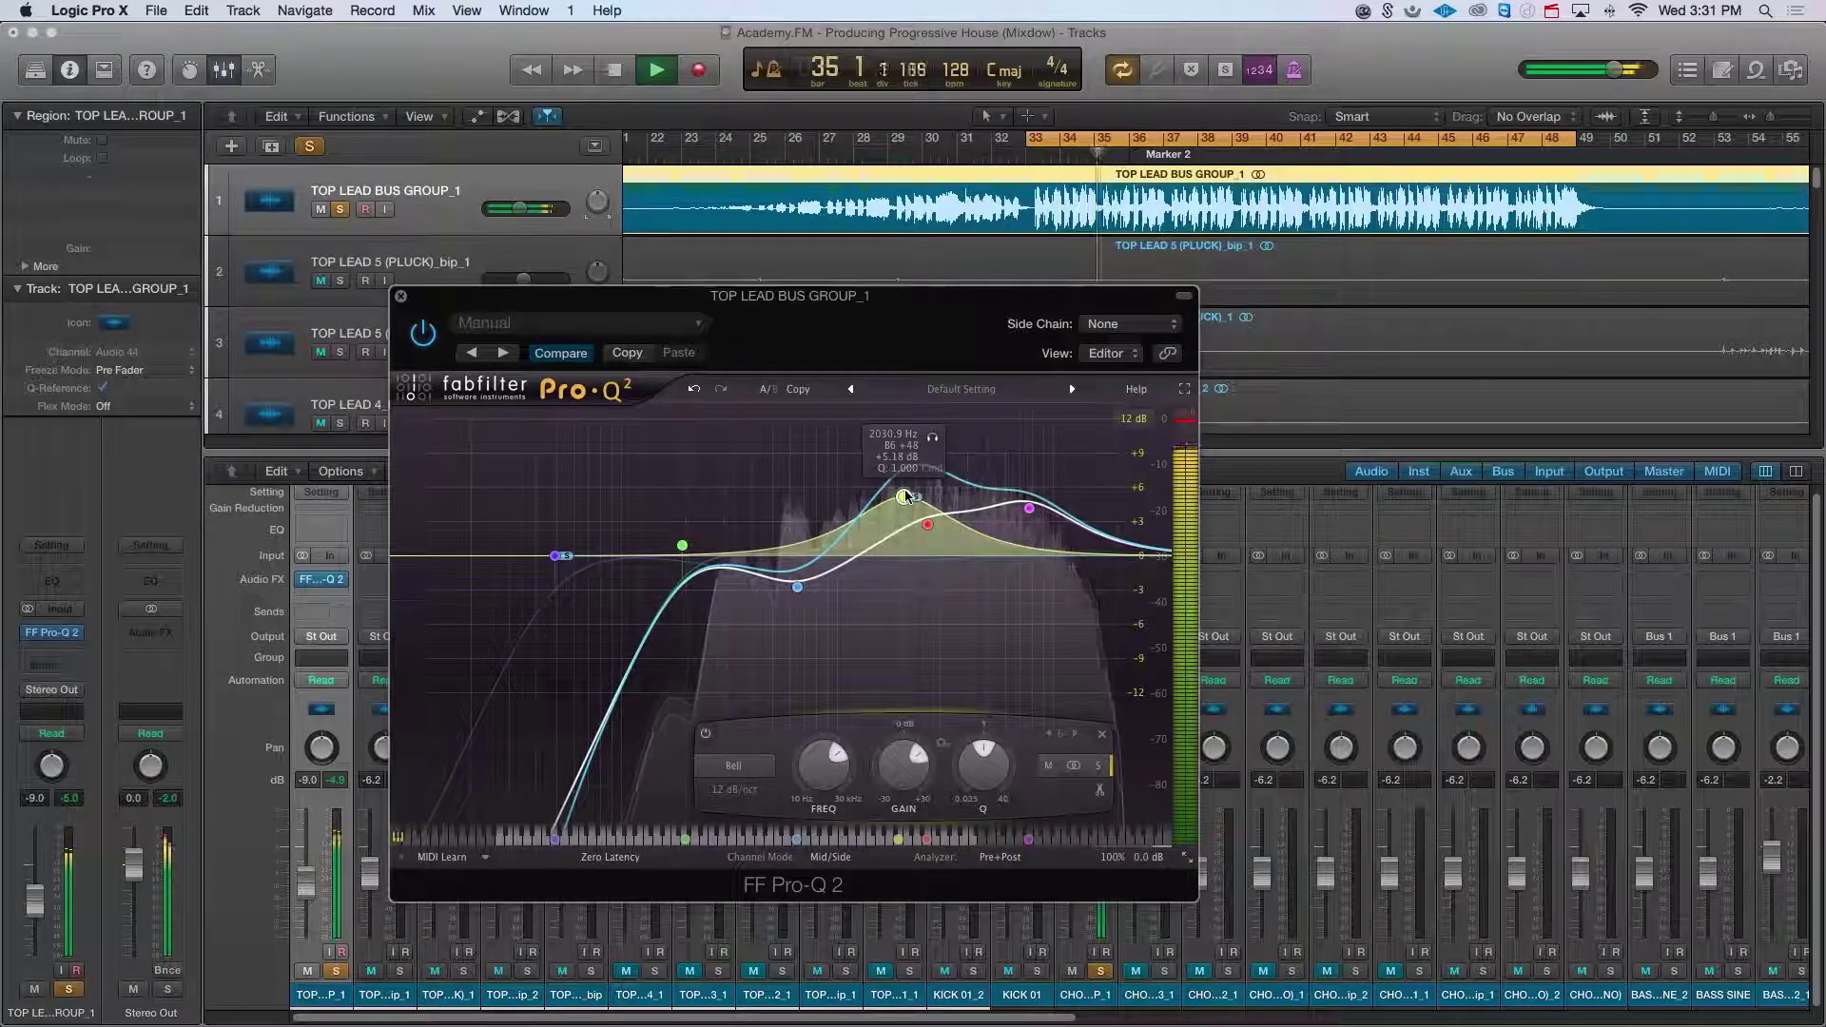
{"action": "key", "text": "space"}
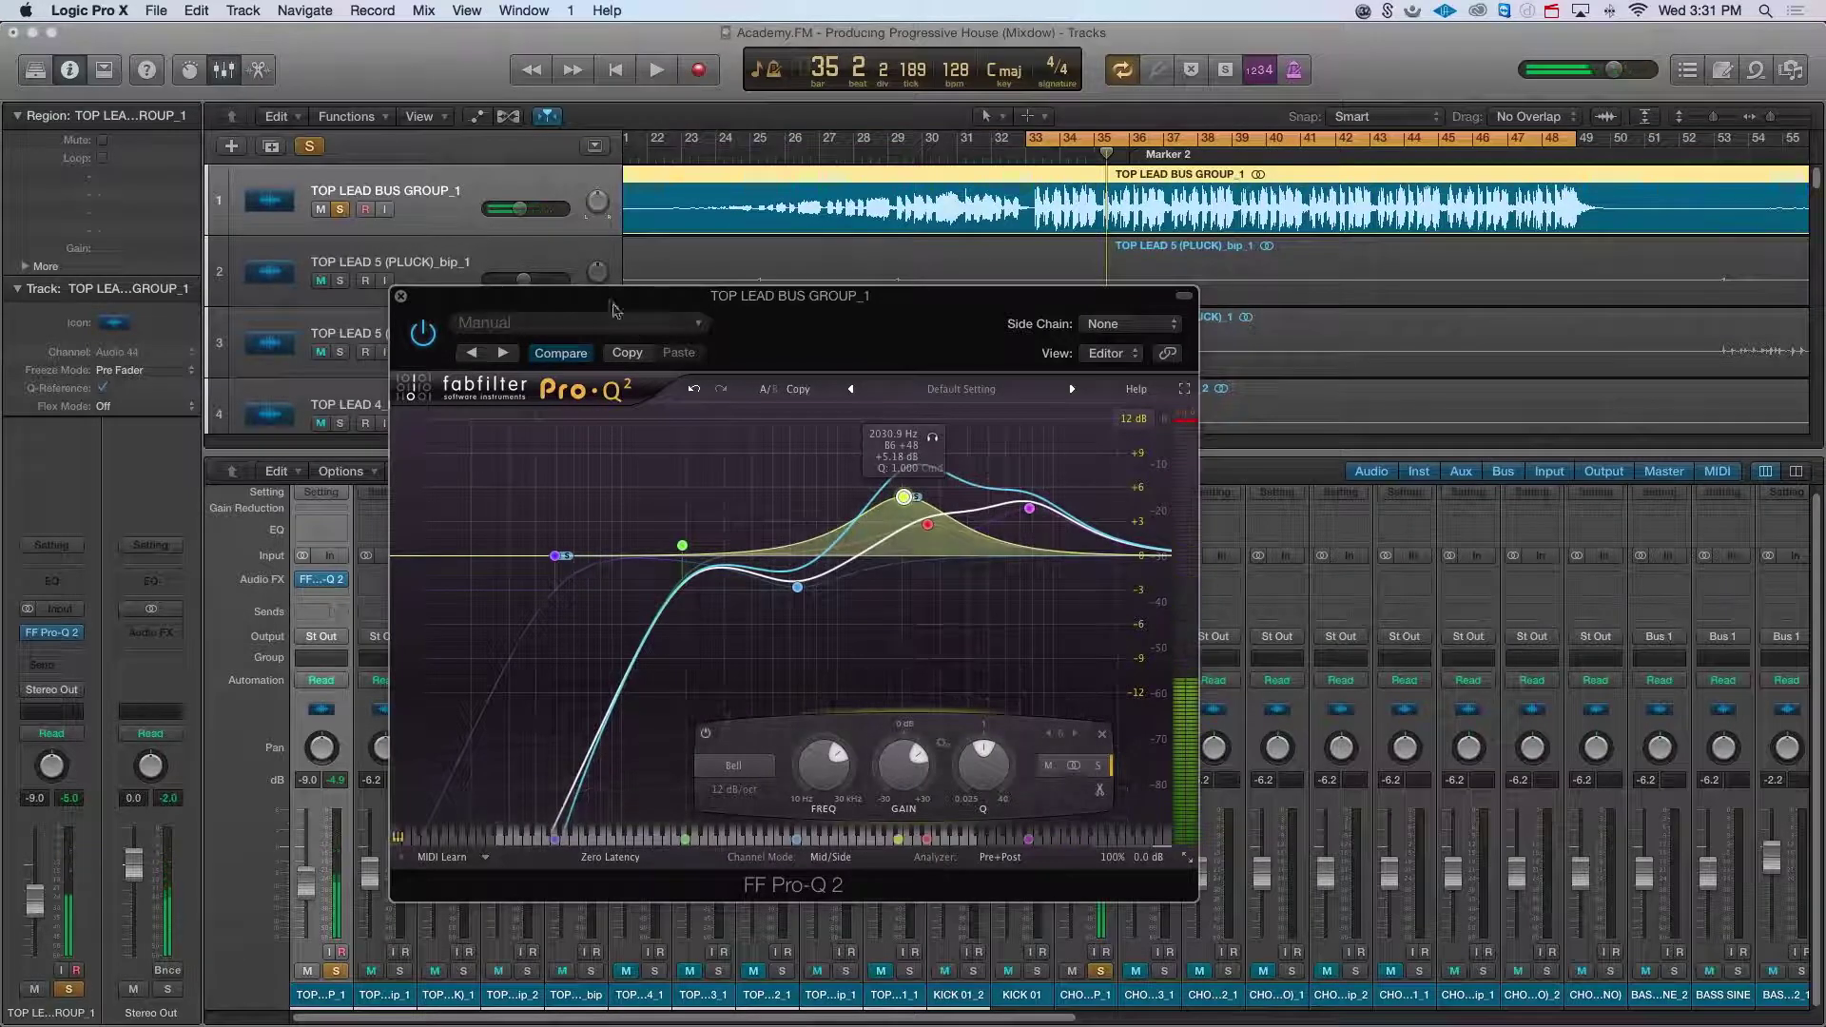
Step: Close the top lead EQ and the mixer, and shrink the track rows to fit more tracks
{"action": "left_click", "coordinate": [398, 297]}
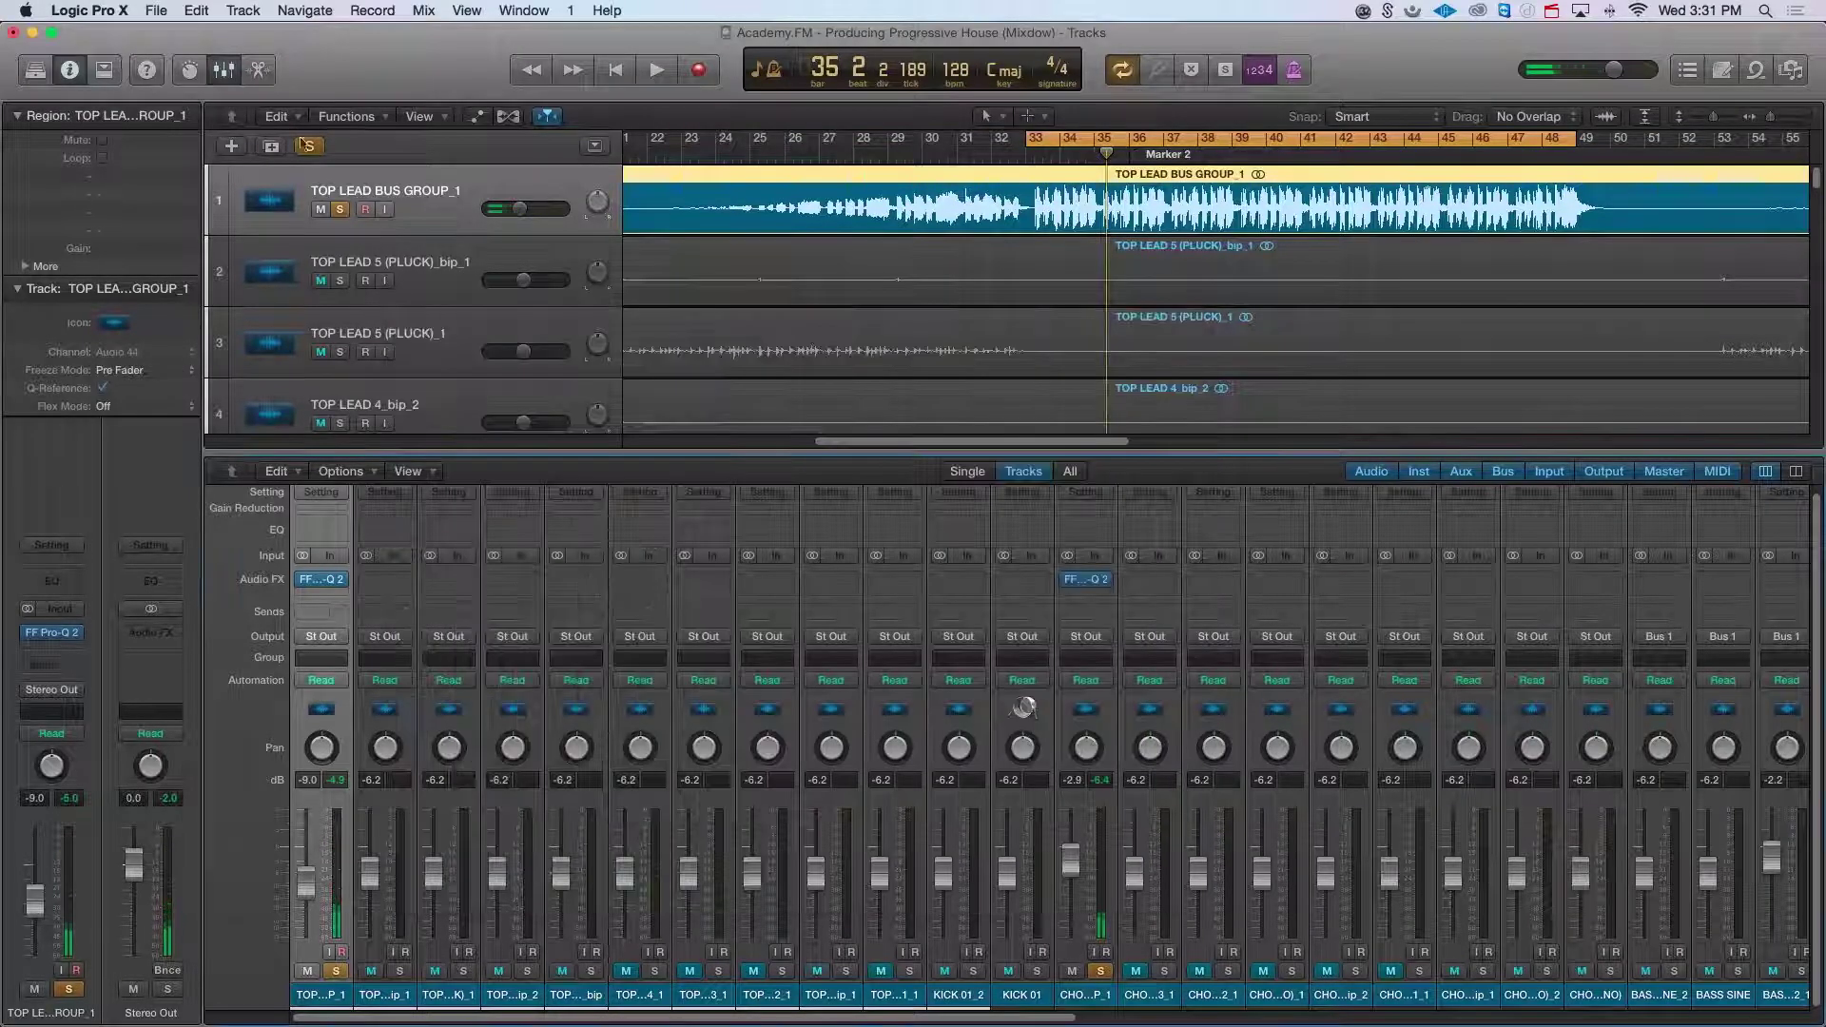
{"action": "left_click", "coordinate": [225, 76]}
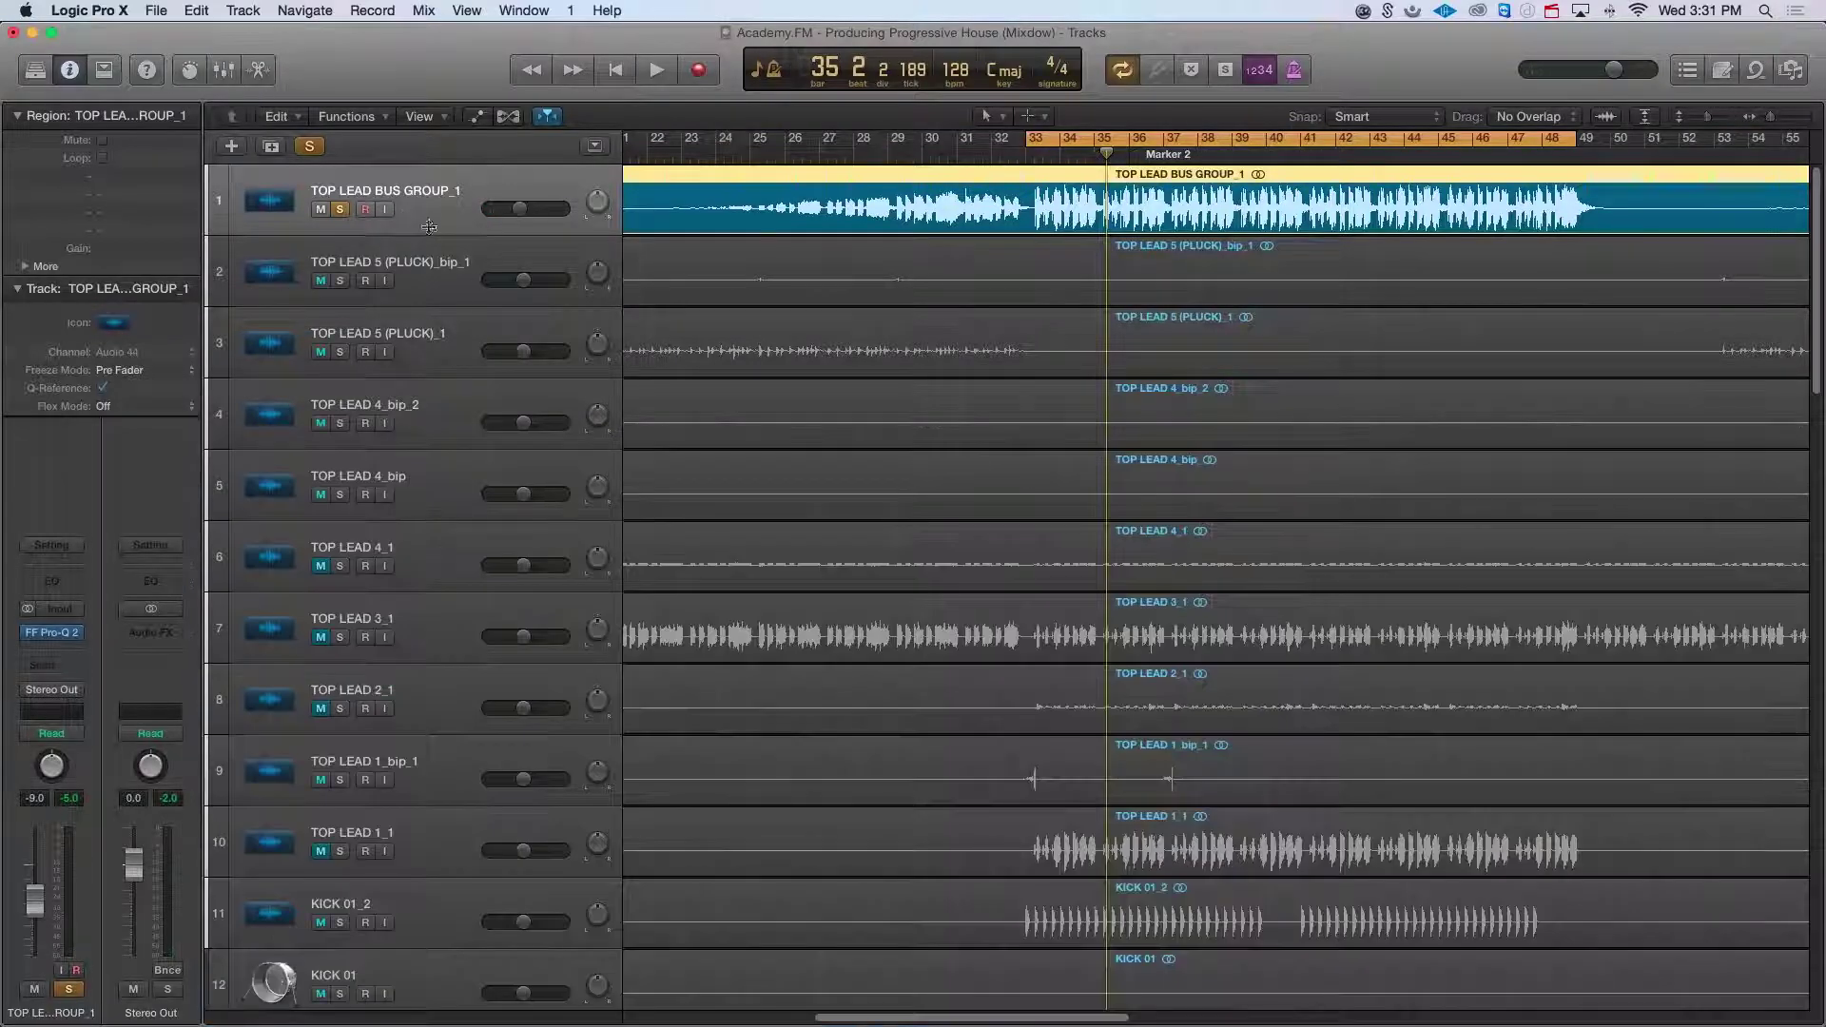
{"action": "key", "text": "super+Up"}
{"action": "key", "text": "super+Up"}
{"action": "key", "text": "super+Up"}
{"action": "key", "text": "super+Up"}
{"action": "key", "text": "super+Up"}
{"action": "key", "text": "super+Up"}
{"action": "key", "text": "super+Up"}
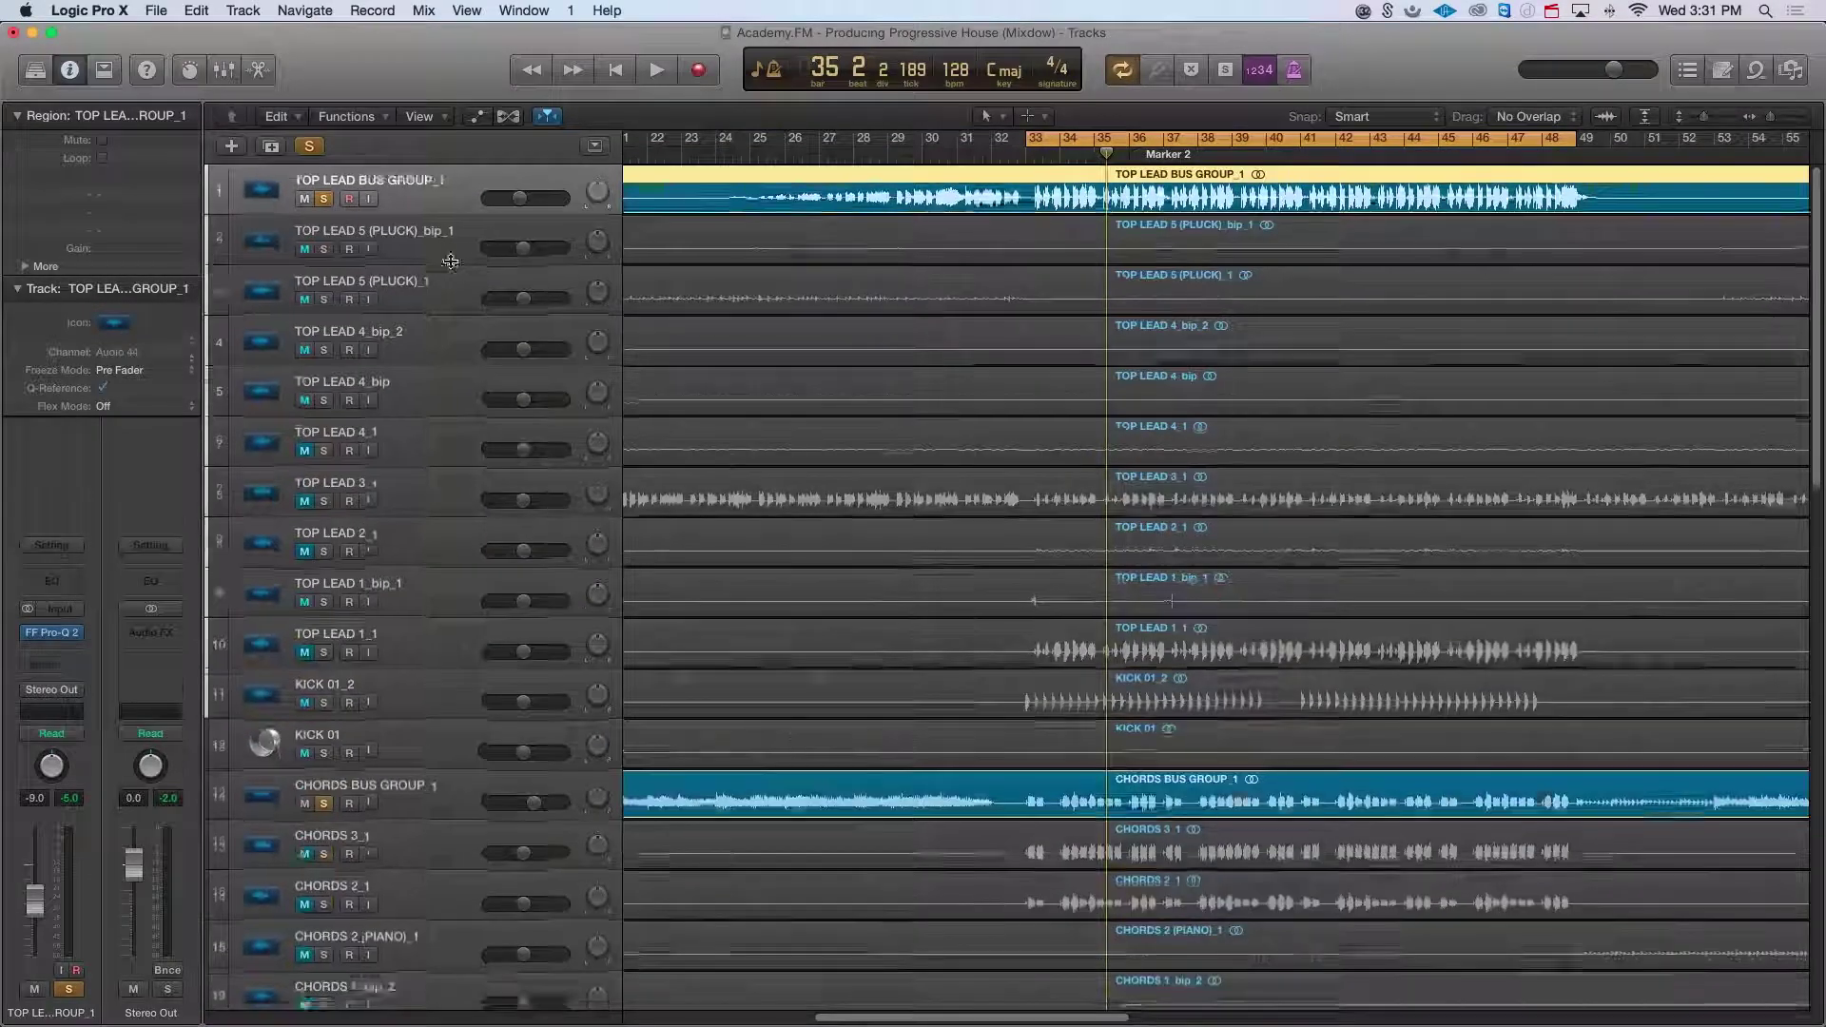
Step: Solo BASS SINE_2, BASS SINE, BASS NOISE 2_1 and BASS NOISE 1_1, and play them with the chords and top lead
{"action": "scroll", "coordinate": [557, 673], "scroll_direction": "down", "scroll_amount": 5}
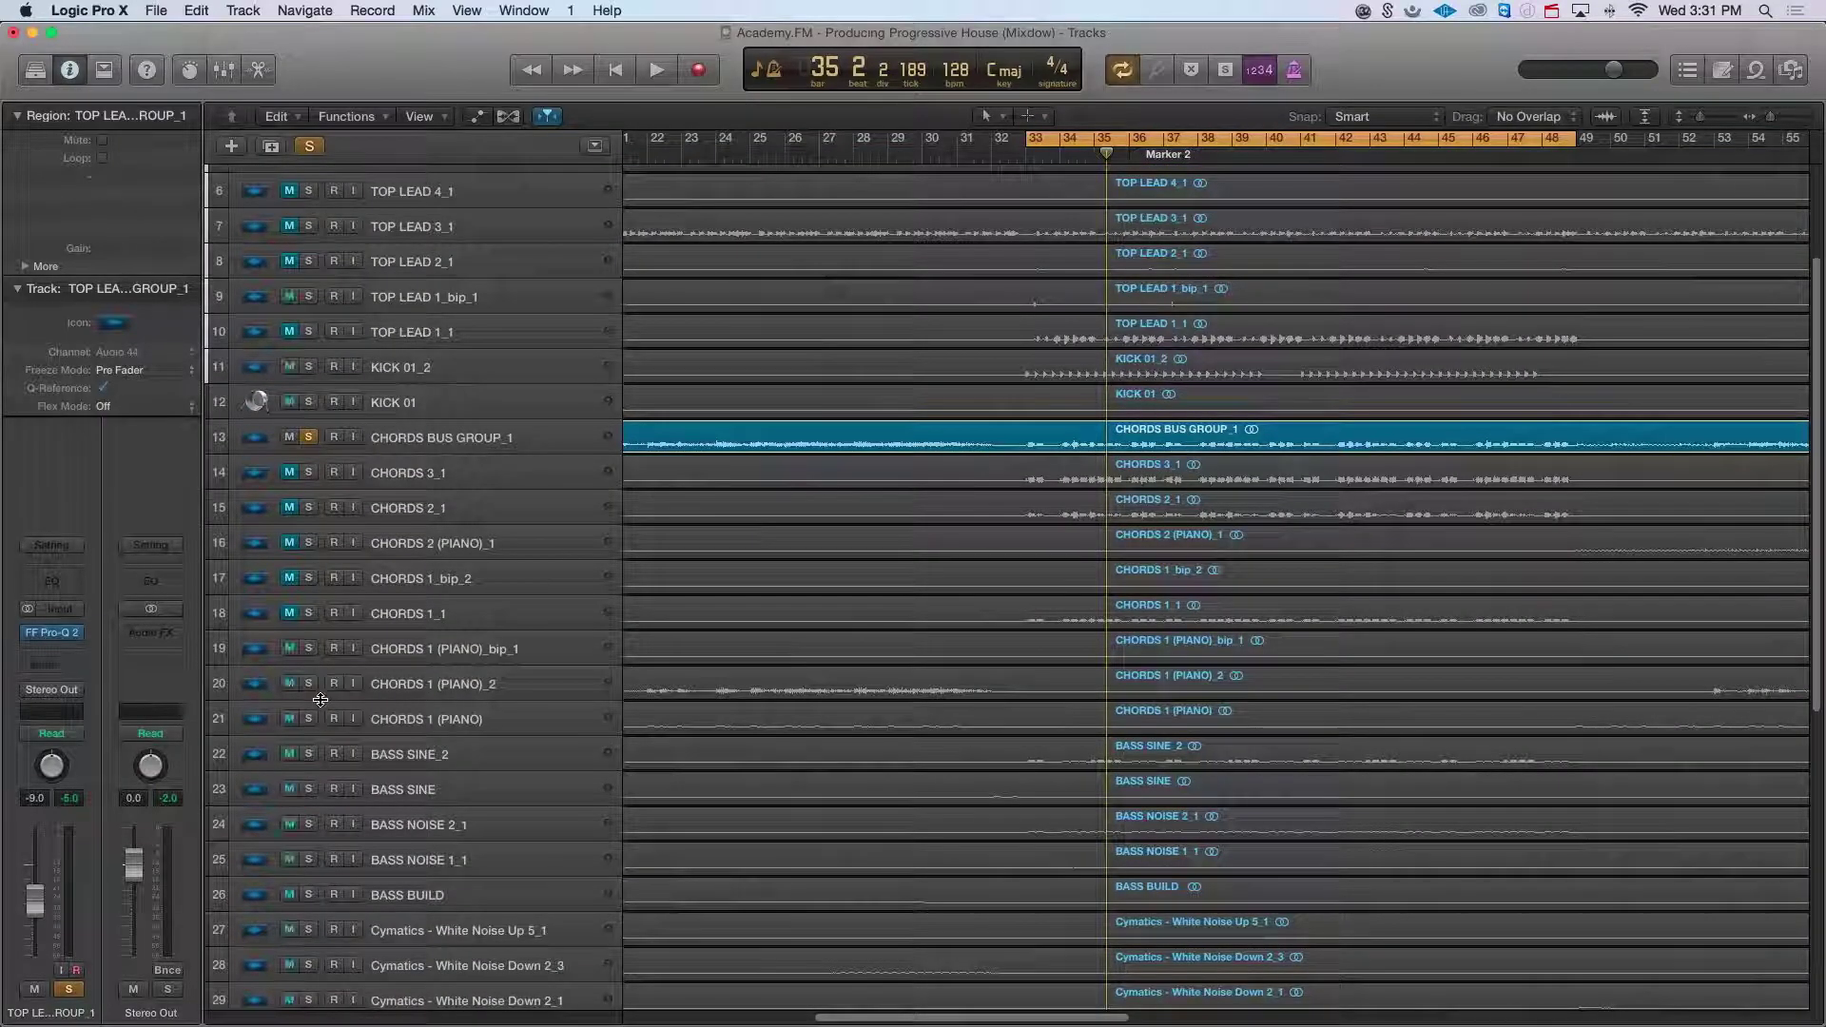
{"action": "scroll", "coordinate": [1014, 457], "scroll_direction": "down", "scroll_amount": 1}
{"action": "scroll", "coordinate": [420, 459], "scroll_direction": "down", "scroll_amount": 7}
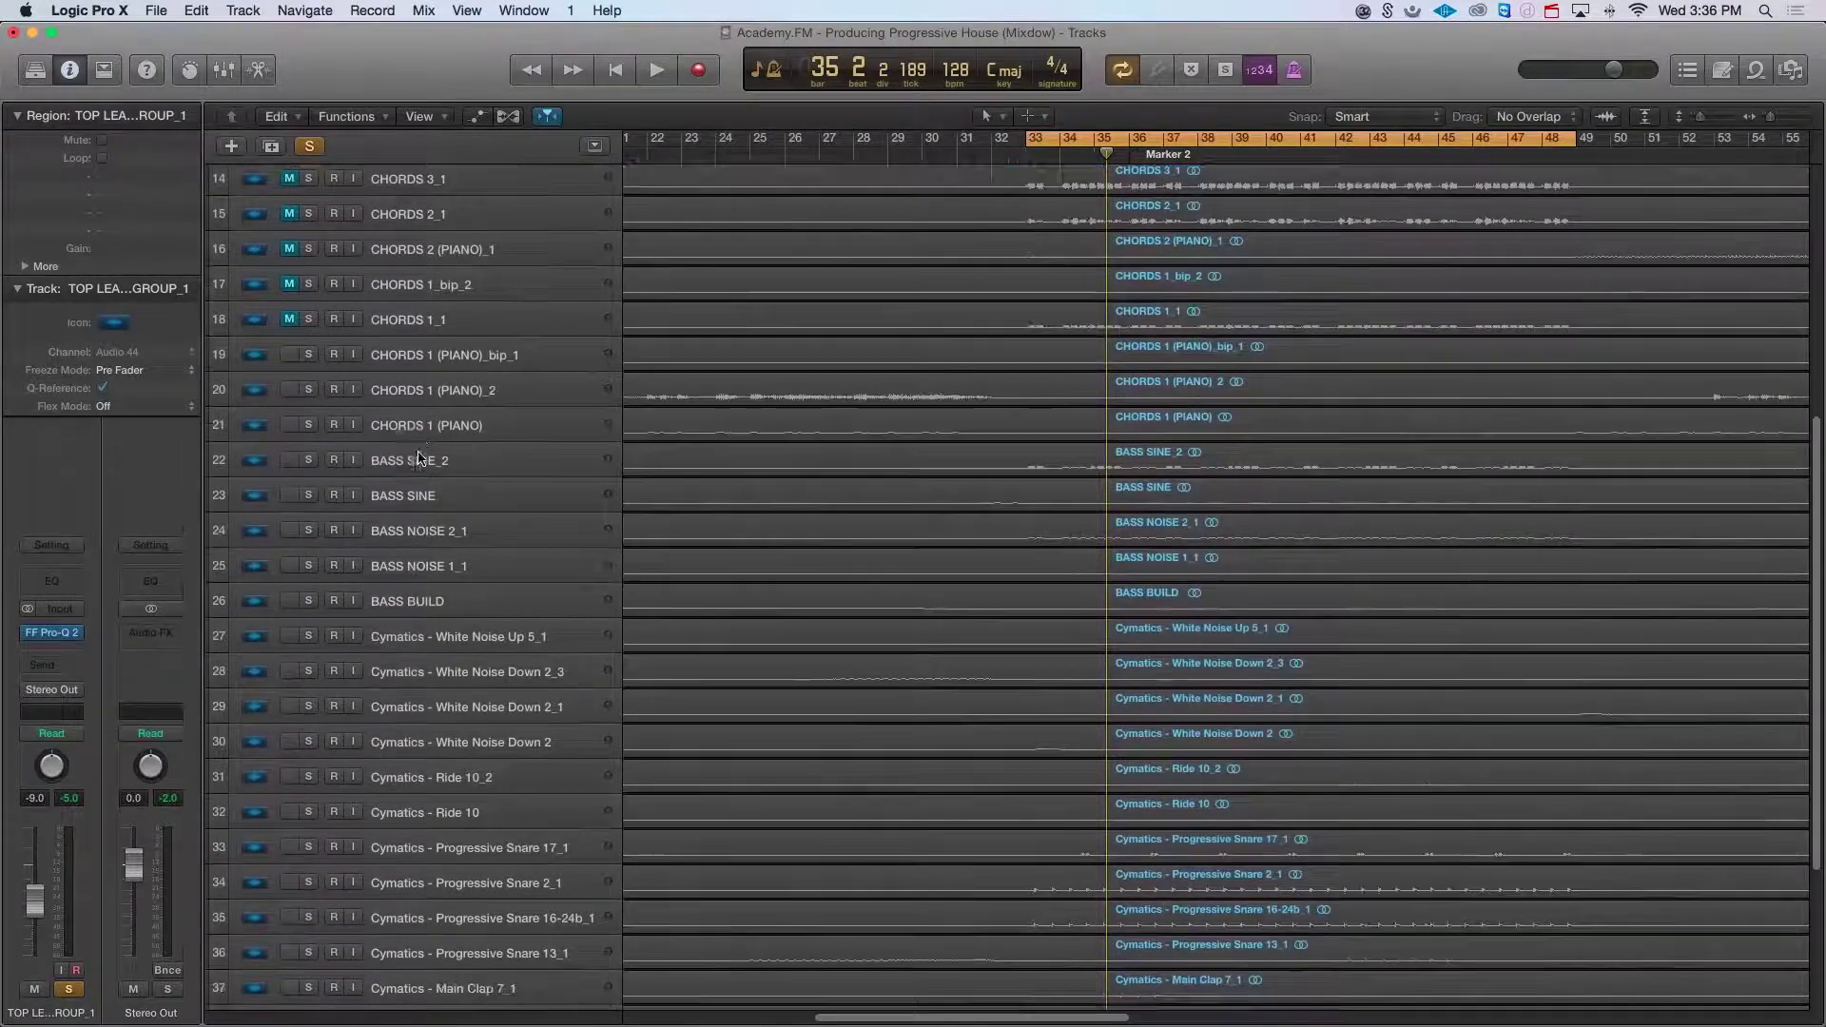
{"action": "left_click_drag", "start_coordinate": [317, 463], "coordinate": [324, 560]}
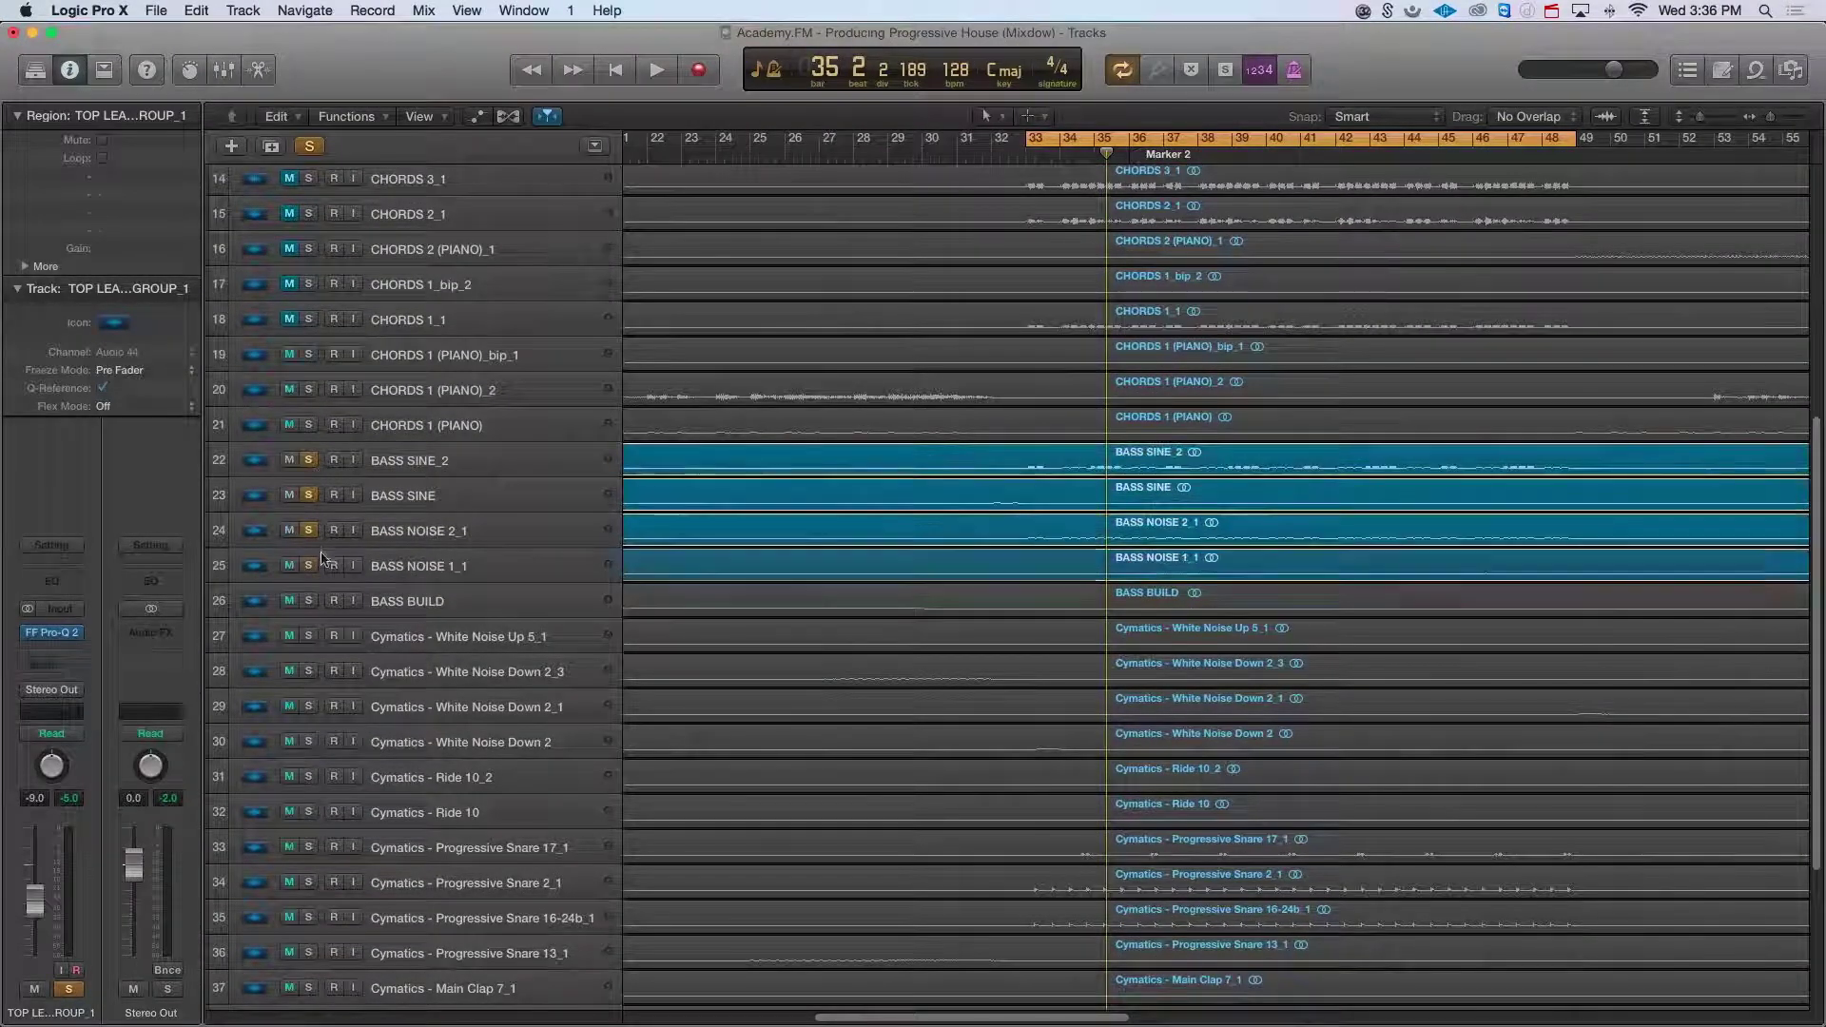
{"action": "key", "text": "space"}
{"action": "scroll", "coordinate": [829, 530], "scroll_direction": "up", "scroll_amount": 7}
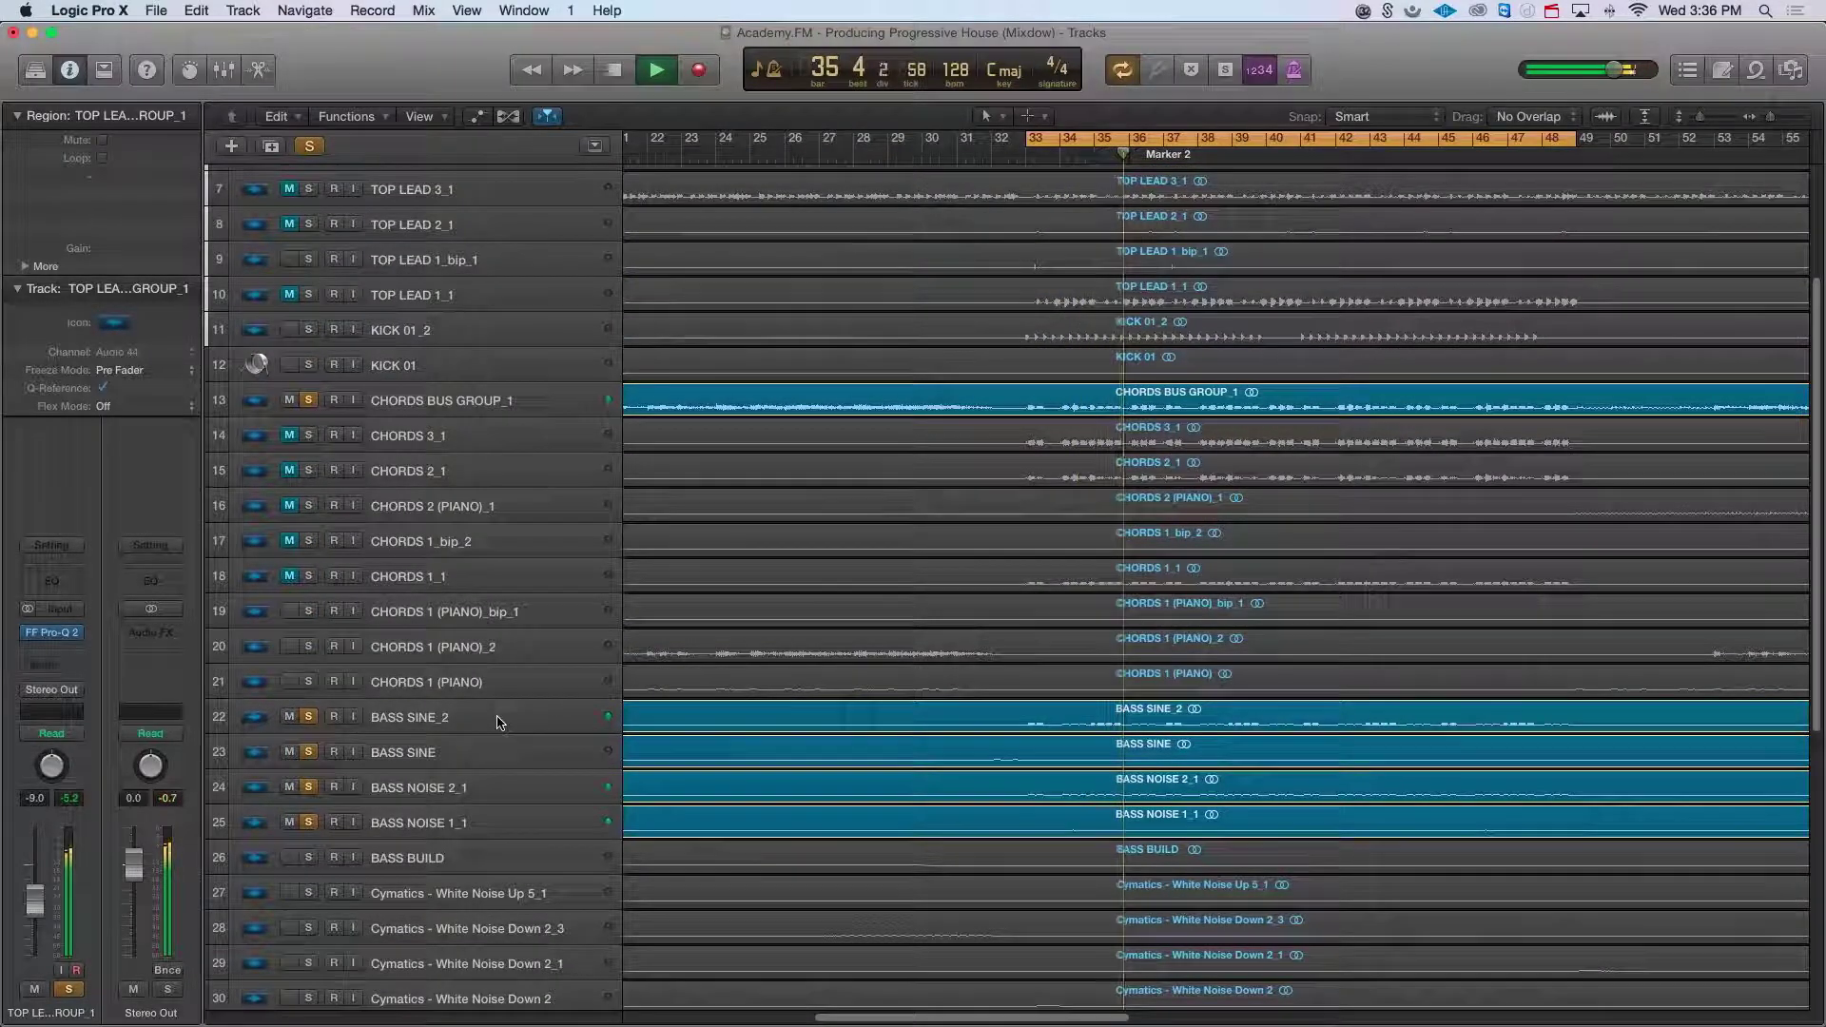
{"action": "scroll", "coordinate": [492, 722], "scroll_direction": "up", "scroll_amount": 6}
{"action": "key", "text": "space"}
Step: Unsolo TOP LEAD BUS GROUP_1 and CHORDS BUS GROUP_1
{"action": "left_click", "coordinate": [307, 187]}
{"action": "left_click", "coordinate": [309, 604]}
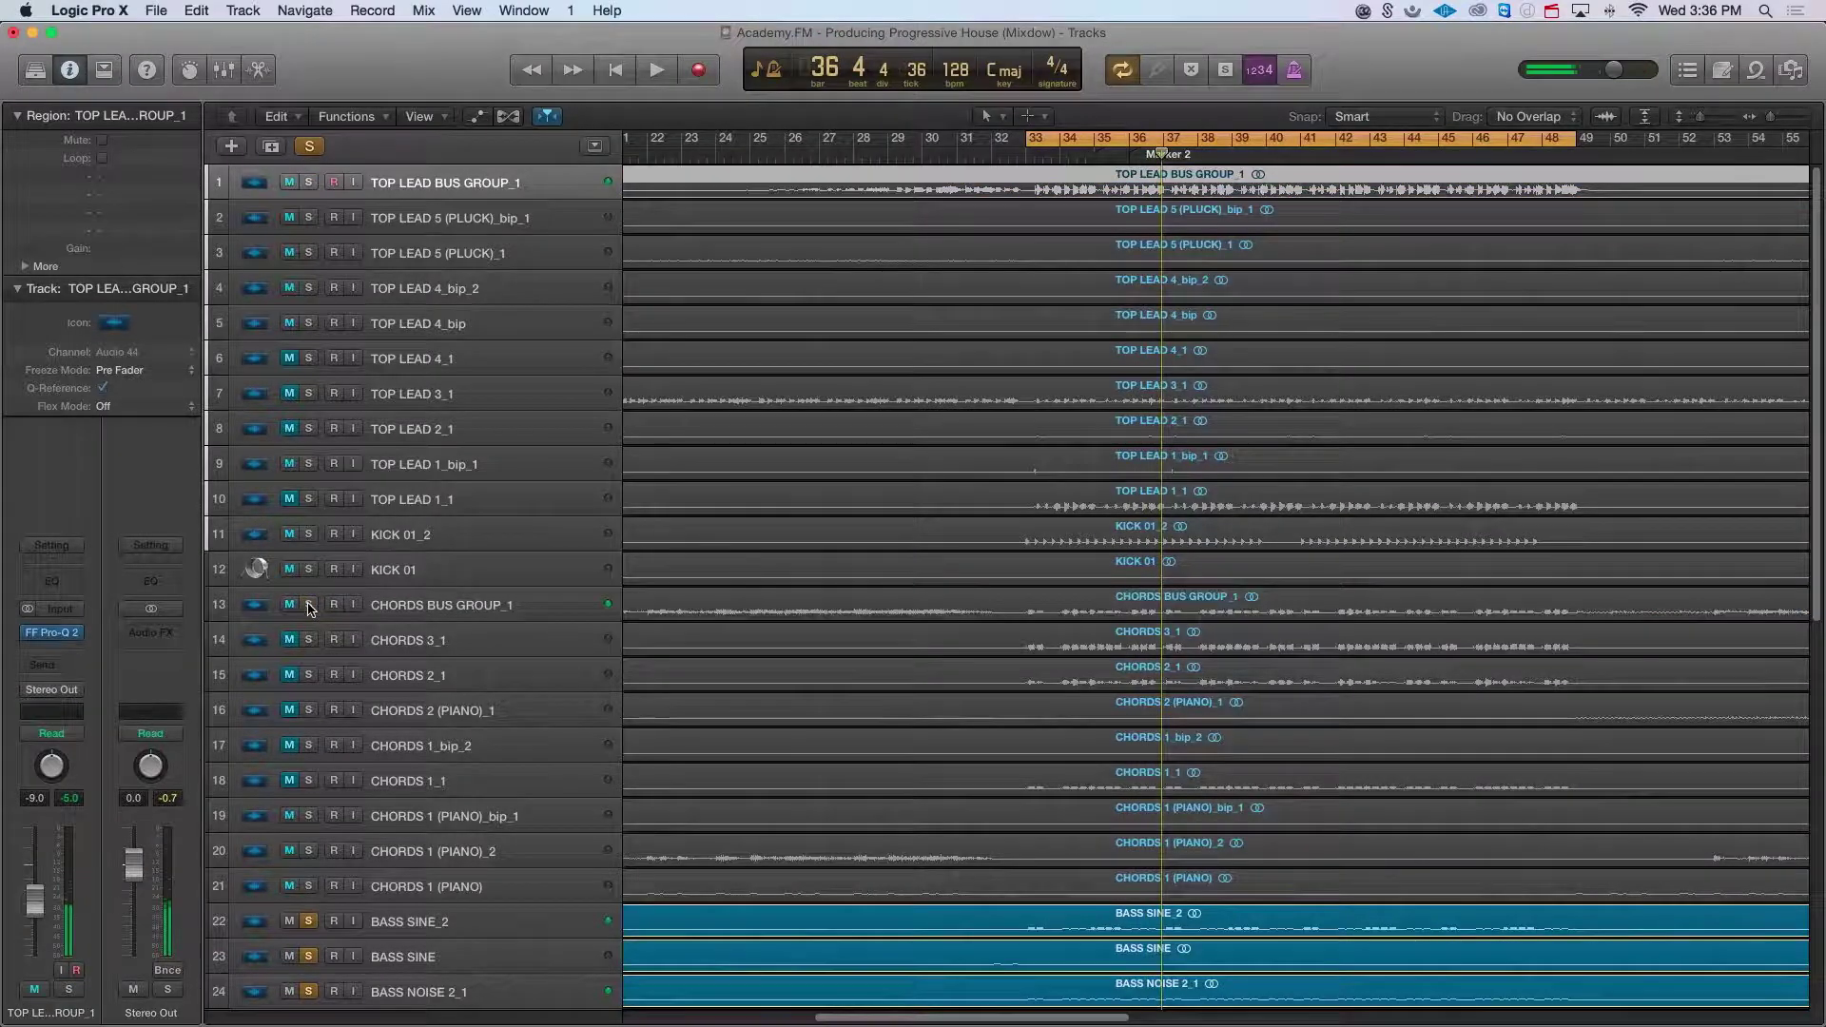
{"action": "scroll", "coordinate": [428, 647], "scroll_direction": "down", "scroll_amount": 5}
Step: Enlarge the track rows and unsolo BASS SINE, BASS NOISE 2_1 and BASS NOISE 1_1, keeping BASS SINE_2 soloed and selected
{"action": "left_click", "coordinate": [443, 745]}
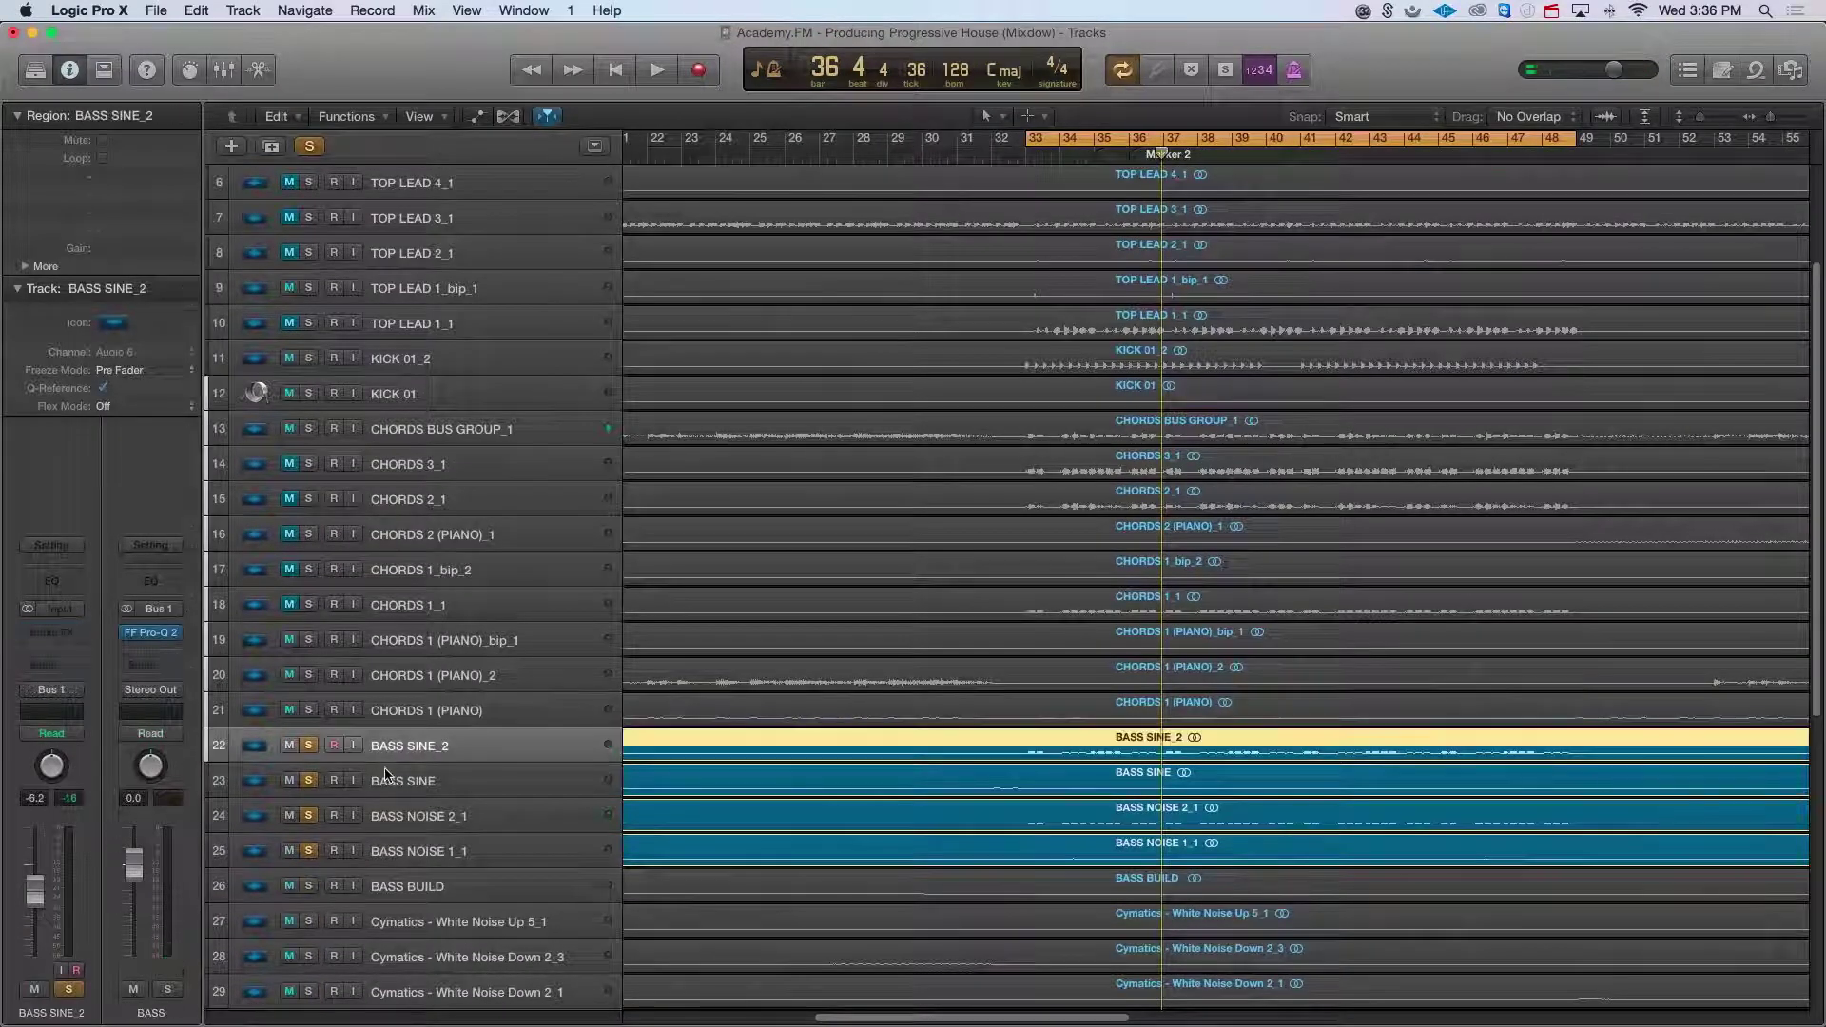
{"action": "left_click", "coordinate": [348, 793]}
{"action": "scroll", "coordinate": [558, 775], "scroll_direction": "down", "scroll_amount": 1}
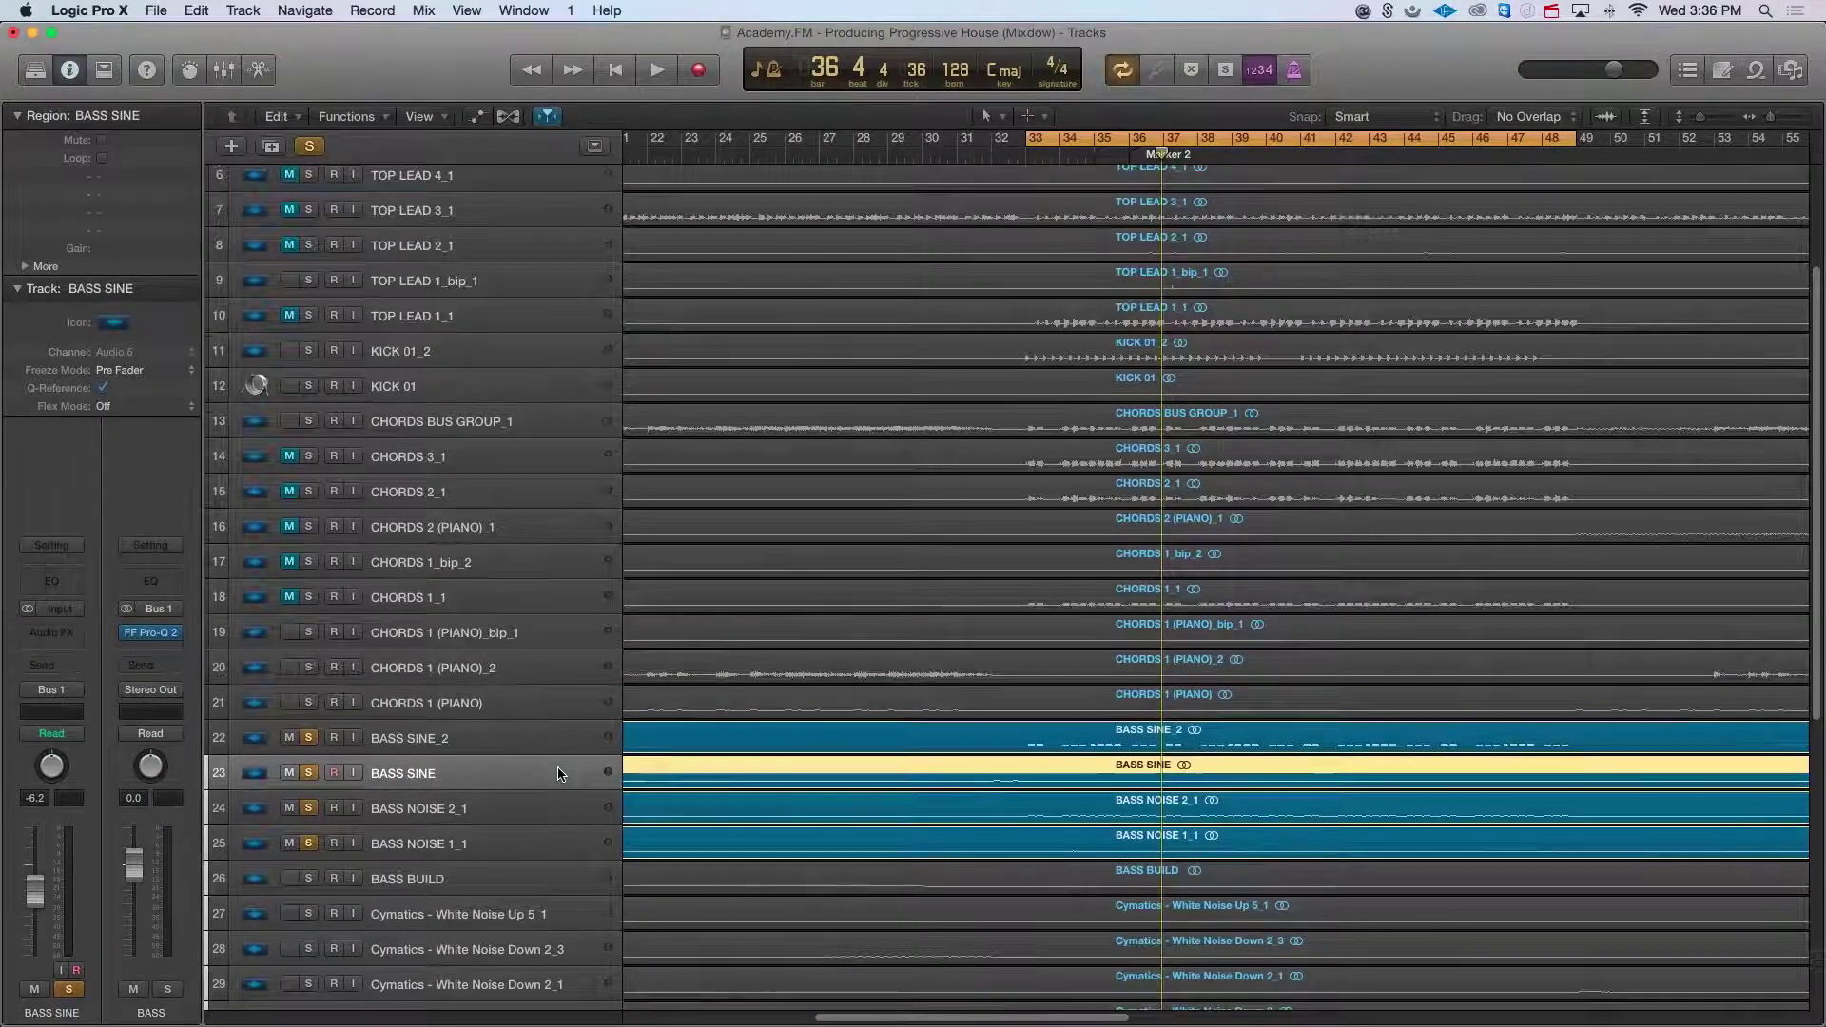
{"action": "key", "text": "super+Down"}
{"action": "key", "text": "super+Down"}
{"action": "key", "text": "super+Down"}
{"action": "key", "text": "super+Down"}
{"action": "key", "text": "super+Down"}
{"action": "key", "text": "super+Down"}
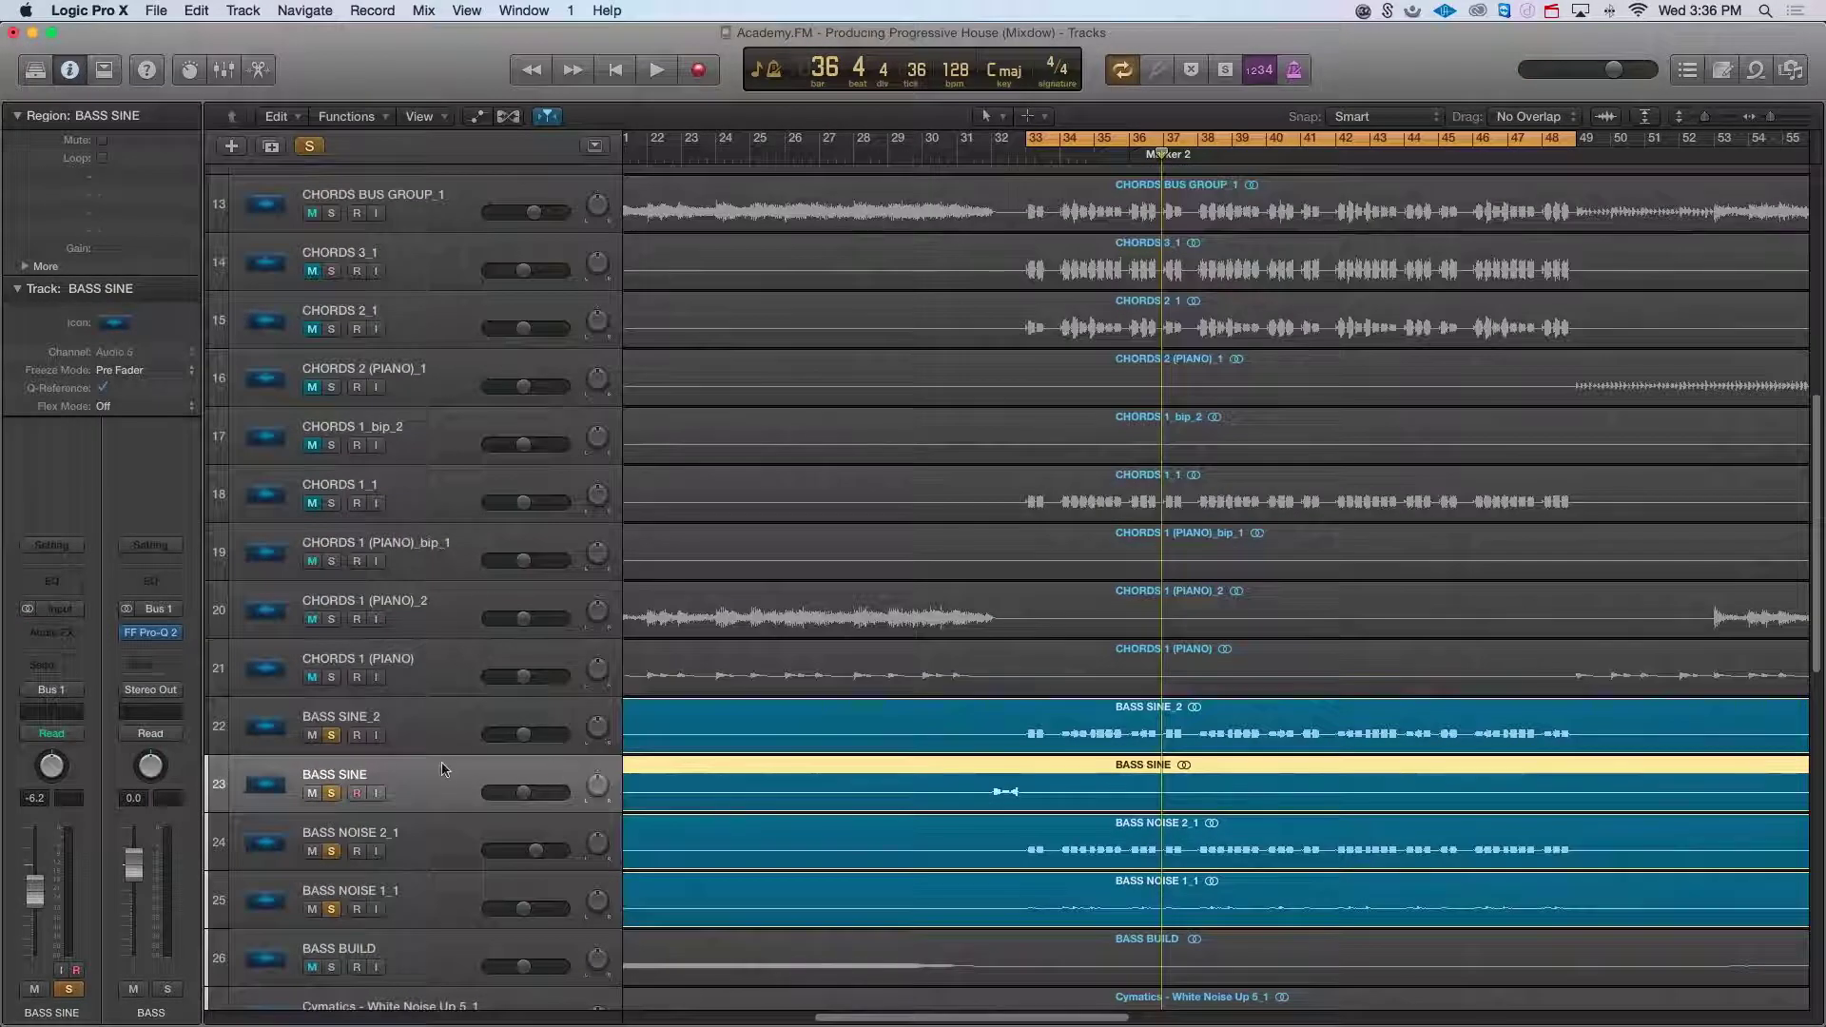
{"action": "scroll", "coordinate": [400, 780], "scroll_direction": "down", "scroll_amount": 1}
{"action": "left_click_drag", "start_coordinate": [333, 789], "coordinate": [338, 890]}
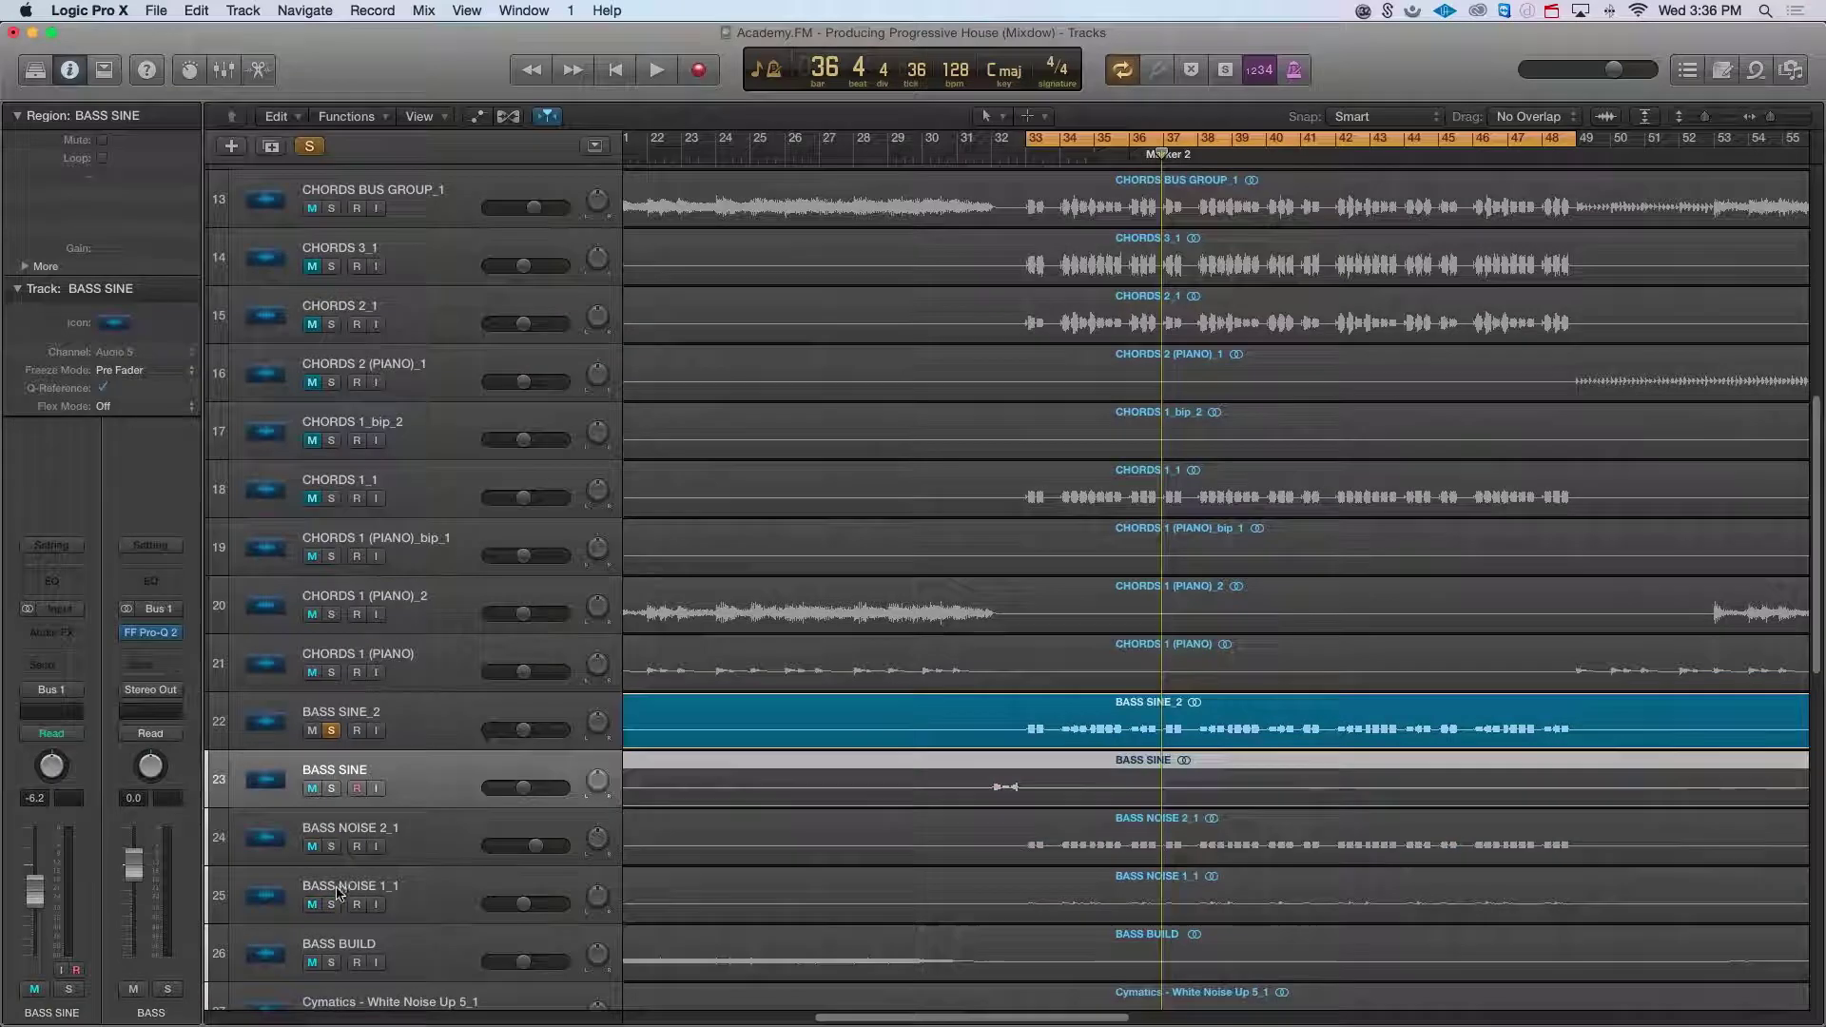
{"action": "left_click", "coordinate": [395, 724]}
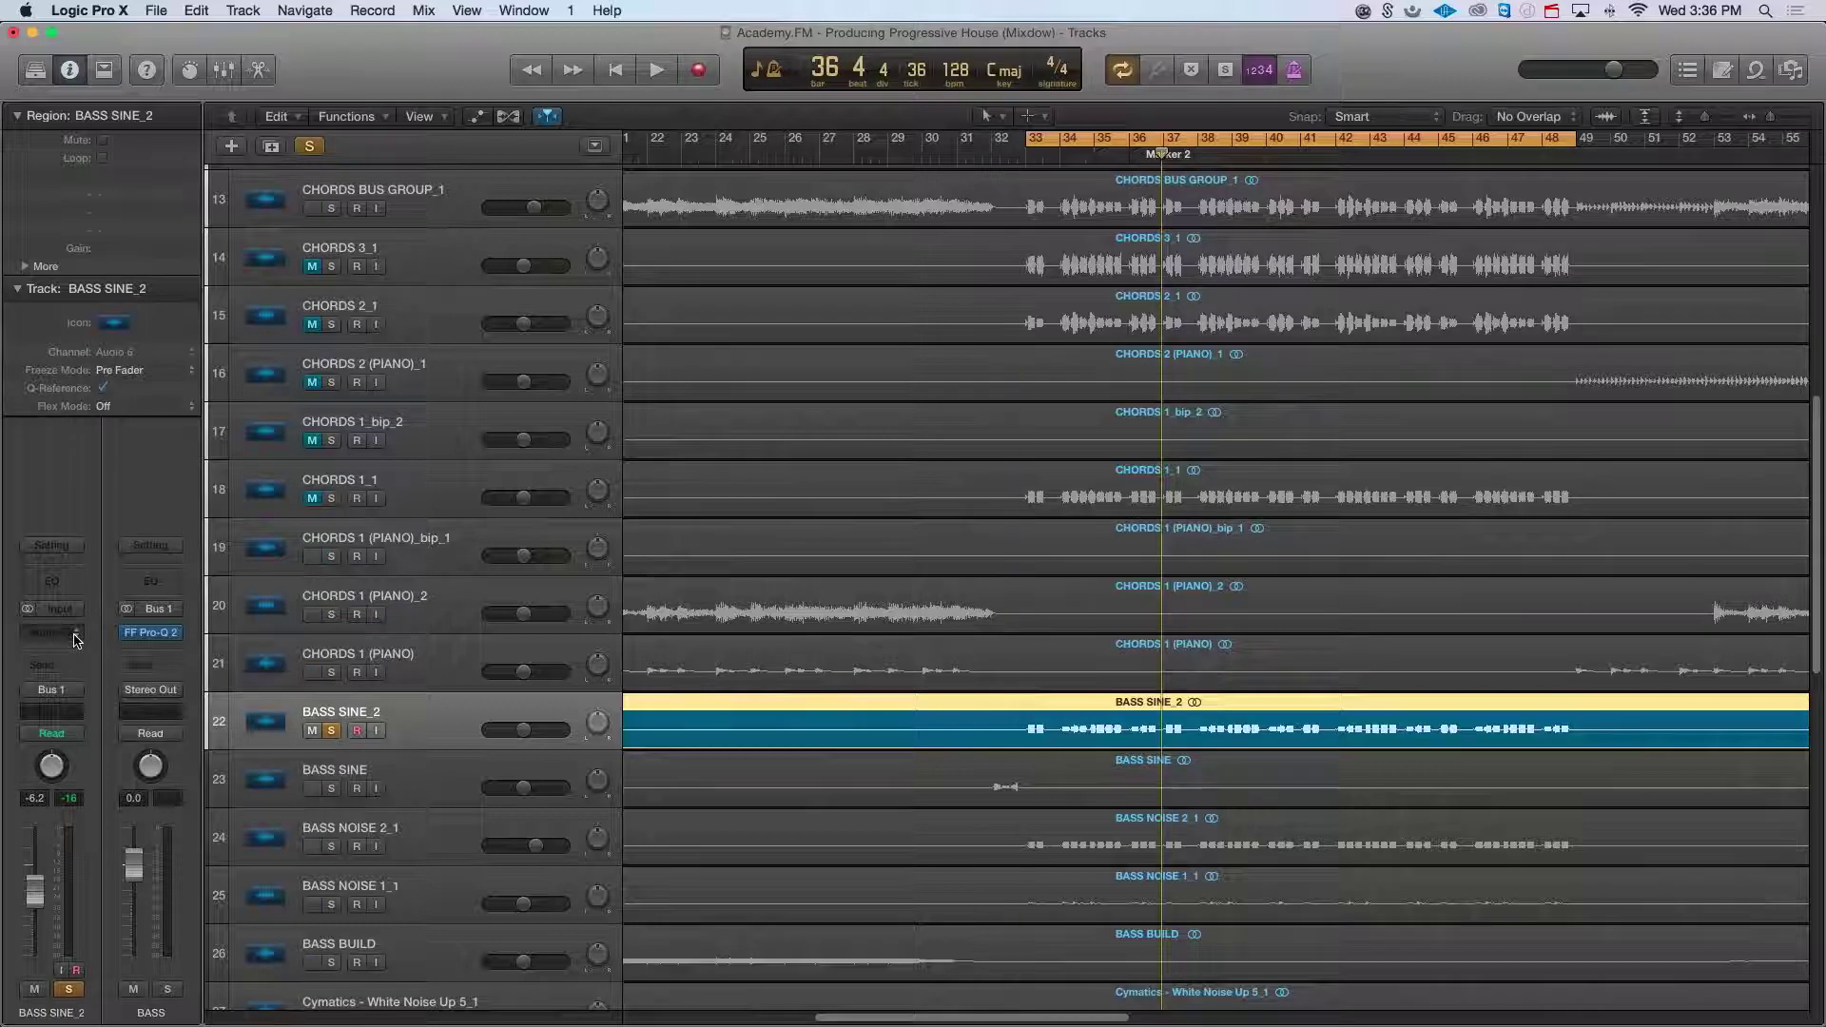
Step: Insert a Direction Mixer on BASS SINE_2 with Spread set to 0.00, and close it with the track unsoloed
{"action": "key", "text": "space"}
{"action": "left_click", "coordinate": [74, 635]}
{"action": "mouse_move", "coordinate": [95, 746]}
{"action": "mouse_move", "coordinate": [200, 761]}
{"action": "left_click", "coordinate": [388, 761]}
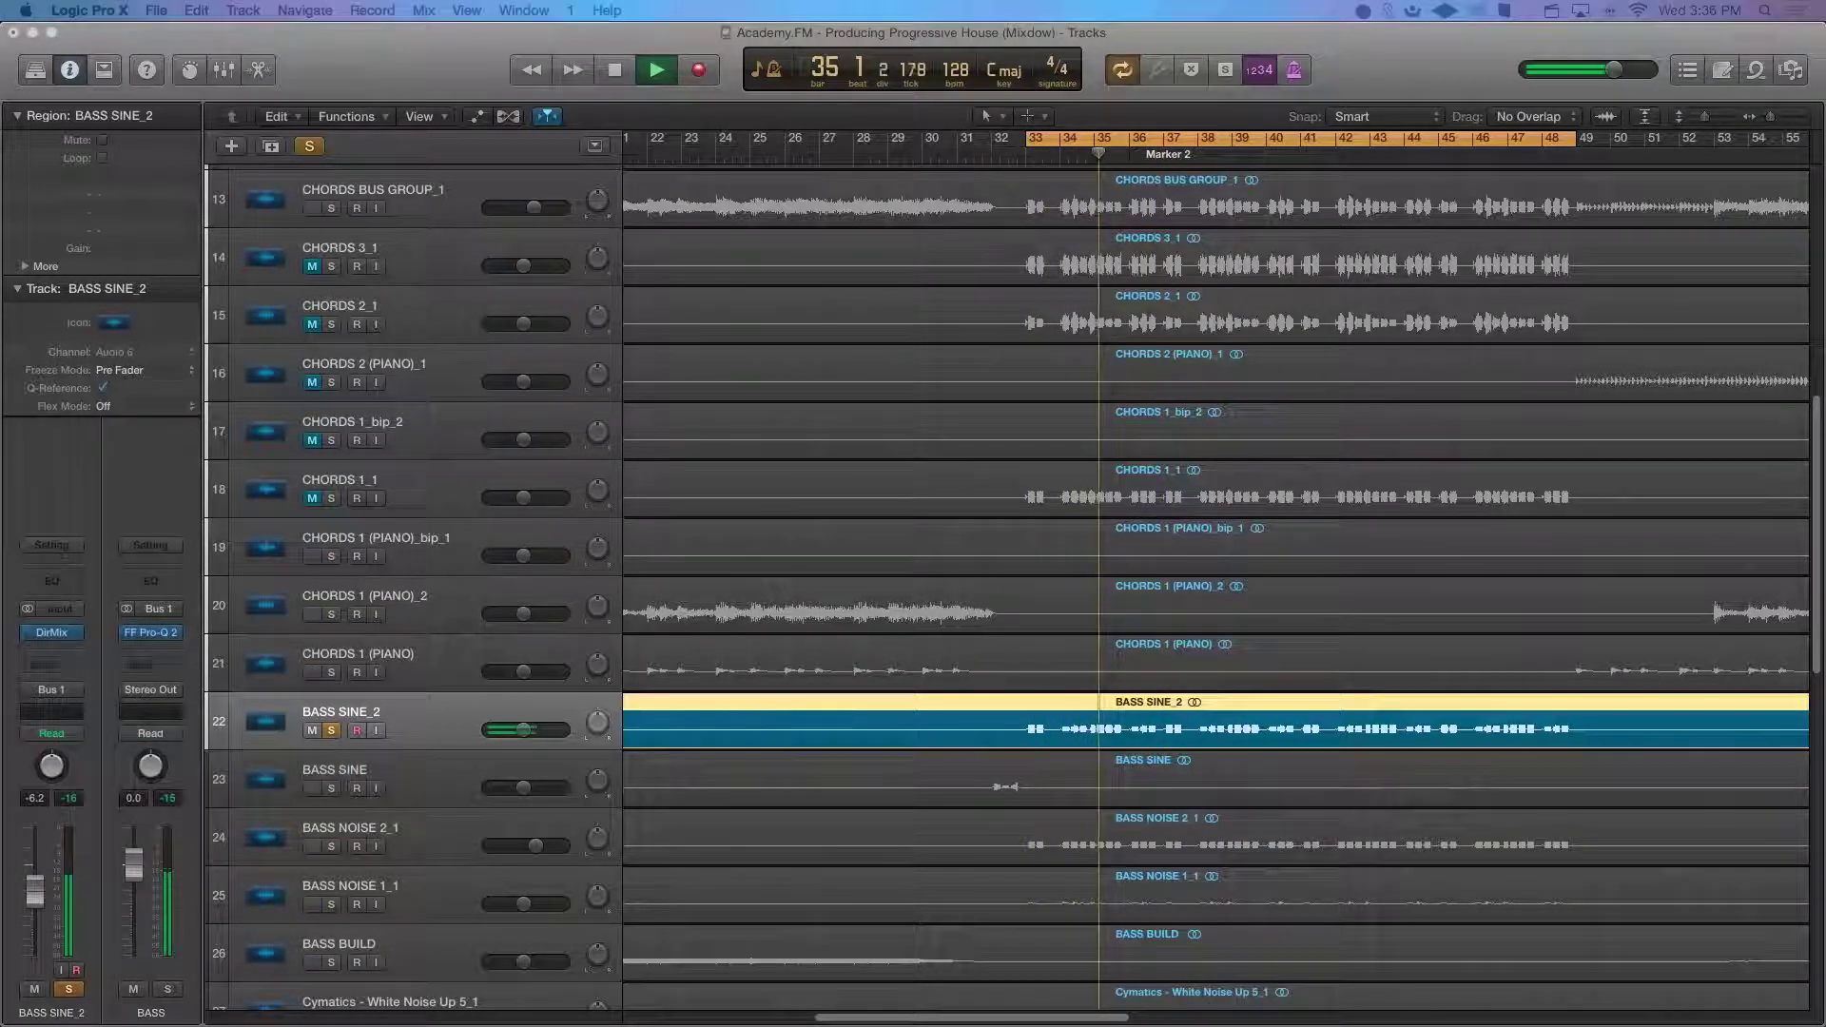
{"action": "left_click_drag", "start_coordinate": [766, 561], "coordinate": [640, 563]}
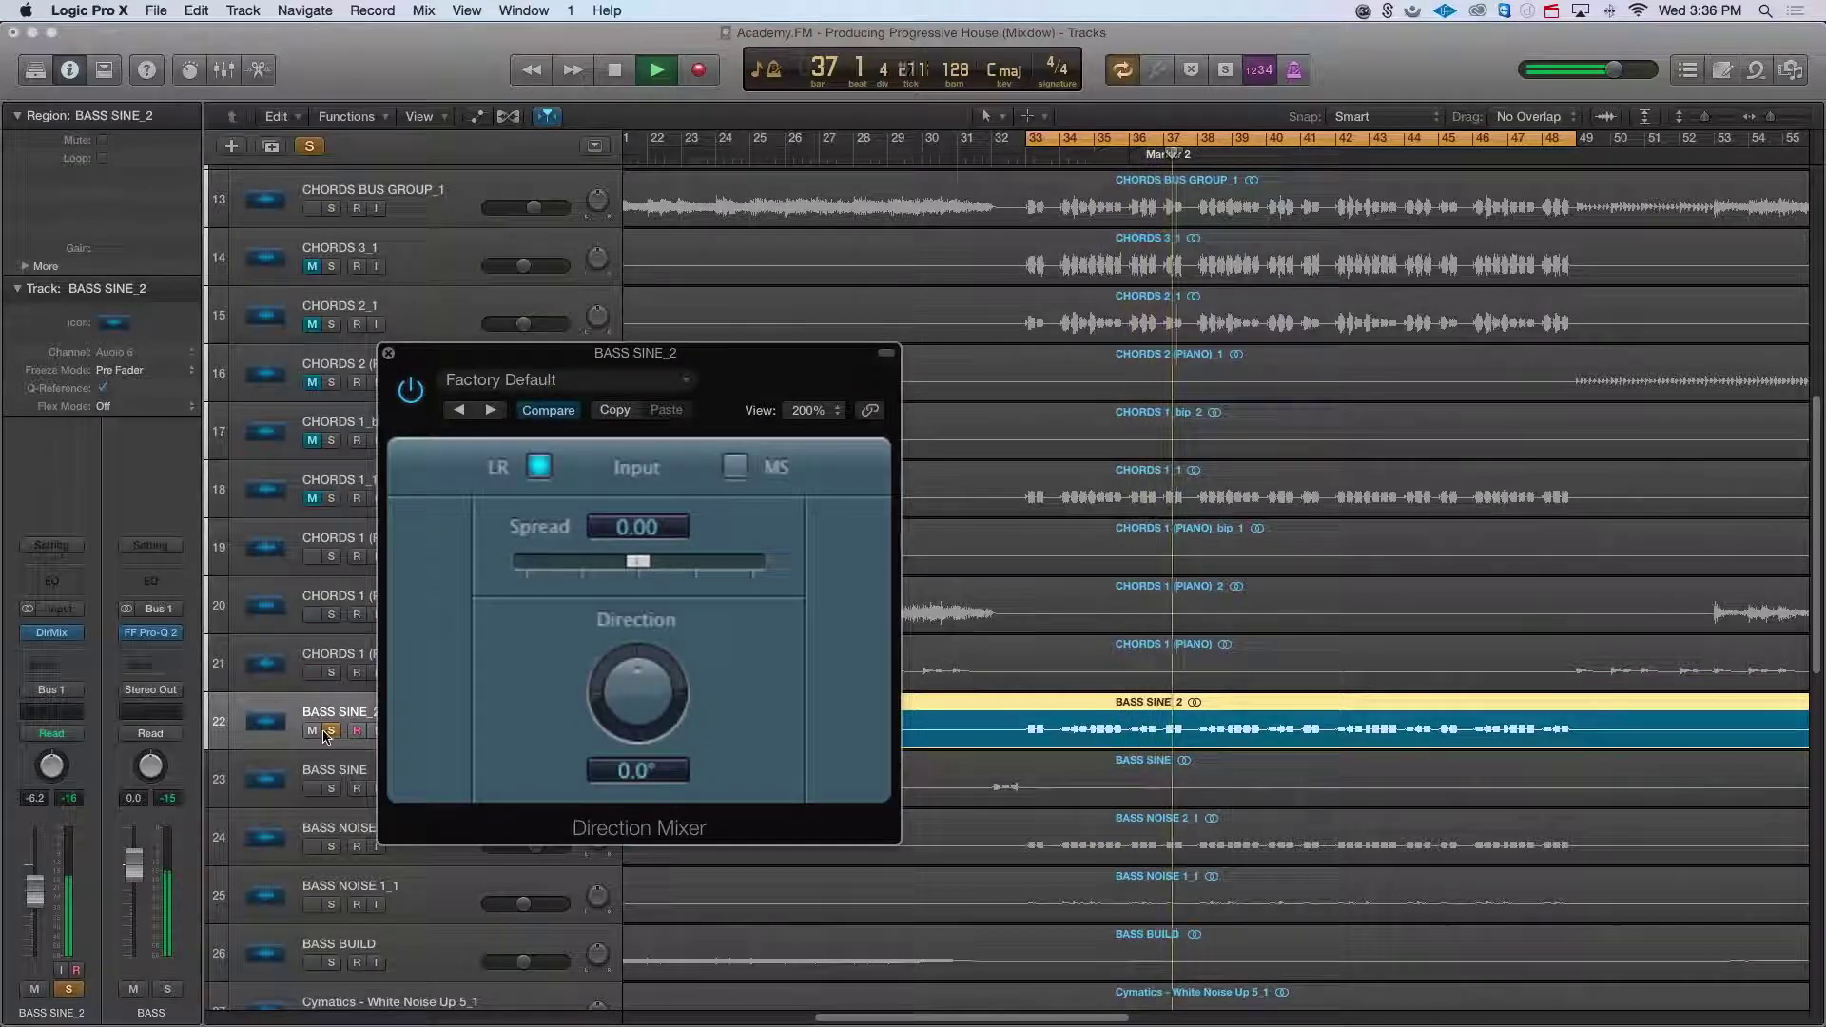
{"action": "left_click", "coordinate": [330, 731]}
{"action": "key", "text": "super+w"}
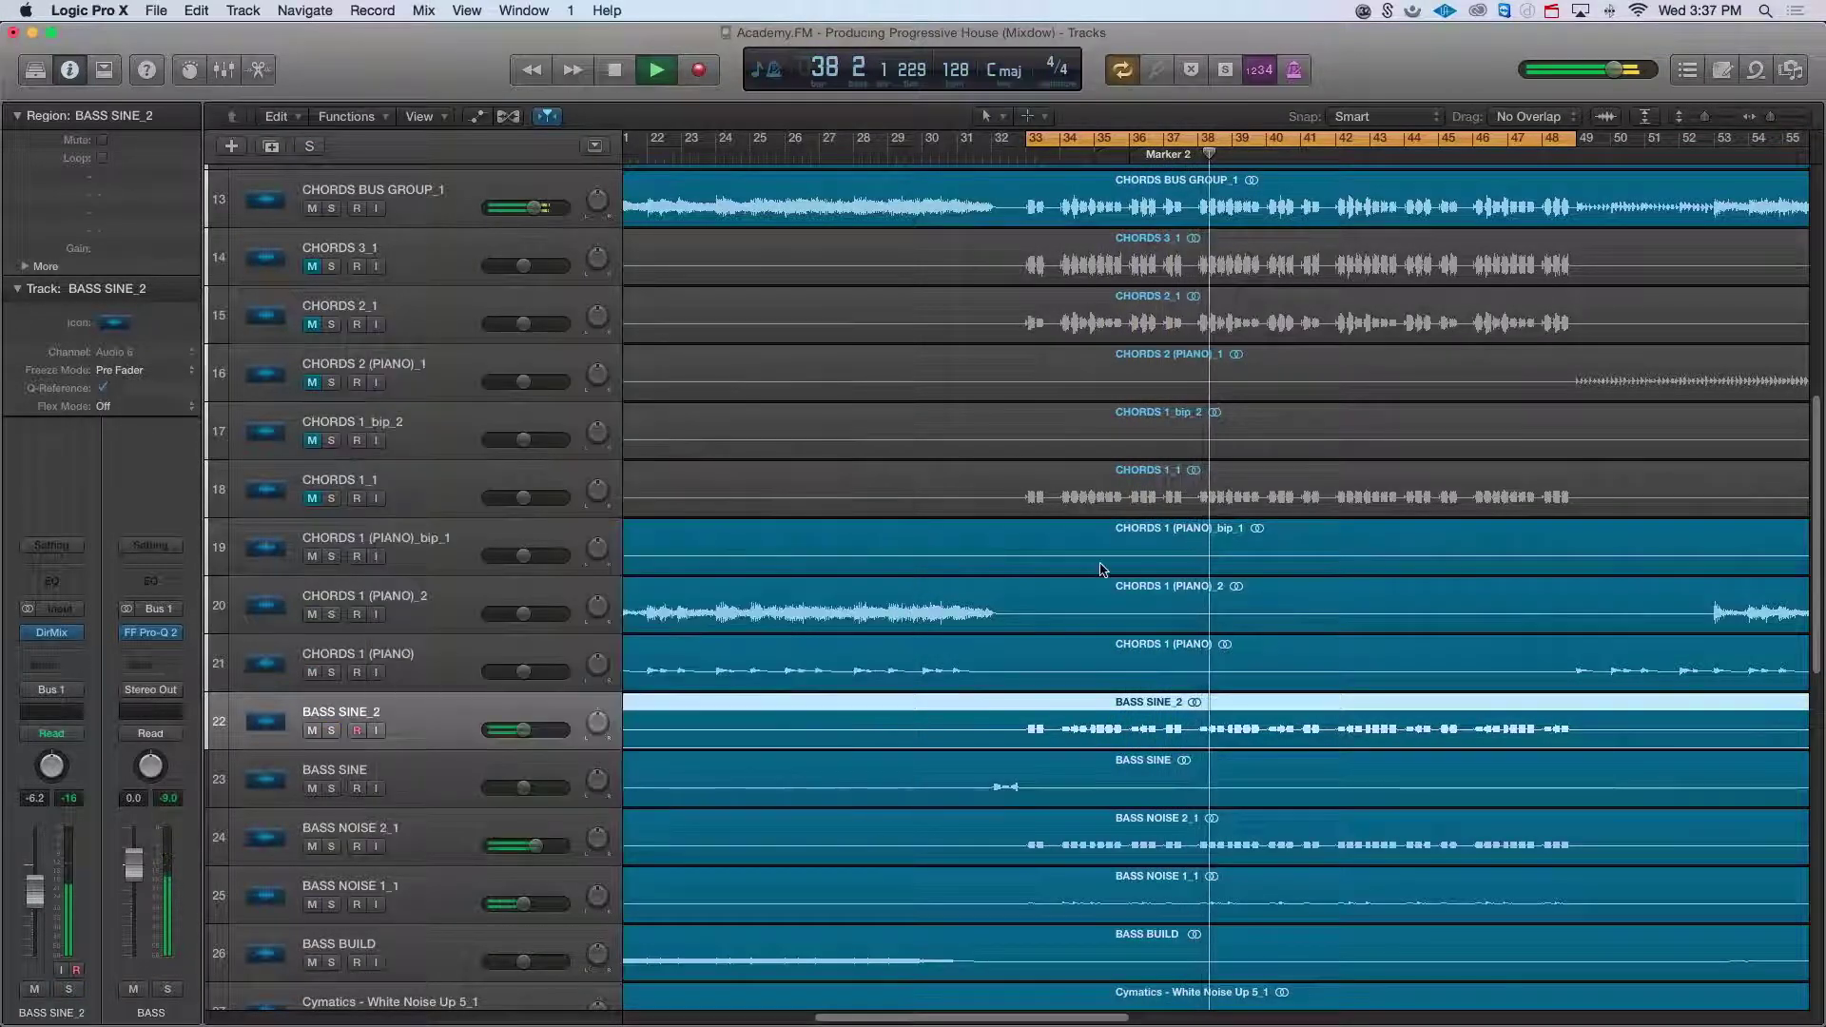
Step: Solo KICK 01_2 together with BASS SINE_2, BASS SINE, BASS NOISE 2_1 and BASS NOISE 1_1, and play them
{"action": "scroll", "coordinate": [1102, 569], "scroll_direction": "up", "scroll_amount": 5}
{"action": "scroll", "coordinate": [1102, 569], "scroll_direction": "down", "scroll_amount": 5}
{"action": "scroll", "coordinate": [1101, 568], "scroll_direction": "up", "scroll_amount": 4}
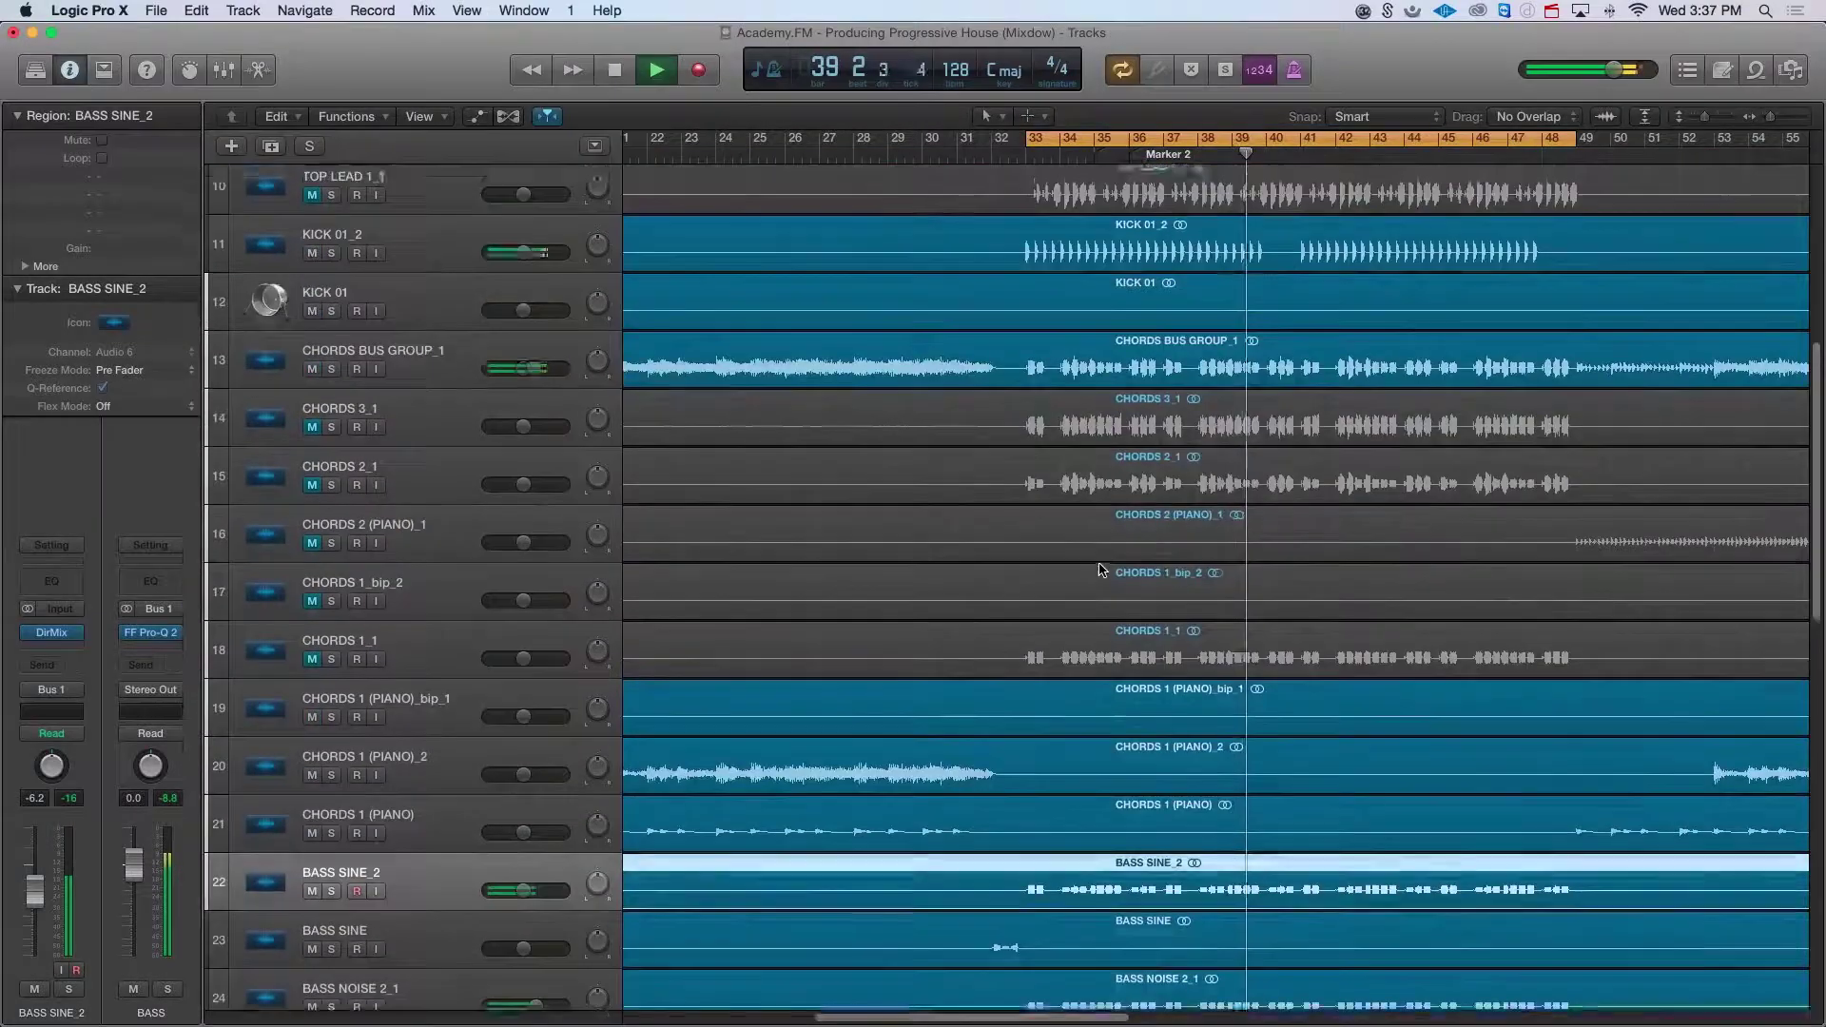
{"action": "scroll", "coordinate": [1099, 568], "scroll_direction": "up", "scroll_amount": 2}
{"action": "left_click", "coordinate": [429, 343]}
{"action": "key", "text": "space"}
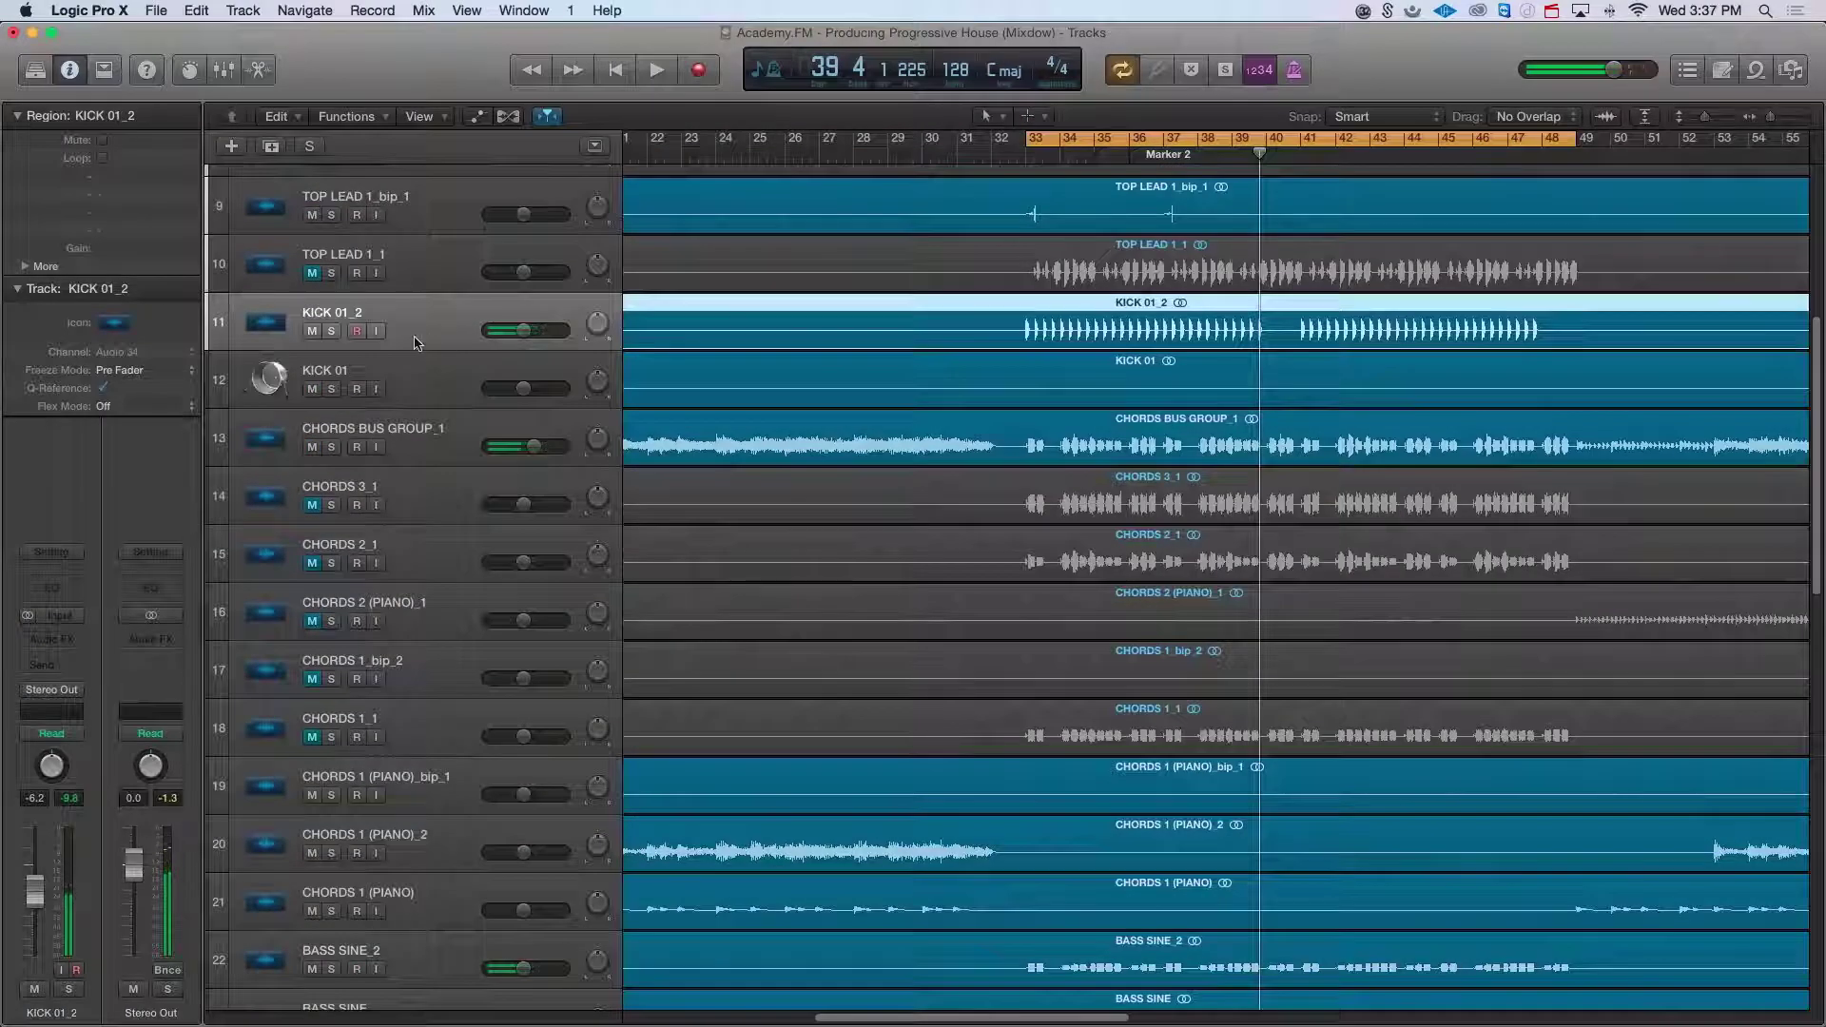
{"action": "scroll", "coordinate": [457, 390], "scroll_direction": "down", "scroll_amount": 3}
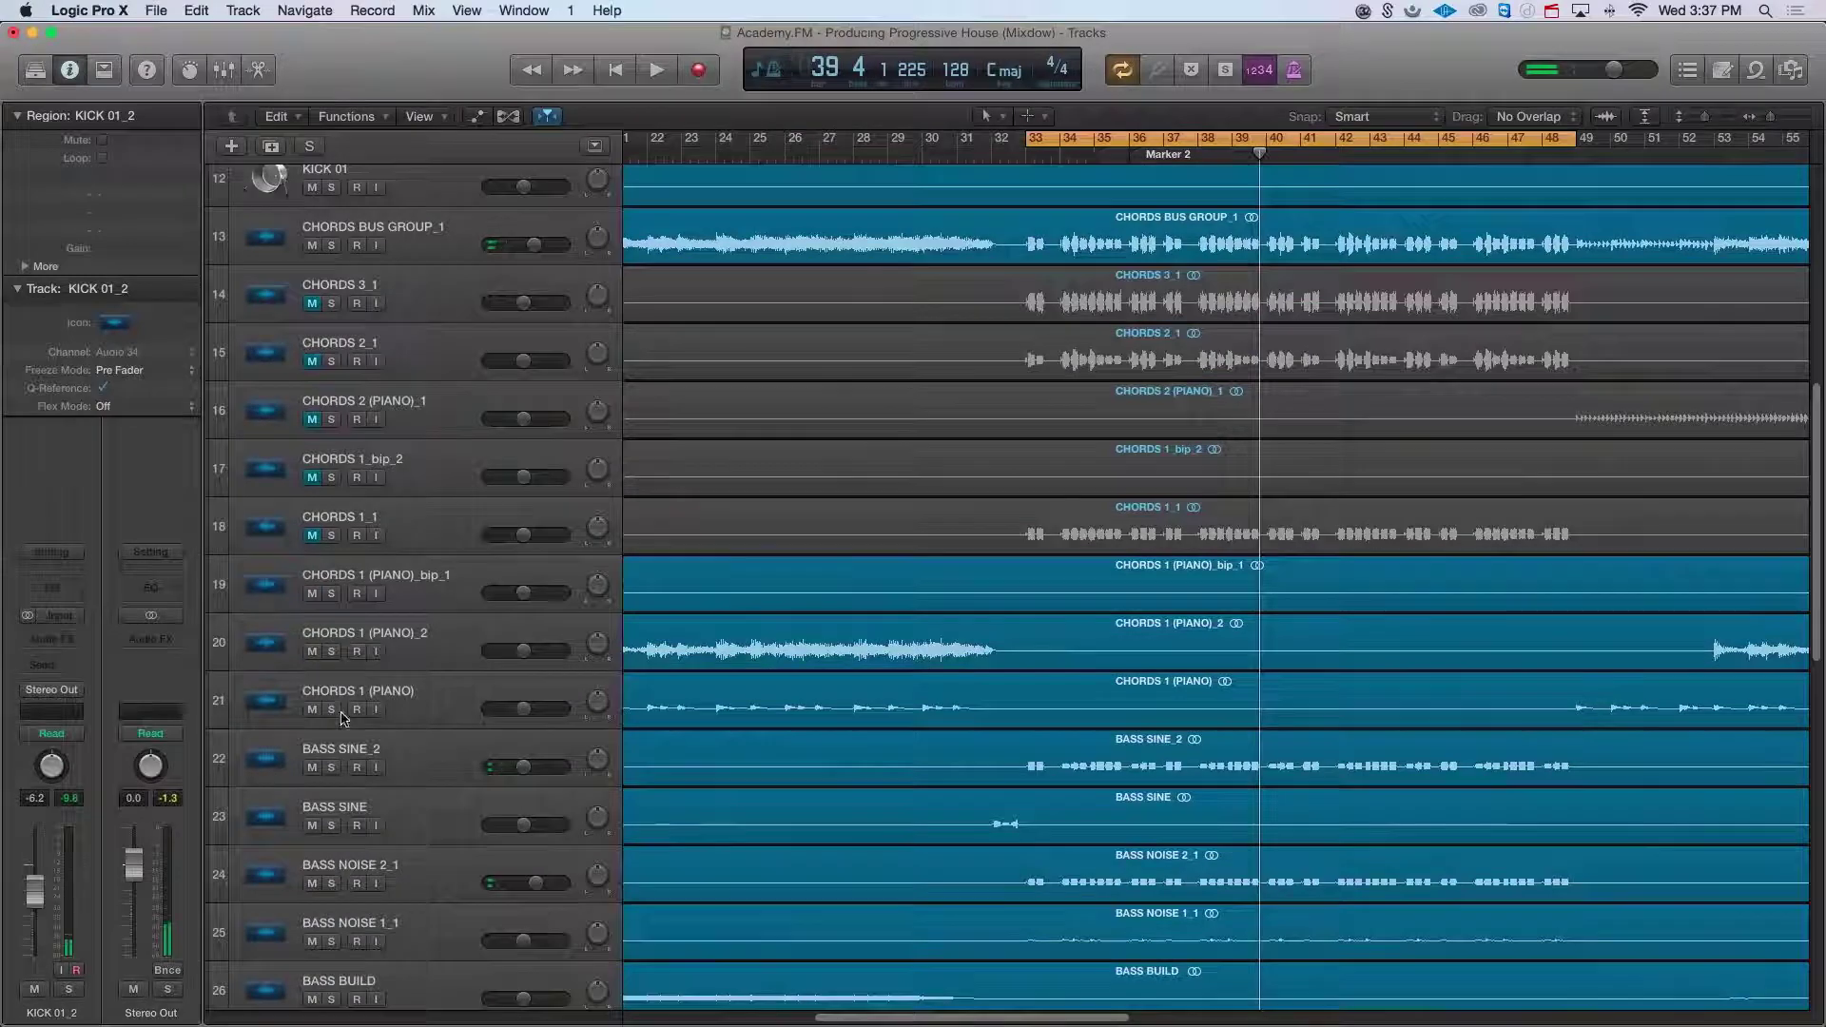
{"action": "left_click_drag", "start_coordinate": [332, 767], "coordinate": [332, 942]}
{"action": "scroll", "coordinate": [453, 792], "scroll_direction": "up", "scroll_amount": 5}
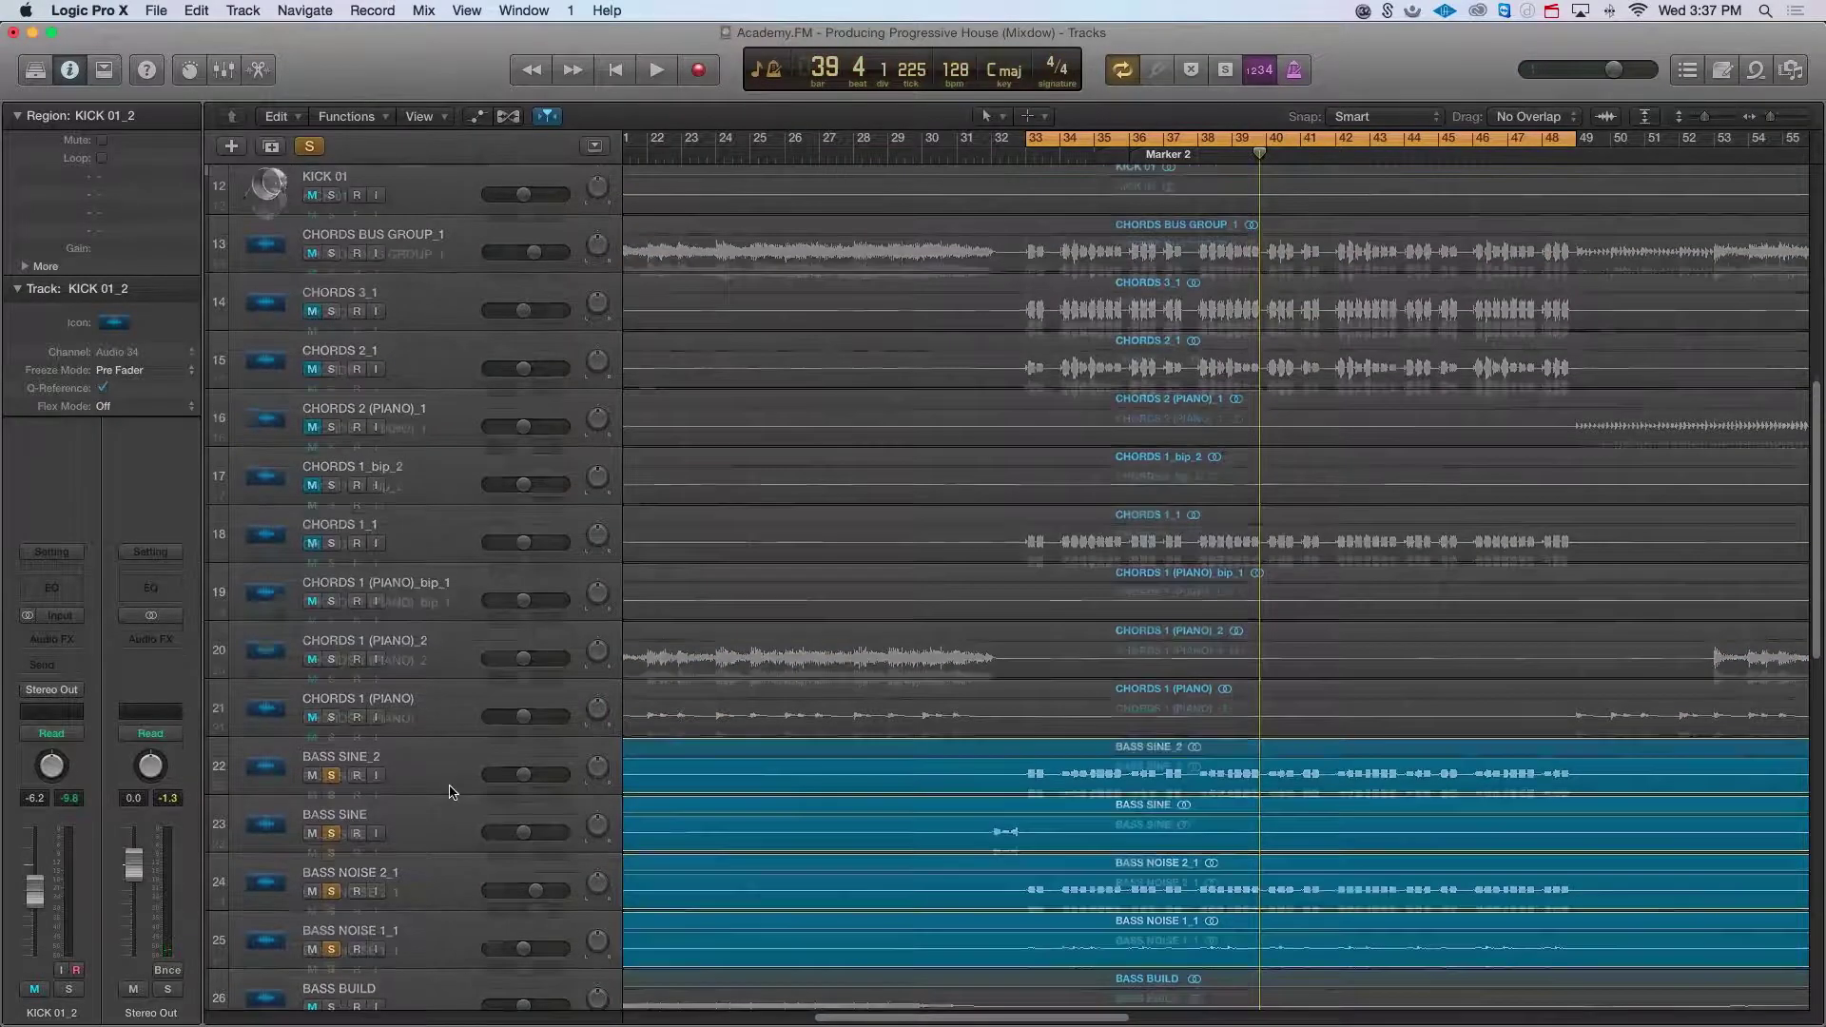
{"action": "left_click", "coordinate": [331, 320]}
{"action": "key", "text": "space"}
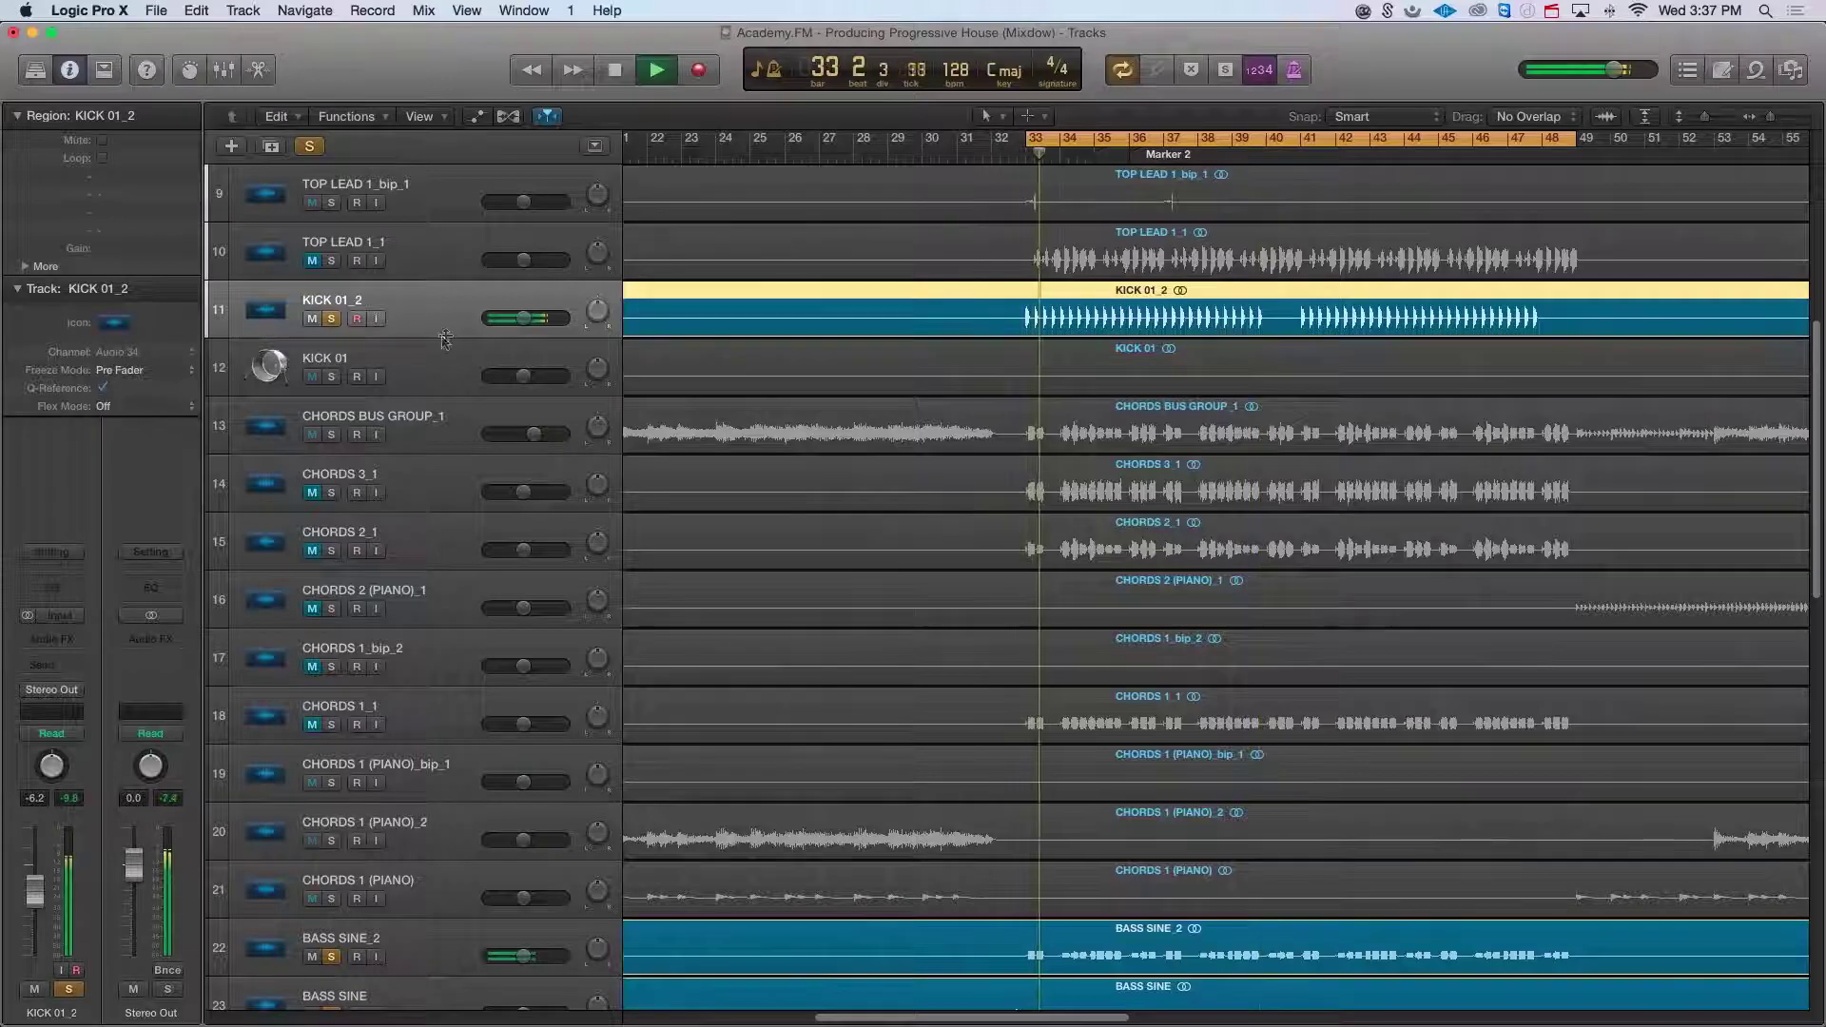
Step: Insert a Channel EQ on KICK 01_2 and boost its low shelf by about 7 dB around 83 Hz
{"action": "scroll", "coordinate": [916, 744], "scroll_direction": "down", "scroll_amount": 3}
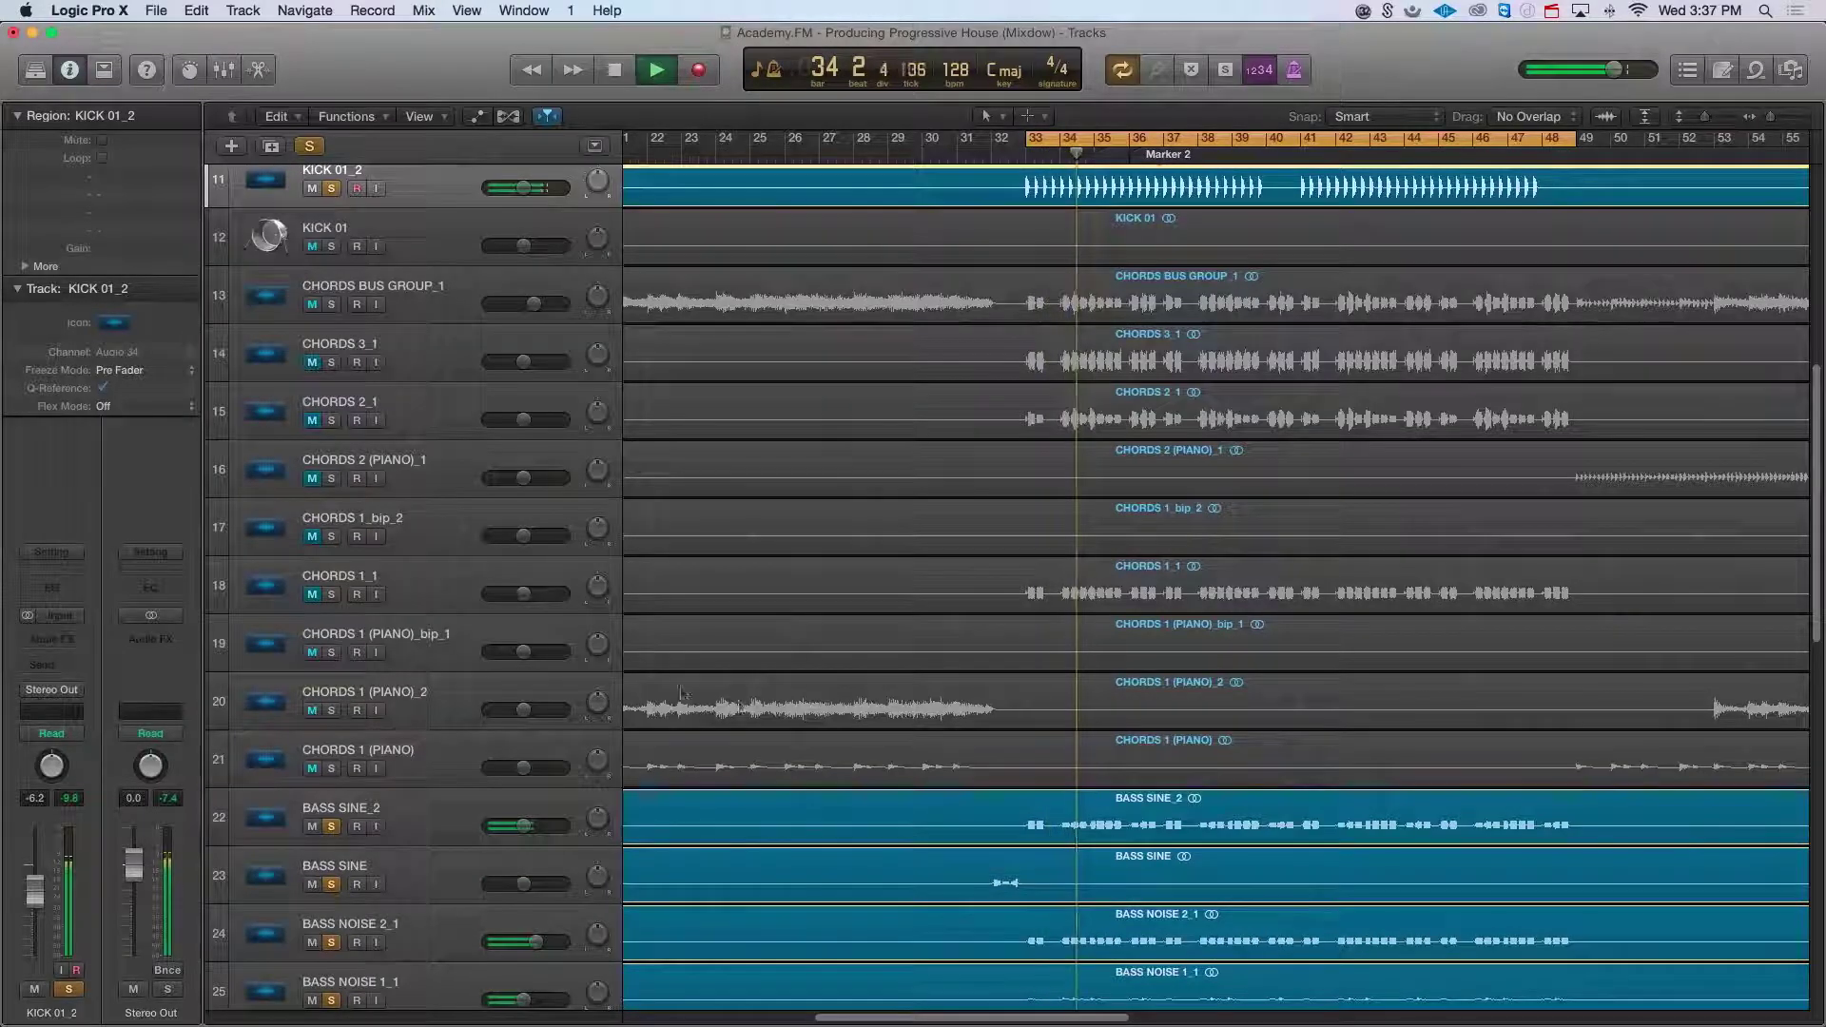
{"action": "scroll", "coordinate": [567, 259], "scroll_direction": "up", "scroll_amount": 1}
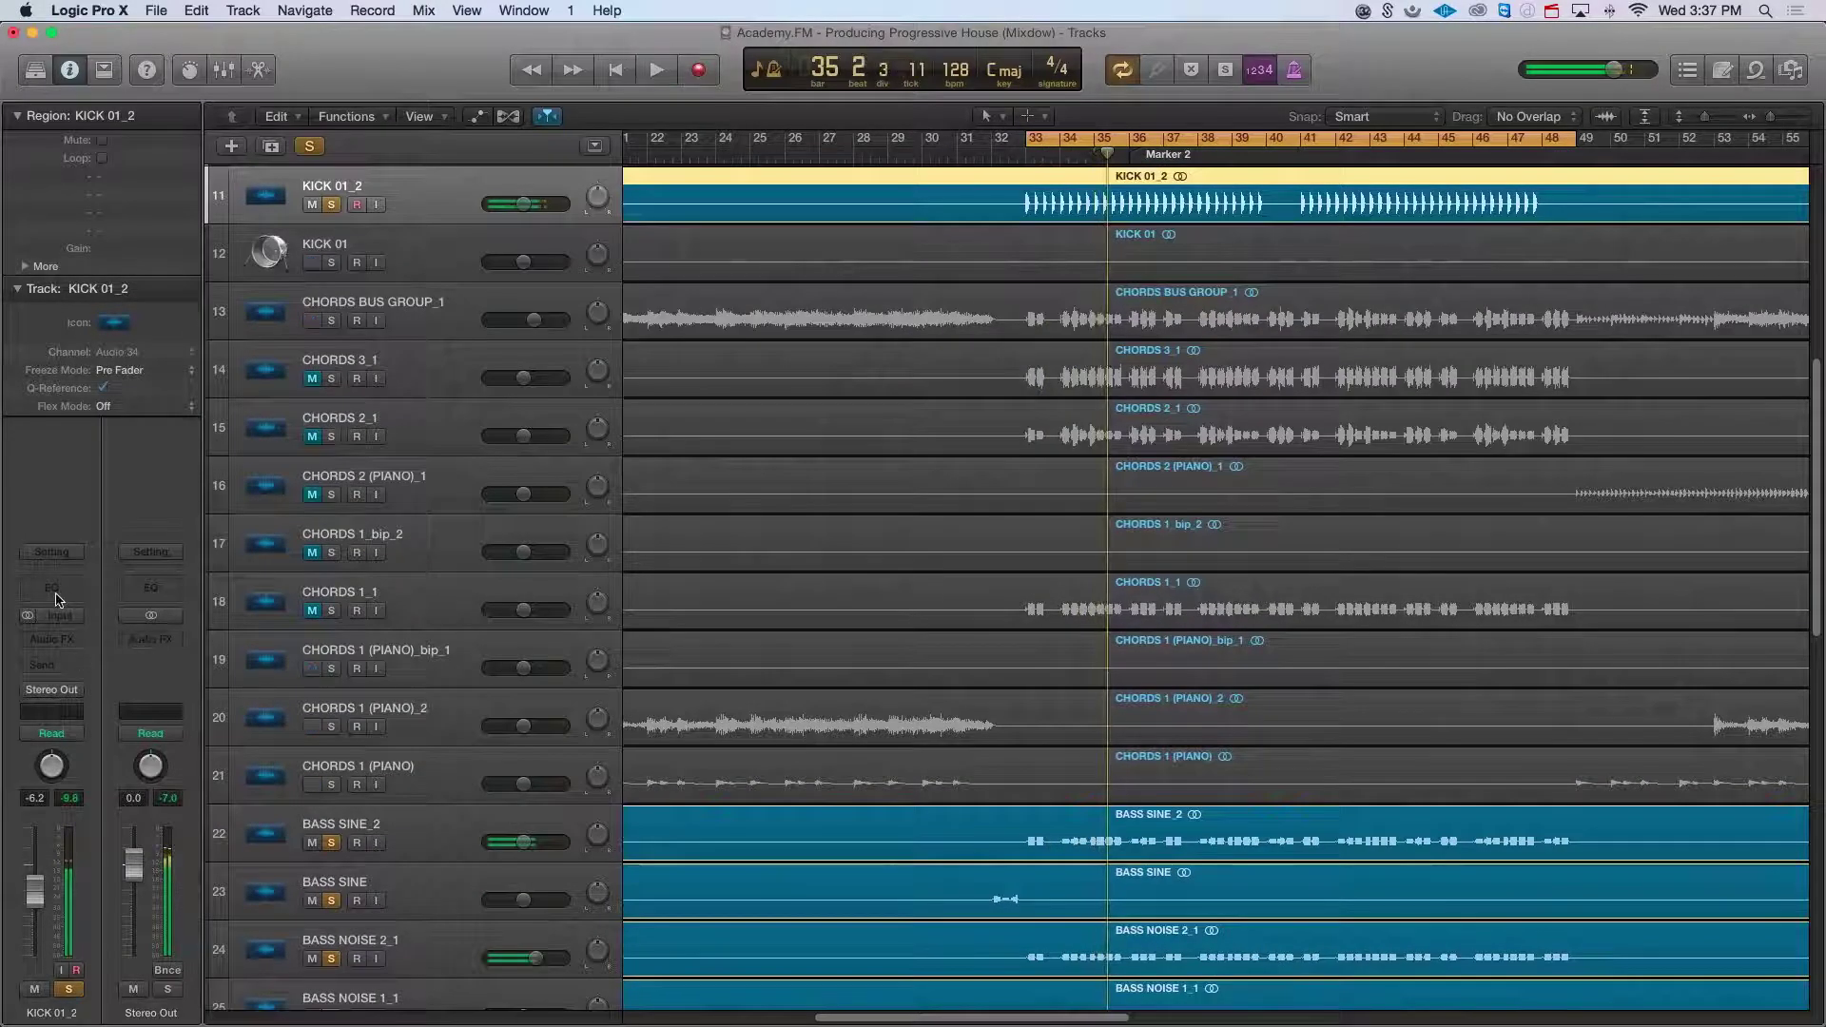
{"action": "left_click", "coordinate": [54, 593]}
{"action": "key", "text": "space"}
{"action": "left_click", "coordinate": [518, 736]}
{"action": "key", "text": "space"}
{"action": "key", "text": "space"}
{"action": "left_click_drag", "start_coordinate": [622, 629], "coordinate": [627, 591]}
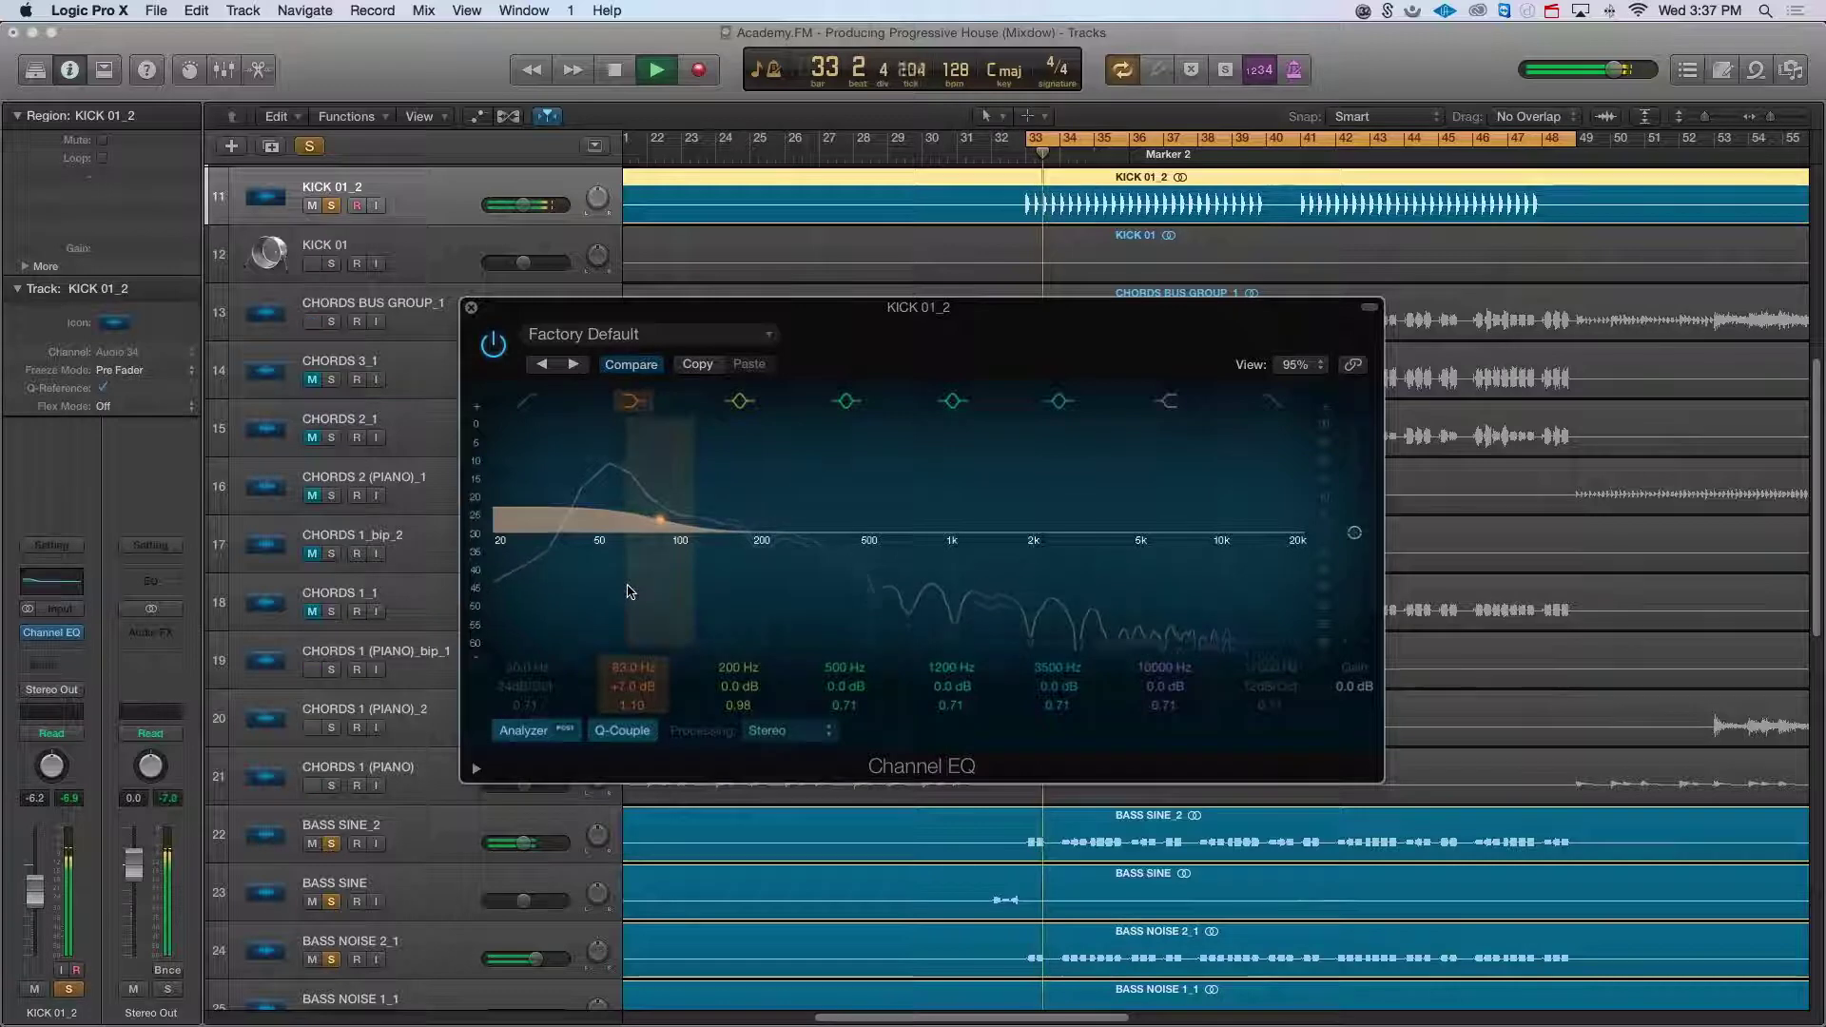
Step: Enable the kick EQ's low cut and high cut, with the low shelf at +4.0 dB, 82 Hz and the high shelf at +1.0 dB, 10000 Hz
{"action": "left_click", "coordinate": [529, 402]}
{"action": "left_click_drag", "start_coordinate": [598, 466], "coordinate": [652, 461]}
{"action": "key", "text": "space"}
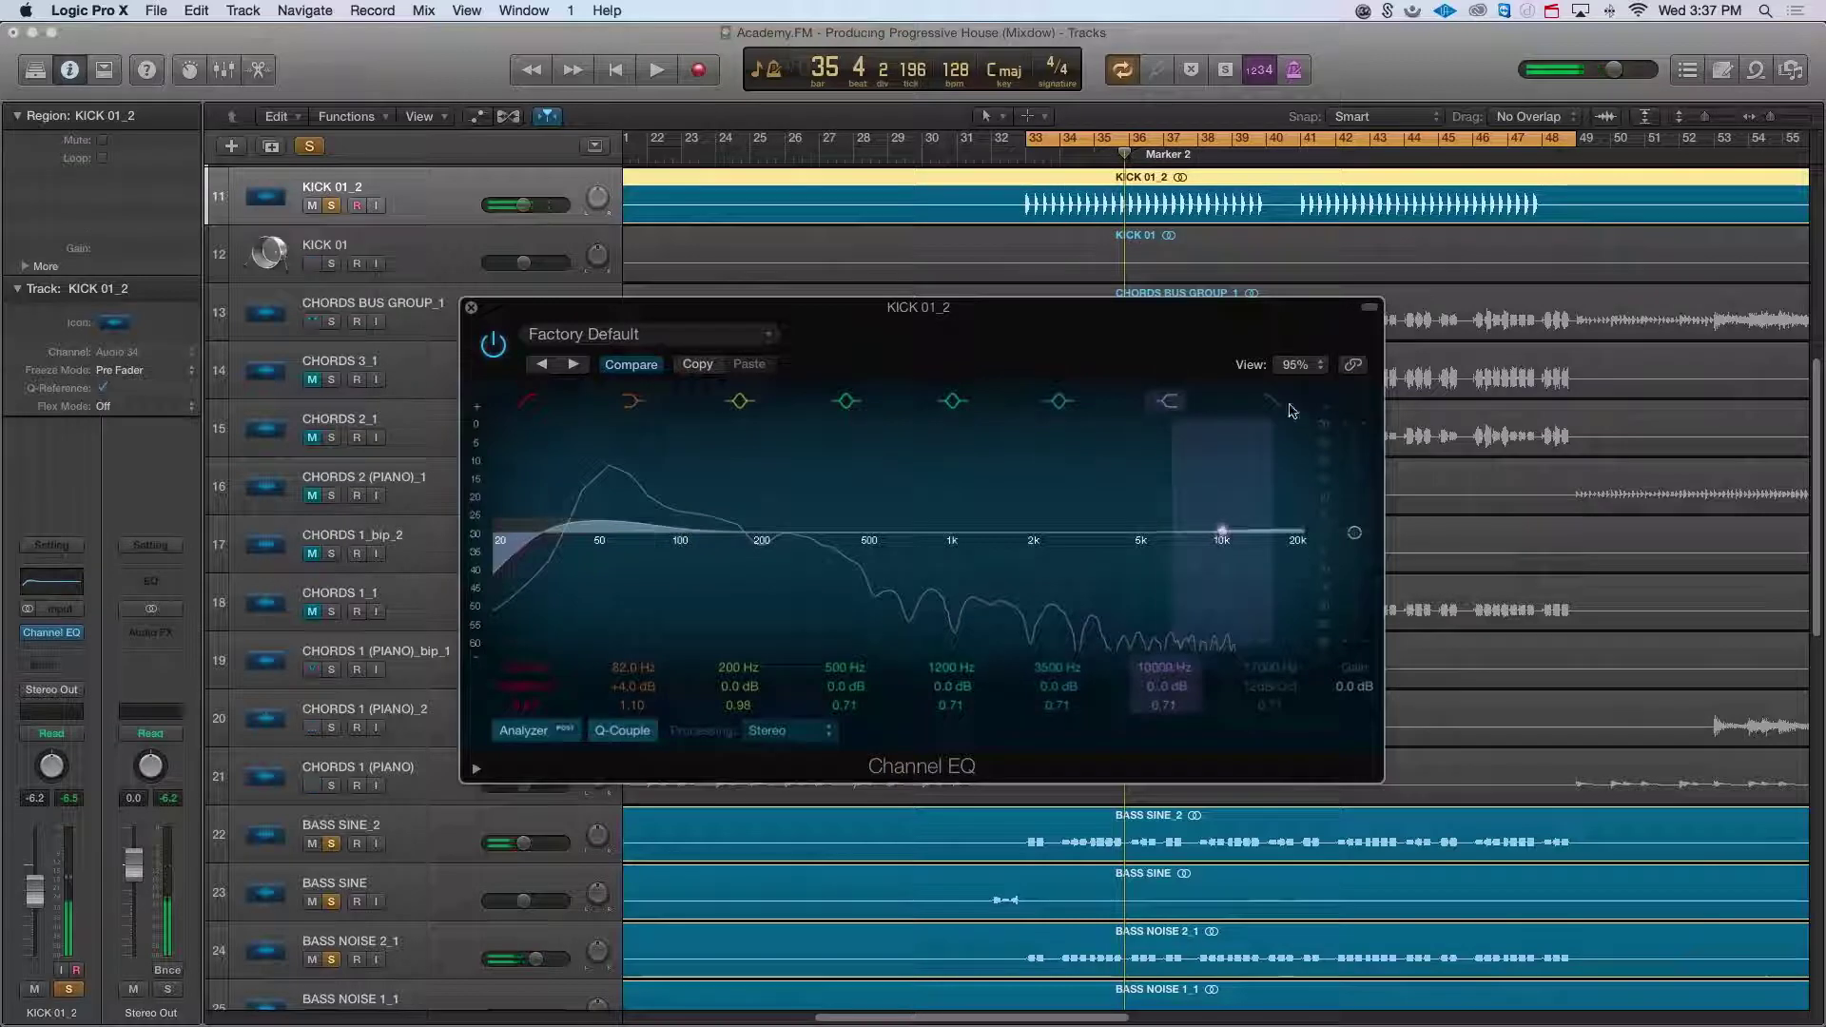
{"action": "left_click", "coordinate": [1277, 403]}
{"action": "key", "text": "space"}
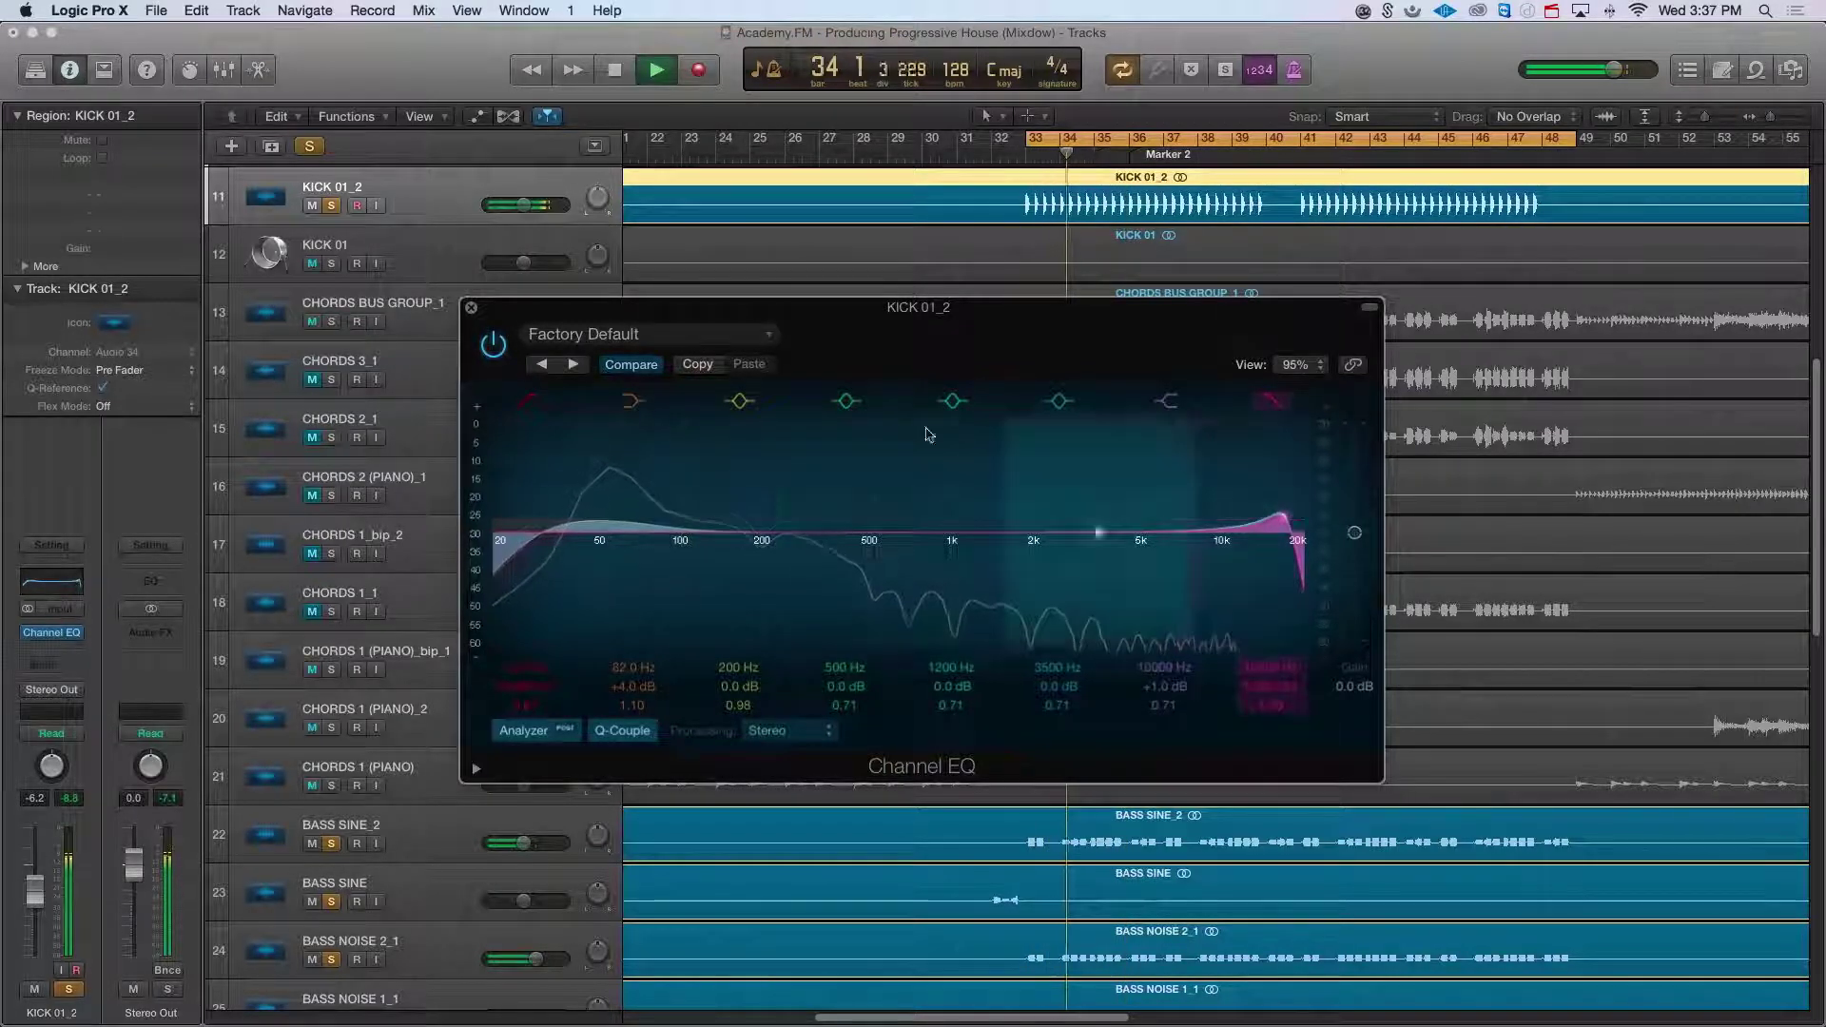
{"action": "left_click", "coordinate": [471, 308]}
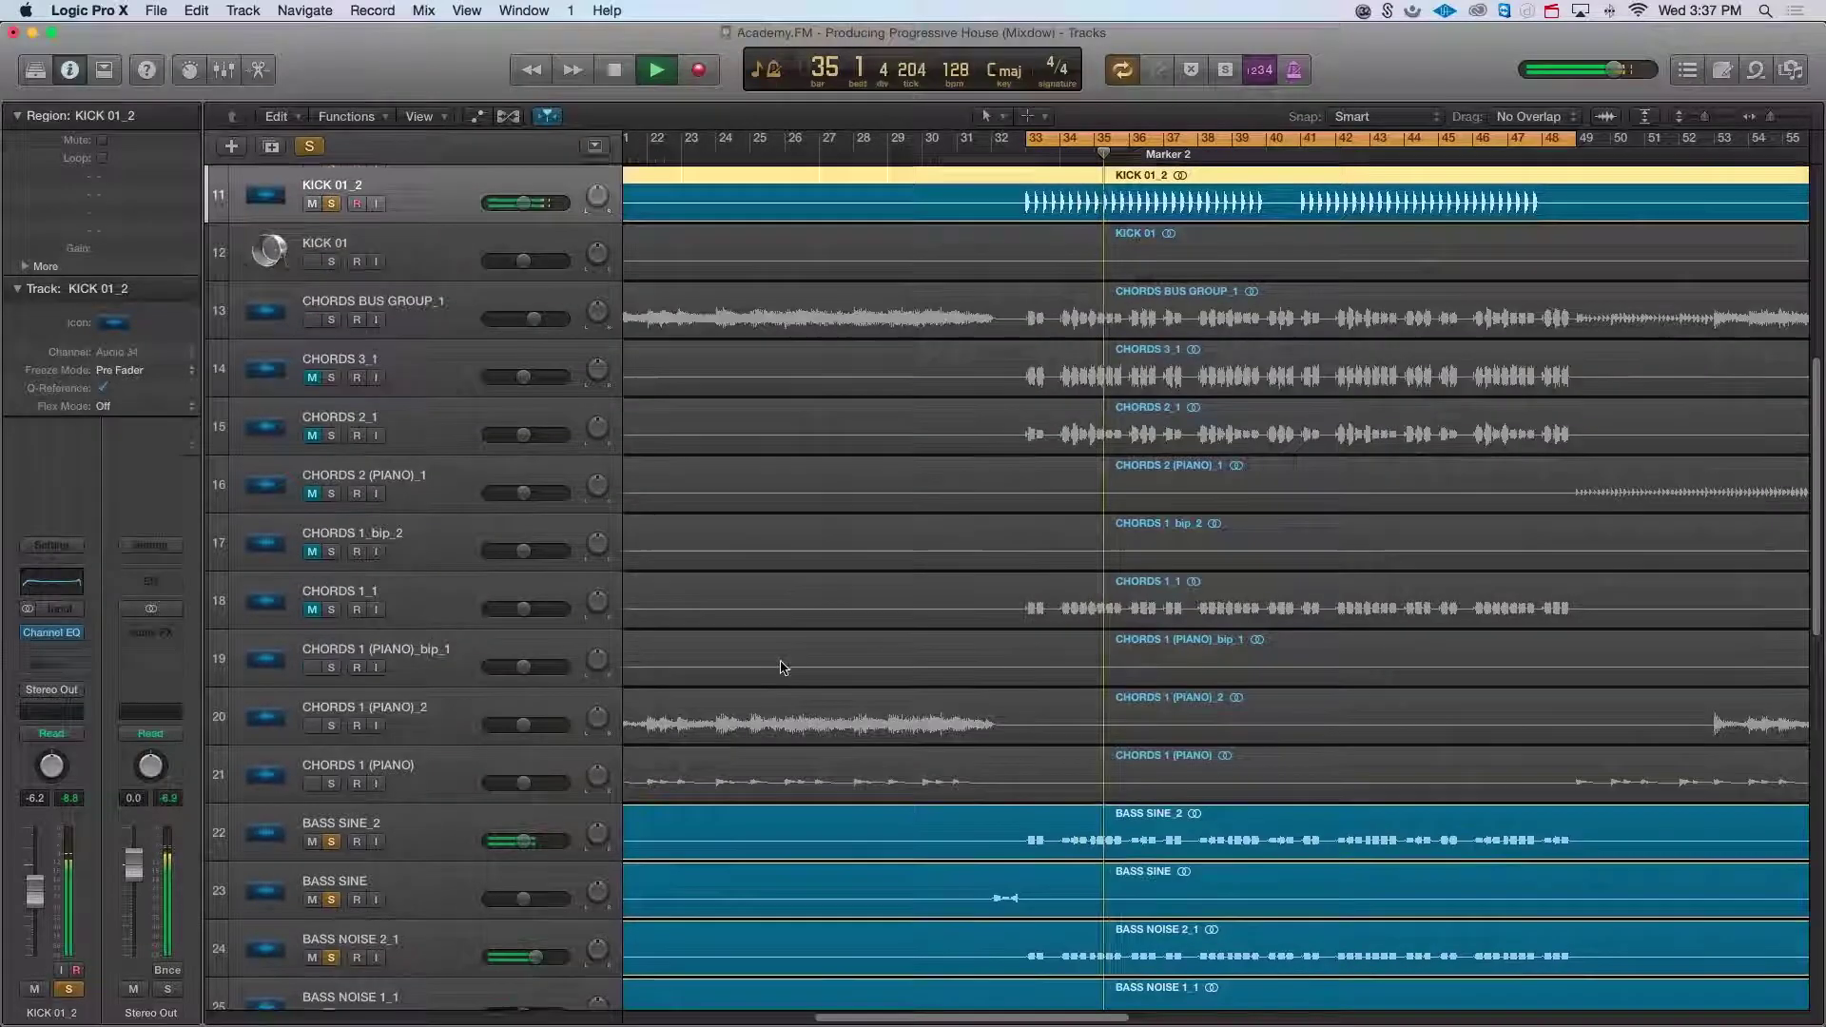
Step: Lower the BASS NOISE 2_1 volume to -5.5 dB
{"action": "scroll", "coordinate": [789, 684], "scroll_direction": "down", "scroll_amount": 1}
{"action": "left_click", "coordinate": [412, 918]}
{"action": "mouse_move", "coordinate": [542, 919]}
{"action": "left_mouse_down"}
{"action": "mouse_move", "coordinate": [537, 976]}
{"action": "mouse_move", "coordinate": [526, 918]}
{"action": "left_mouse_up"}
Step: Unsolo BASS SINE_2 and BASS SINE, and play BASS NOISE 2_1 and BASS NOISE 1_1 with the kick
{"action": "left_click_drag", "start_coordinate": [339, 808], "coordinate": [340, 866]}
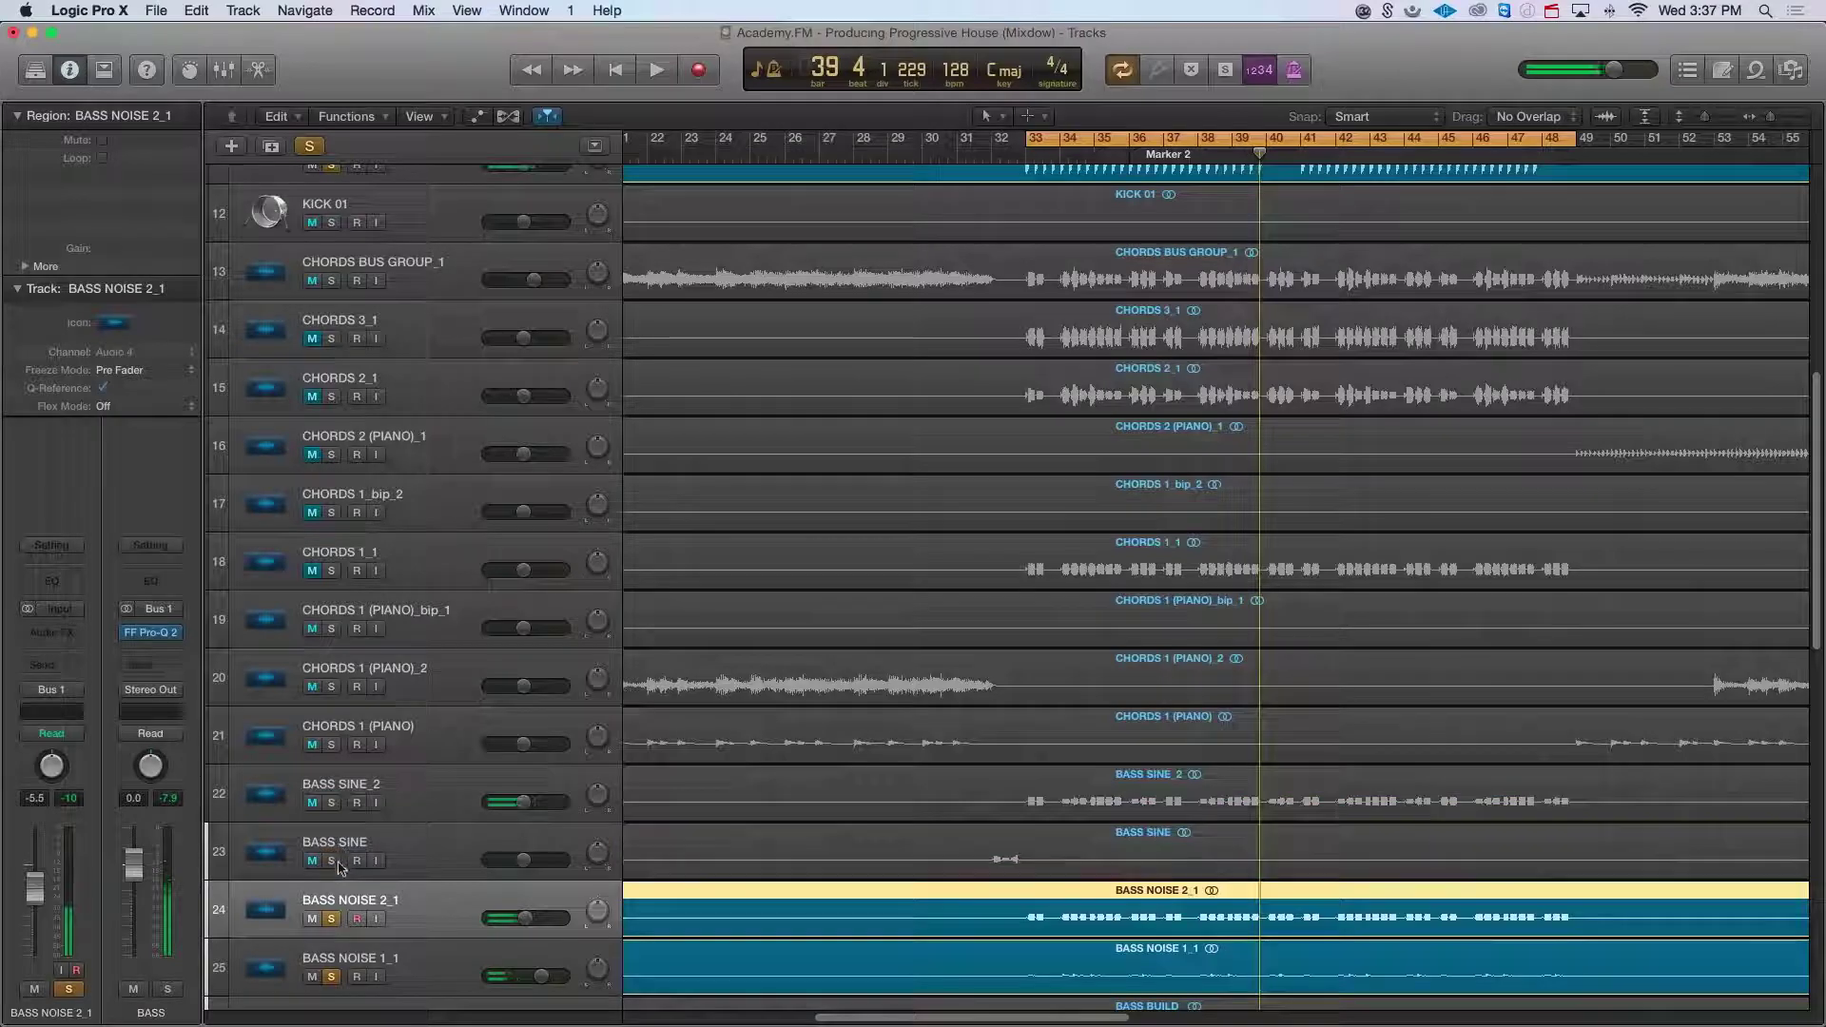
{"action": "left_click", "coordinate": [439, 955]}
{"action": "key", "text": "space"}
{"action": "scroll", "coordinate": [428, 951], "scroll_direction": "down", "scroll_amount": 1}
{"action": "left_click", "coordinate": [426, 902]}
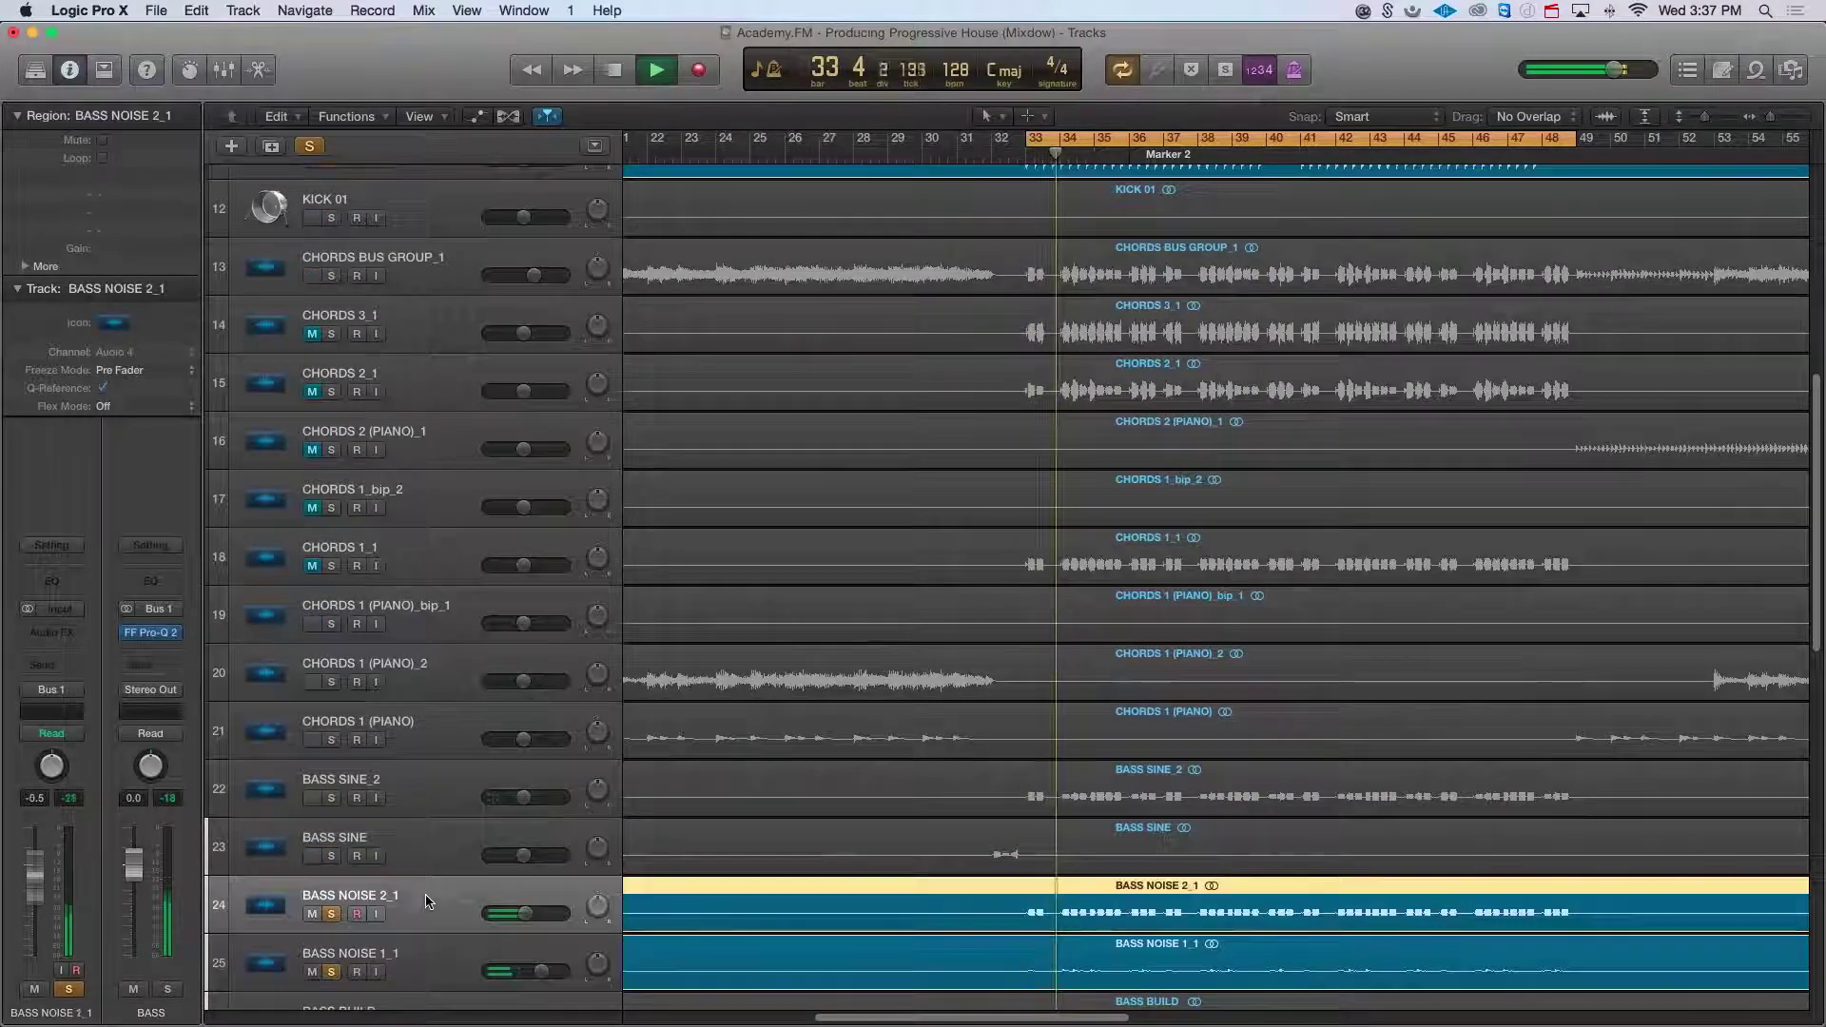
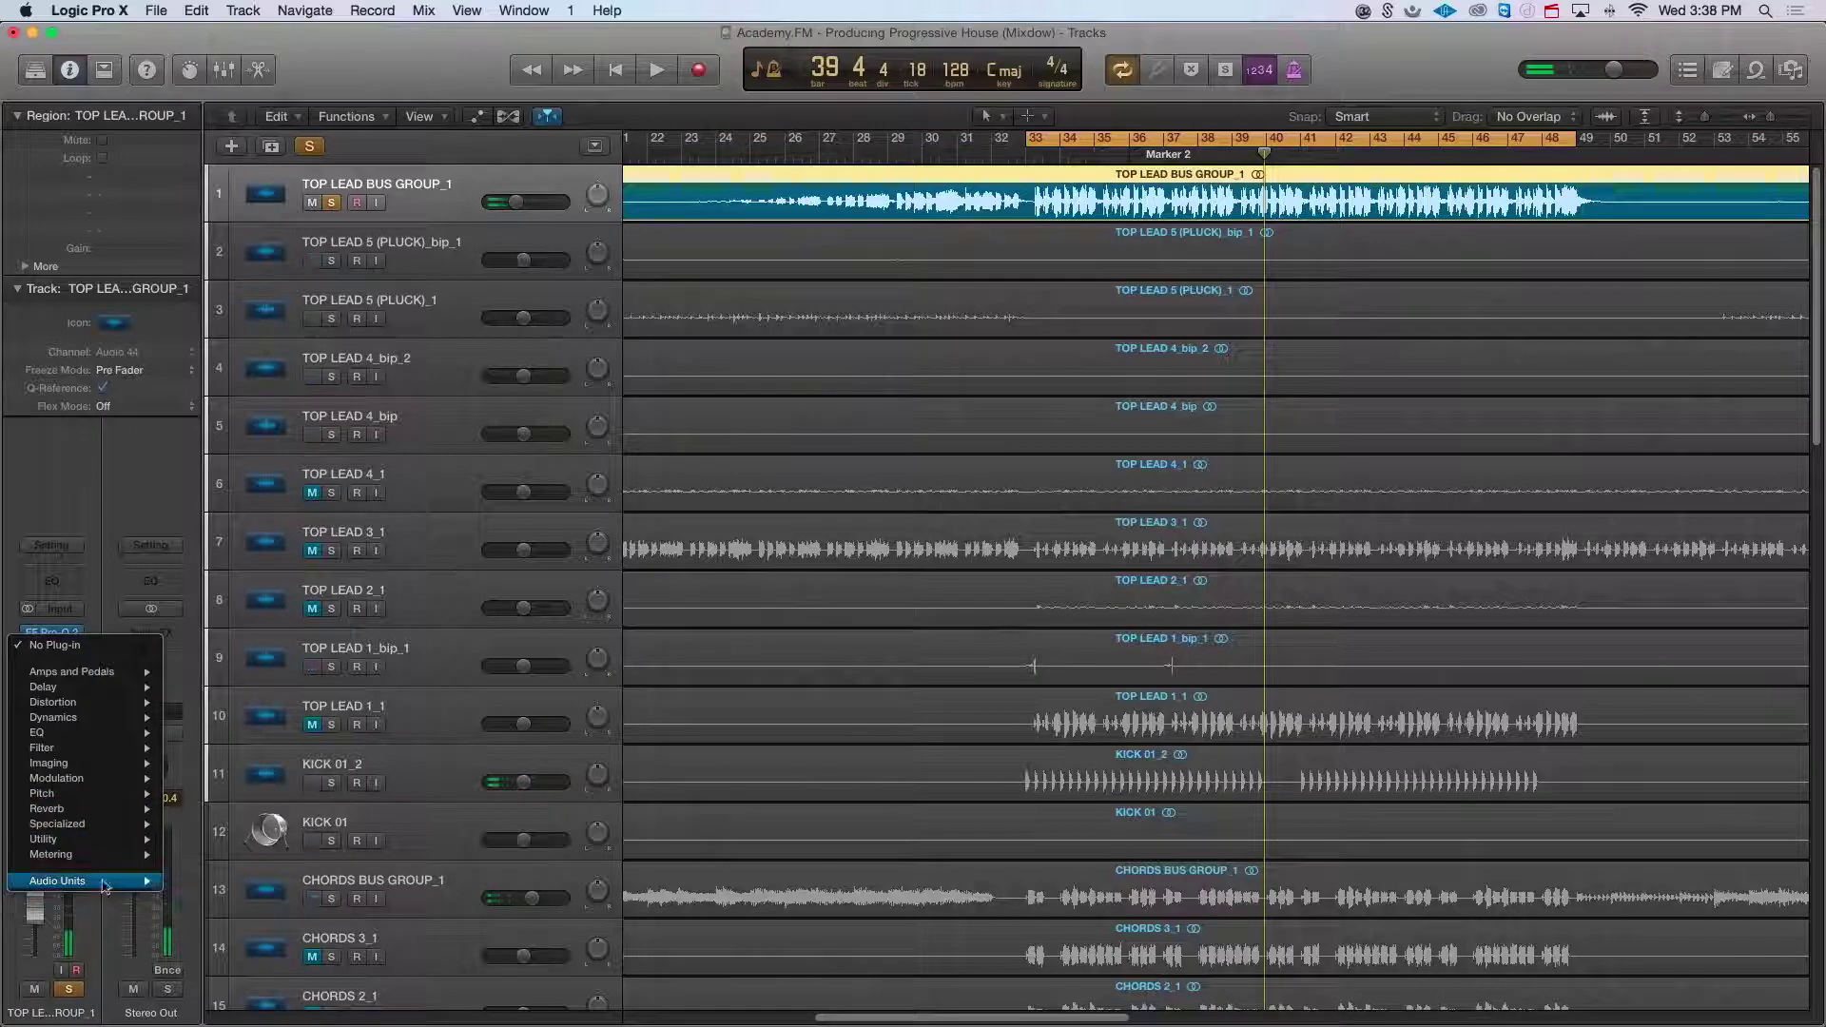
Step: Insert the Waves SSLComp compressor on TOP LEAD BUS GROUP_1
{"action": "mouse_move", "coordinate": [224, 980]}
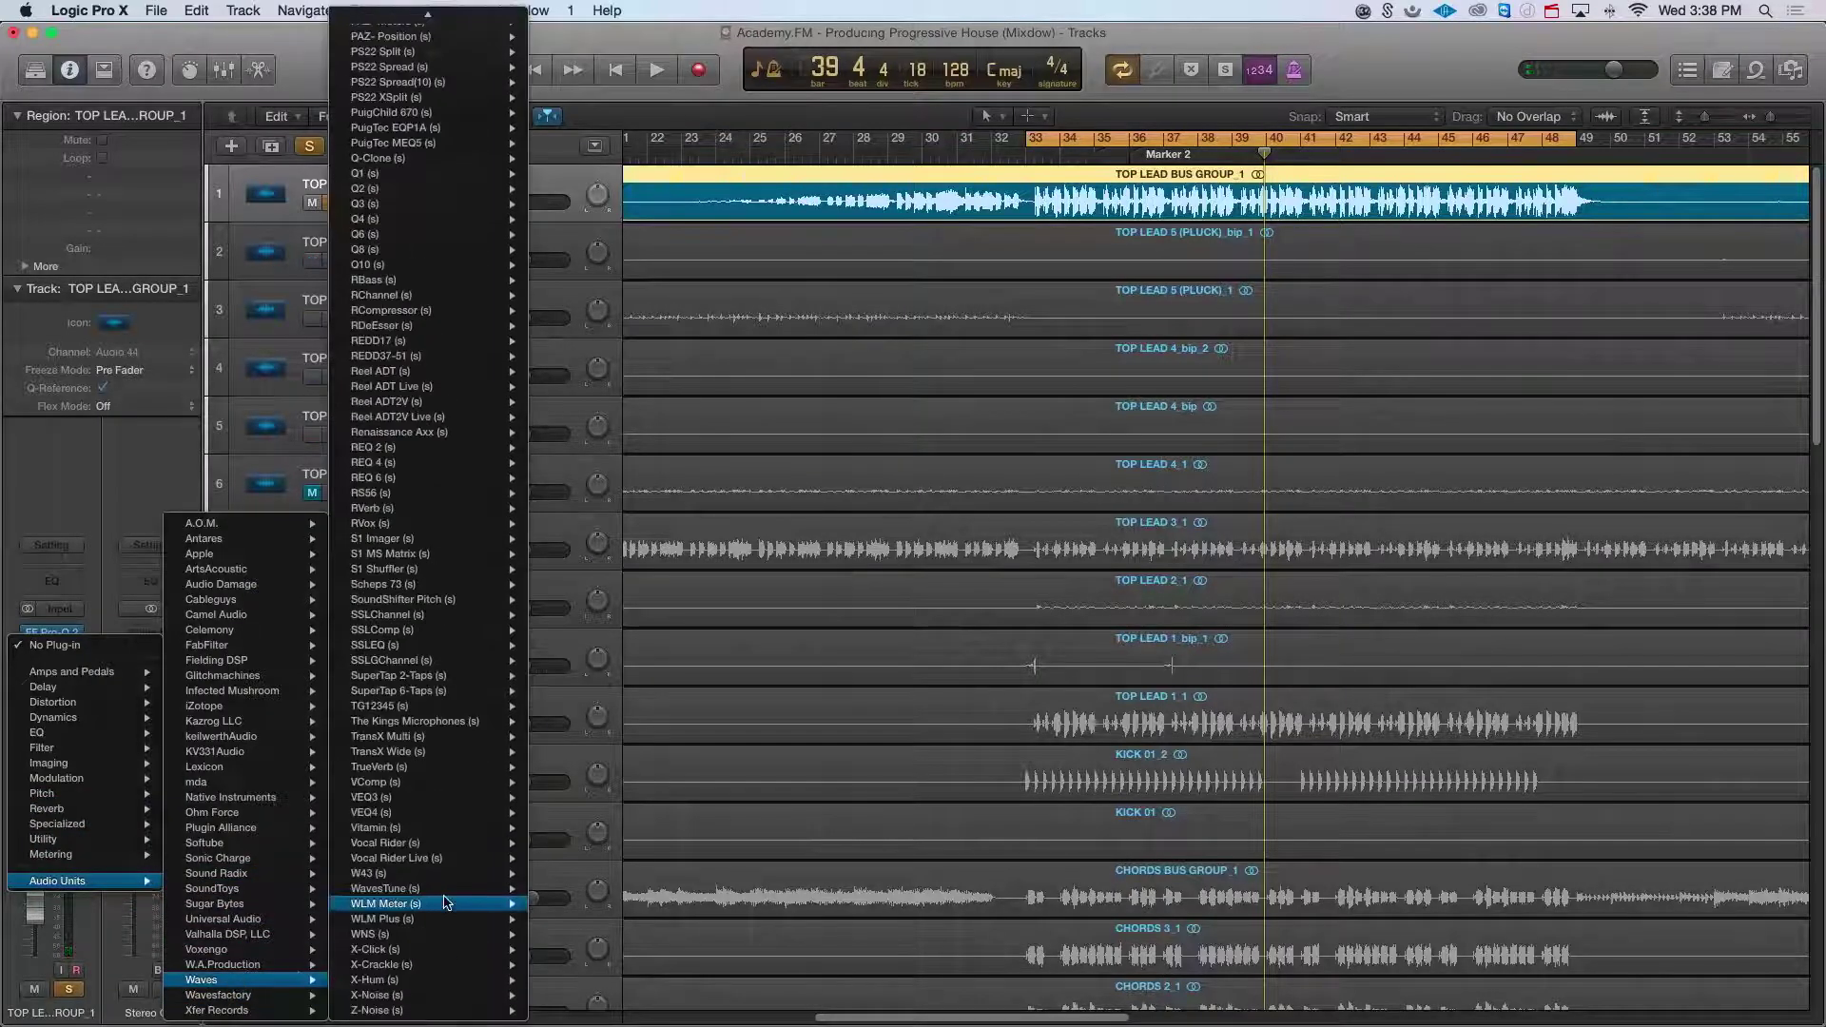
{"action": "scroll", "coordinate": [419, 880], "scroll_direction": "up", "scroll_amount": 3}
{"action": "mouse_move", "coordinate": [425, 698]}
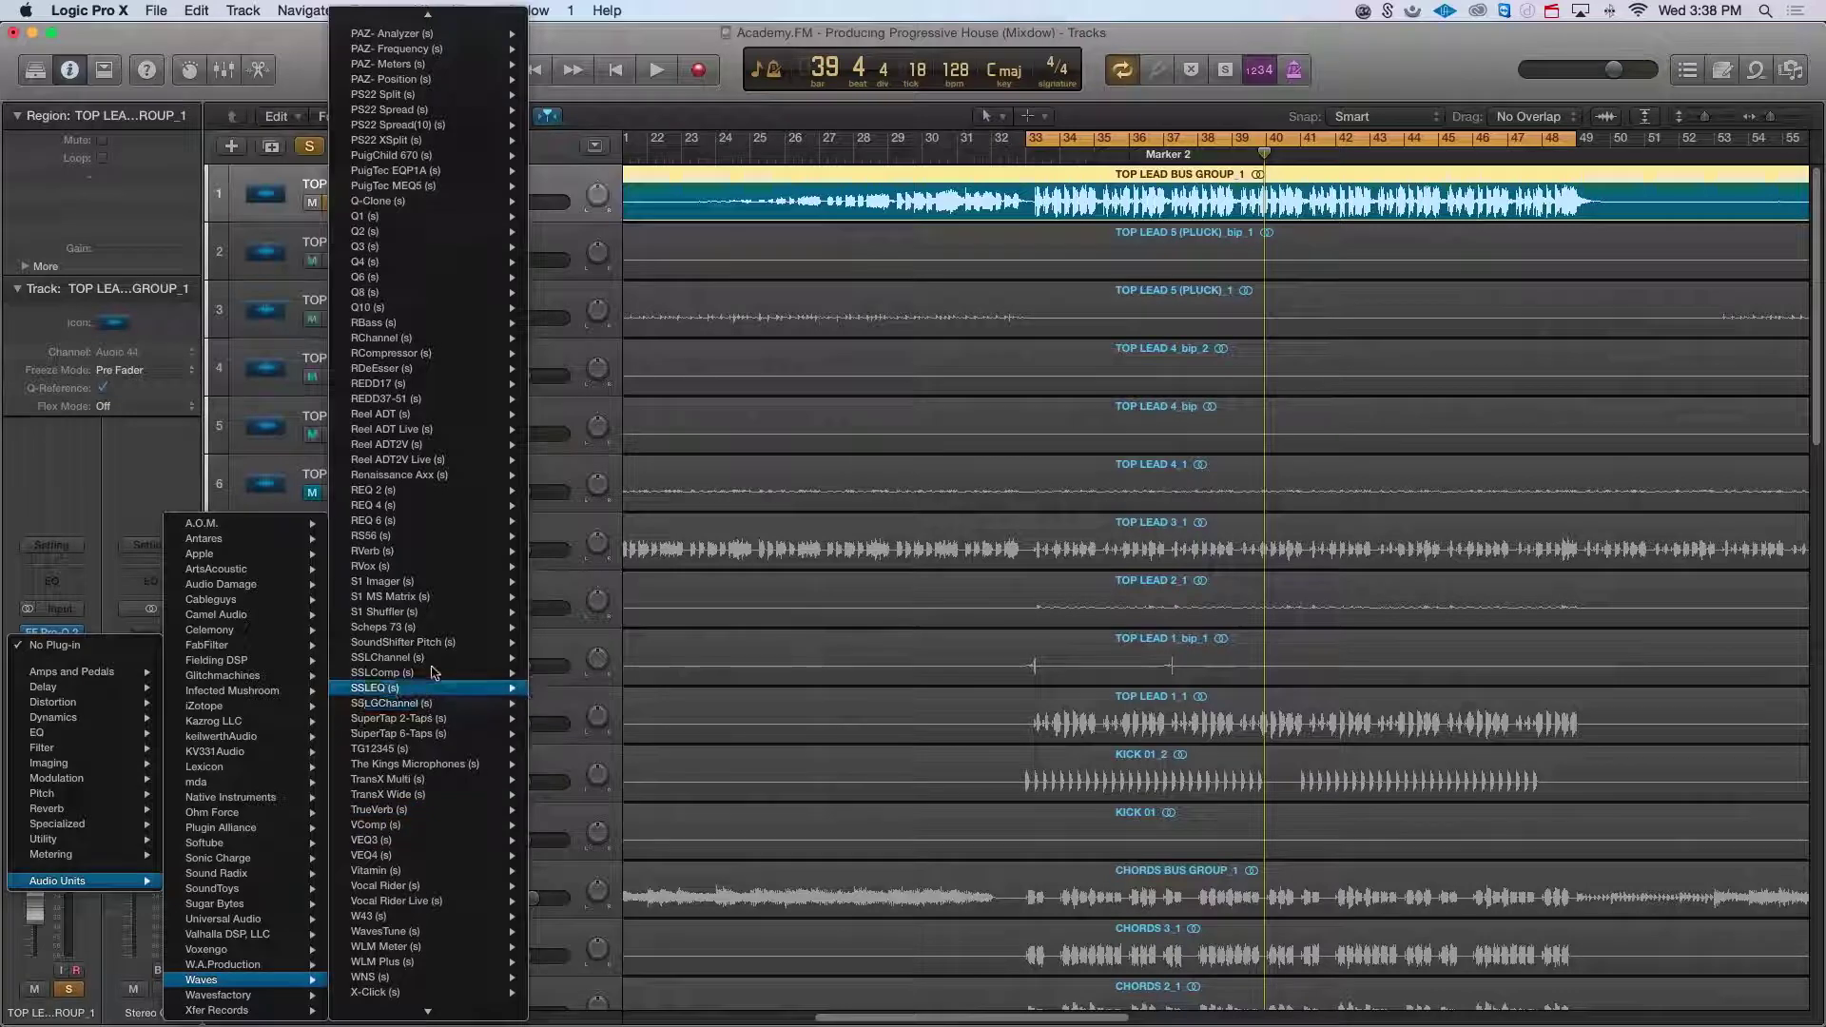
{"action": "left_click", "coordinate": [552, 745]}
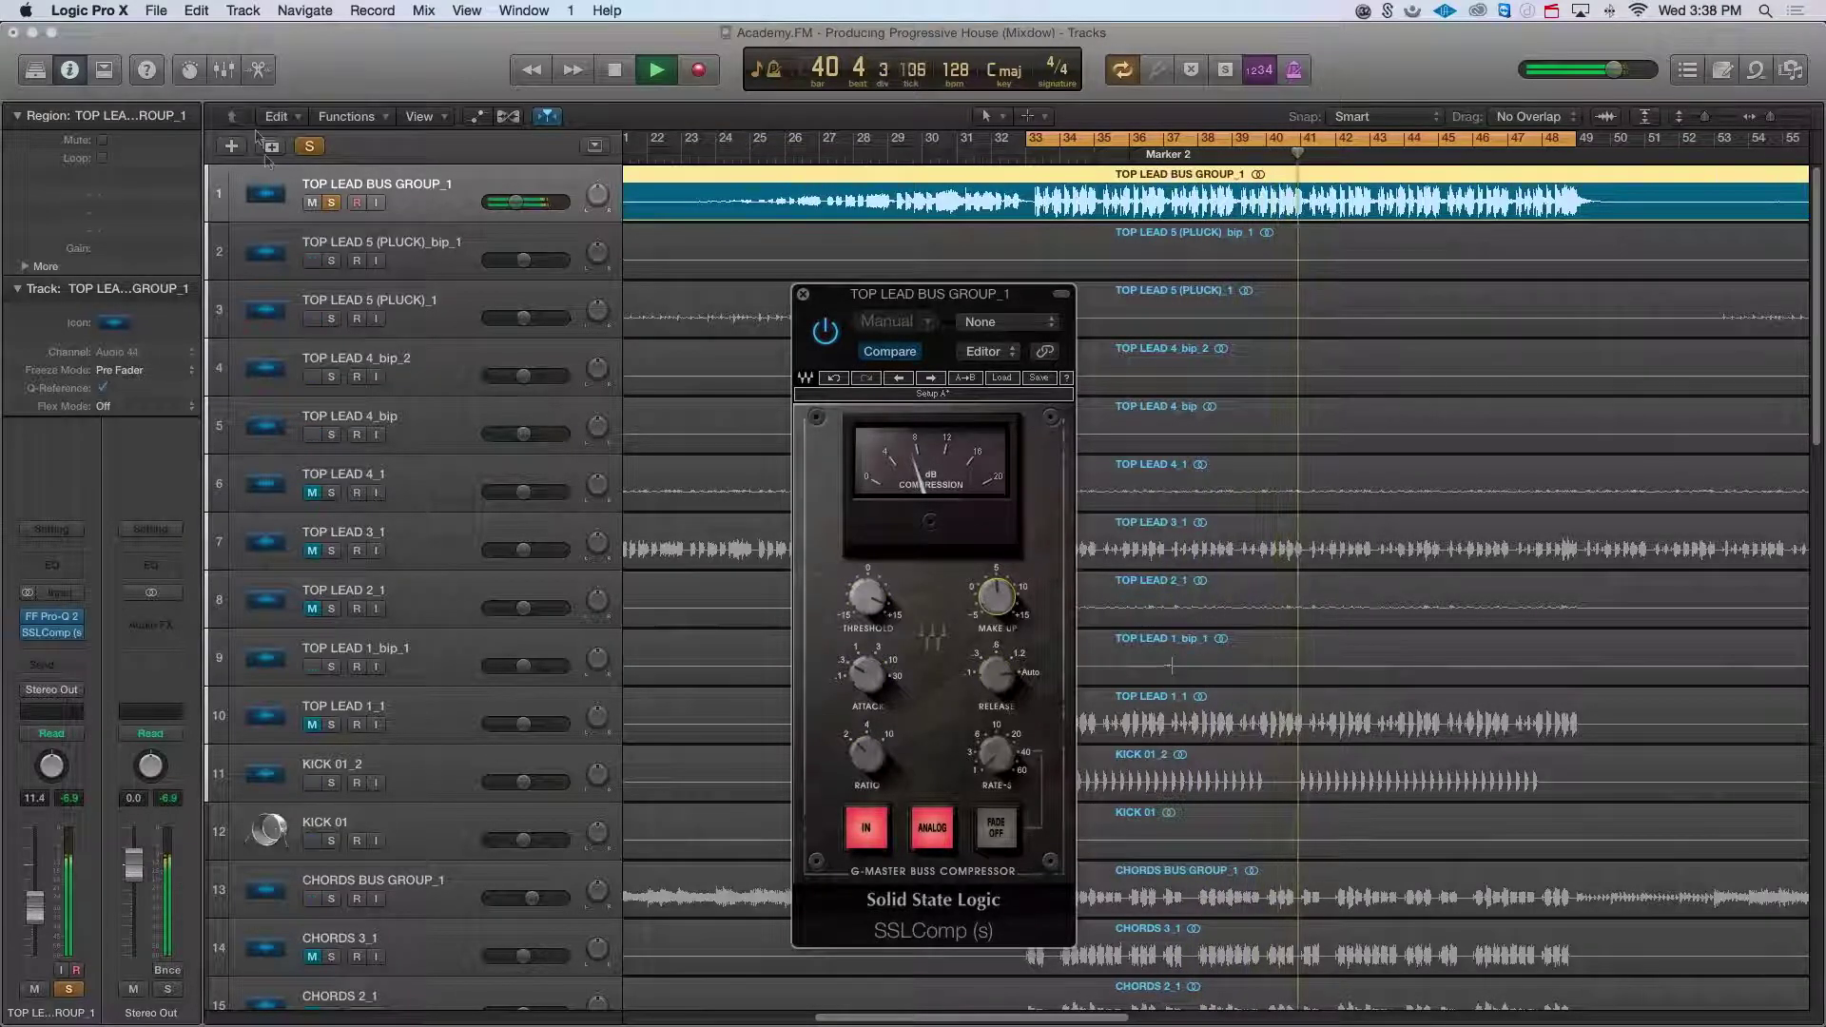
Step: Set the TOP LEAD BUS GROUP_1 volume to -8.4 dB against the full mix, and solo it again
{"action": "left_click", "coordinate": [367, 208]}
{"action": "left_click_drag", "start_coordinate": [530, 208], "coordinate": [537, 209]}
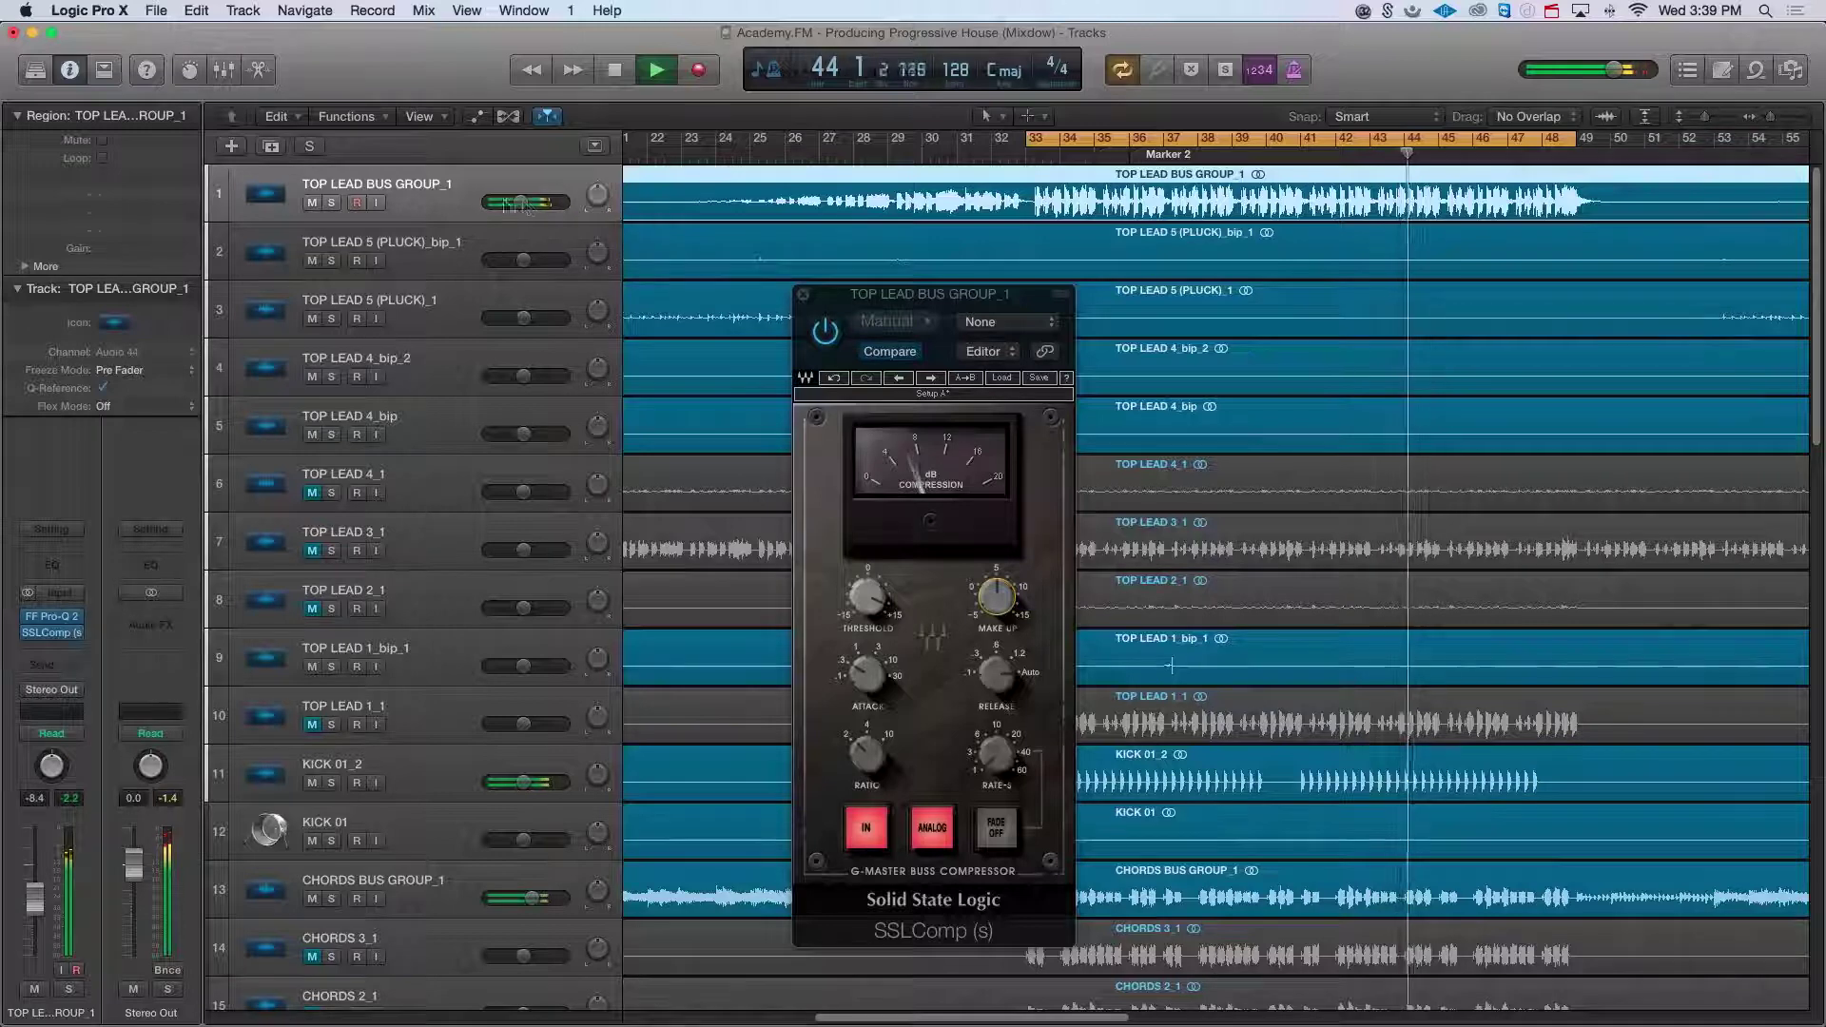
{"action": "left_click", "coordinate": [332, 203]}
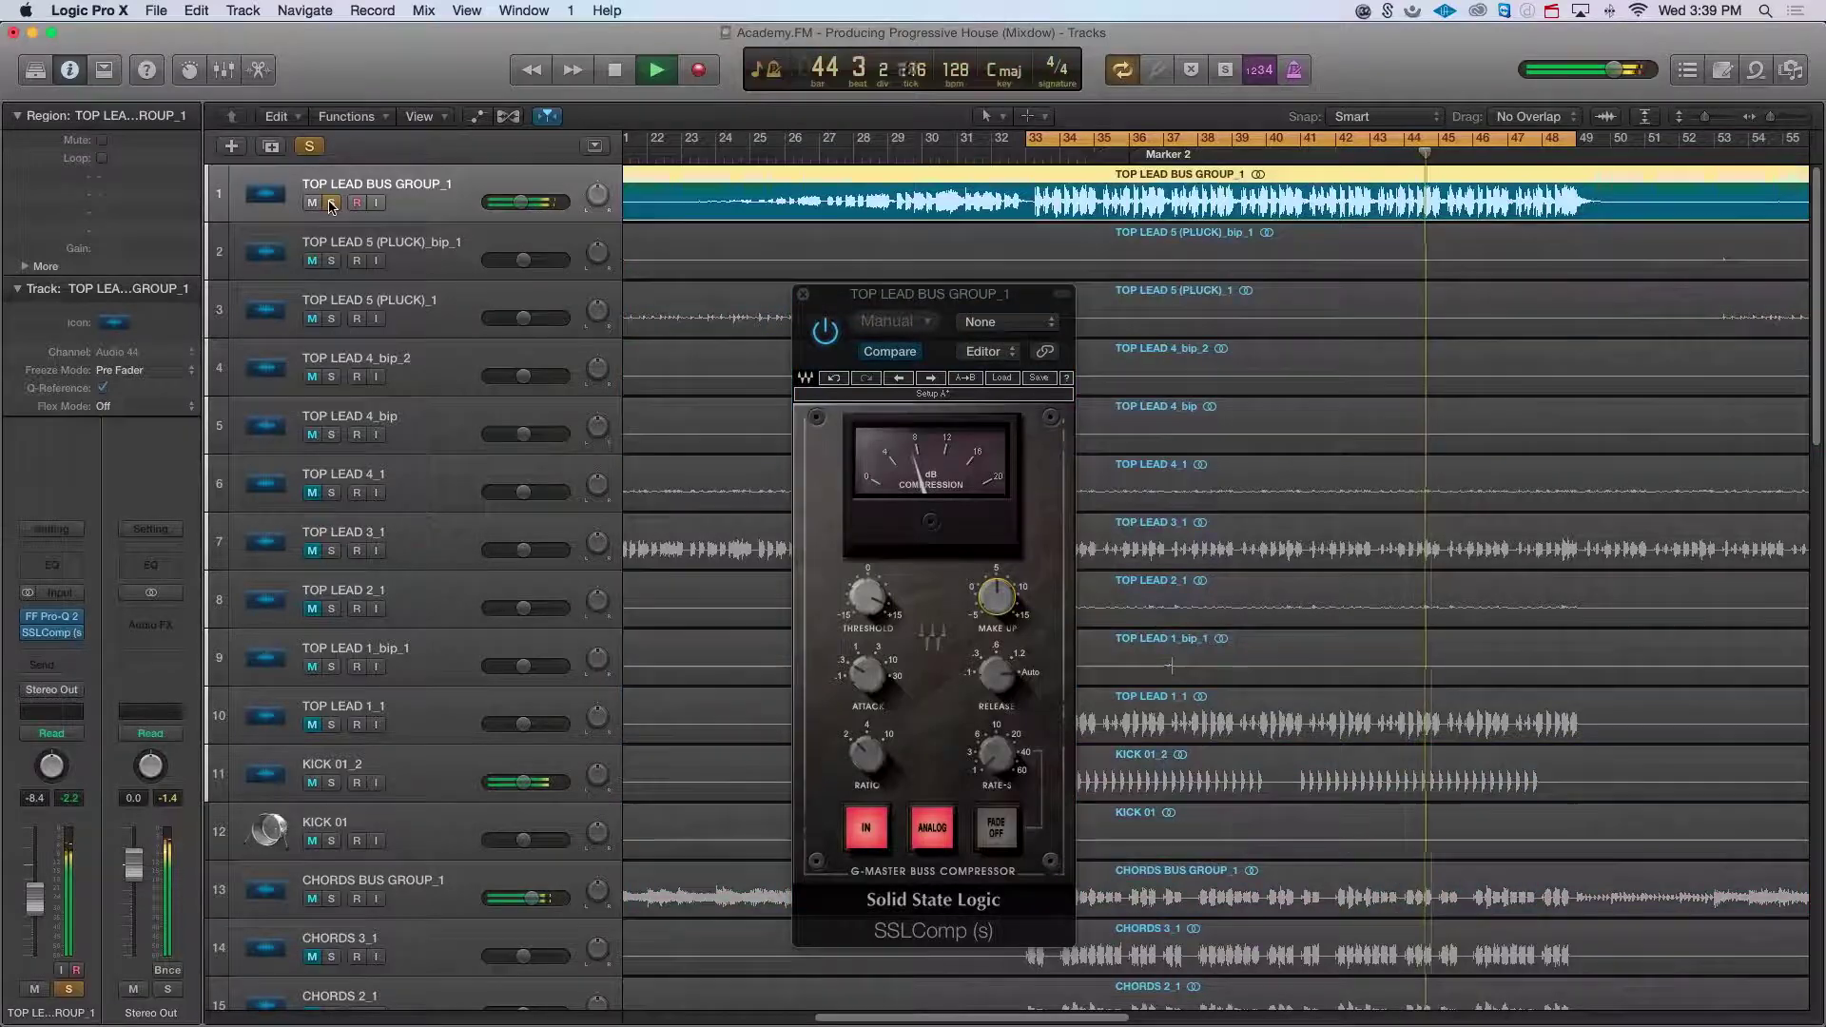
Step: Insert the Xfer Records LFOTool on TOP LEAD BUS GROUP_1 after the compressor
{"action": "left_click", "coordinate": [80, 651]}
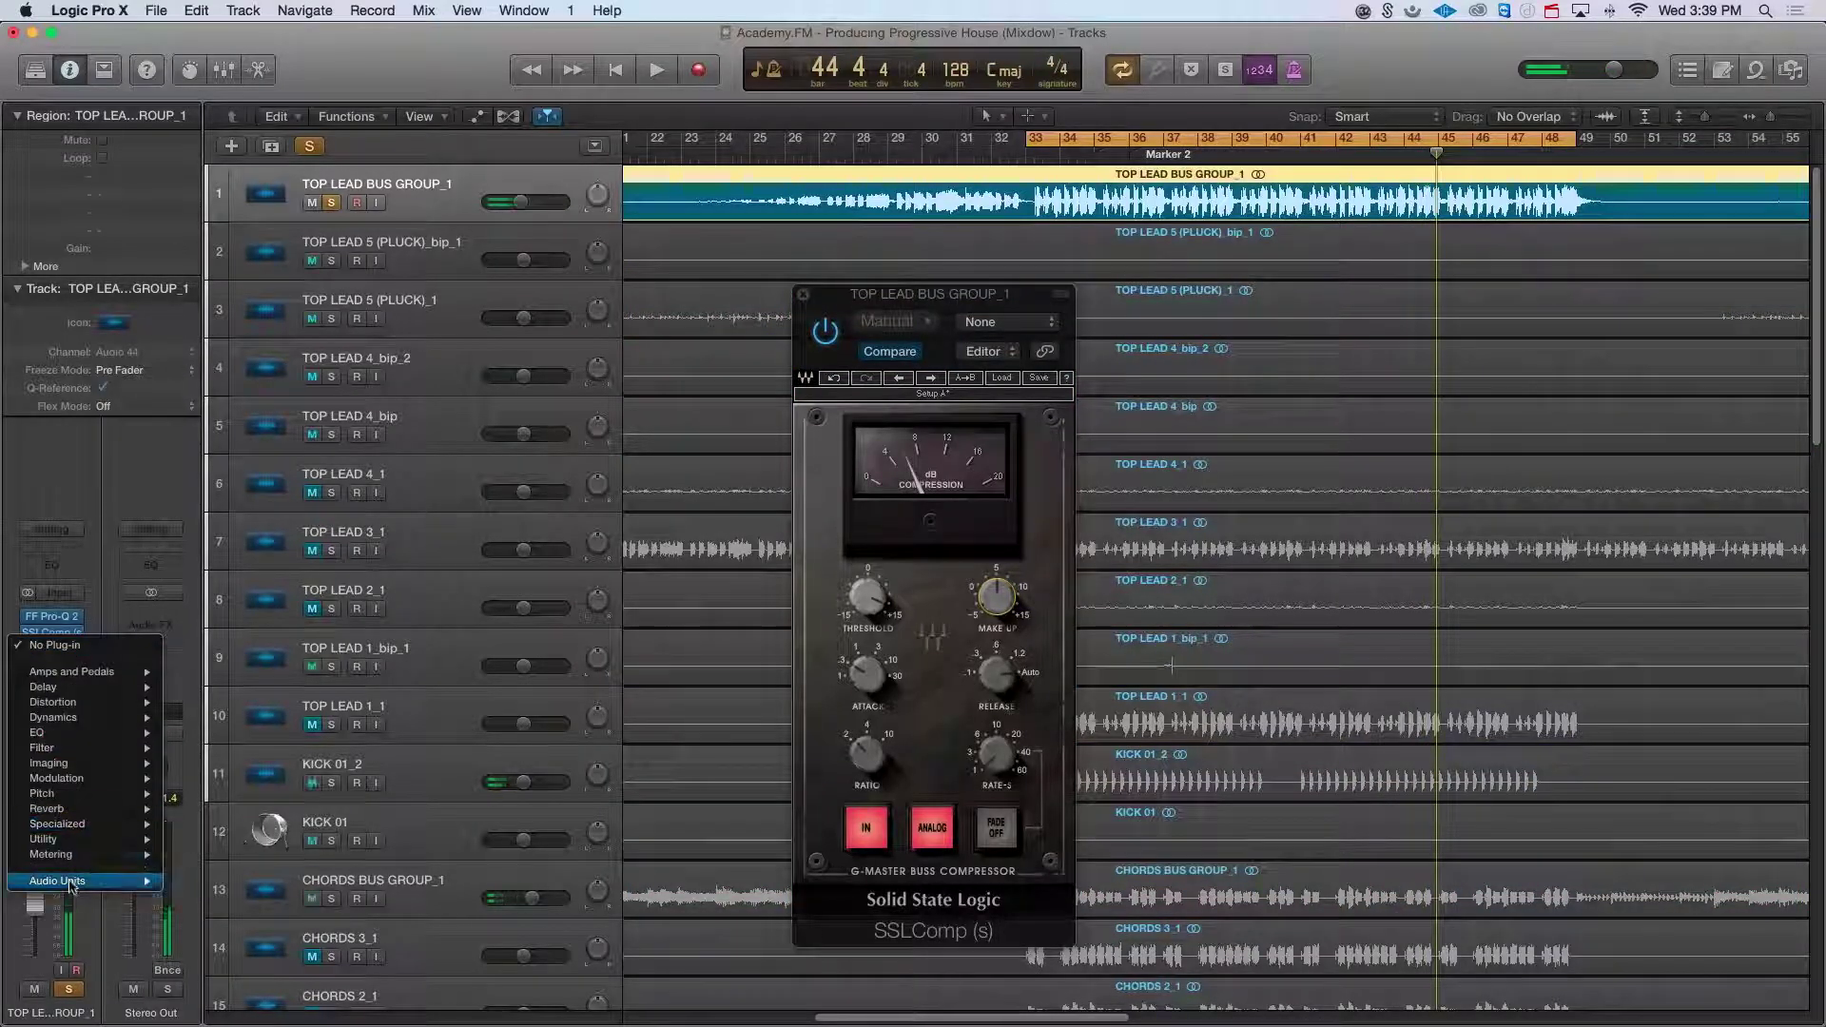
{"action": "mouse_move", "coordinate": [282, 1012]}
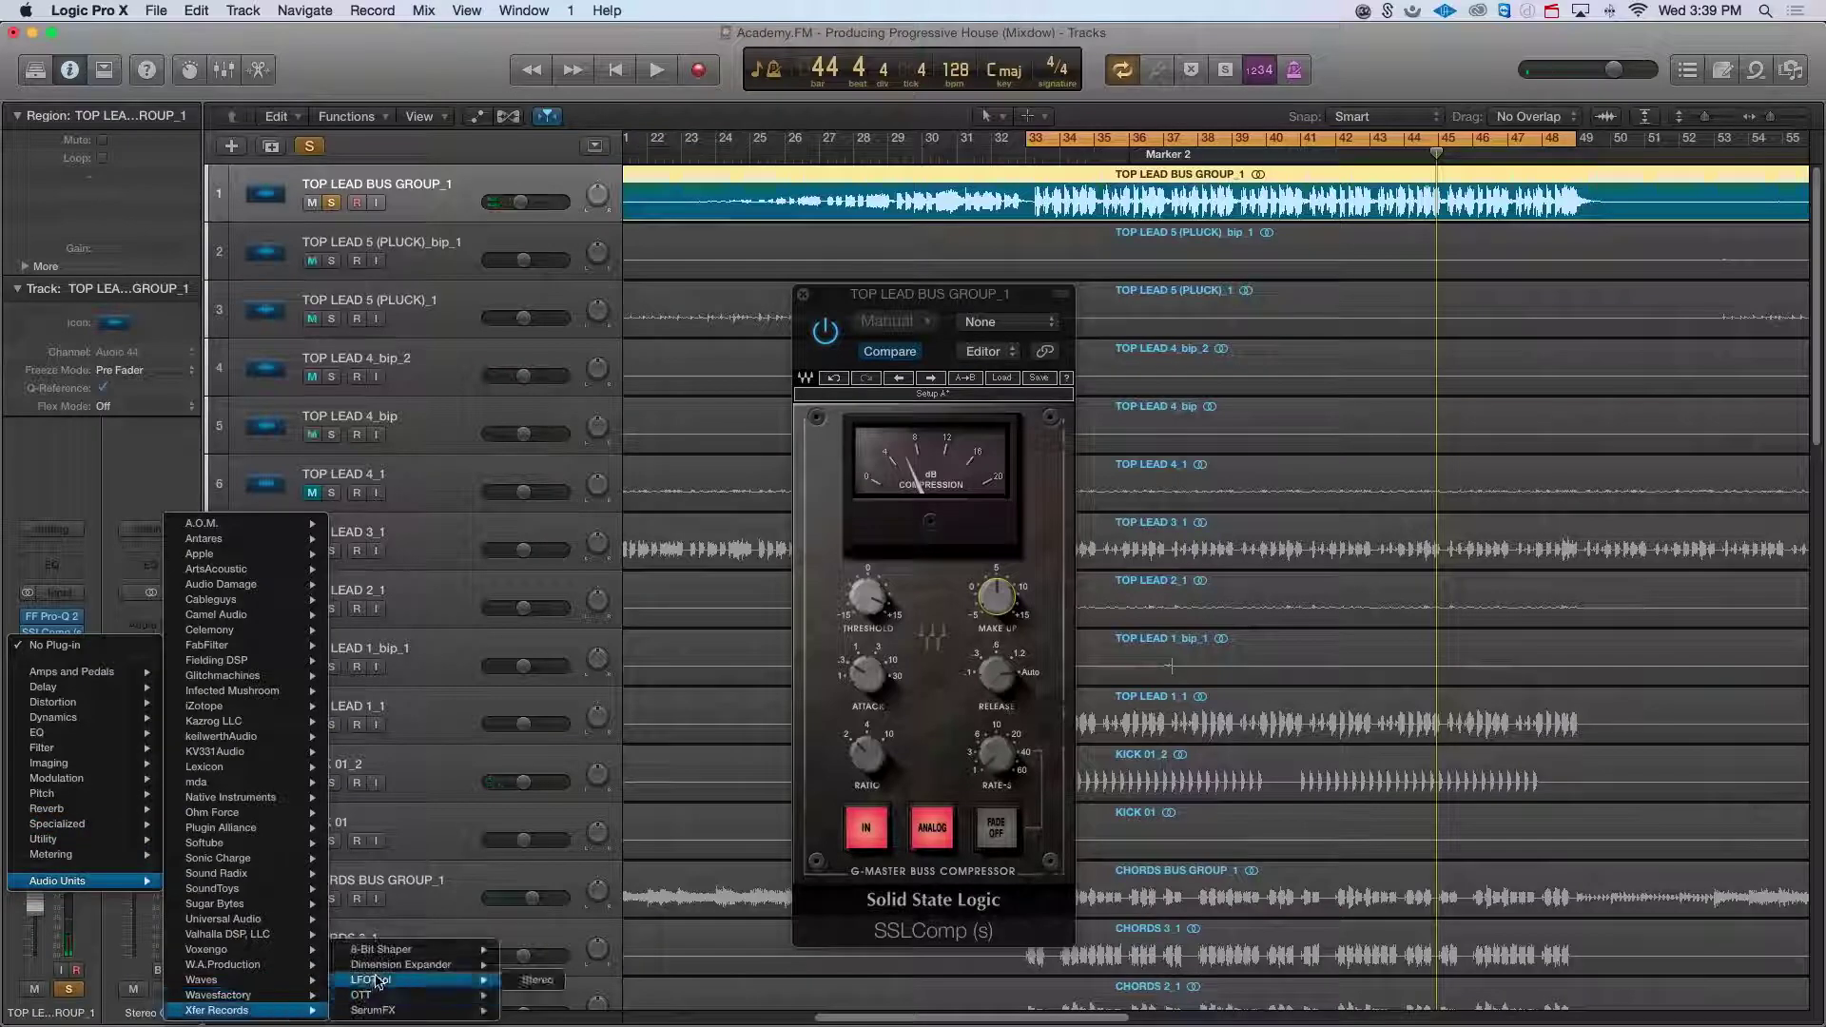
{"action": "left_click", "coordinate": [379, 982]}
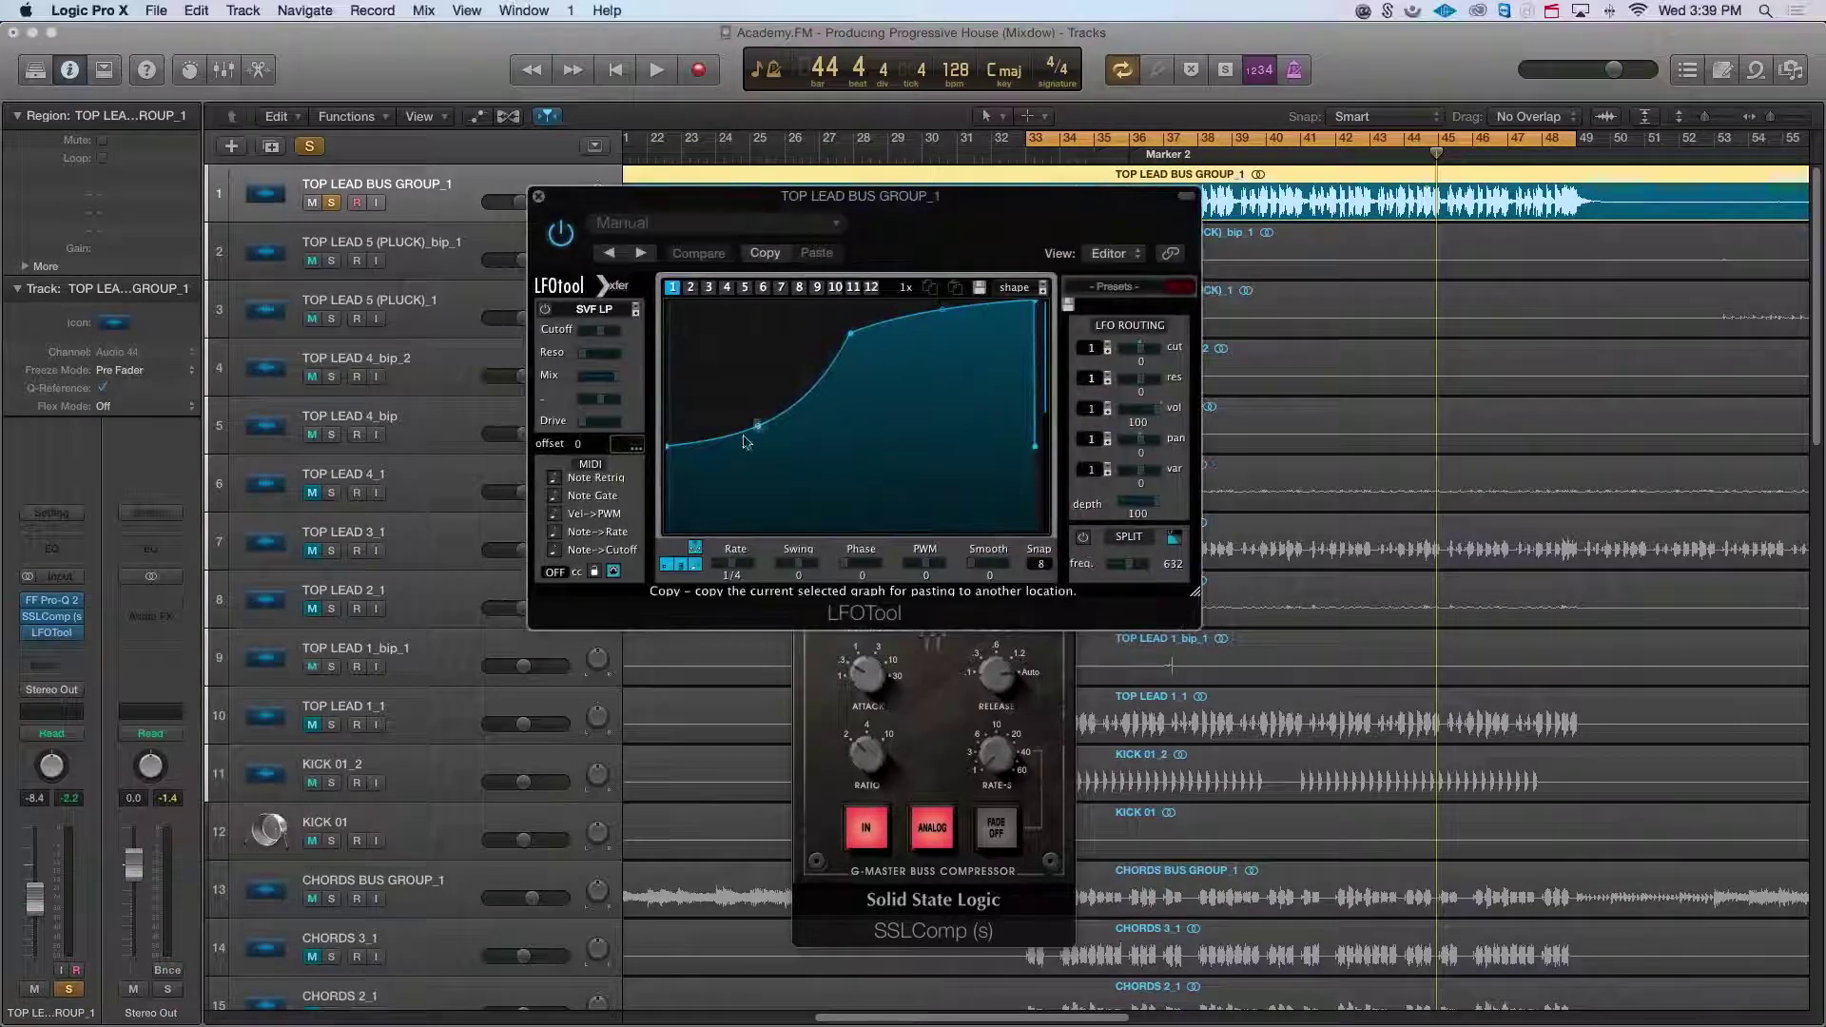
Step: Shape LFOTool's volume curve to start at zero and reach full level about a quarter of the way in, with Smooth at 17
{"action": "left_click_drag", "start_coordinate": [671, 452], "coordinate": [671, 528]}
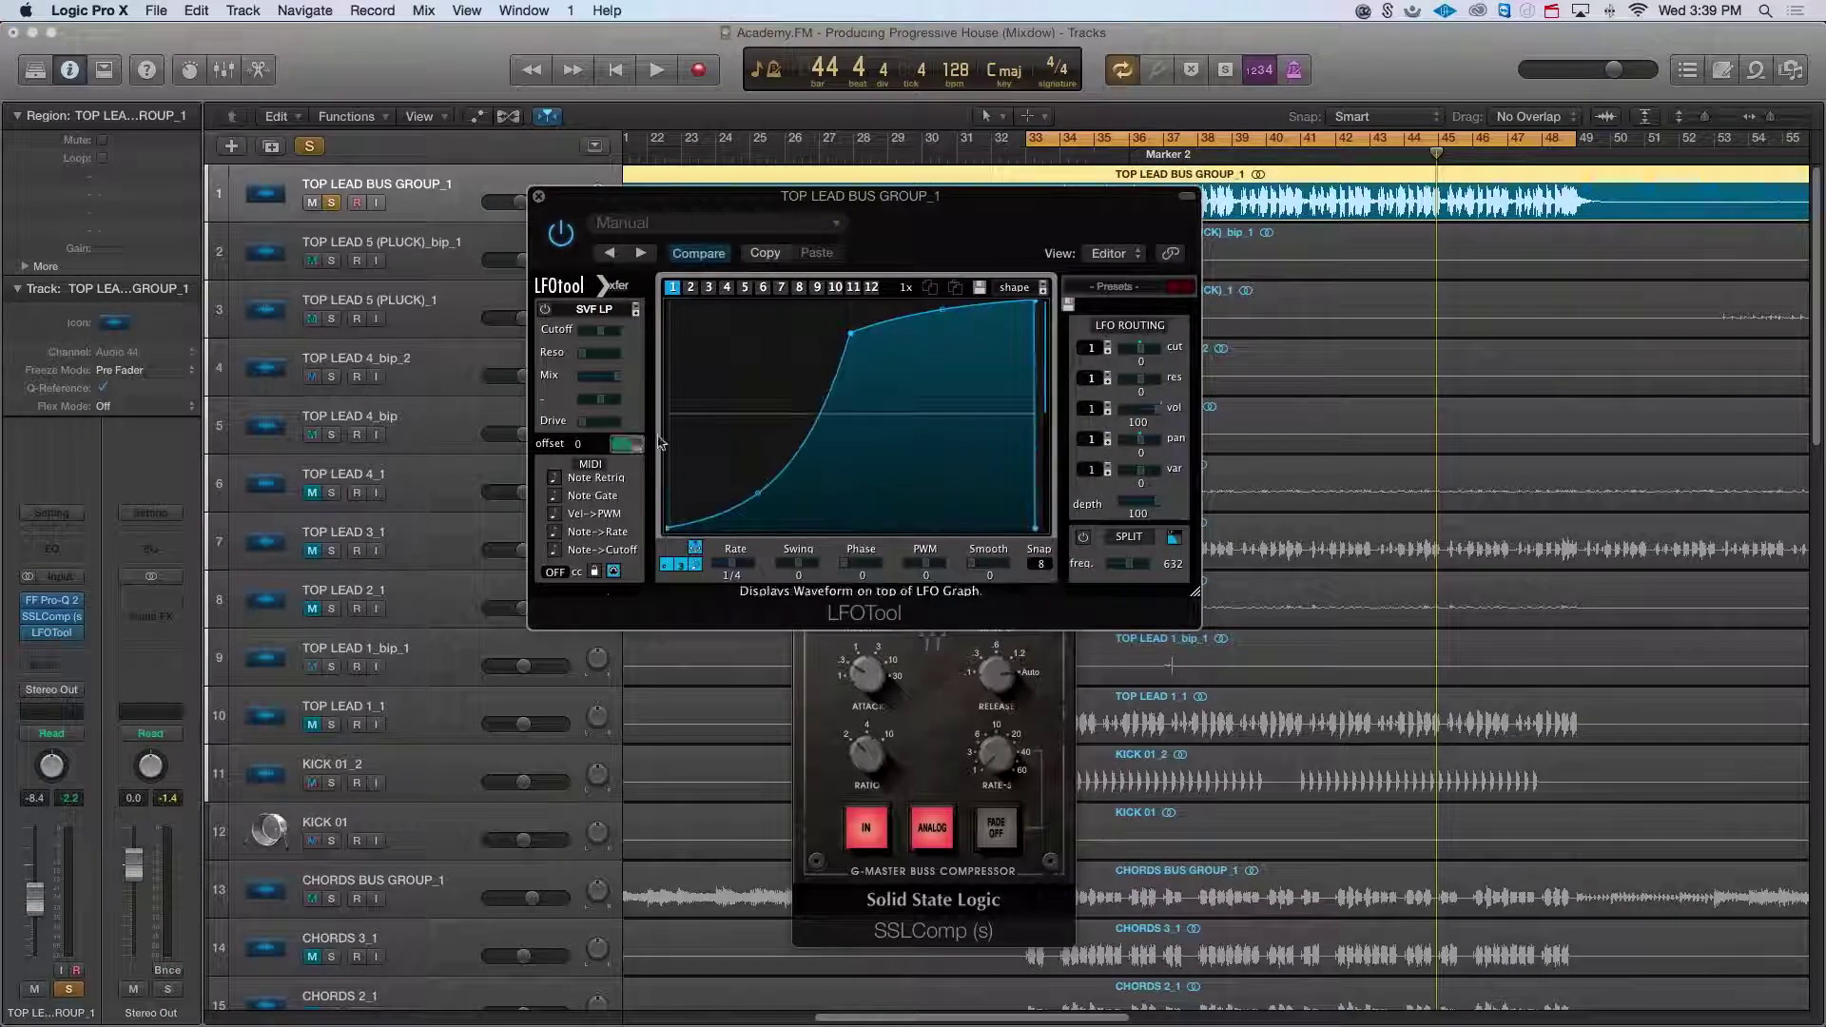
{"action": "left_click_drag", "start_coordinate": [785, 297], "coordinate": [702, 304]}
{"action": "key", "text": "space"}
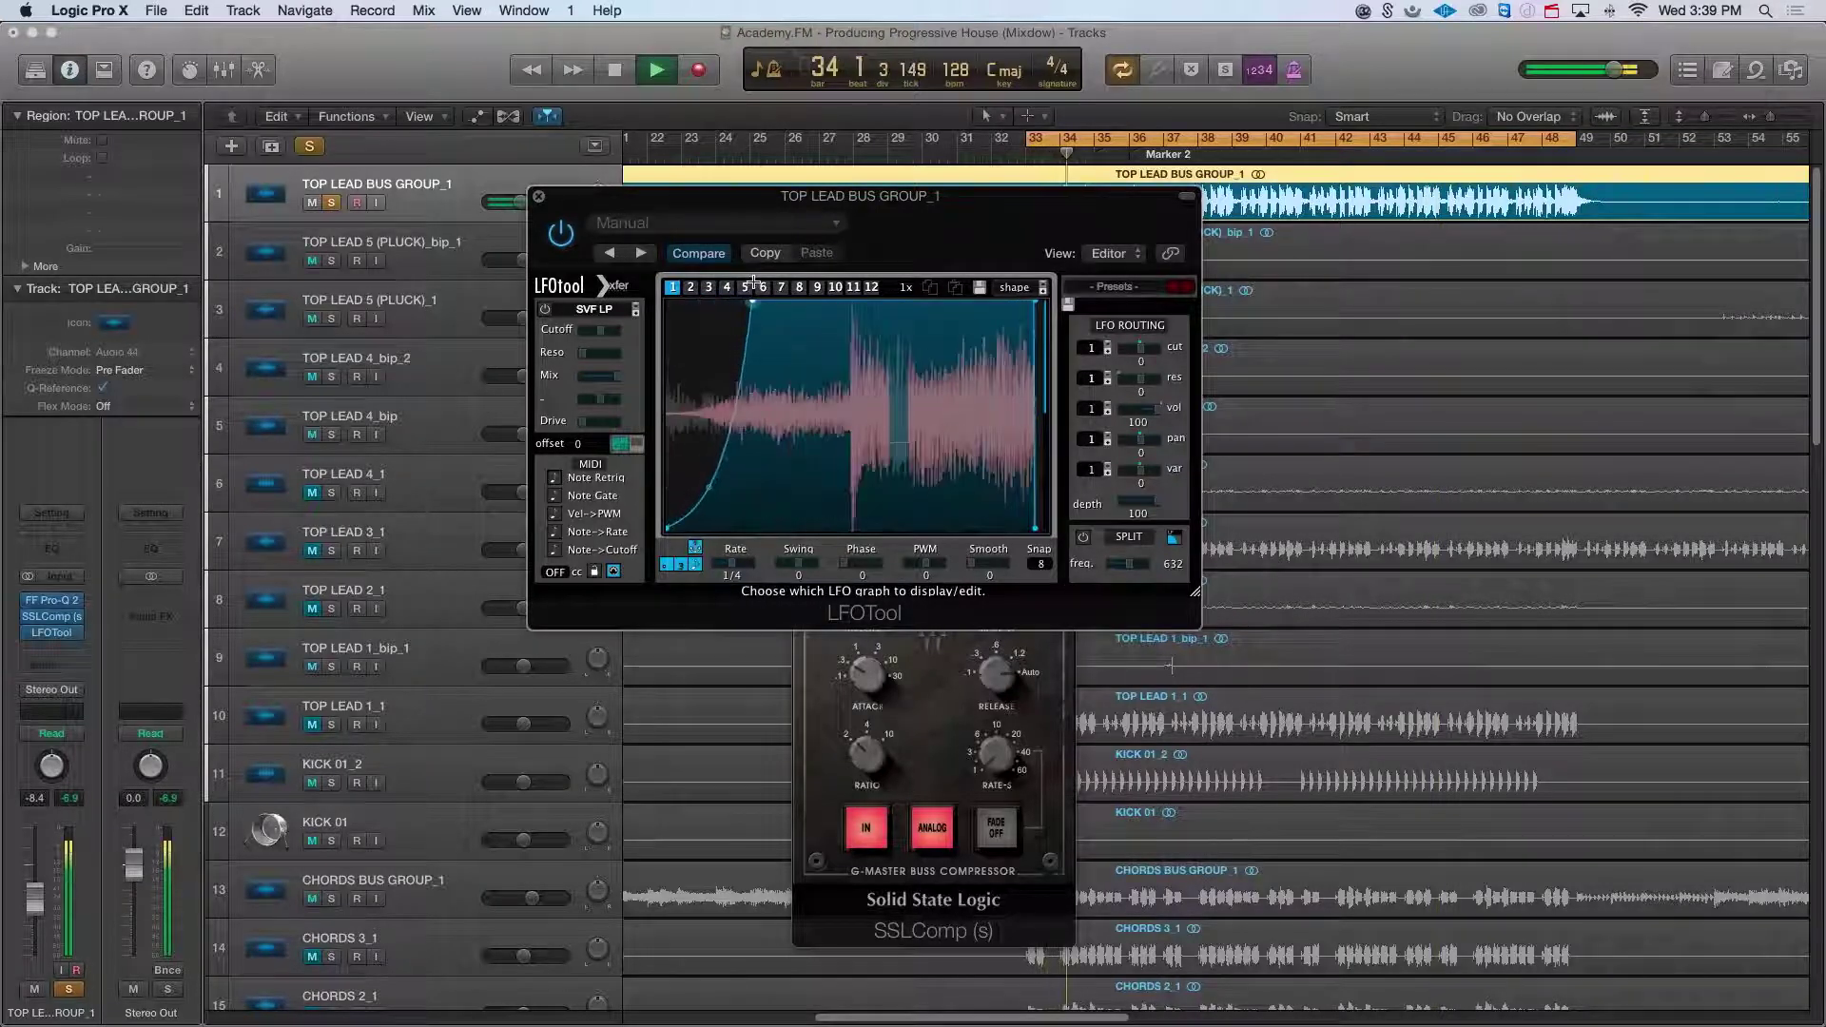
{"action": "left_click_drag", "start_coordinate": [699, 302], "coordinate": [765, 287]}
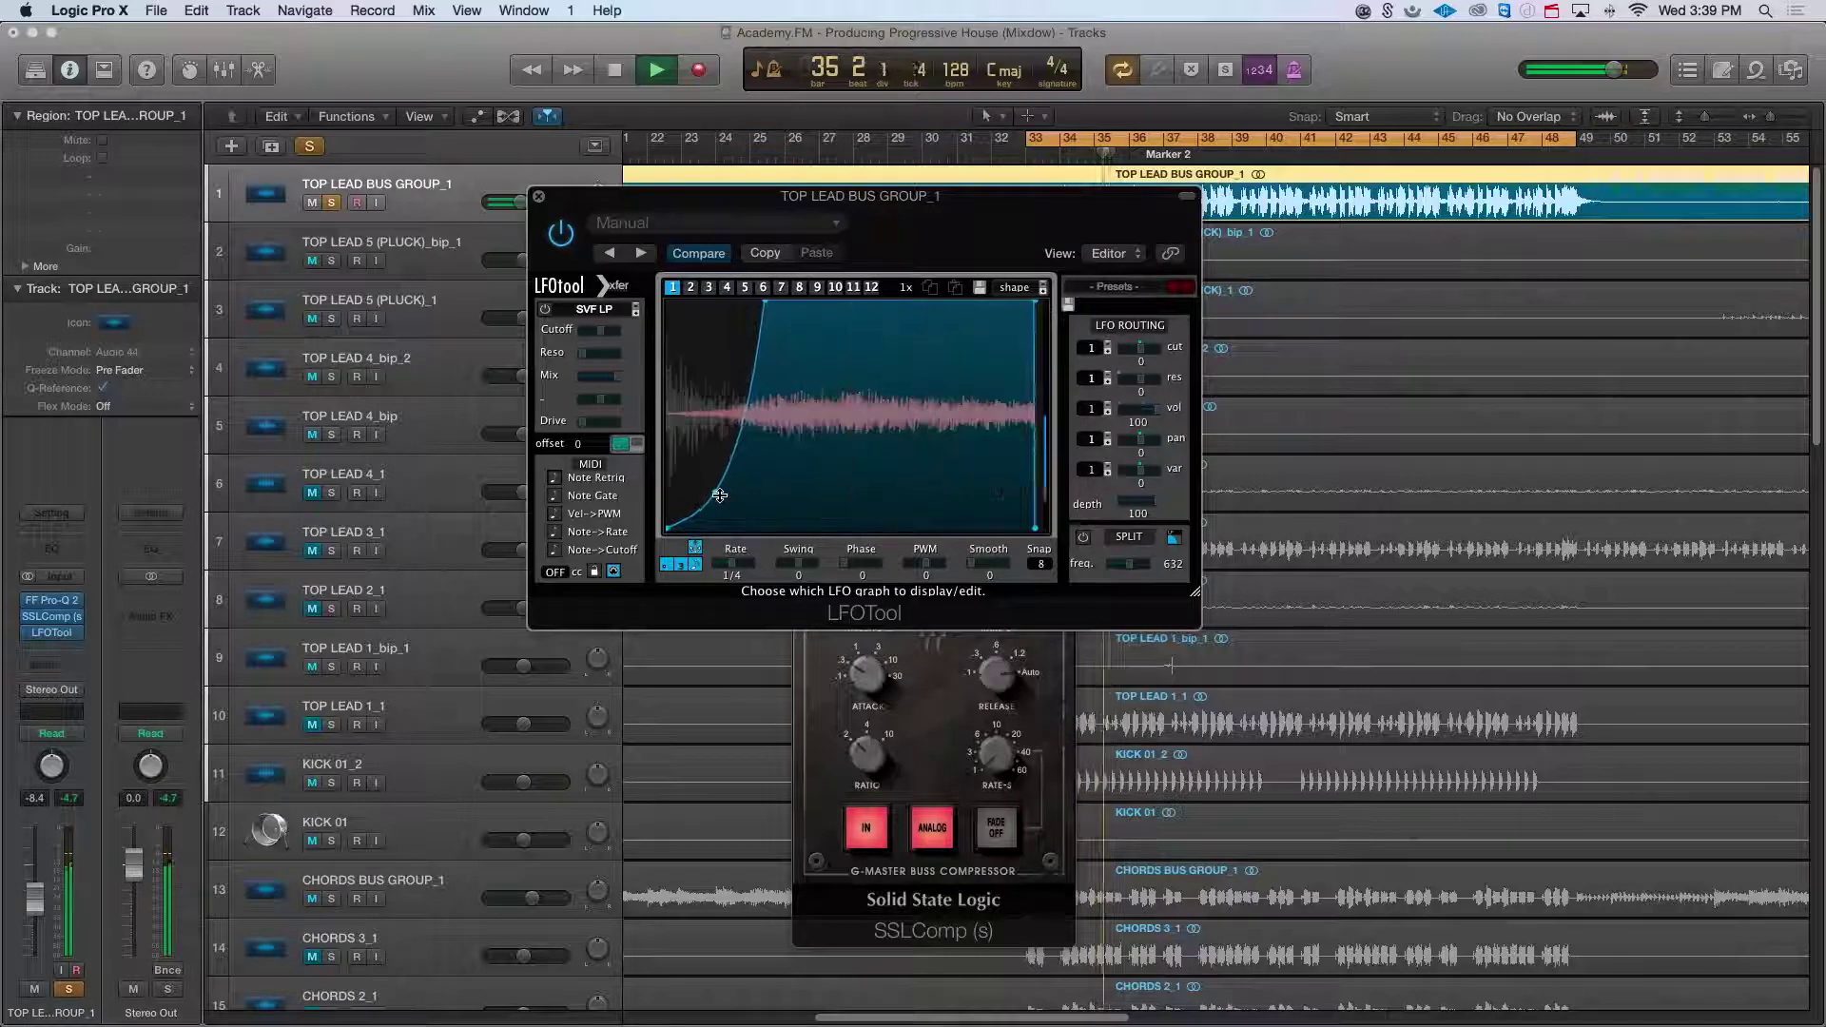
{"action": "left_click_drag", "start_coordinate": [984, 565], "coordinate": [986, 542]}
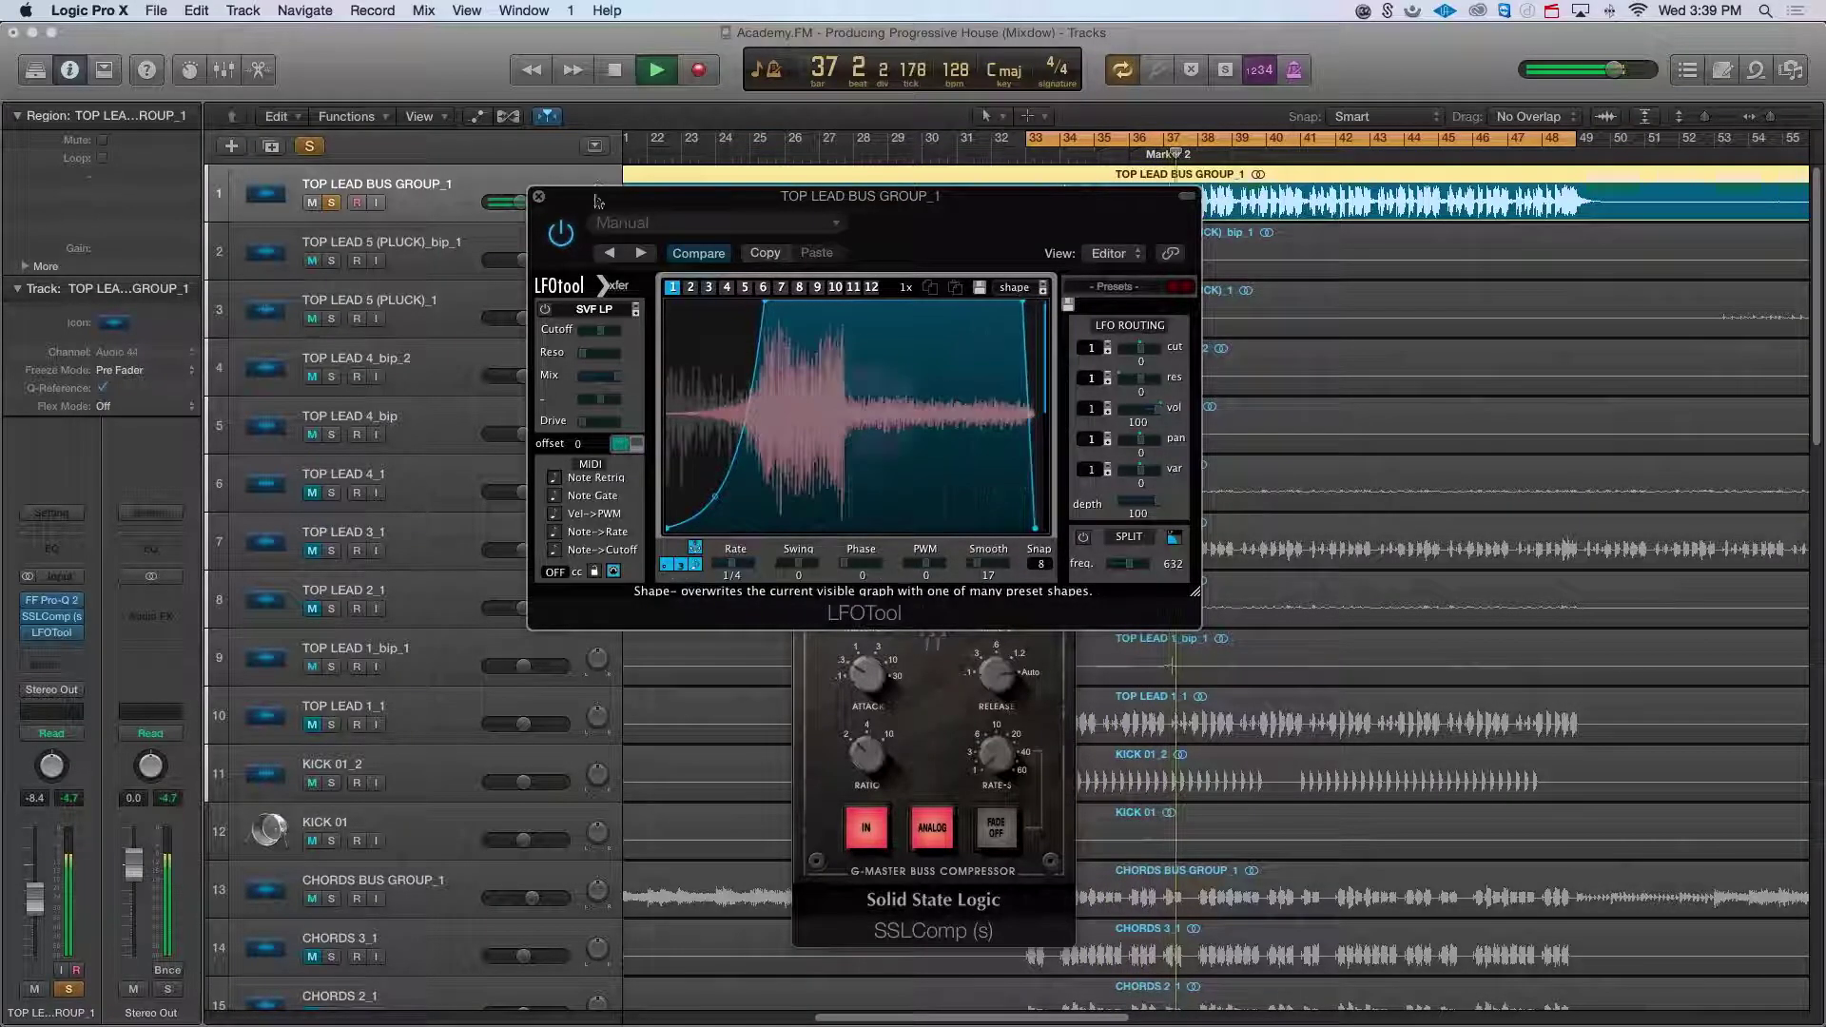
Step: Unsolo TOP LEAD BUS GROUP_1, close LFOTool and raise the track's volume to -6.0 dB
{"action": "left_click", "coordinate": [333, 203]}
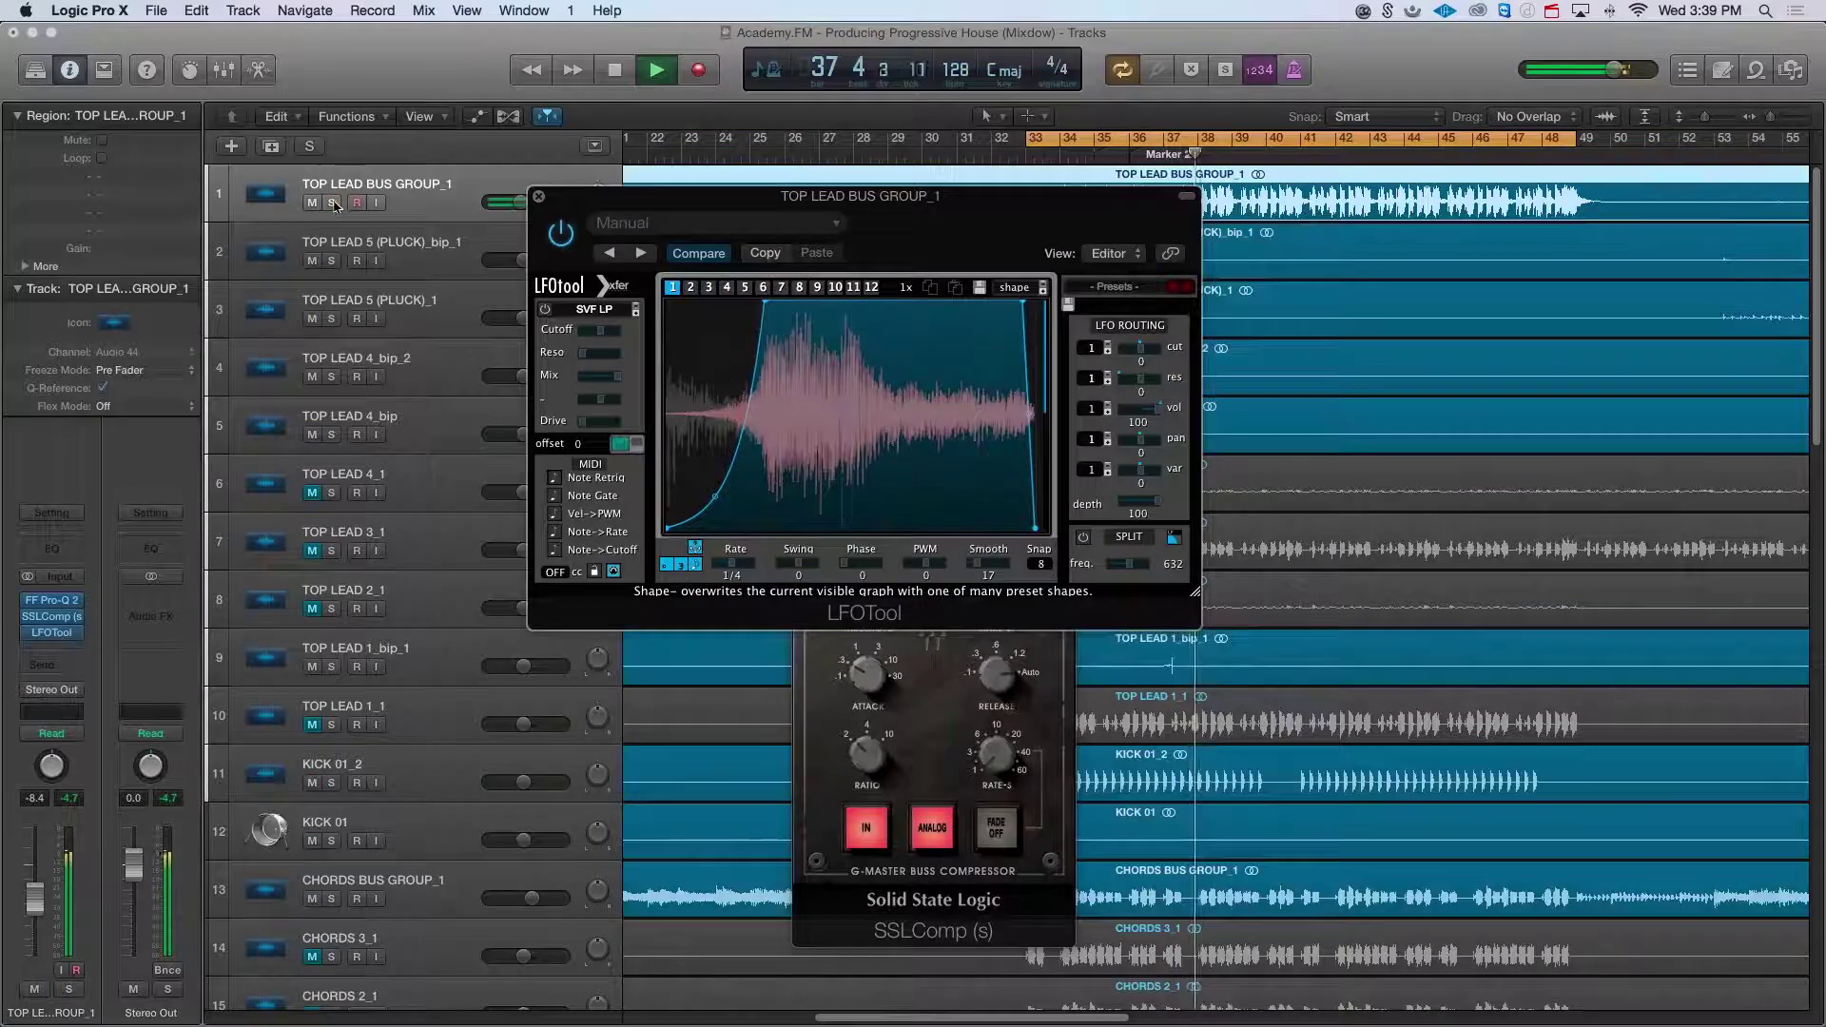
{"action": "left_click", "coordinate": [538, 196]}
{"action": "left_click_drag", "start_coordinate": [516, 202], "coordinate": [526, 202]}
Step: Lighten the top lead's ducking by raising the start point of the LFOTool curve, and close both plug-in windows
{"action": "left_click", "coordinate": [52, 633]}
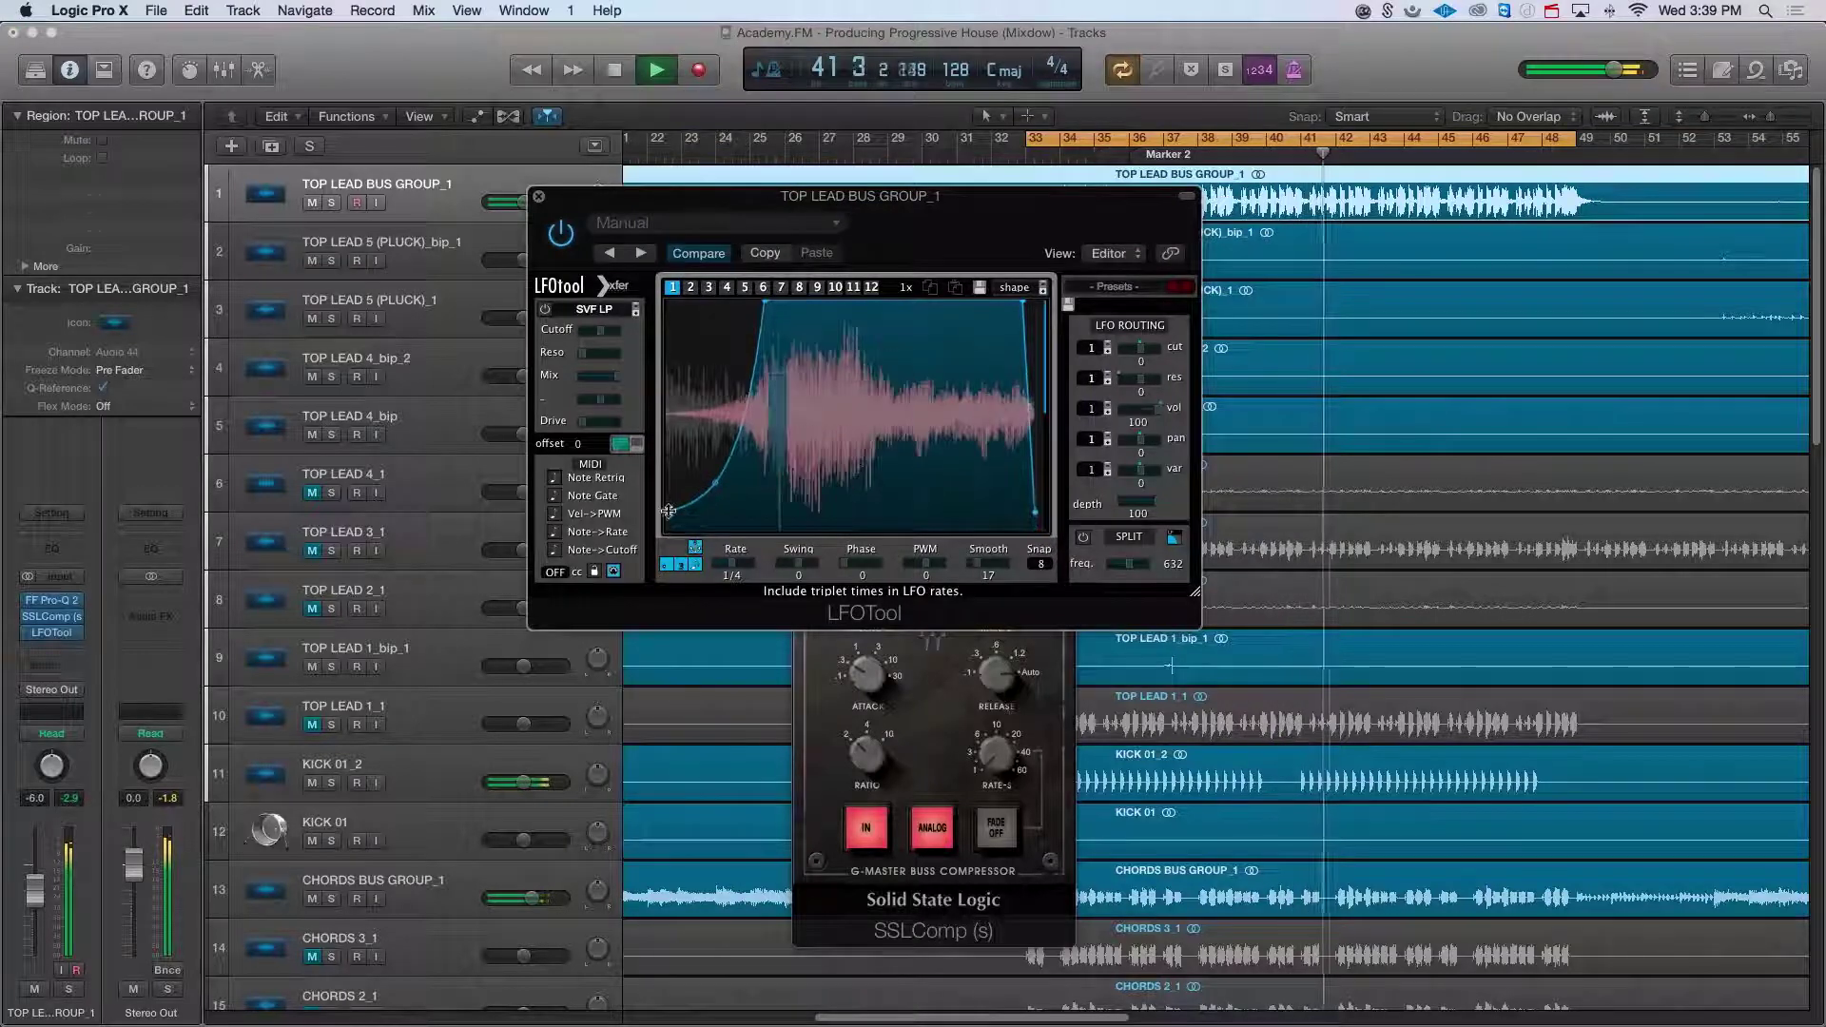
{"action": "left_click_drag", "start_coordinate": [666, 529], "coordinate": [667, 485]}
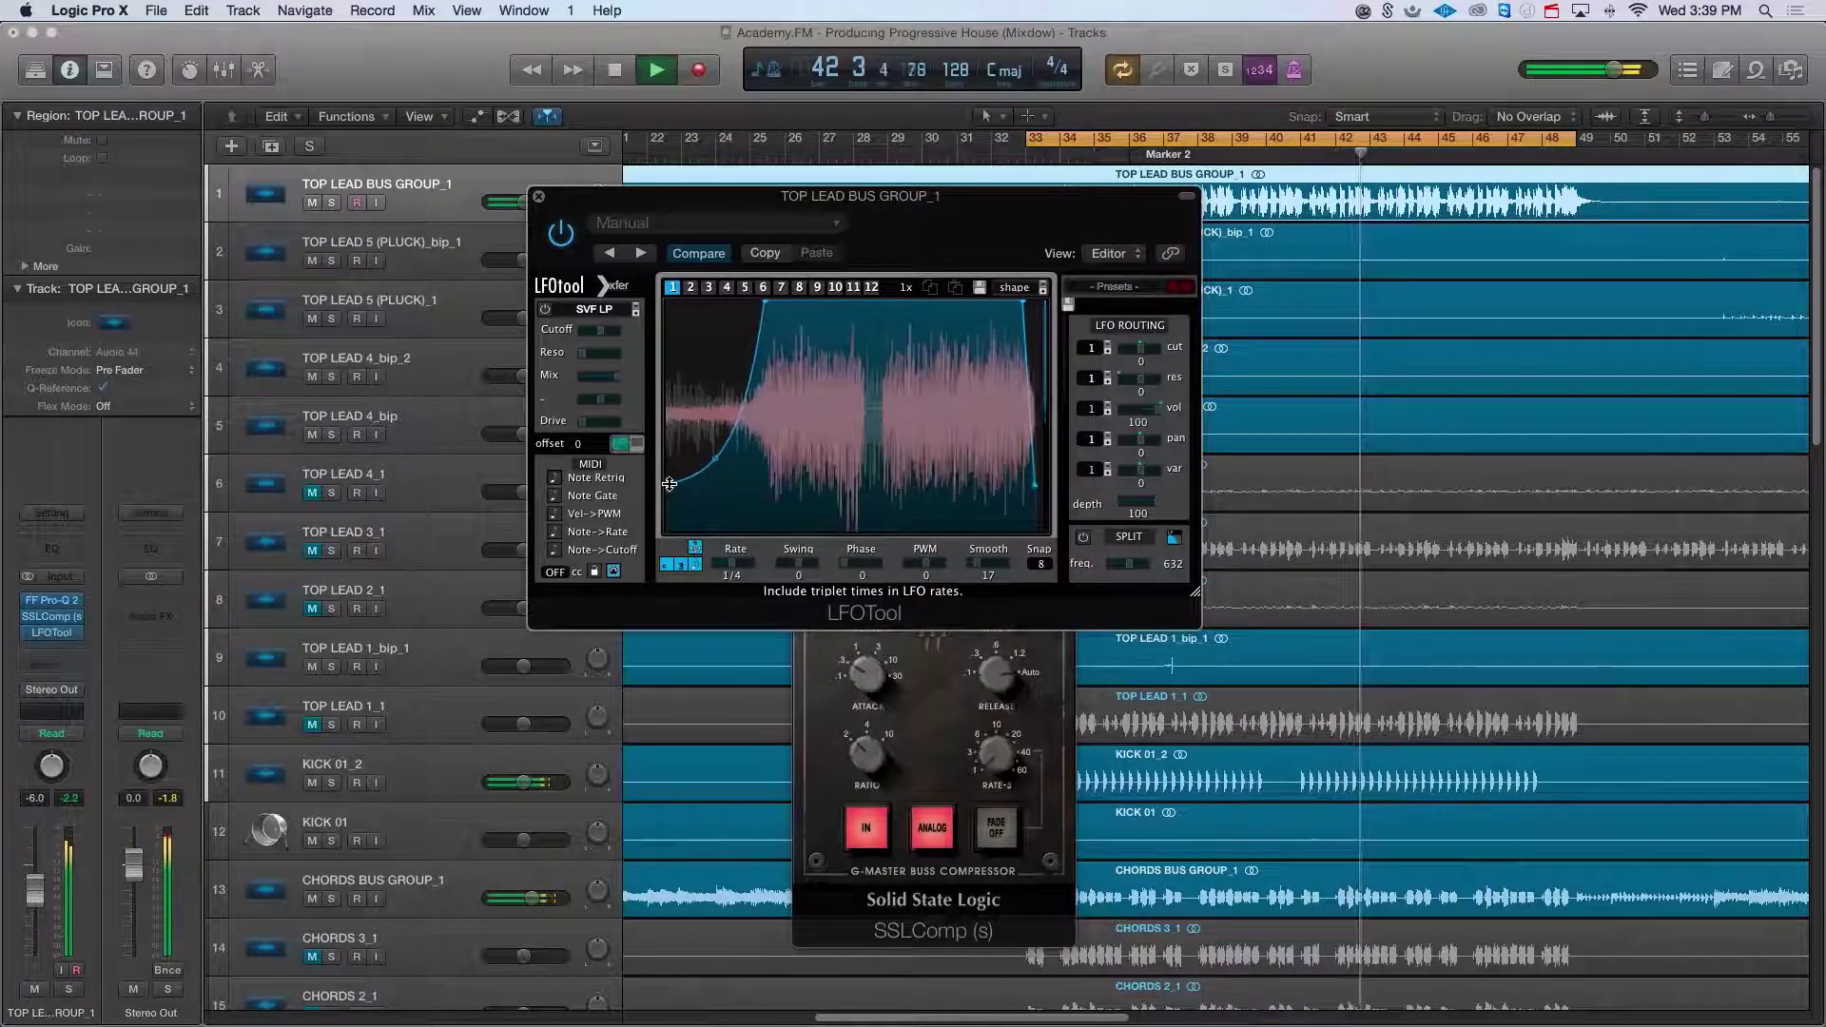
{"action": "left_click", "coordinate": [539, 200]}
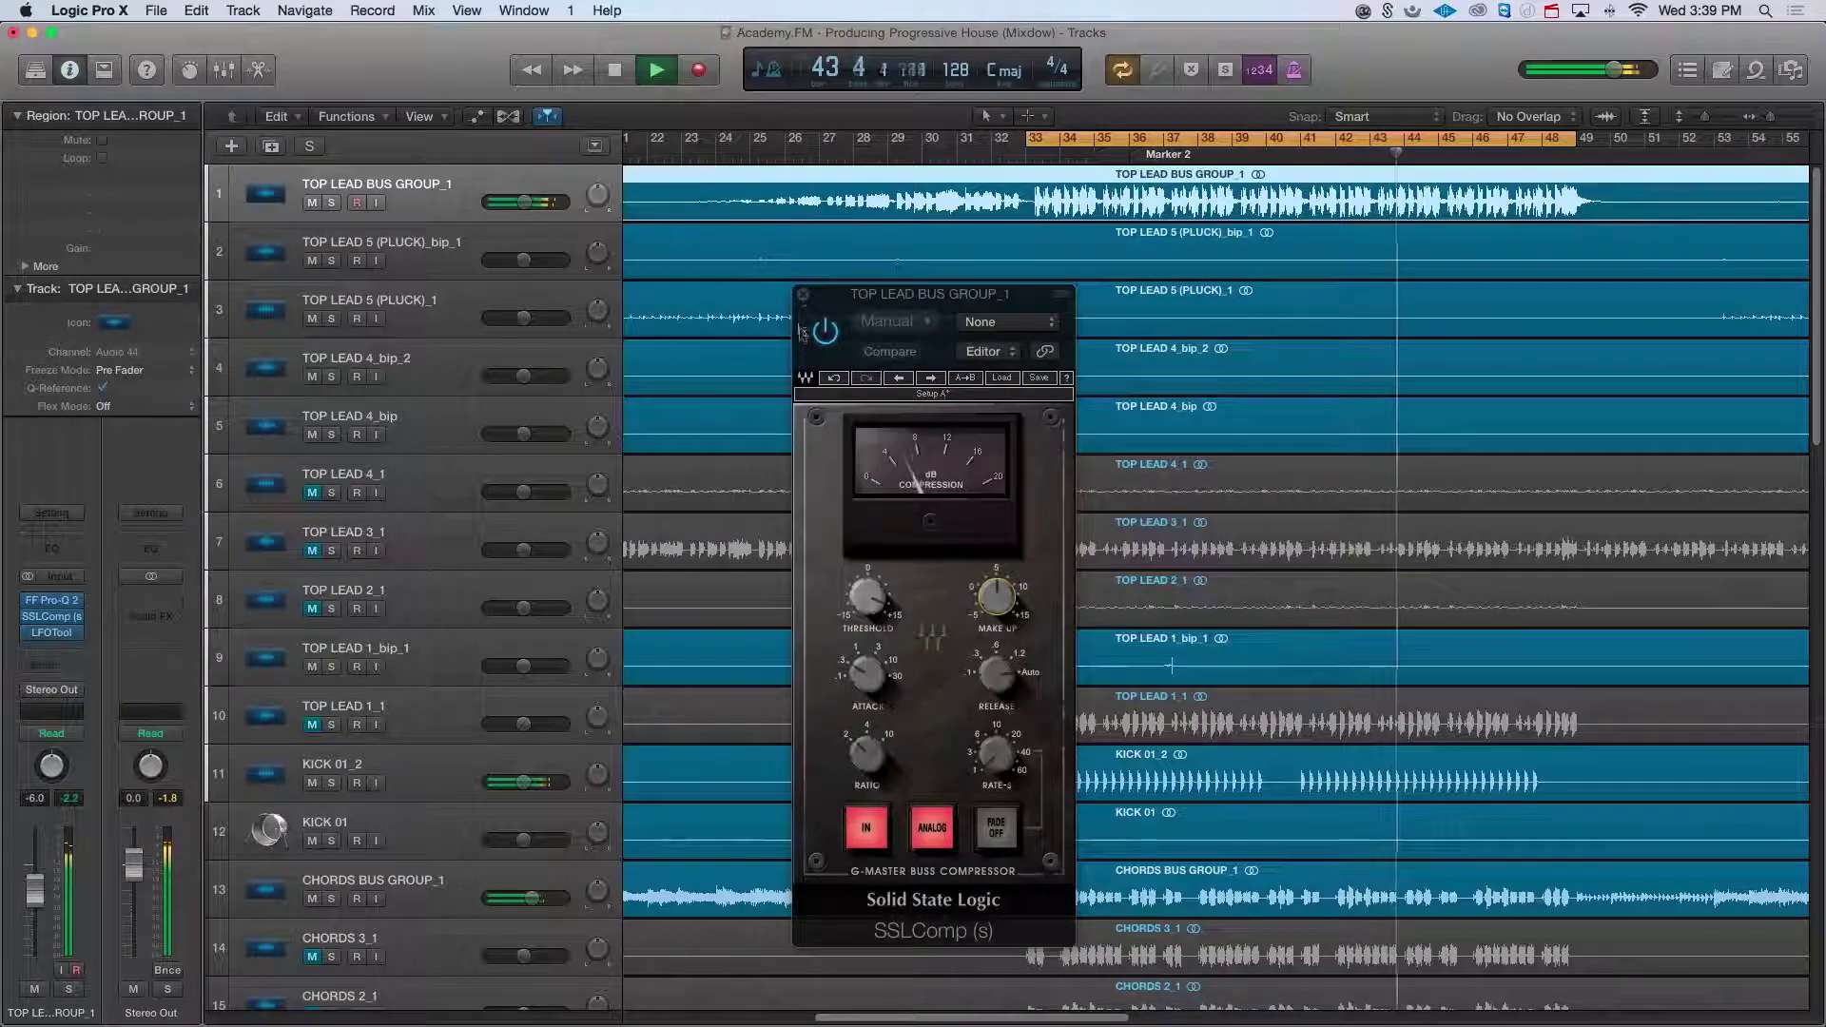
{"action": "left_click", "coordinate": [808, 288]}
Step: Stop playback and zoom the timeline out to show the arrangement from its beginning past the looped drop
{"action": "left_click", "coordinate": [882, 476]}
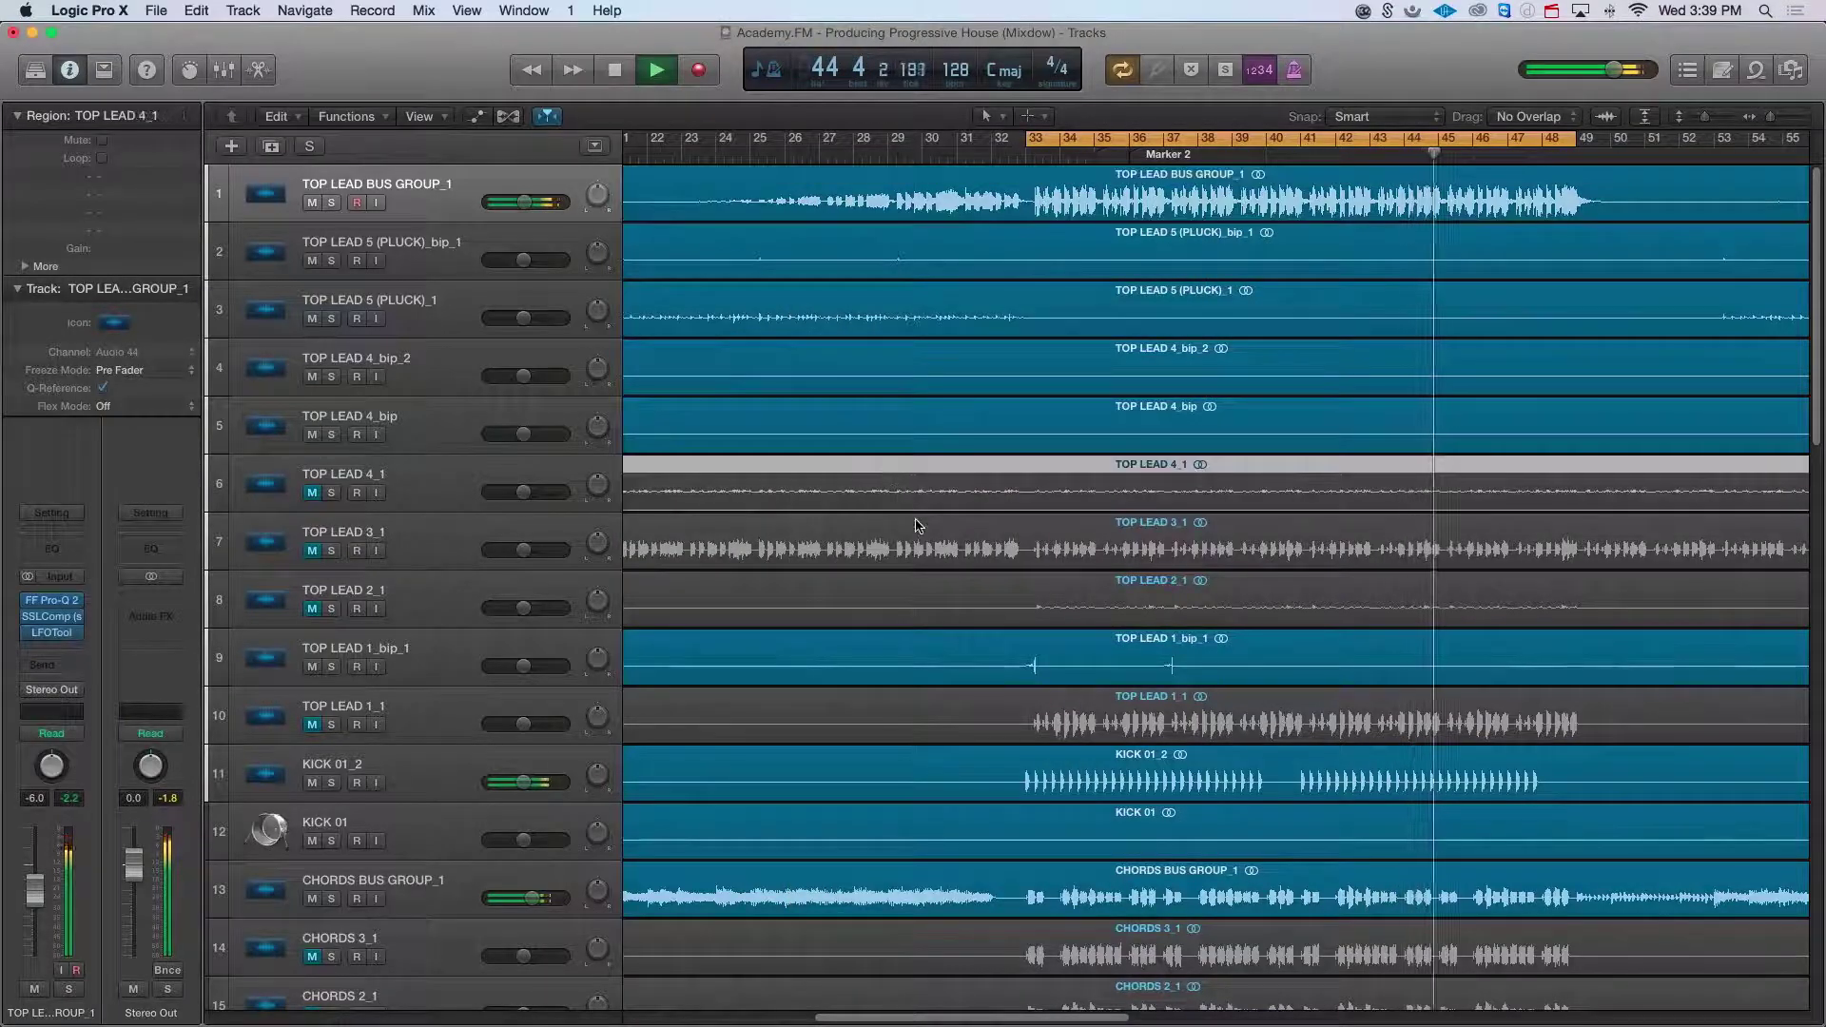
{"action": "key", "text": "a"}
{"action": "key", "text": "a"}
{"action": "key", "text": "space"}
{"action": "key", "text": "super+Left"}
{"action": "key", "text": "super+Left"}
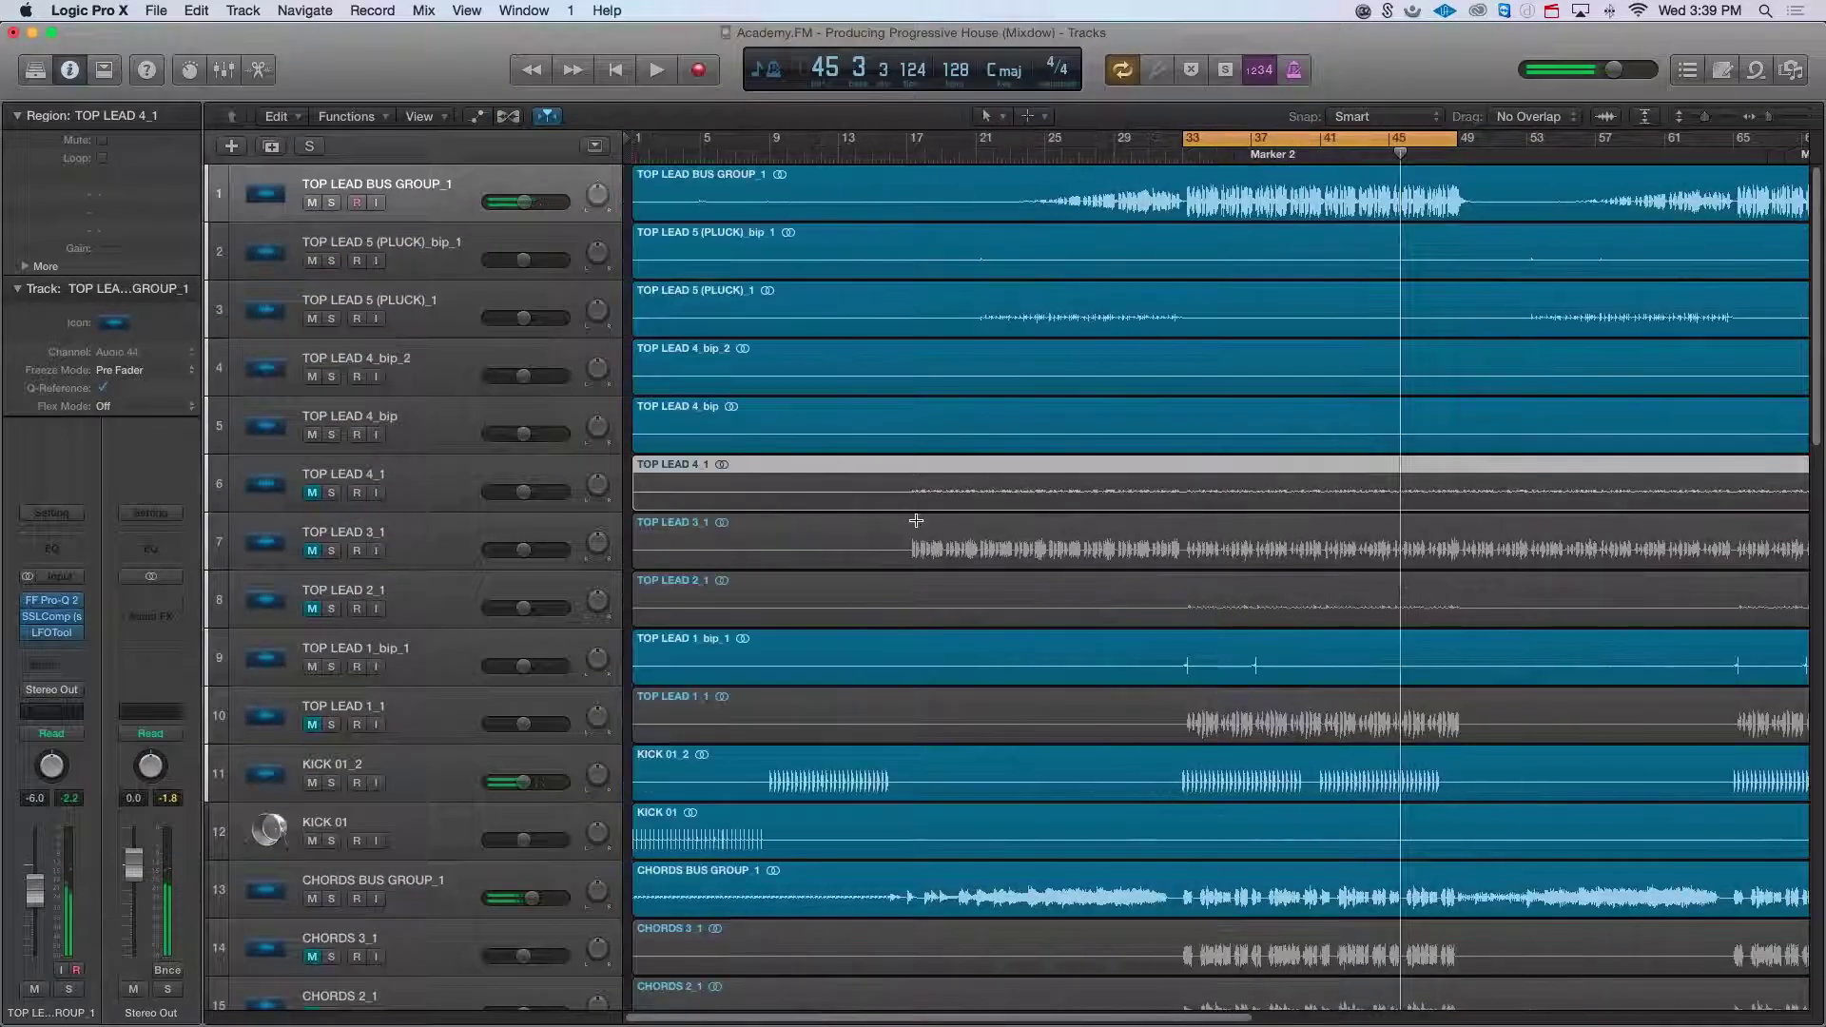
Step: Set the cycle range to bars 17 to 33 and look over the channel strips in the mixer
{"action": "left_click_drag", "start_coordinate": [913, 138], "coordinate": [1178, 141]}
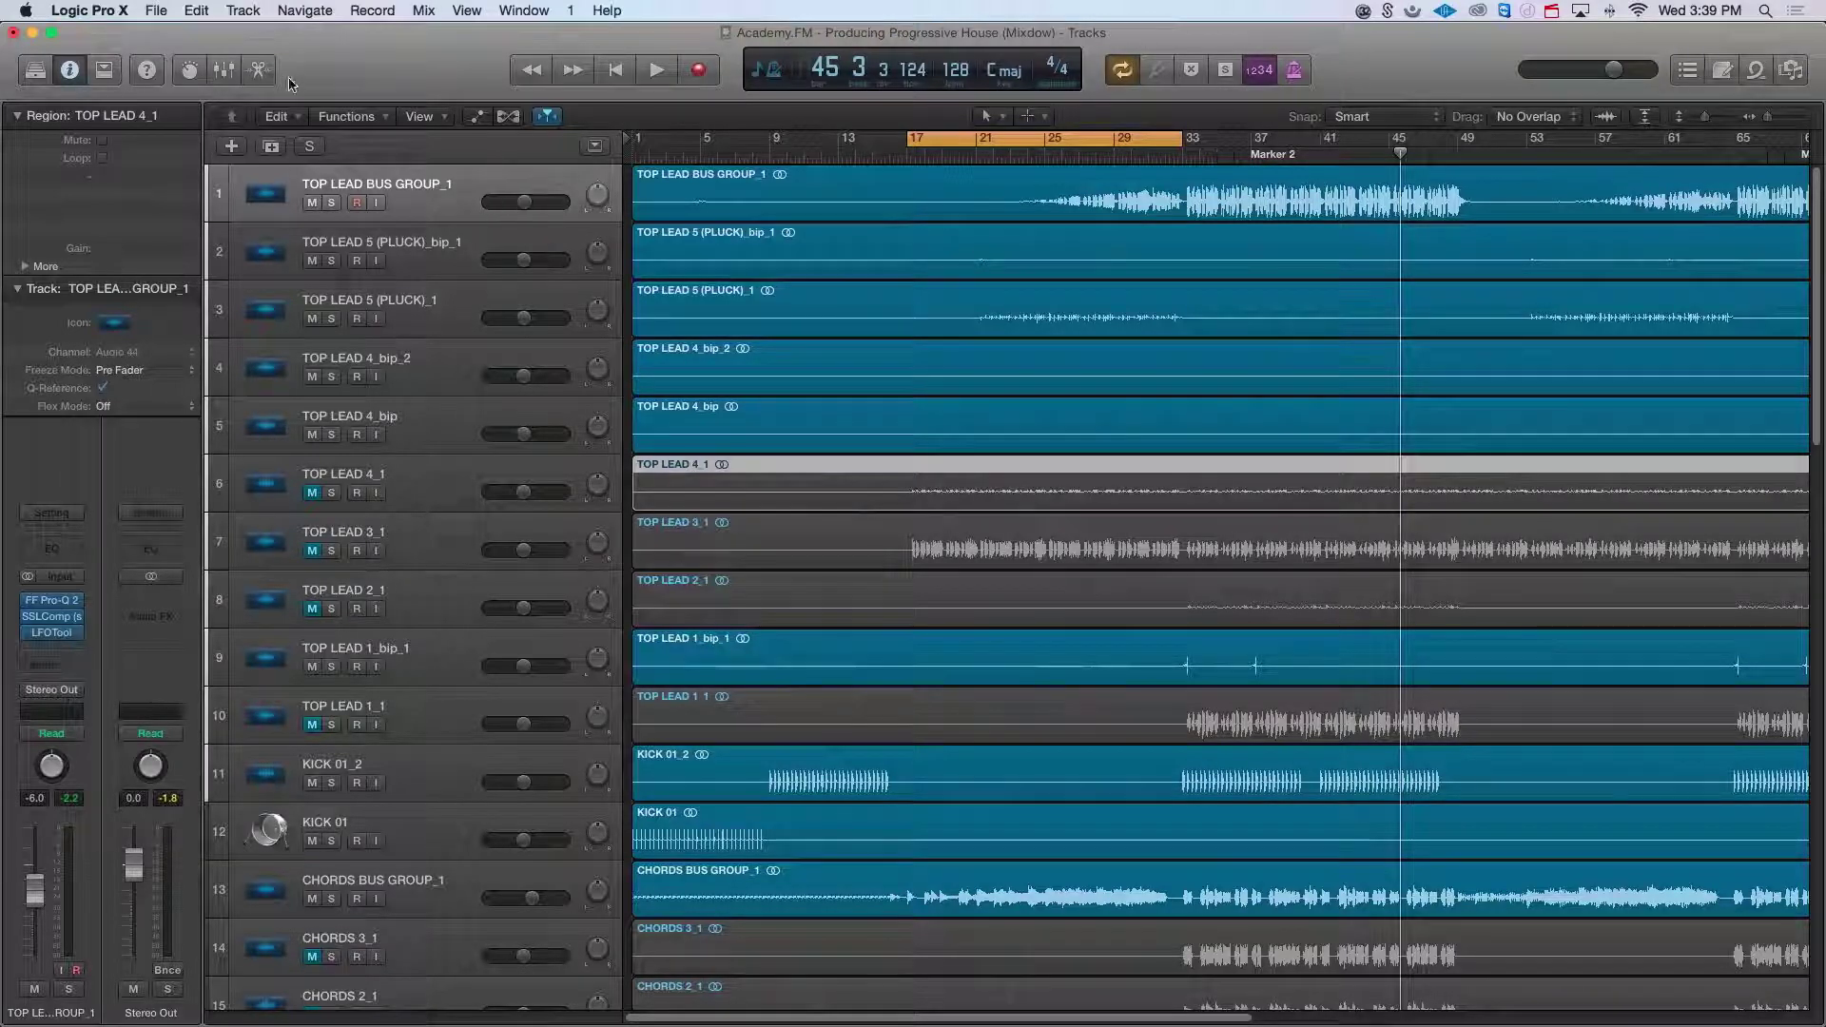
{"action": "left_click", "coordinate": [224, 73]}
{"action": "scroll", "coordinate": [855, 854], "scroll_direction": "right", "scroll_amount": 5}
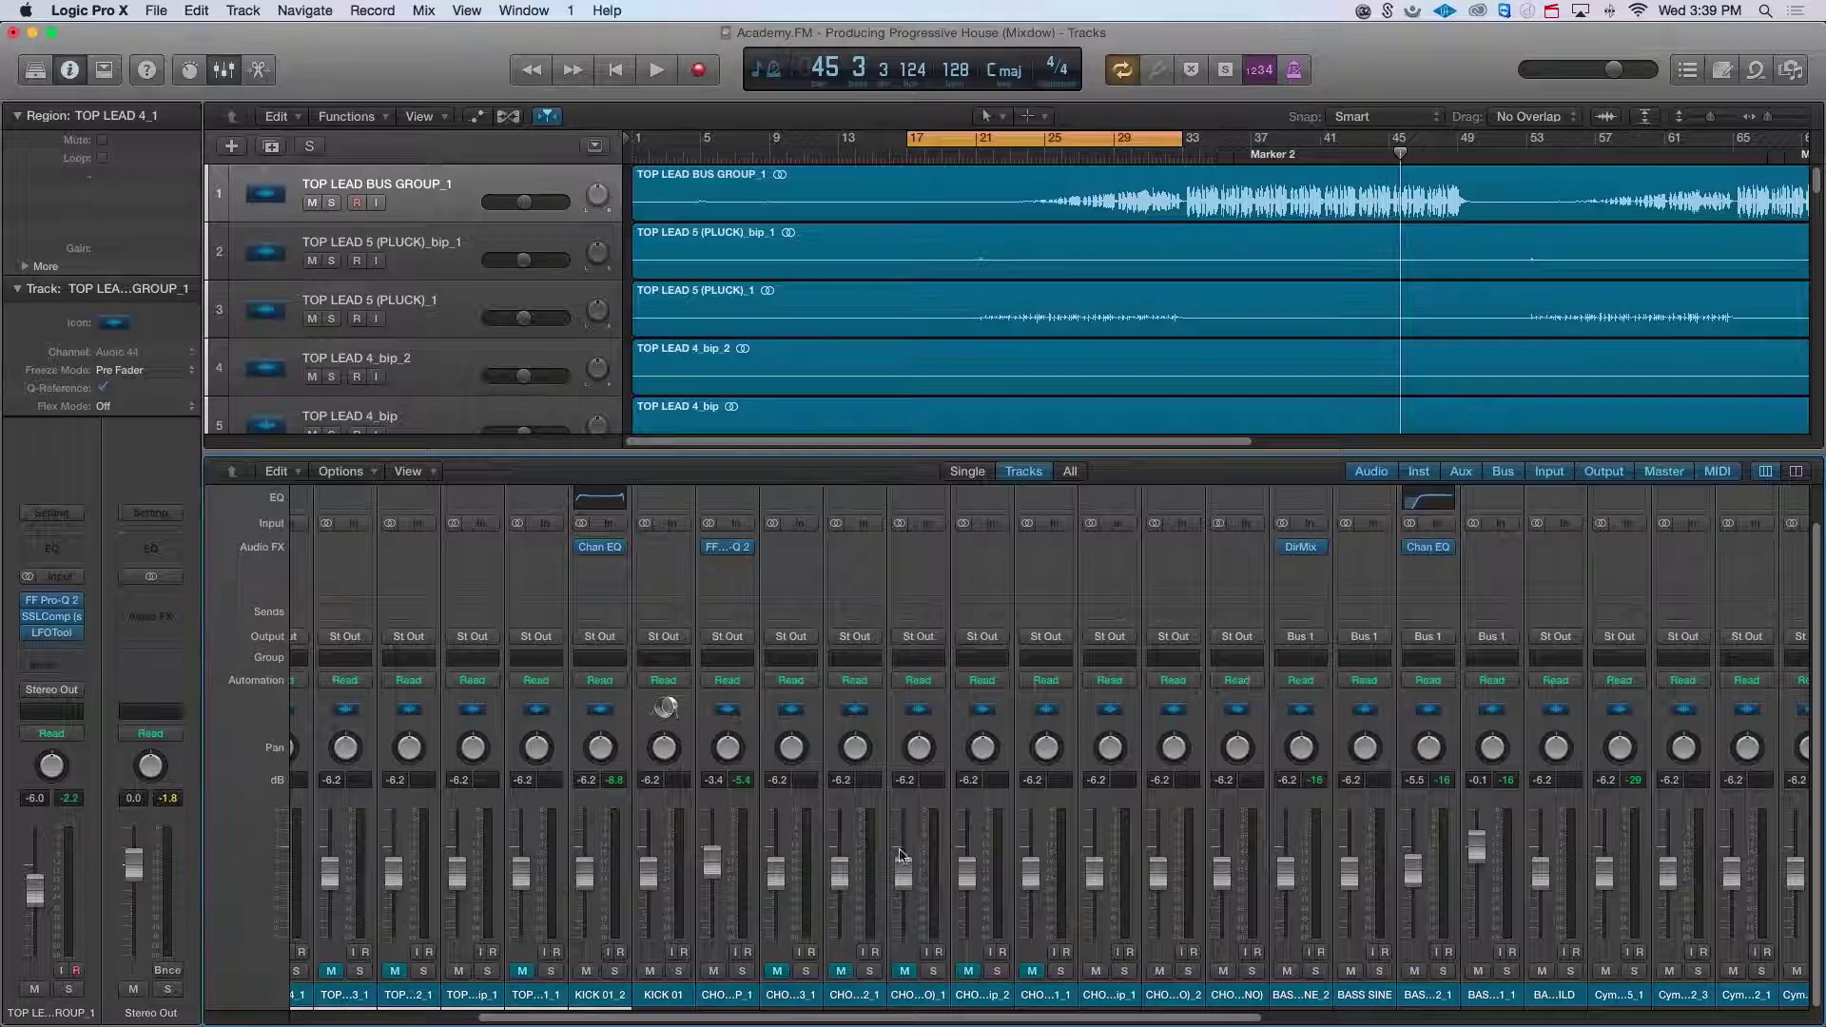
{"action": "scroll", "coordinate": [1582, 859], "scroll_direction": "right", "scroll_amount": 4}
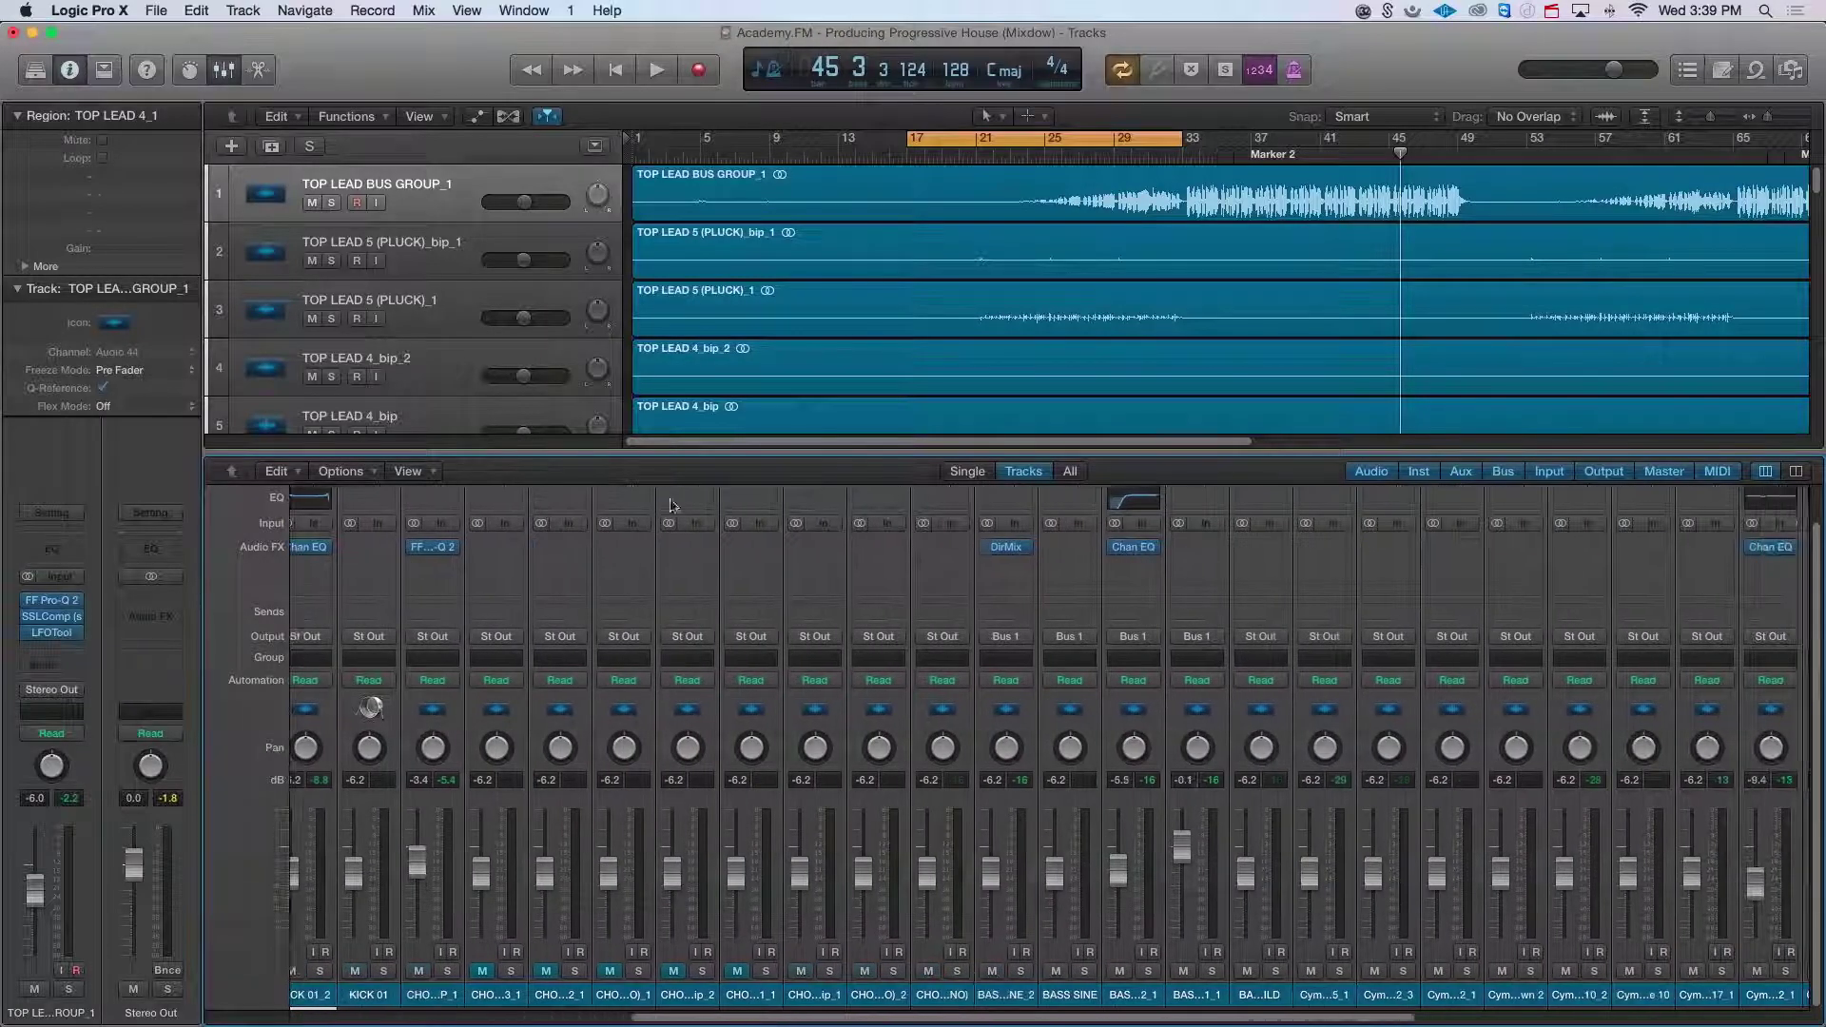
{"action": "left_click", "coordinate": [224, 71]}
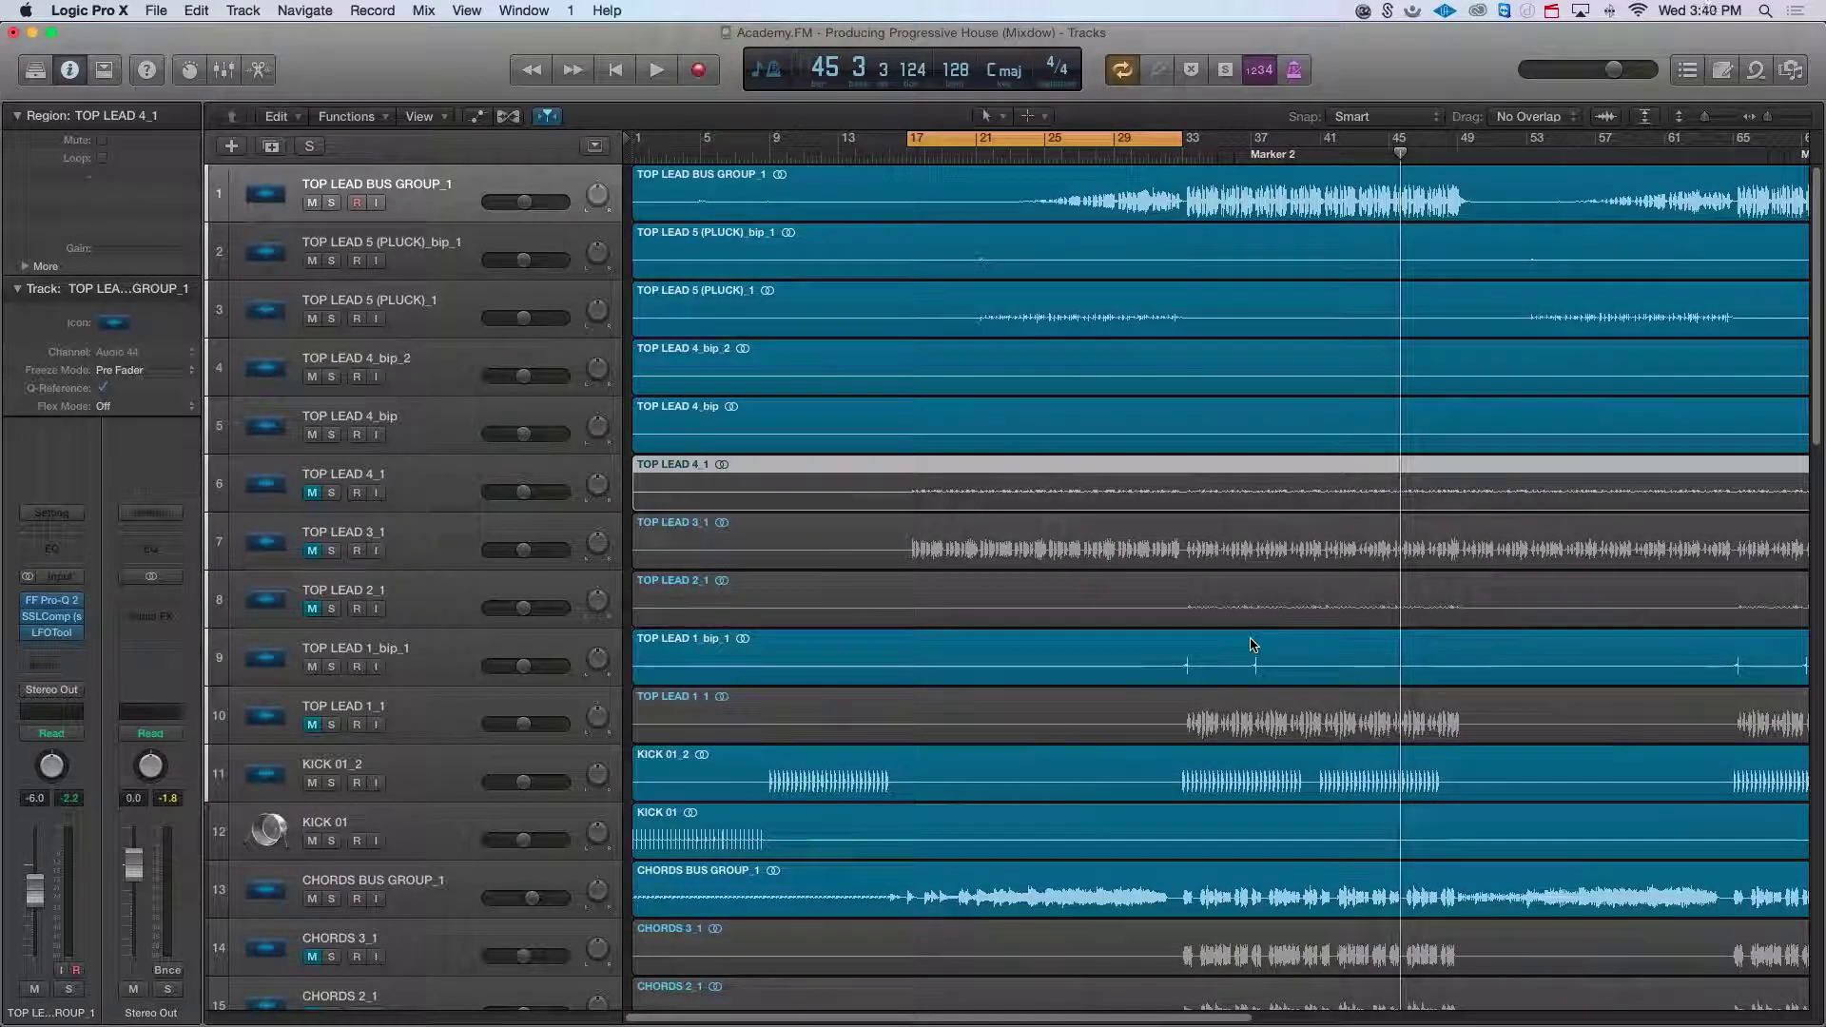
Step: Play the build-up from bar 17, turn cycling off and skip ahead toward the drop
{"action": "left_click", "coordinate": [1139, 587]}
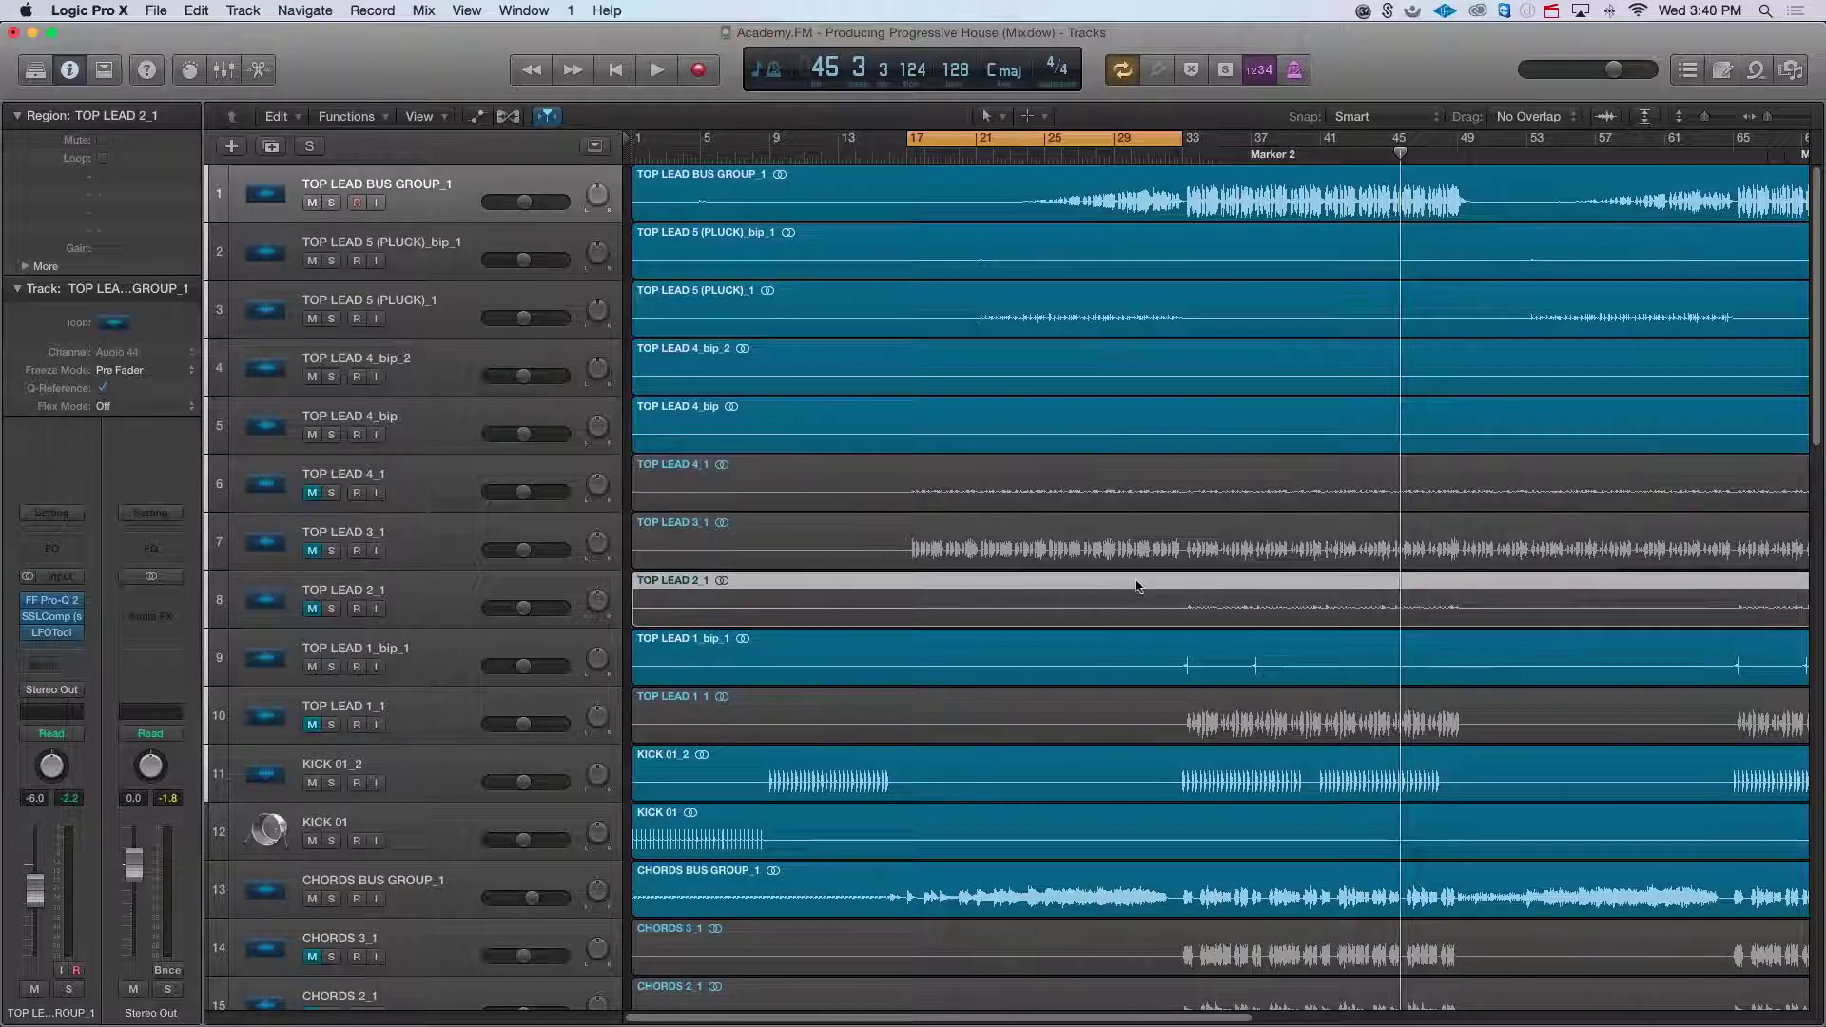
{"action": "key", "text": "space"}
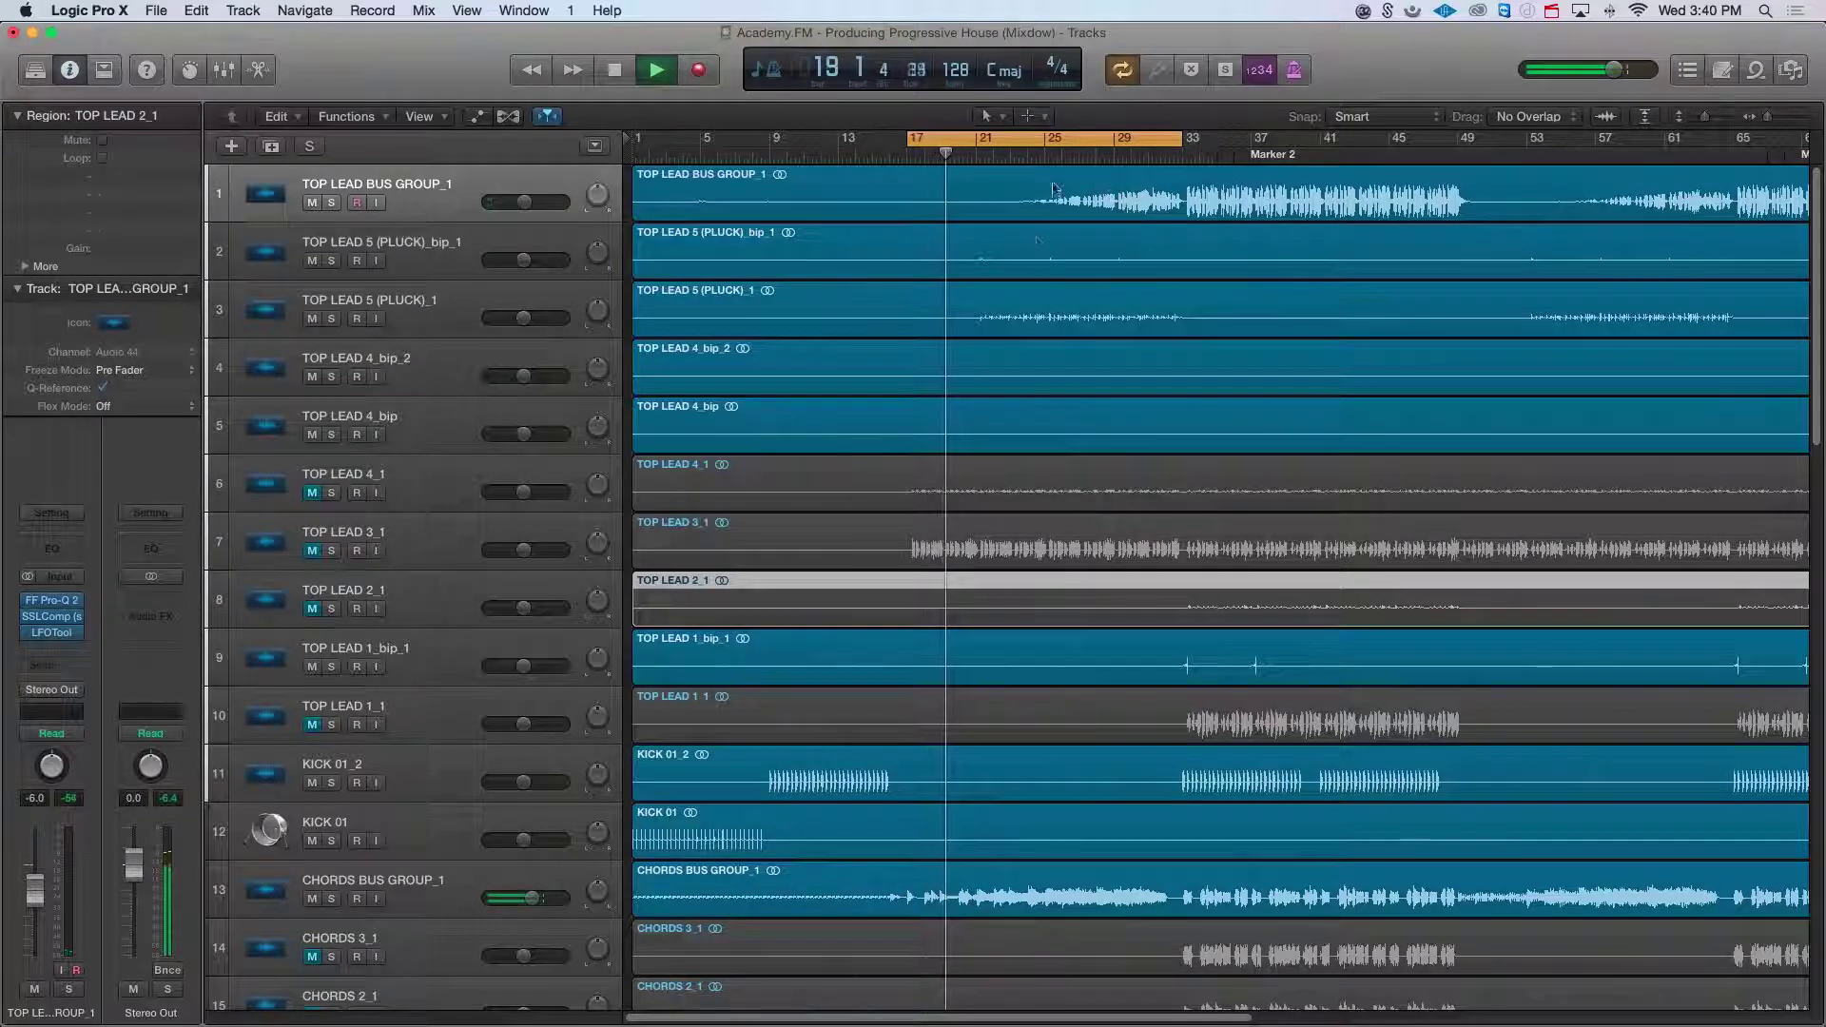
{"action": "left_click", "coordinate": [1102, 148]}
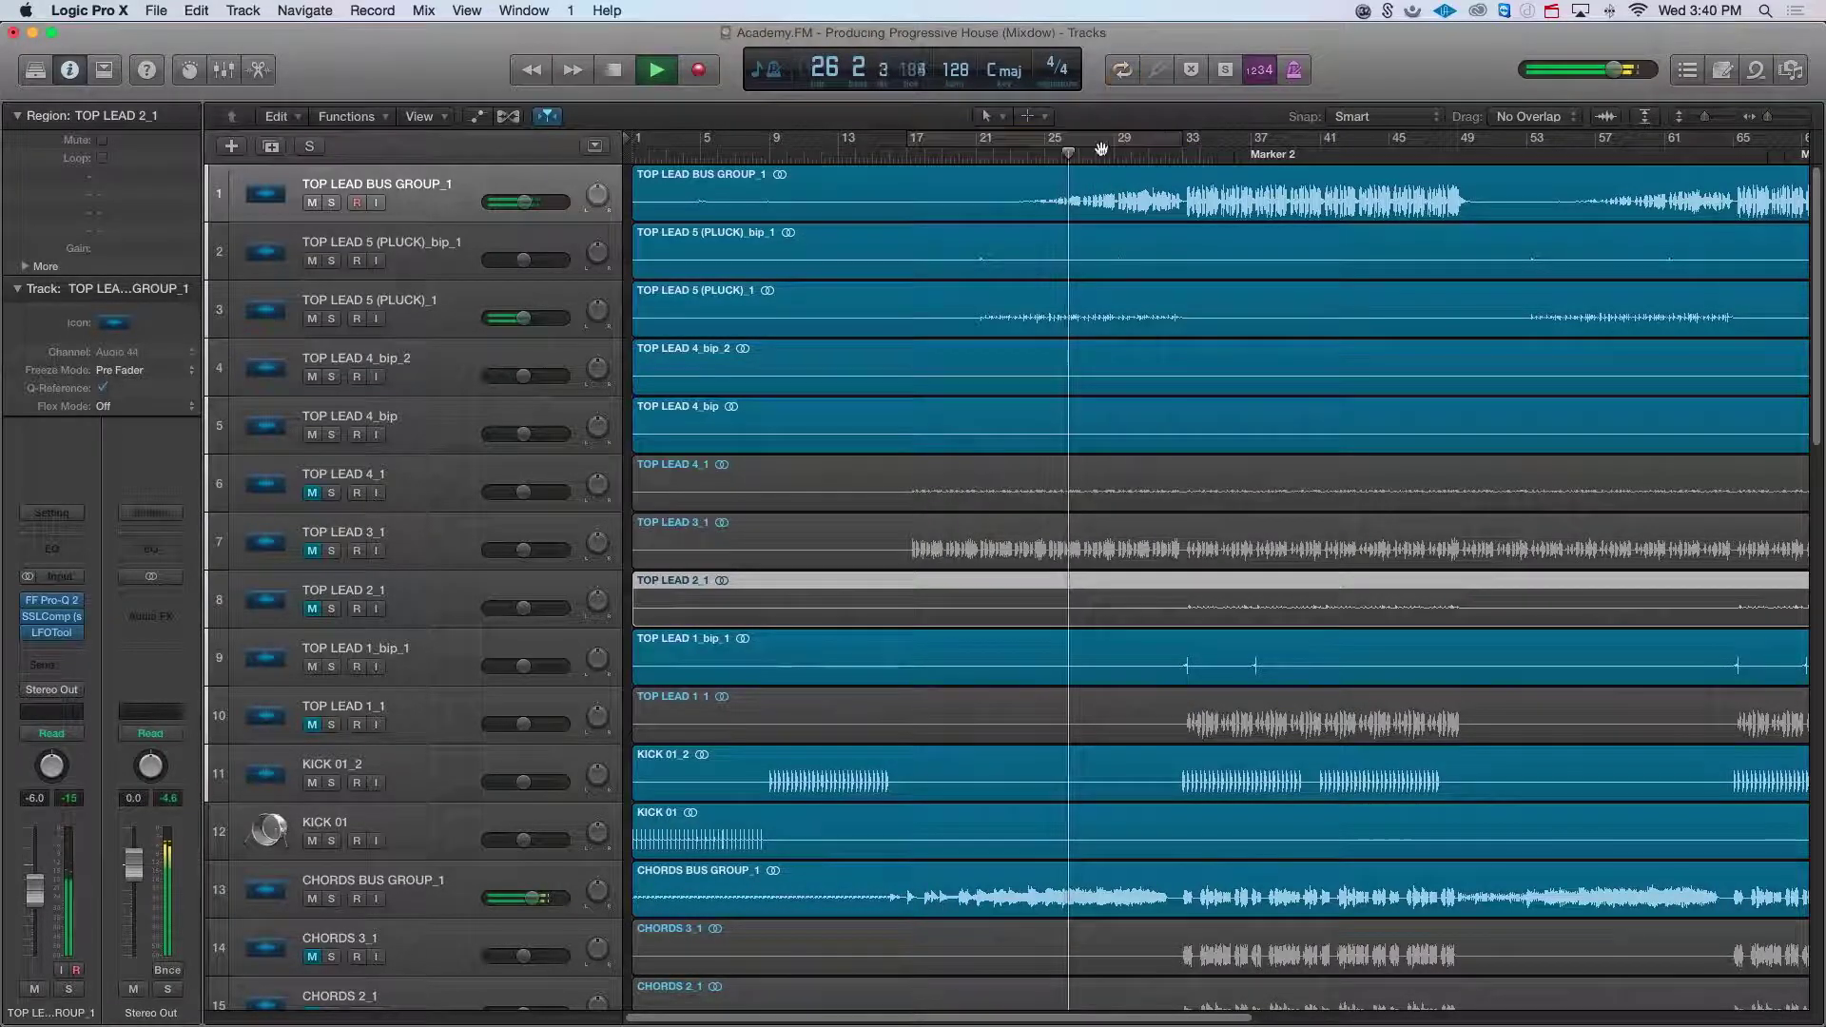
{"action": "left_click", "coordinate": [1130, 158]}
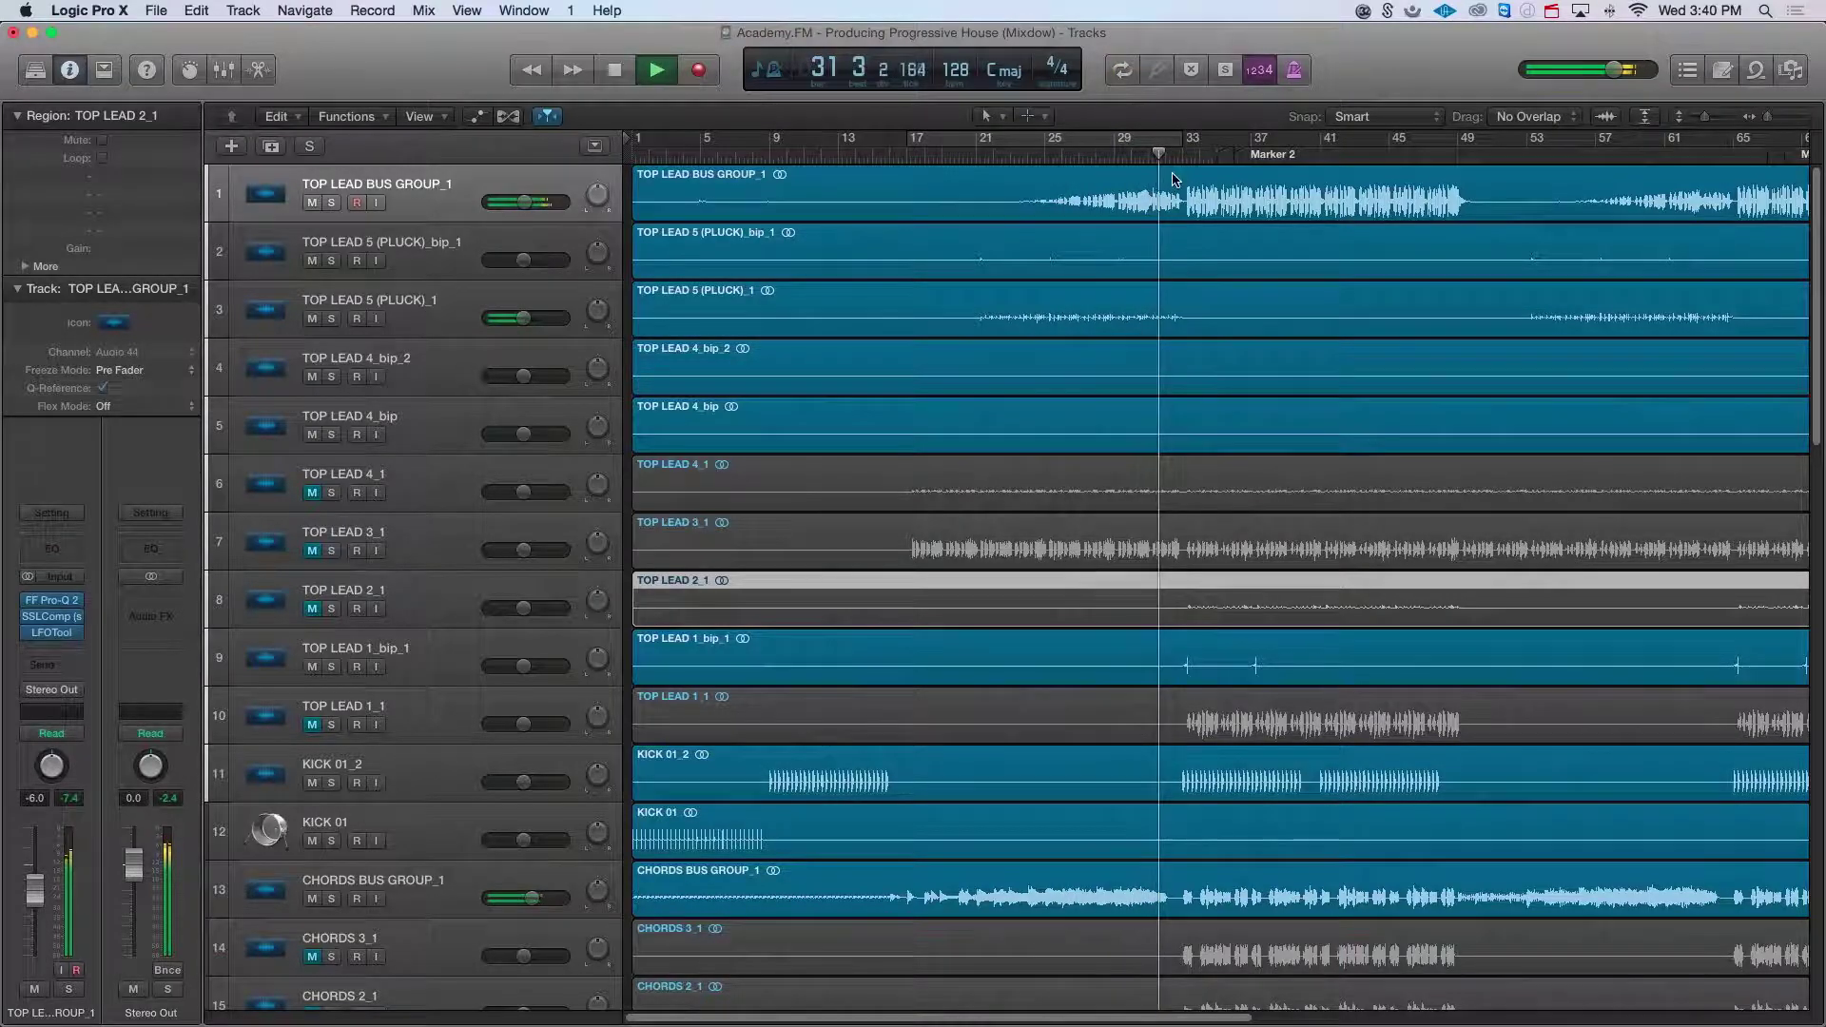
Step: Audition the drop with the timeline zoomed in, briefly soloing CHORDS BUS GROUP_1, and replay from just before bar 33
{"action": "scroll", "coordinate": [1173, 179], "scroll_direction": "down", "scroll_amount": 10}
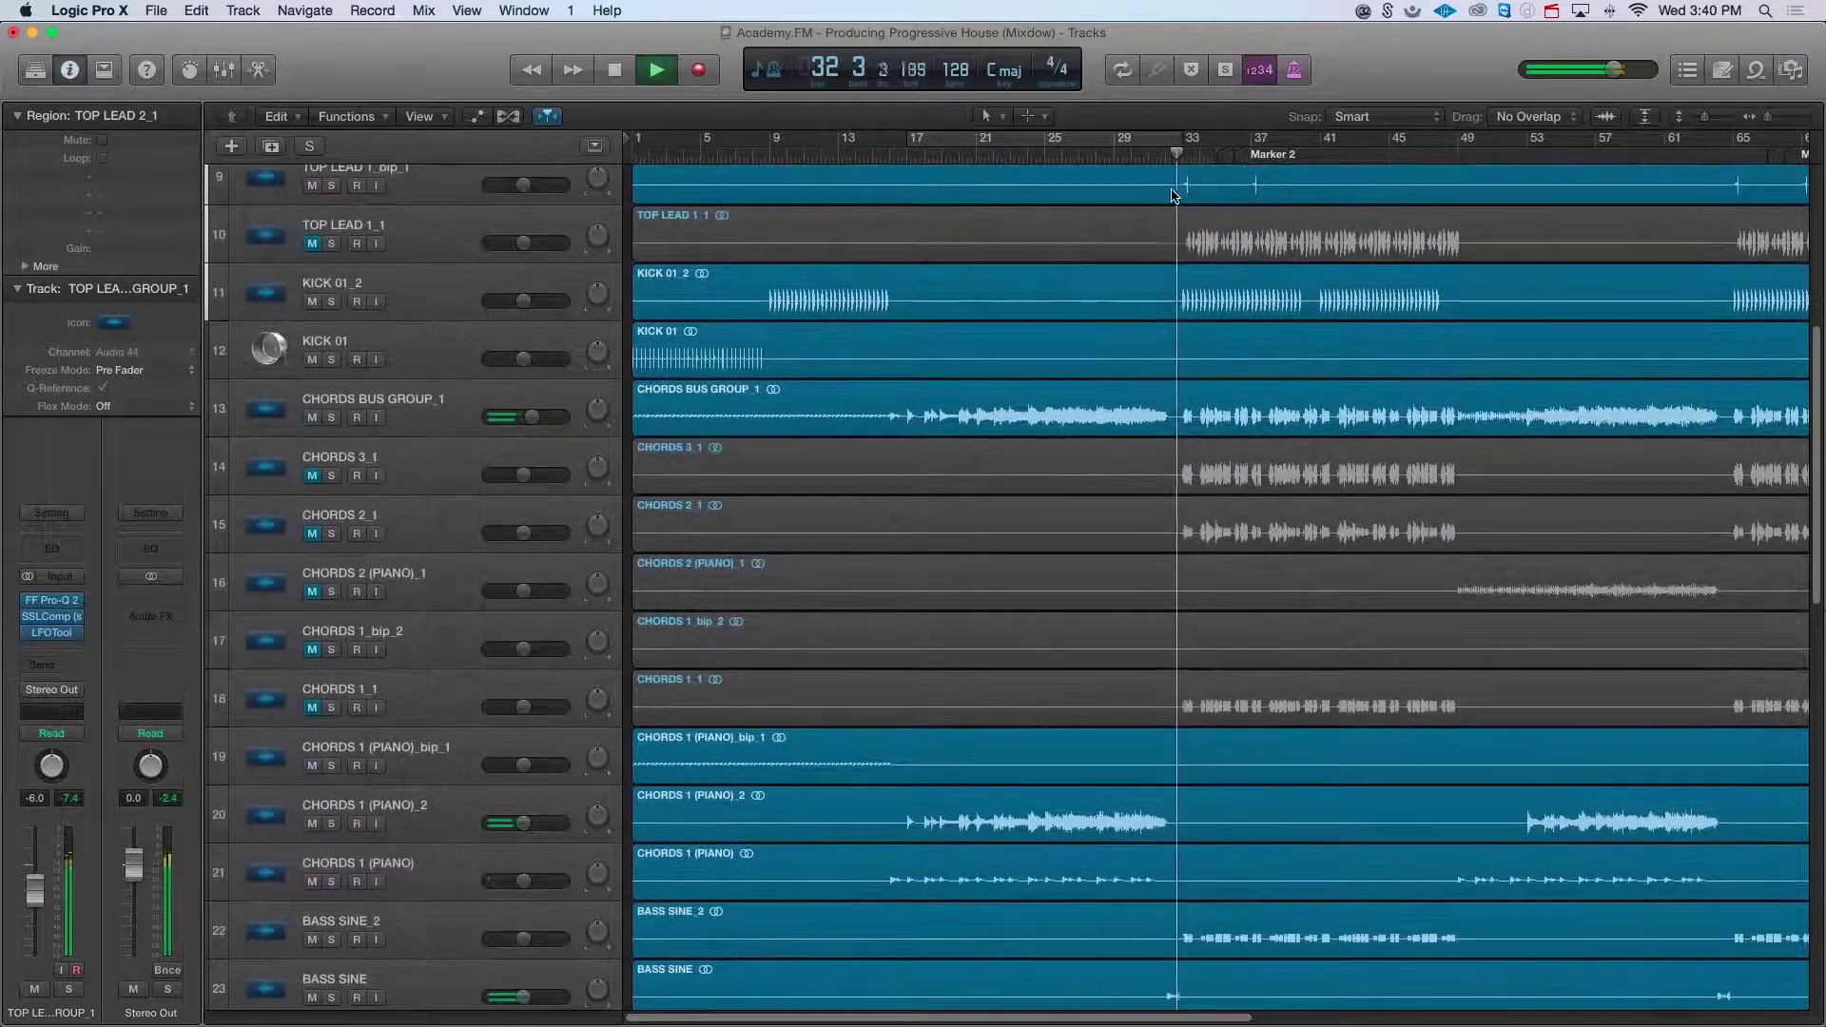
{"action": "scroll", "coordinate": [1173, 197], "scroll_direction": "down", "scroll_amount": 8}
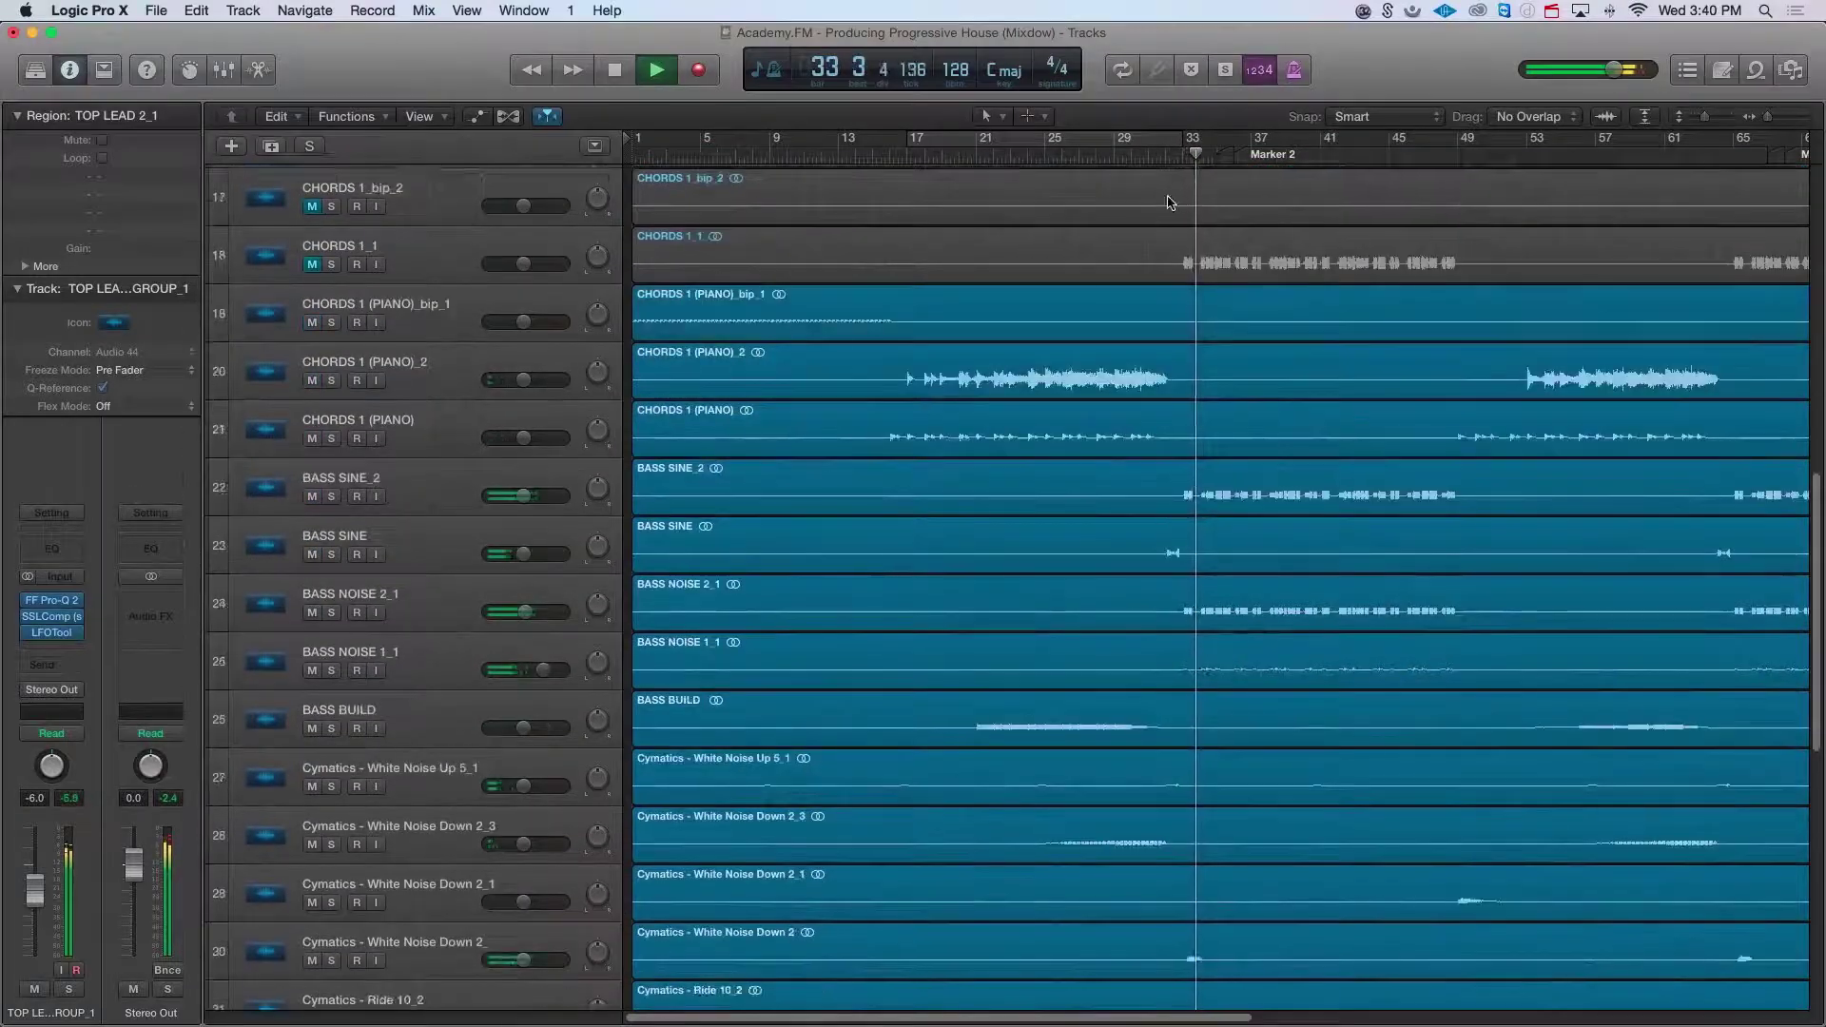
{"action": "key", "text": "super+Right"}
{"action": "key", "text": "super+Right"}
{"action": "key", "text": "super+Right"}
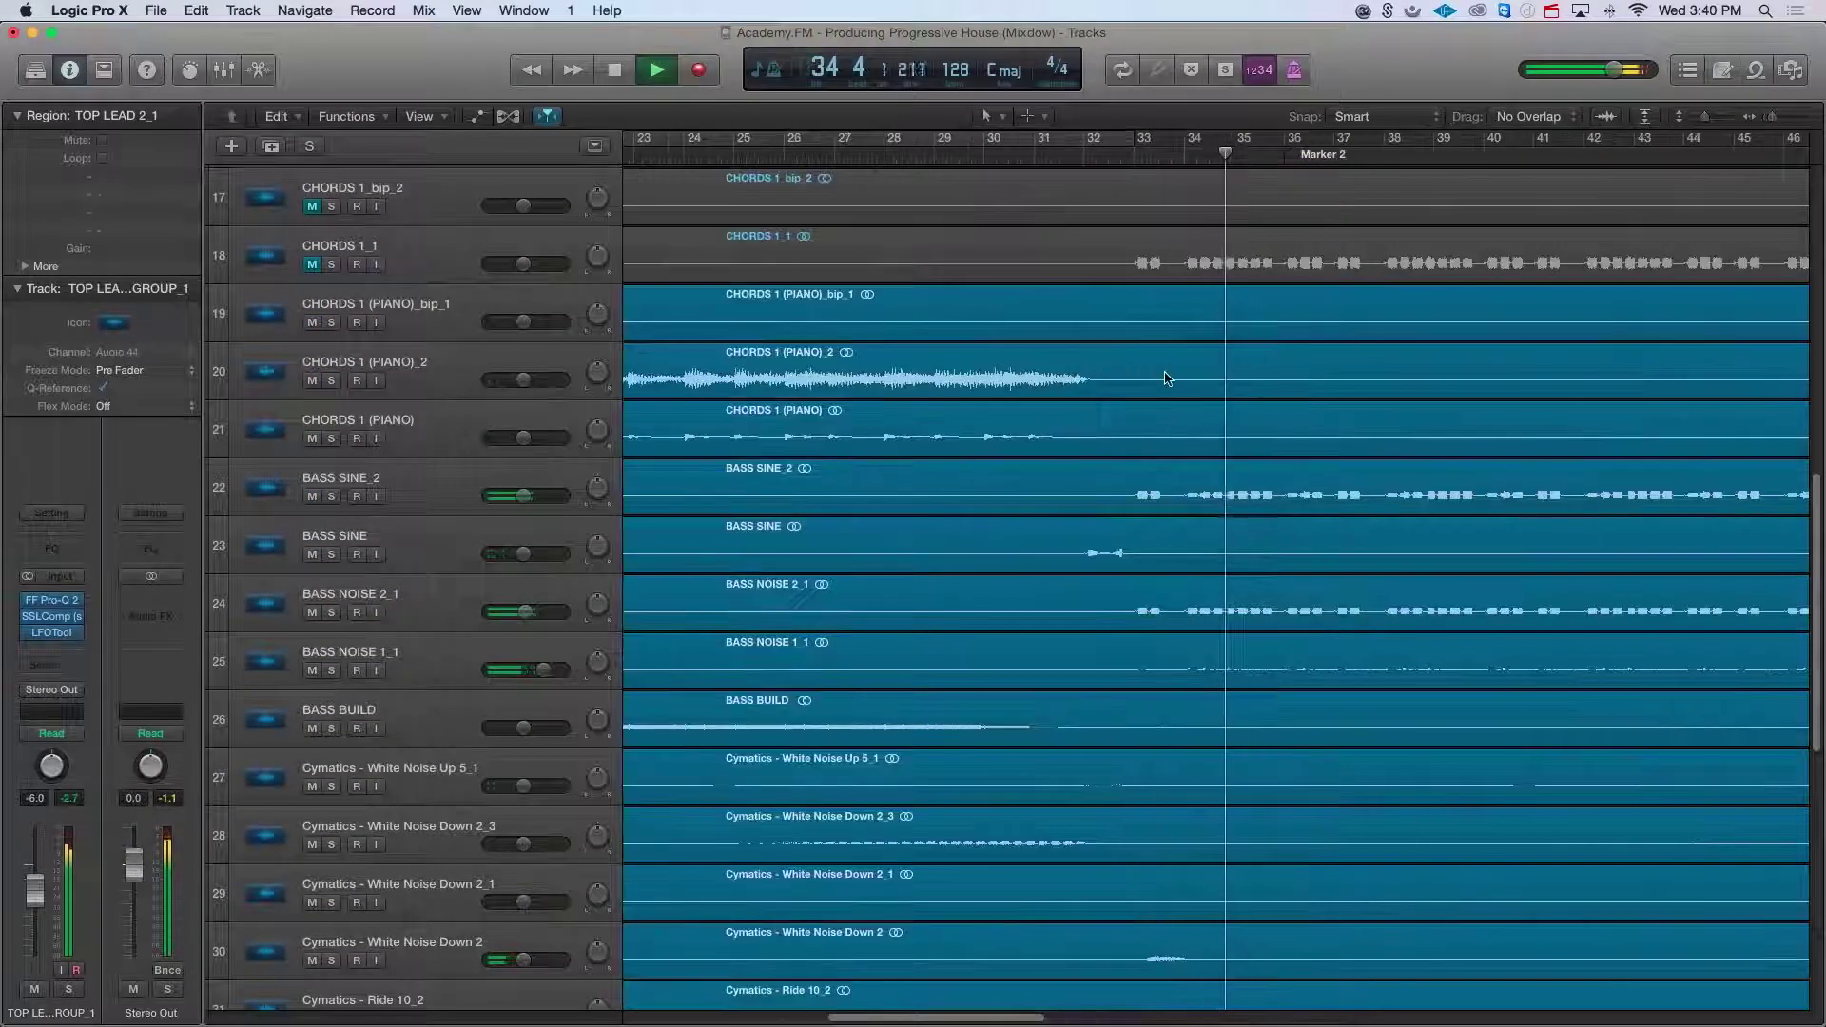
{"action": "scroll", "coordinate": [771, 549], "scroll_direction": "up", "scroll_amount": 11}
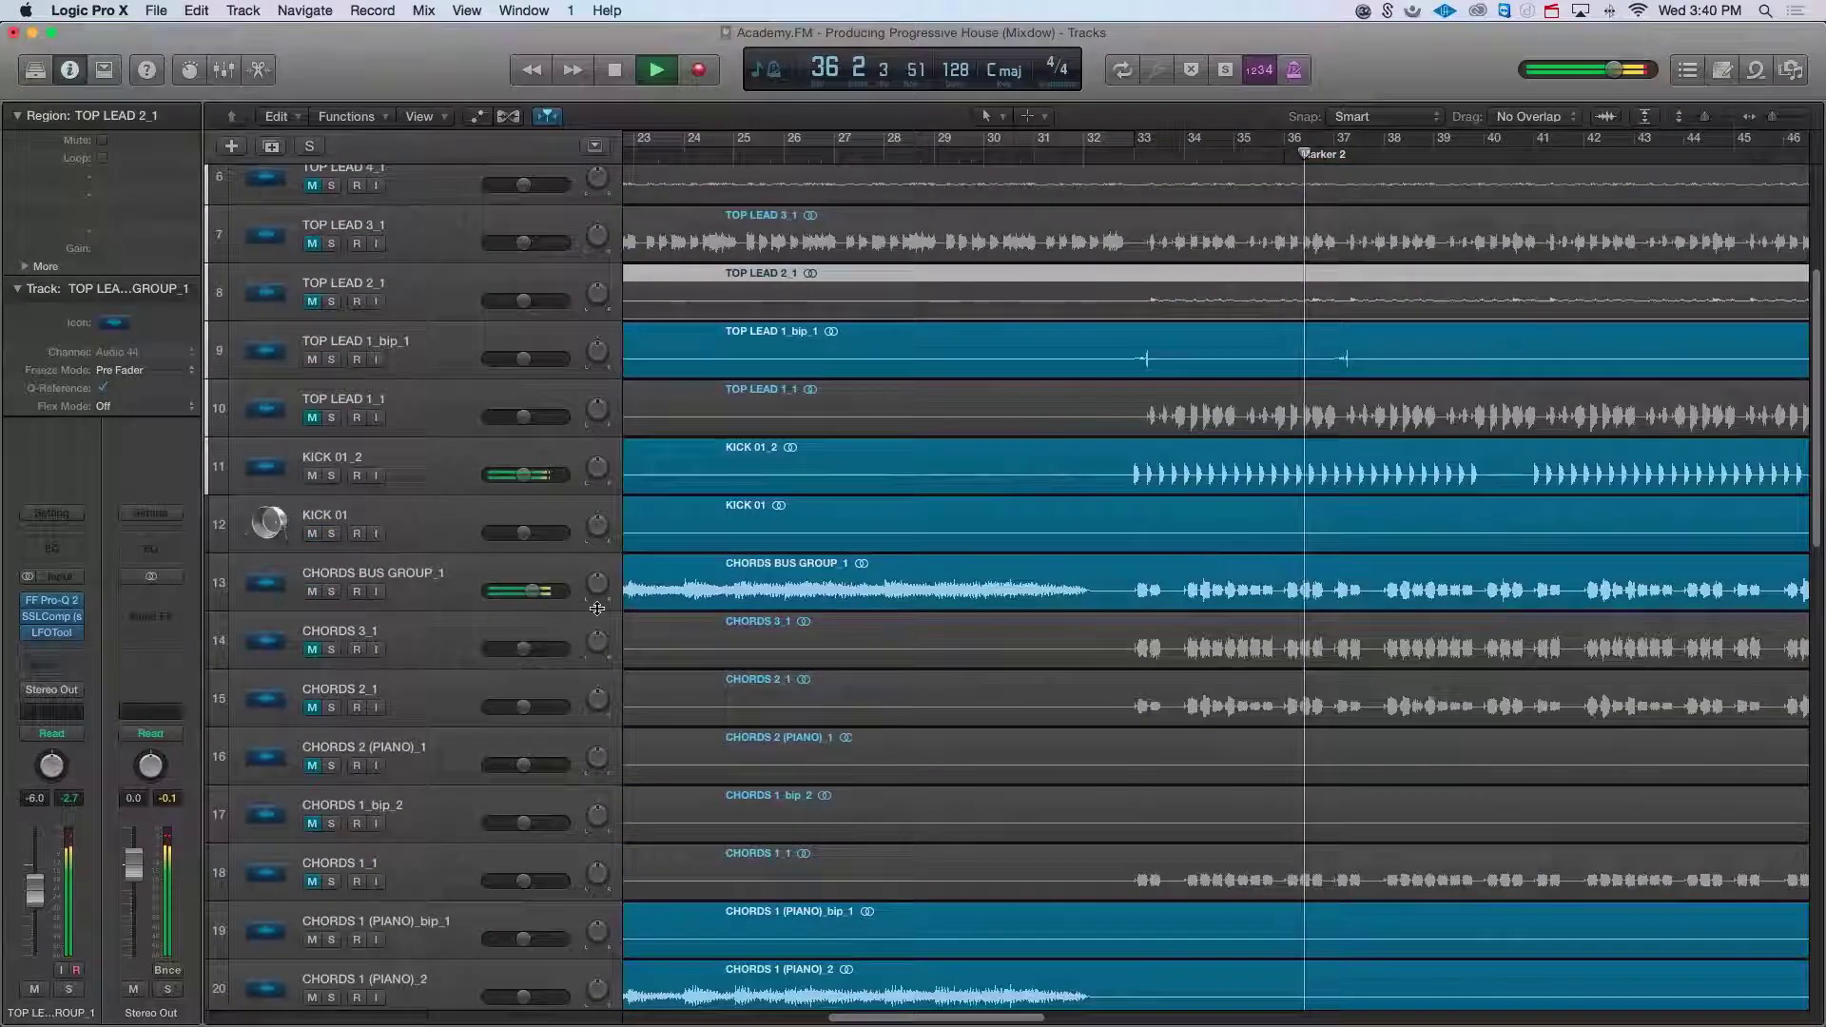
{"action": "left_click", "coordinate": [332, 592]}
{"action": "left_click", "coordinate": [332, 592]}
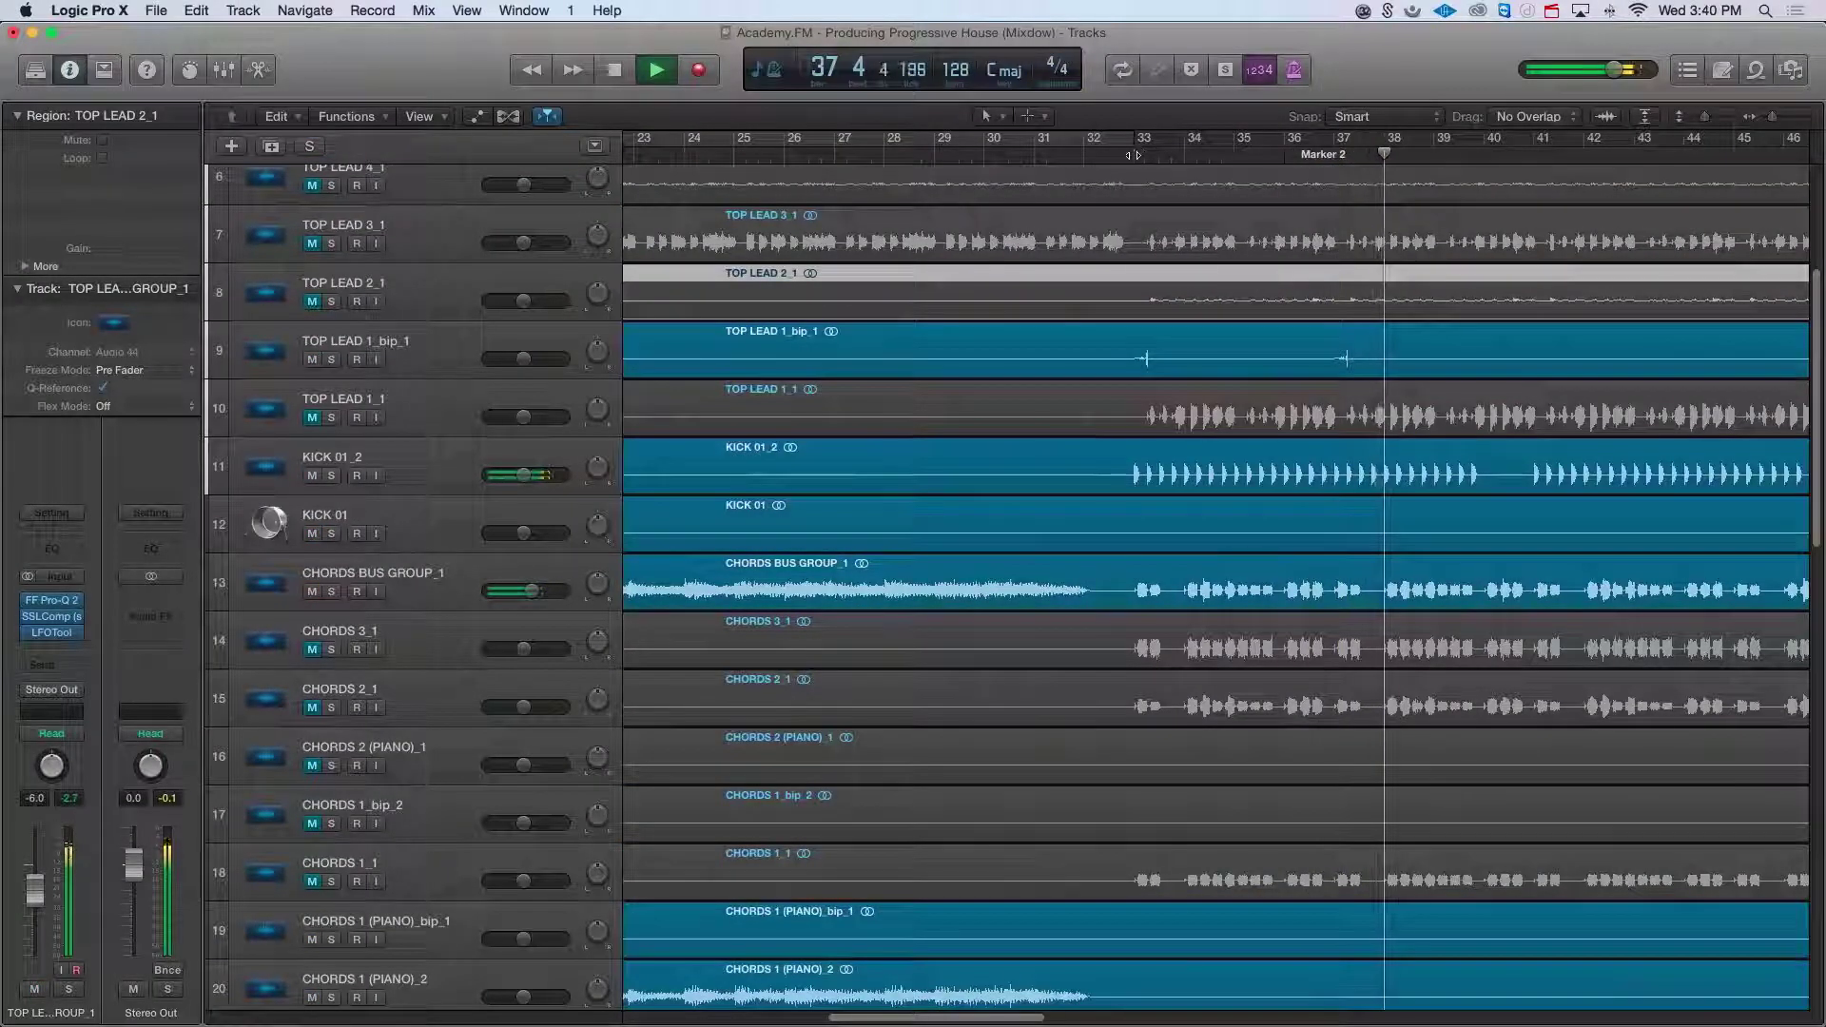
{"action": "left_click", "coordinate": [1133, 155]}
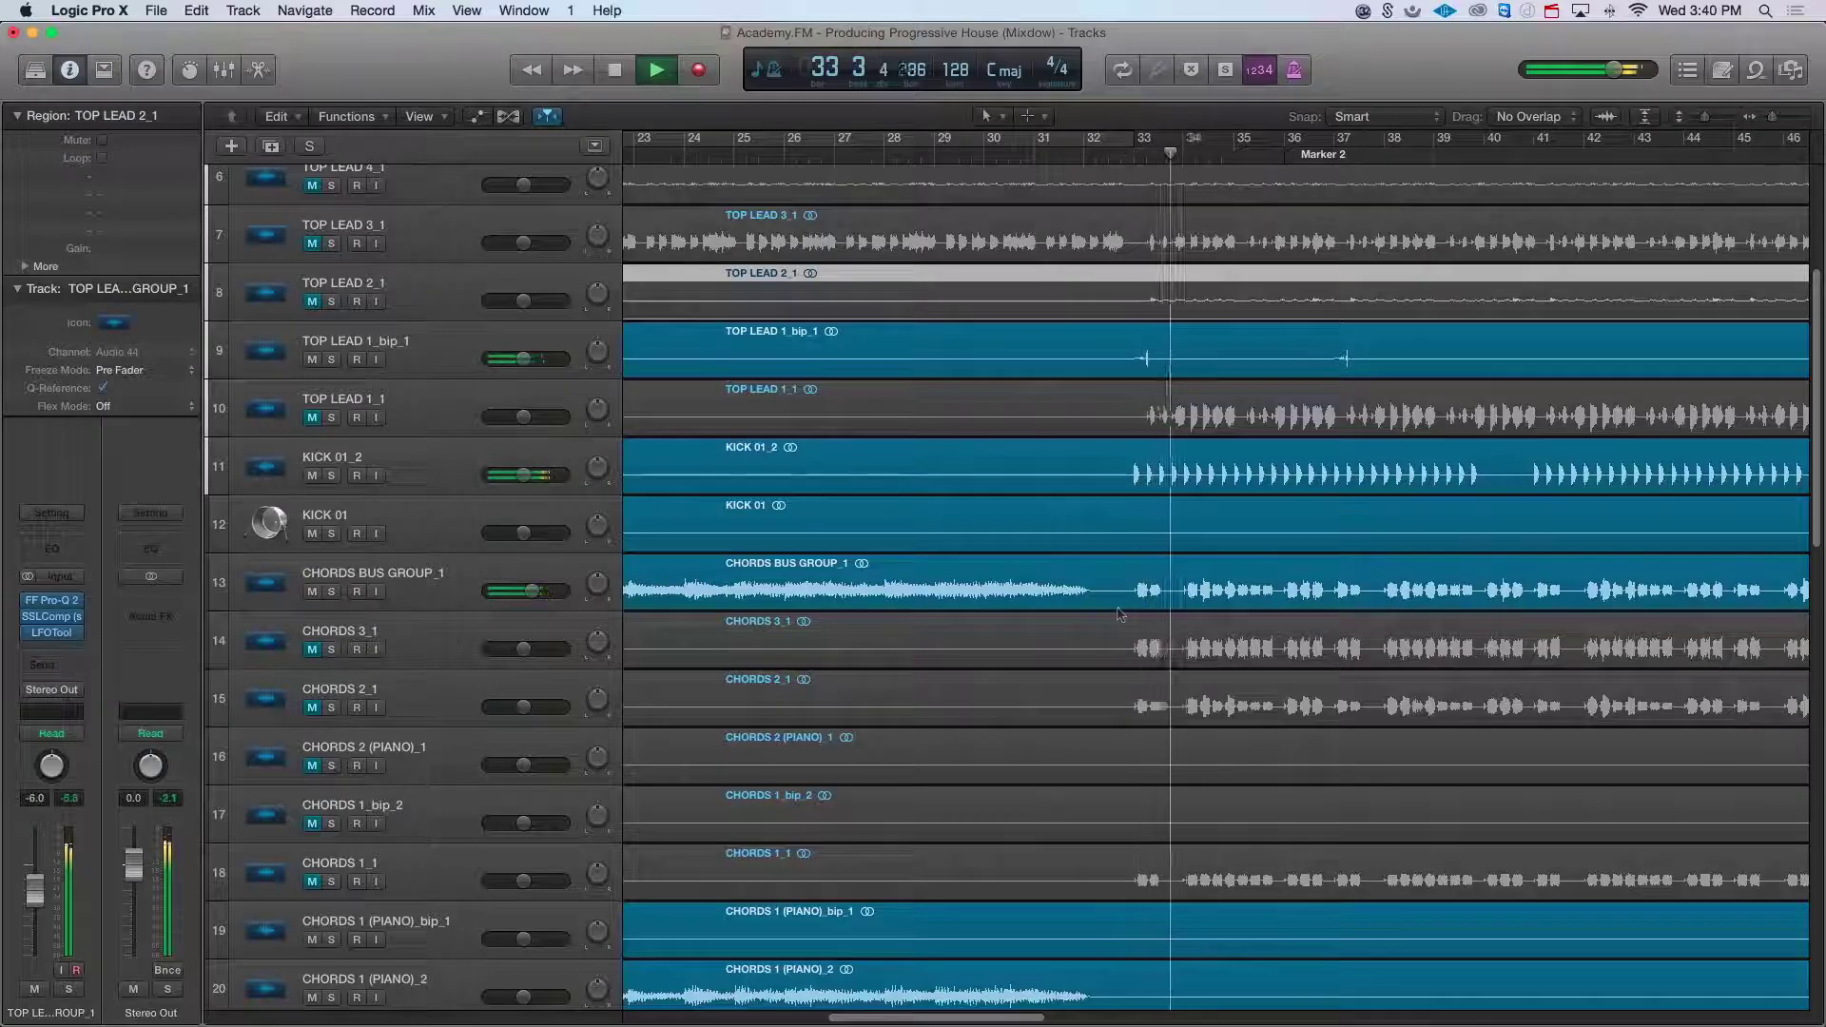
Step: Raise the volume of TOP LEAD 1_bip_1 to -2.3 dB
{"action": "scroll", "coordinate": [1122, 610], "scroll_direction": "up", "scroll_amount": 3}
{"action": "left_click", "coordinate": [492, 481]}
{"action": "key", "text": "space"}
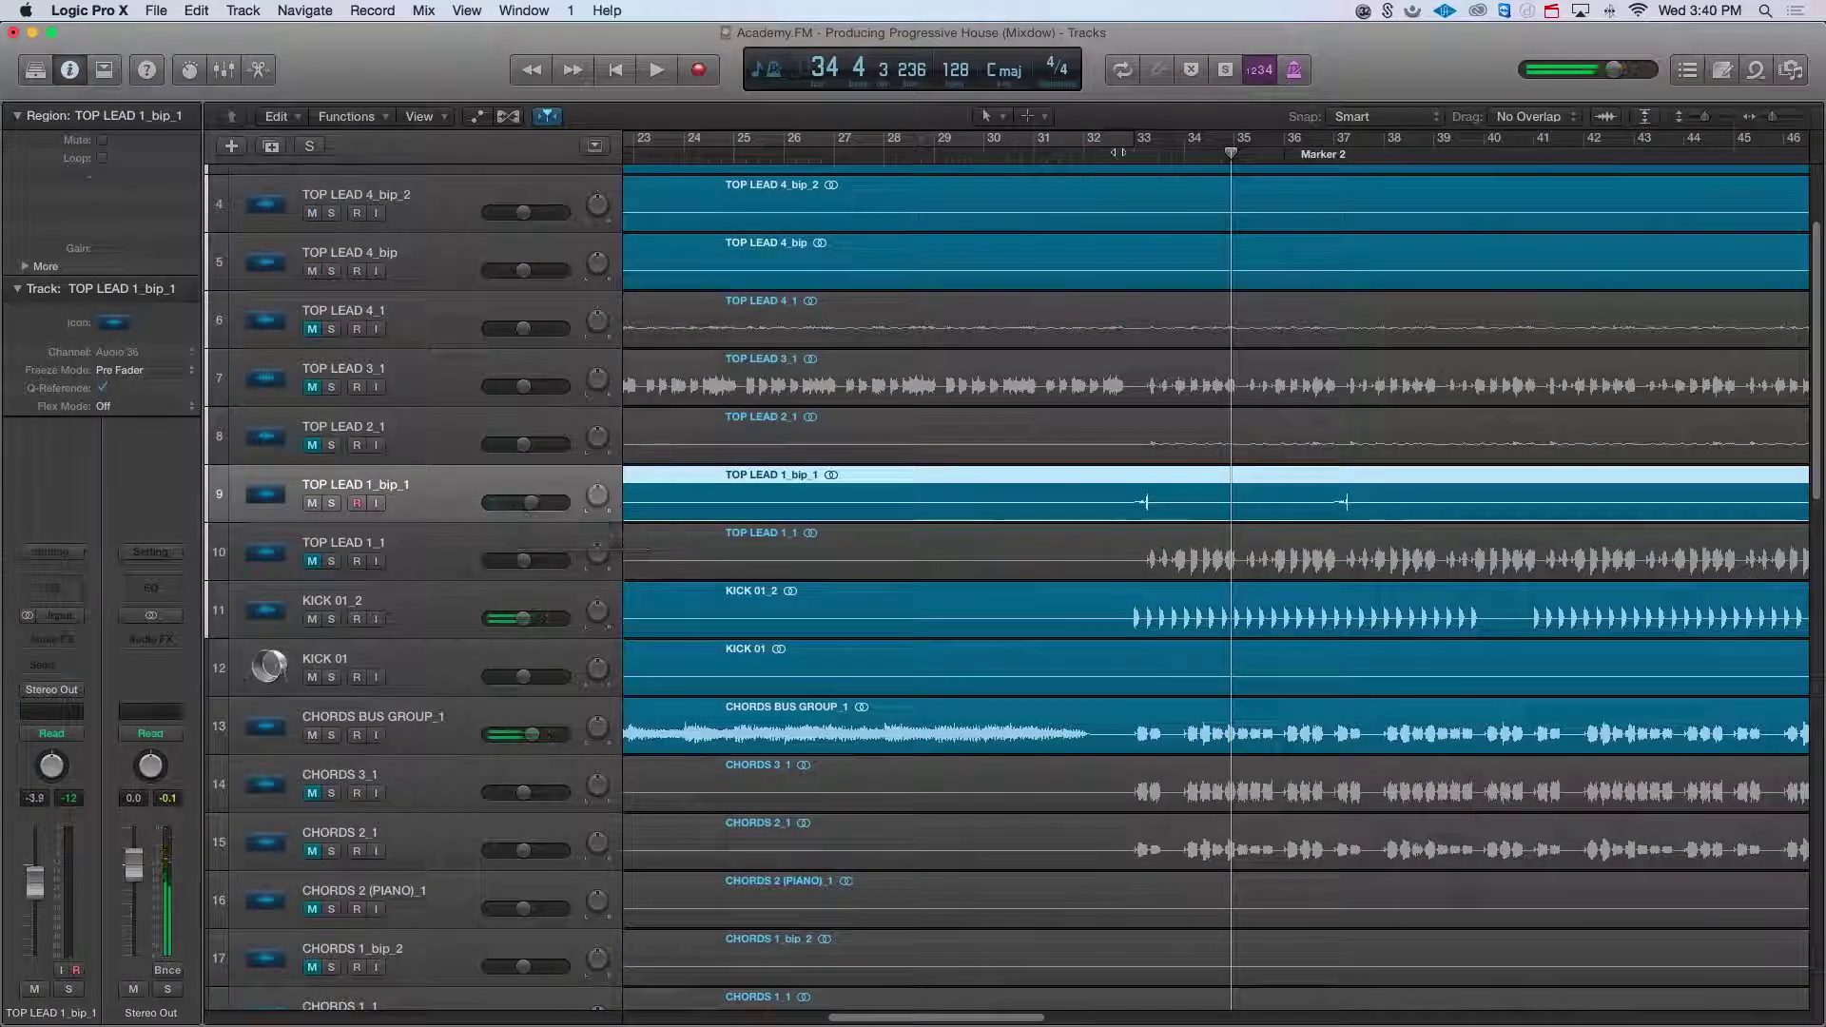
{"action": "key", "text": "space"}
{"action": "left_click_drag", "start_coordinate": [531, 503], "coordinate": [536, 506]}
Step: Stop playback and route the outputs of Progressive Snare 2_1 and Progressive Snare 16-24b_1 to Bus 2
{"action": "scroll", "coordinate": [1265, 785], "scroll_direction": "down", "scroll_amount": 15}
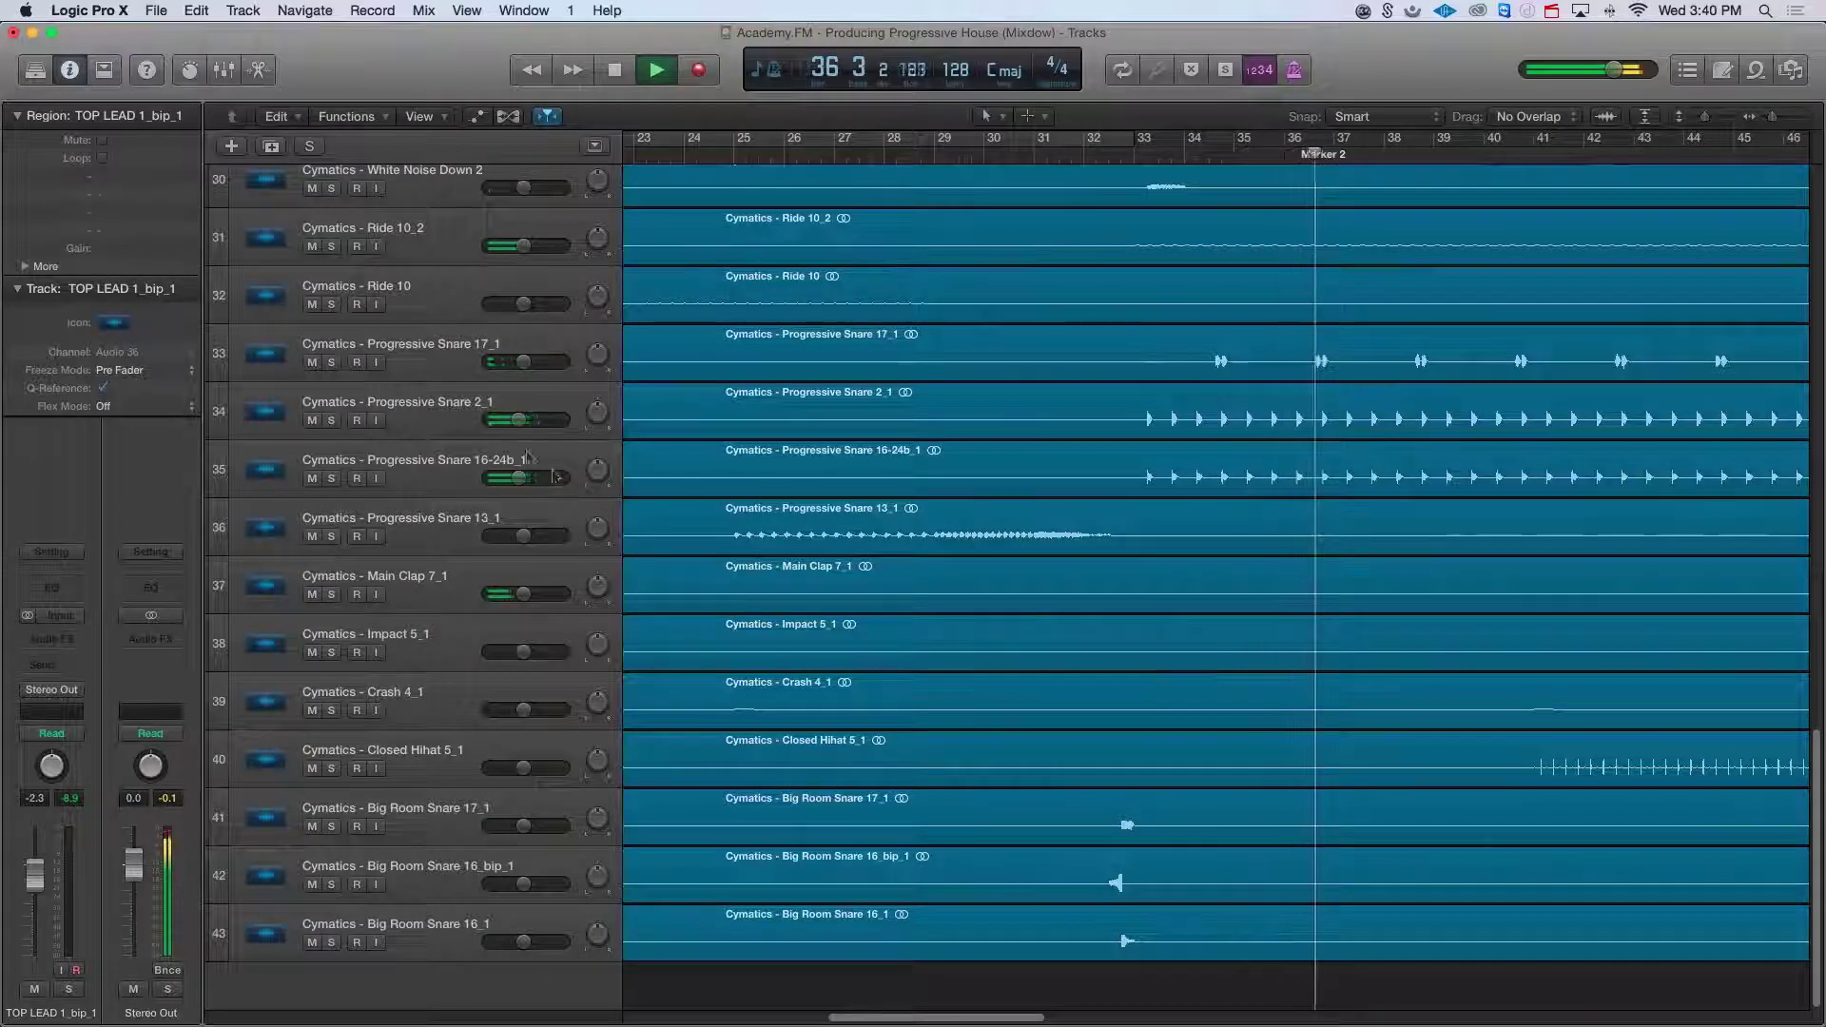
{"action": "key", "text": "space"}
{"action": "left_click", "coordinate": [447, 427]}
{"action": "left_click", "coordinate": [445, 461]}
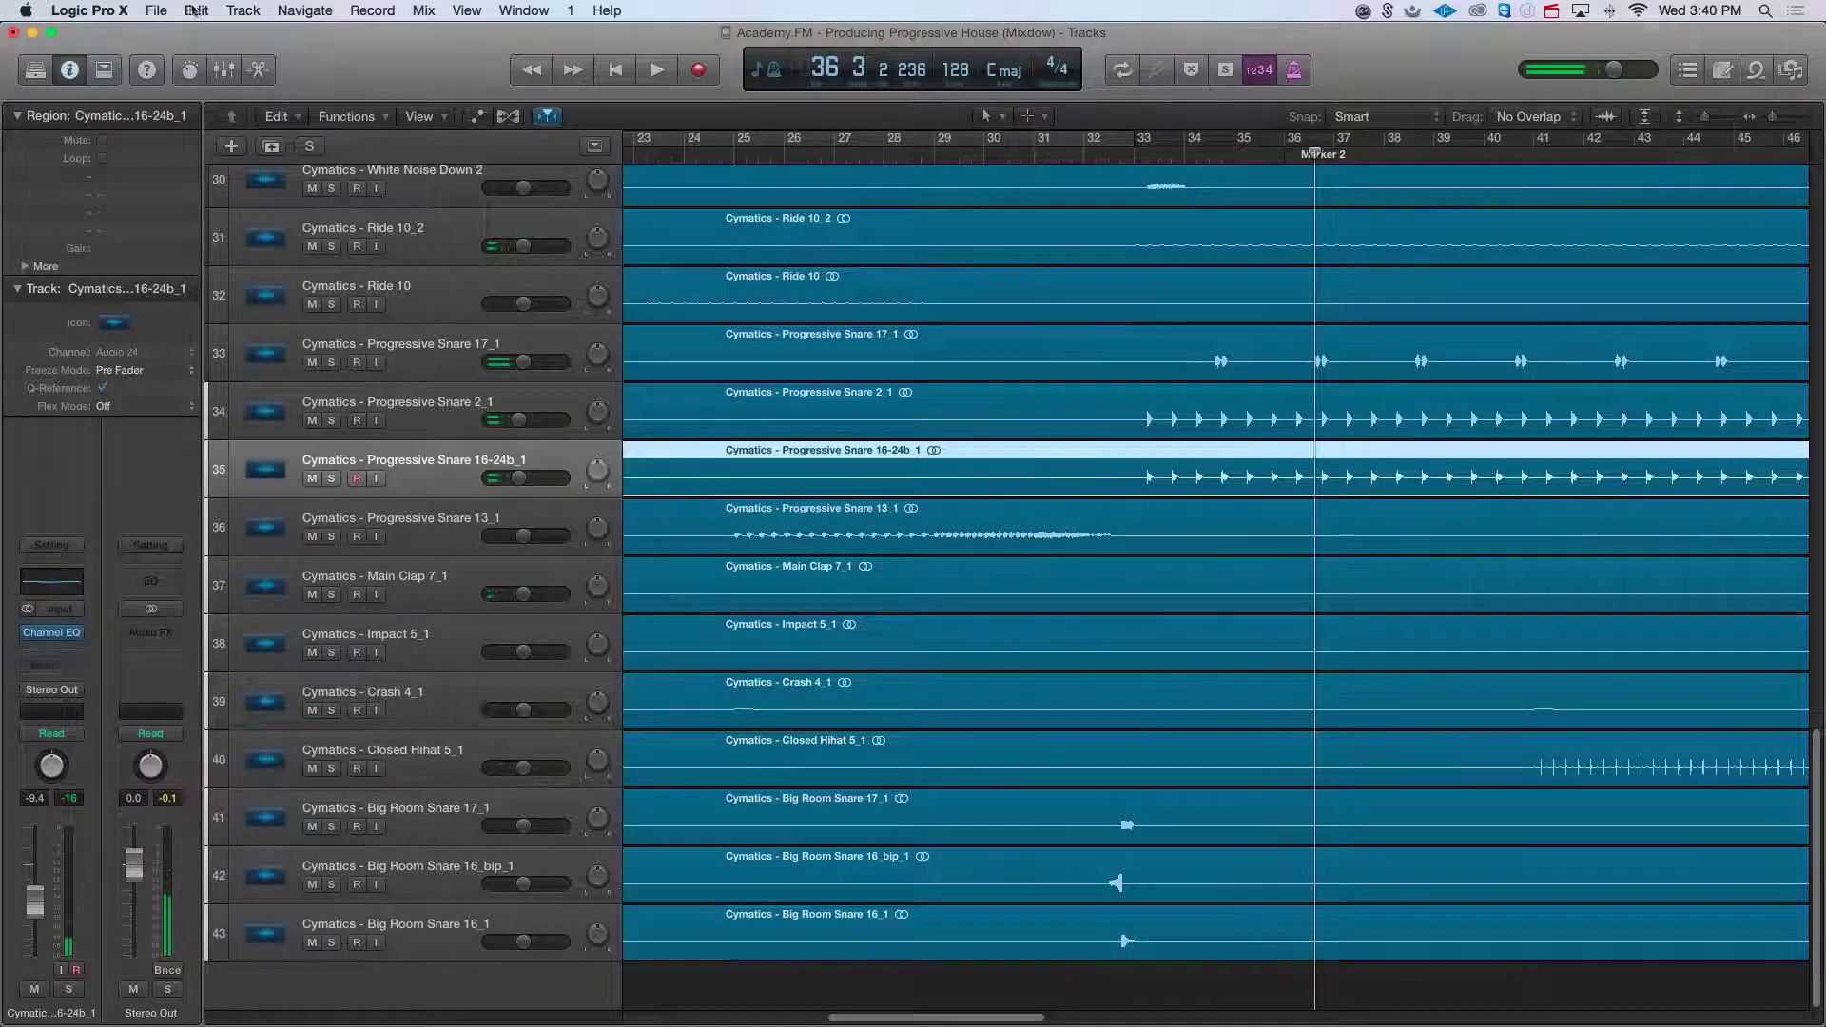
{"action": "left_click", "coordinate": [225, 69]}
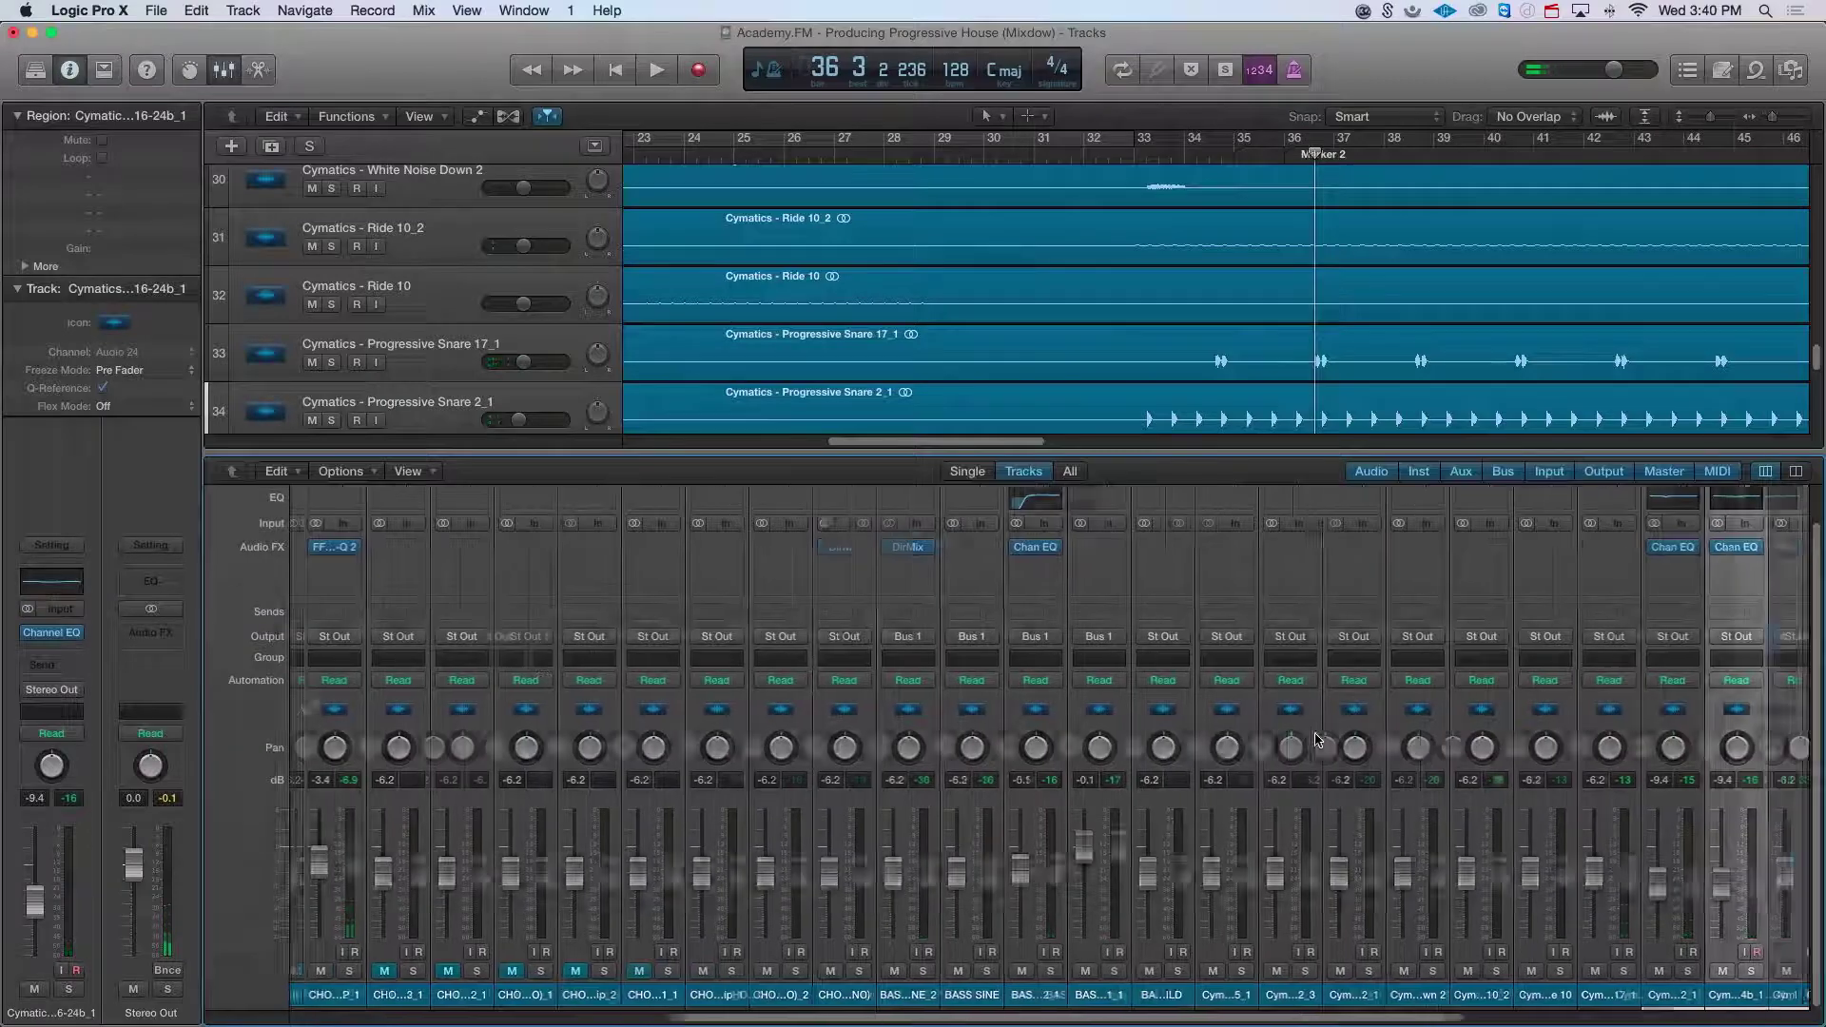
{"action": "scroll", "coordinate": [1315, 740], "scroll_direction": "right", "scroll_amount": 3}
{"action": "left_click", "coordinate": [1388, 877], "text": "shift"}
{"action": "left_click", "coordinate": [1434, 567]}
{"action": "left_click", "coordinate": [1385, 553]}
{"action": "left_click", "coordinate": [1424, 636]}
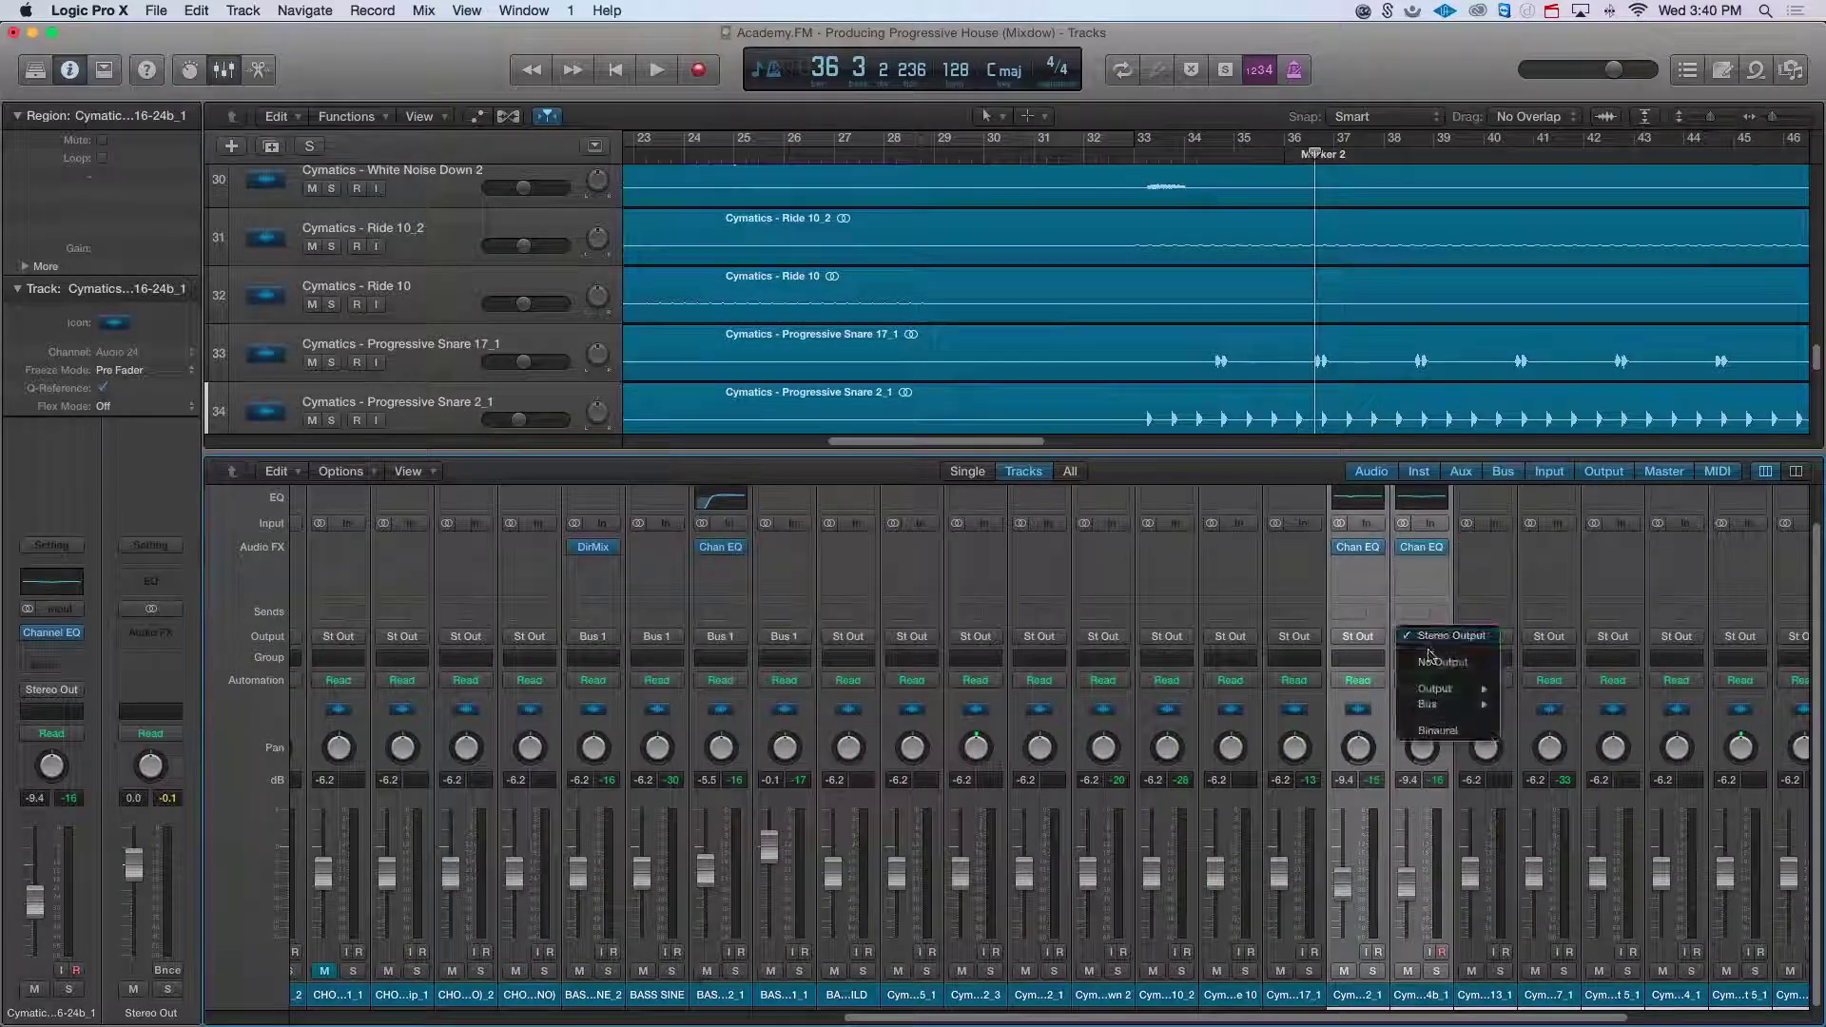
{"action": "mouse_move", "coordinate": [1446, 704]}
{"action": "left_click", "coordinate": [1534, 723]}
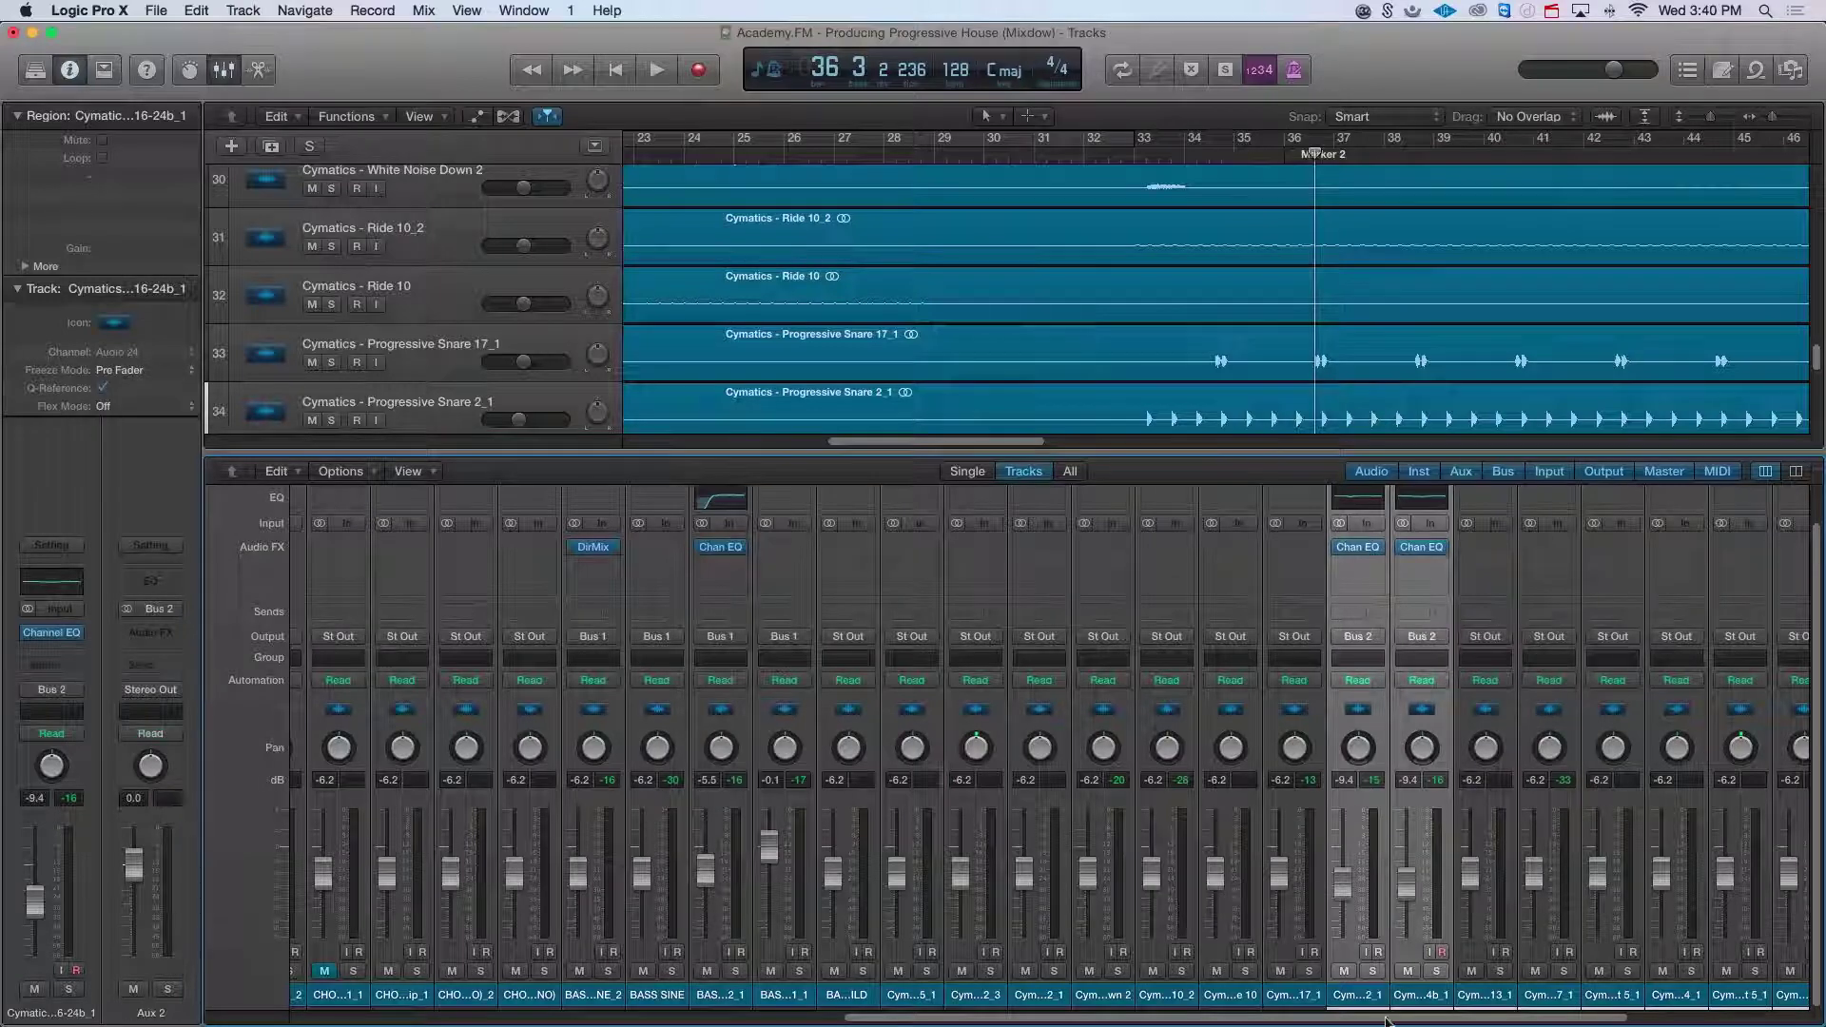
Step: Insert the FabFilter Pro-MB plug-in on the Aux 2 channel that receives Bus 2
{"action": "left_click_drag", "start_coordinate": [1426, 1022], "coordinate": [1636, 1022]}
{"action": "left_click", "coordinate": [1638, 970]}
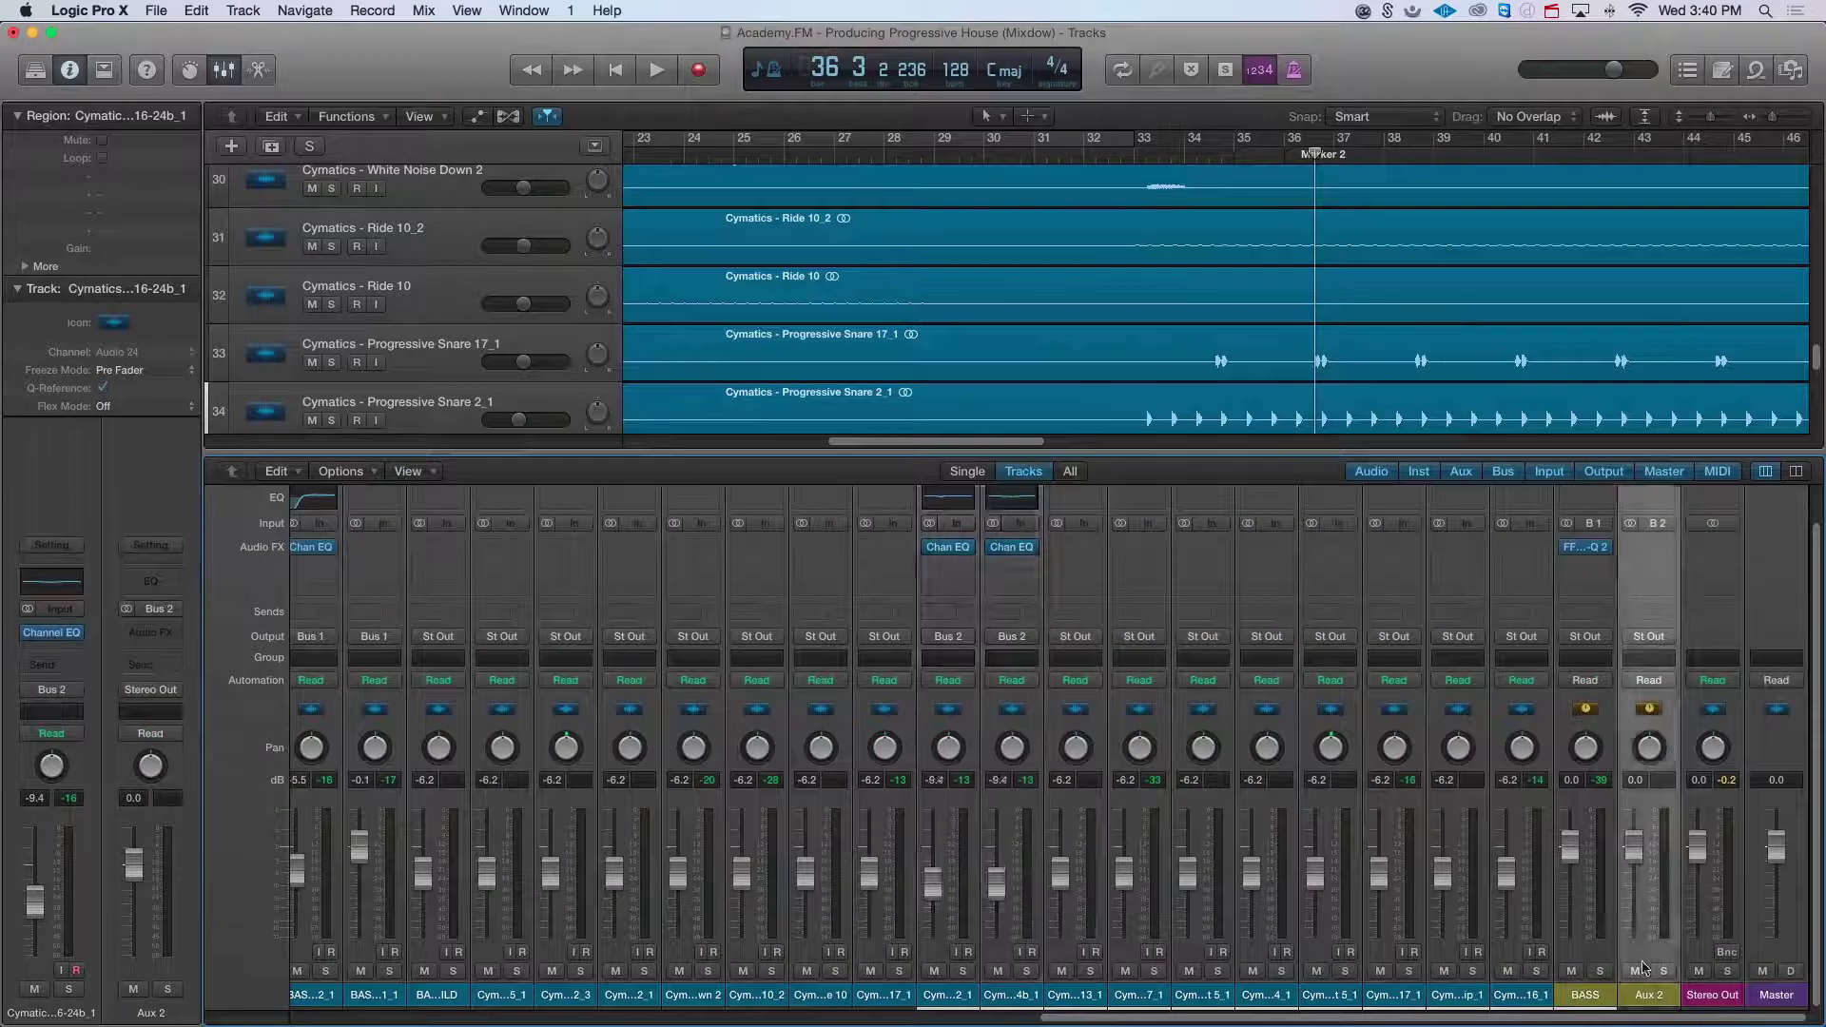
{"action": "left_click", "coordinate": [1653, 552]}
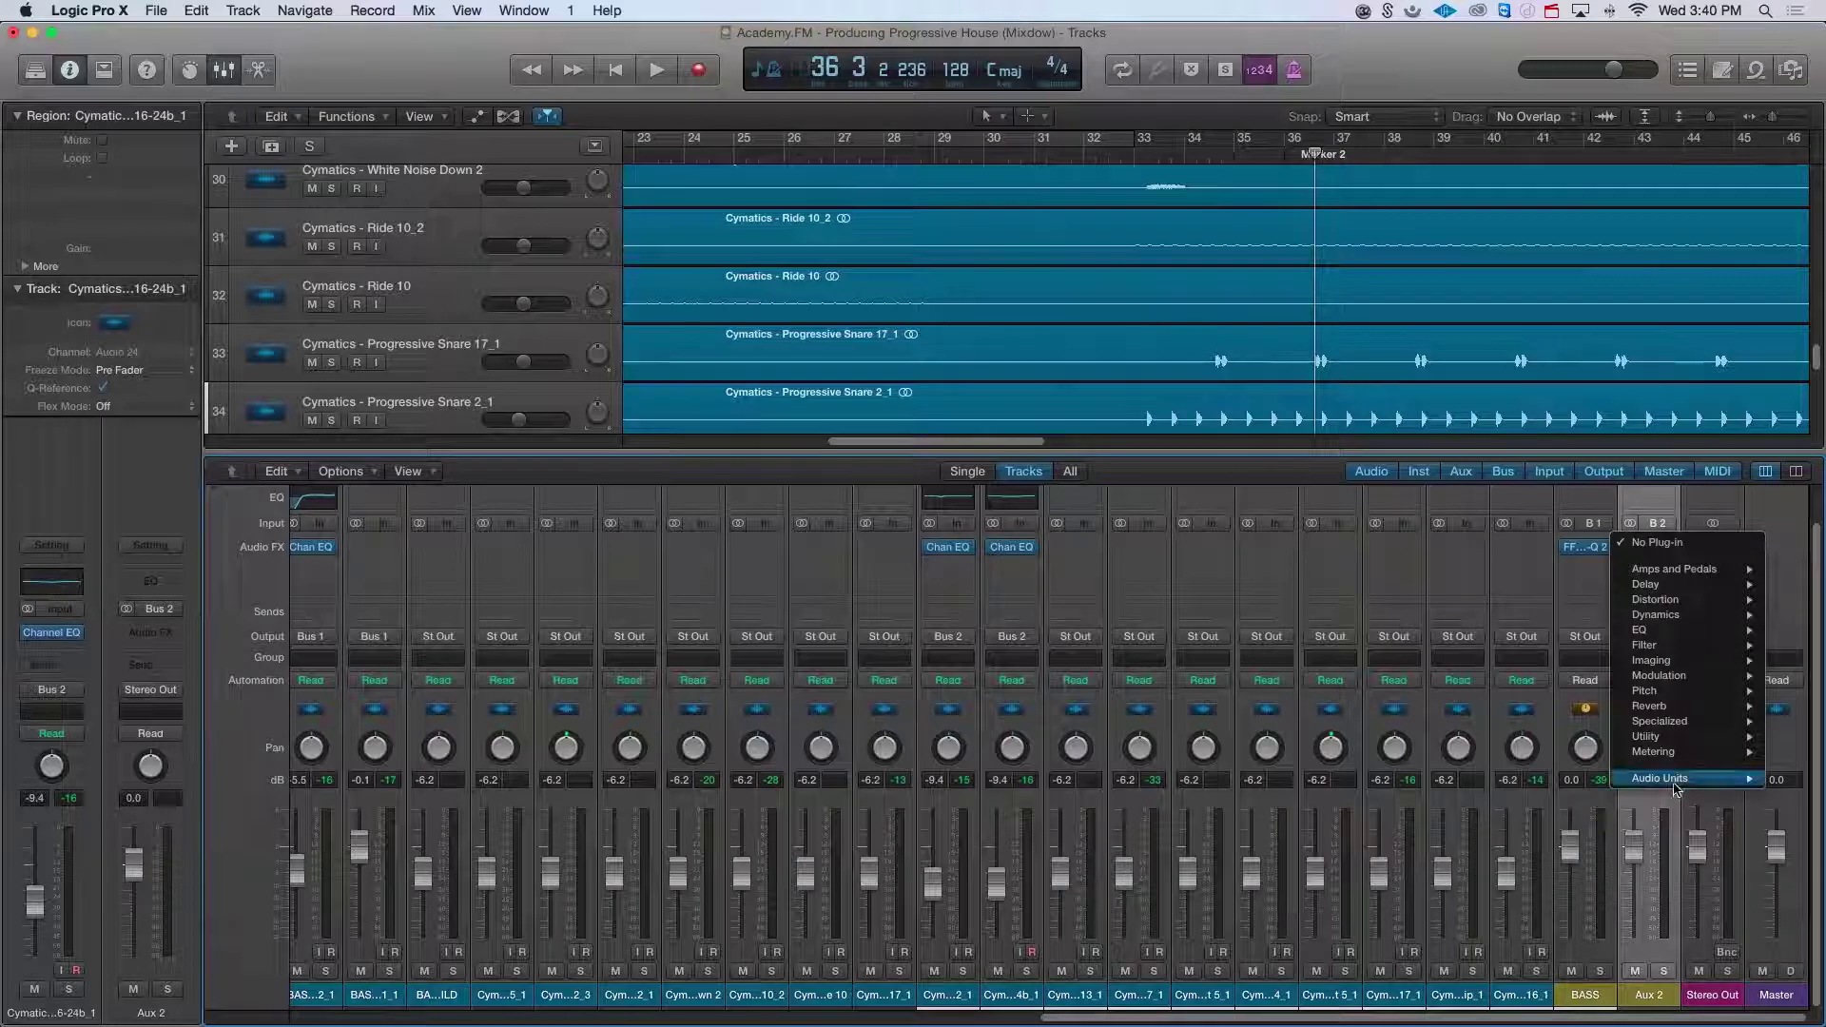
{"action": "mouse_move", "coordinate": [1674, 786]}
{"action": "mouse_move", "coordinate": [1495, 649]}
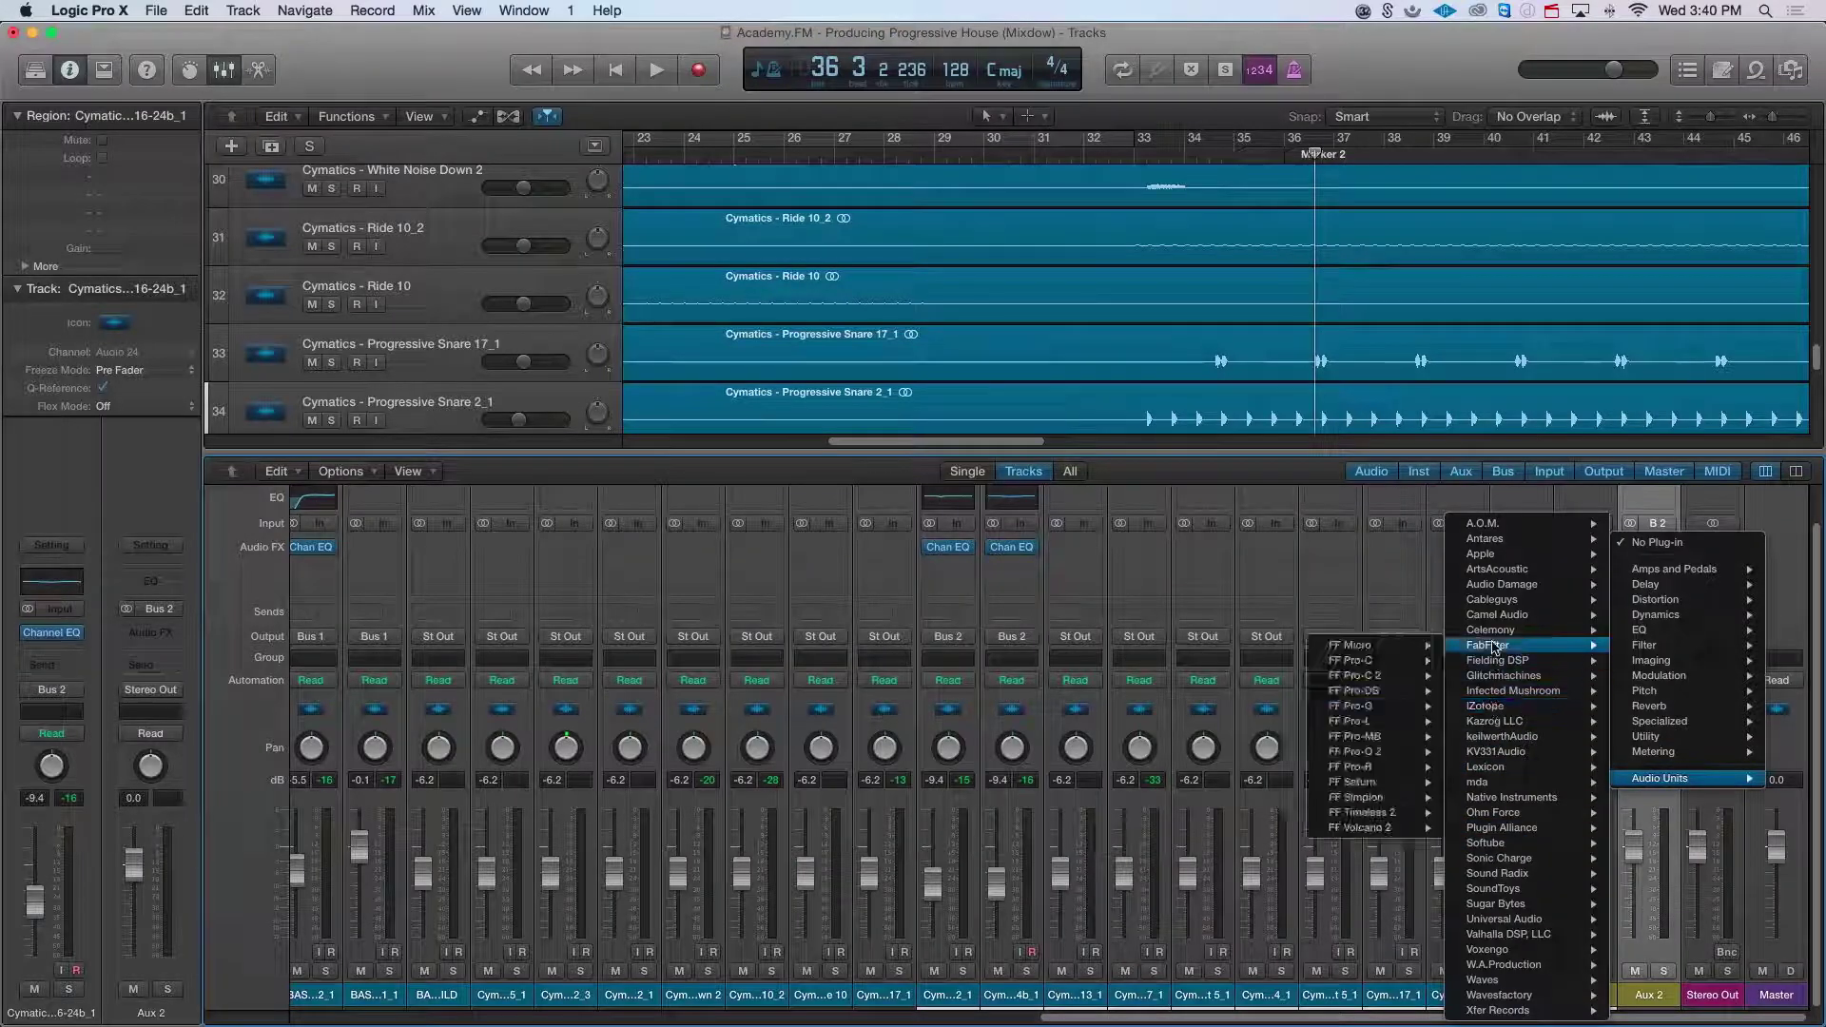
{"action": "left_click", "coordinate": [1384, 751]}
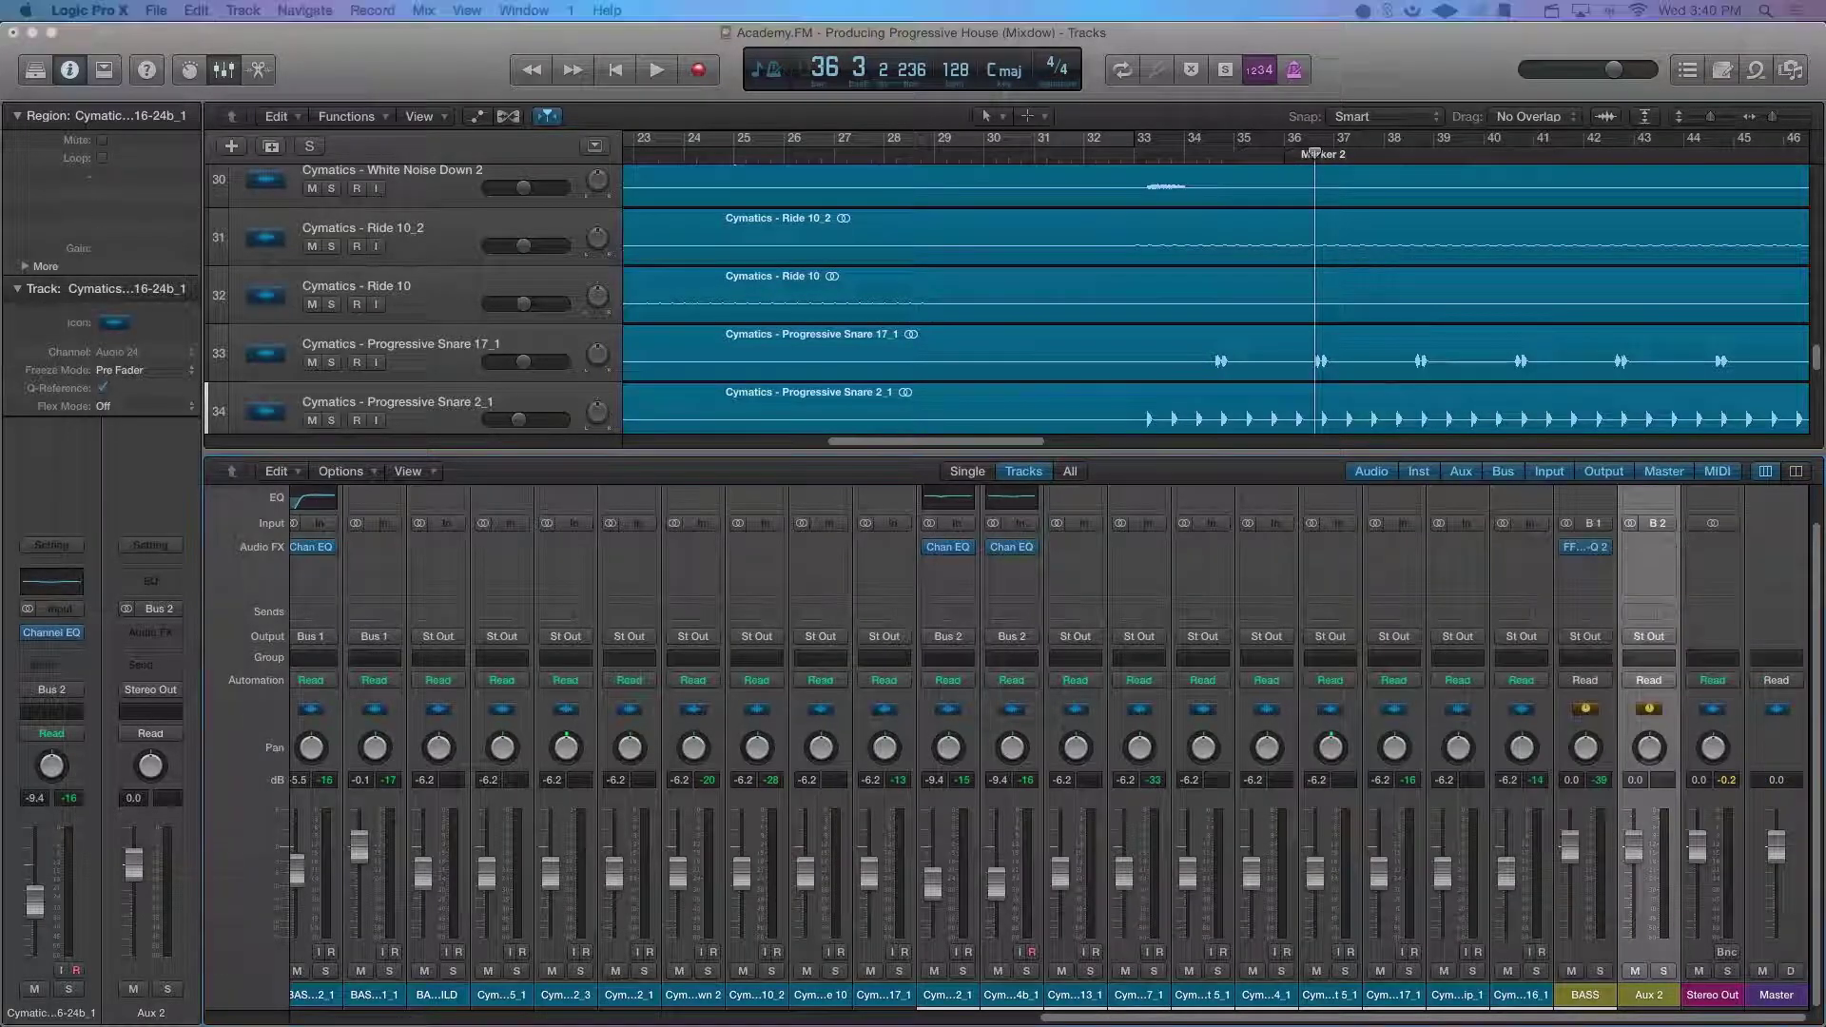
{"action": "left_click", "coordinate": [1649, 547]}
Step: During playback, add a Pro-MB compression band around 336 Hz at -1.42 dB with a lowered threshold, and close the plug-in and mixer
{"action": "key", "text": "space"}
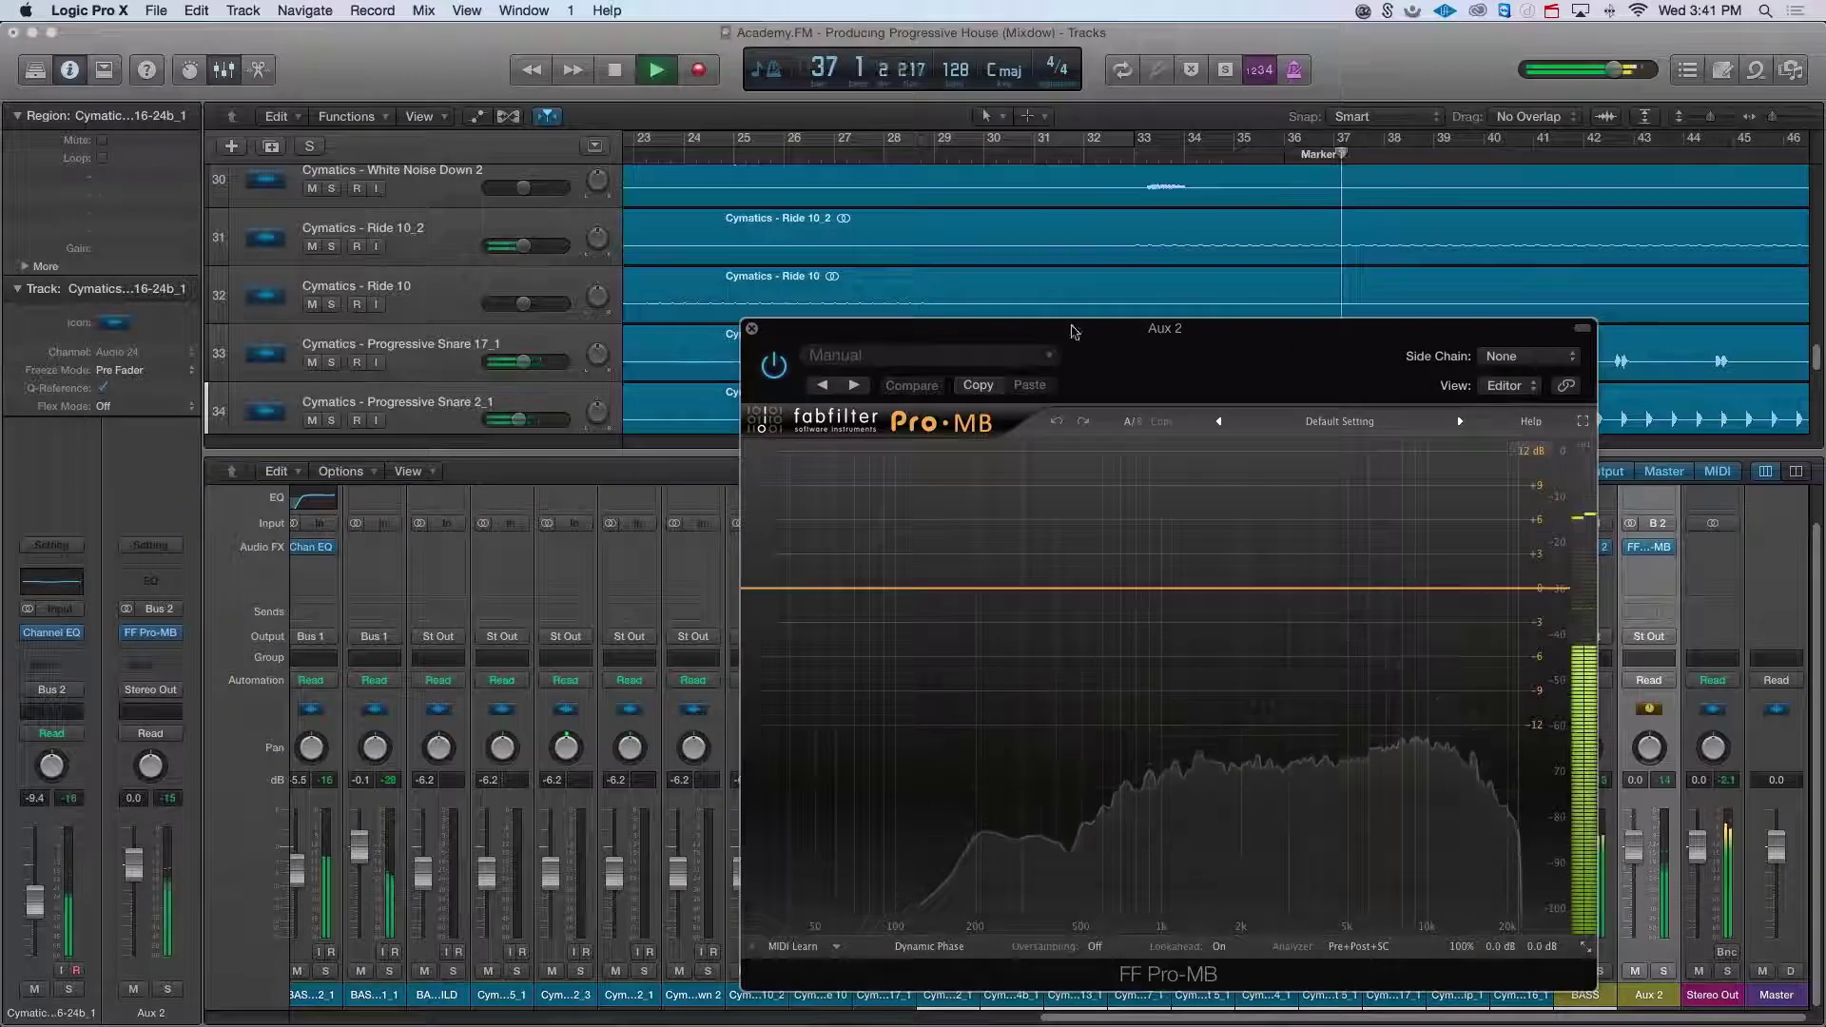
{"action": "left_click", "coordinate": [1023, 590]}
{"action": "left_click_drag", "start_coordinate": [1023, 589], "coordinate": [1129, 623]}
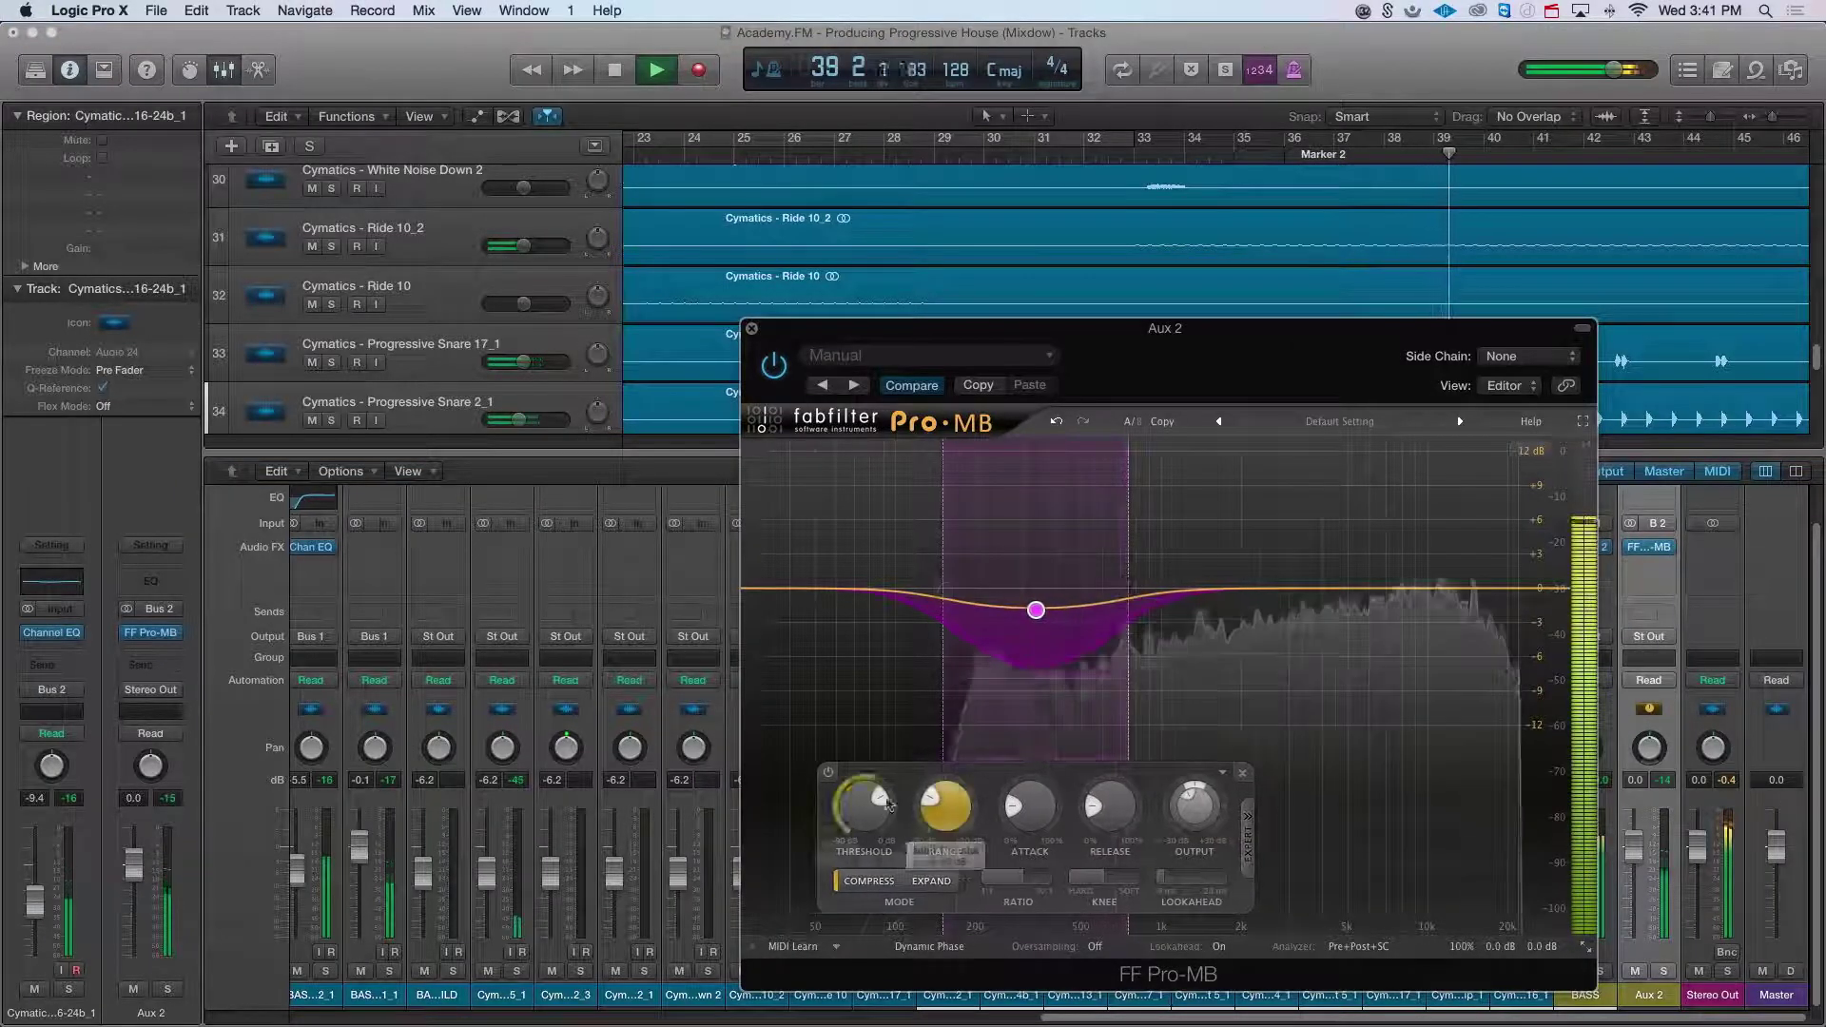
{"action": "left_click_drag", "start_coordinate": [865, 811], "coordinate": [864, 858]}
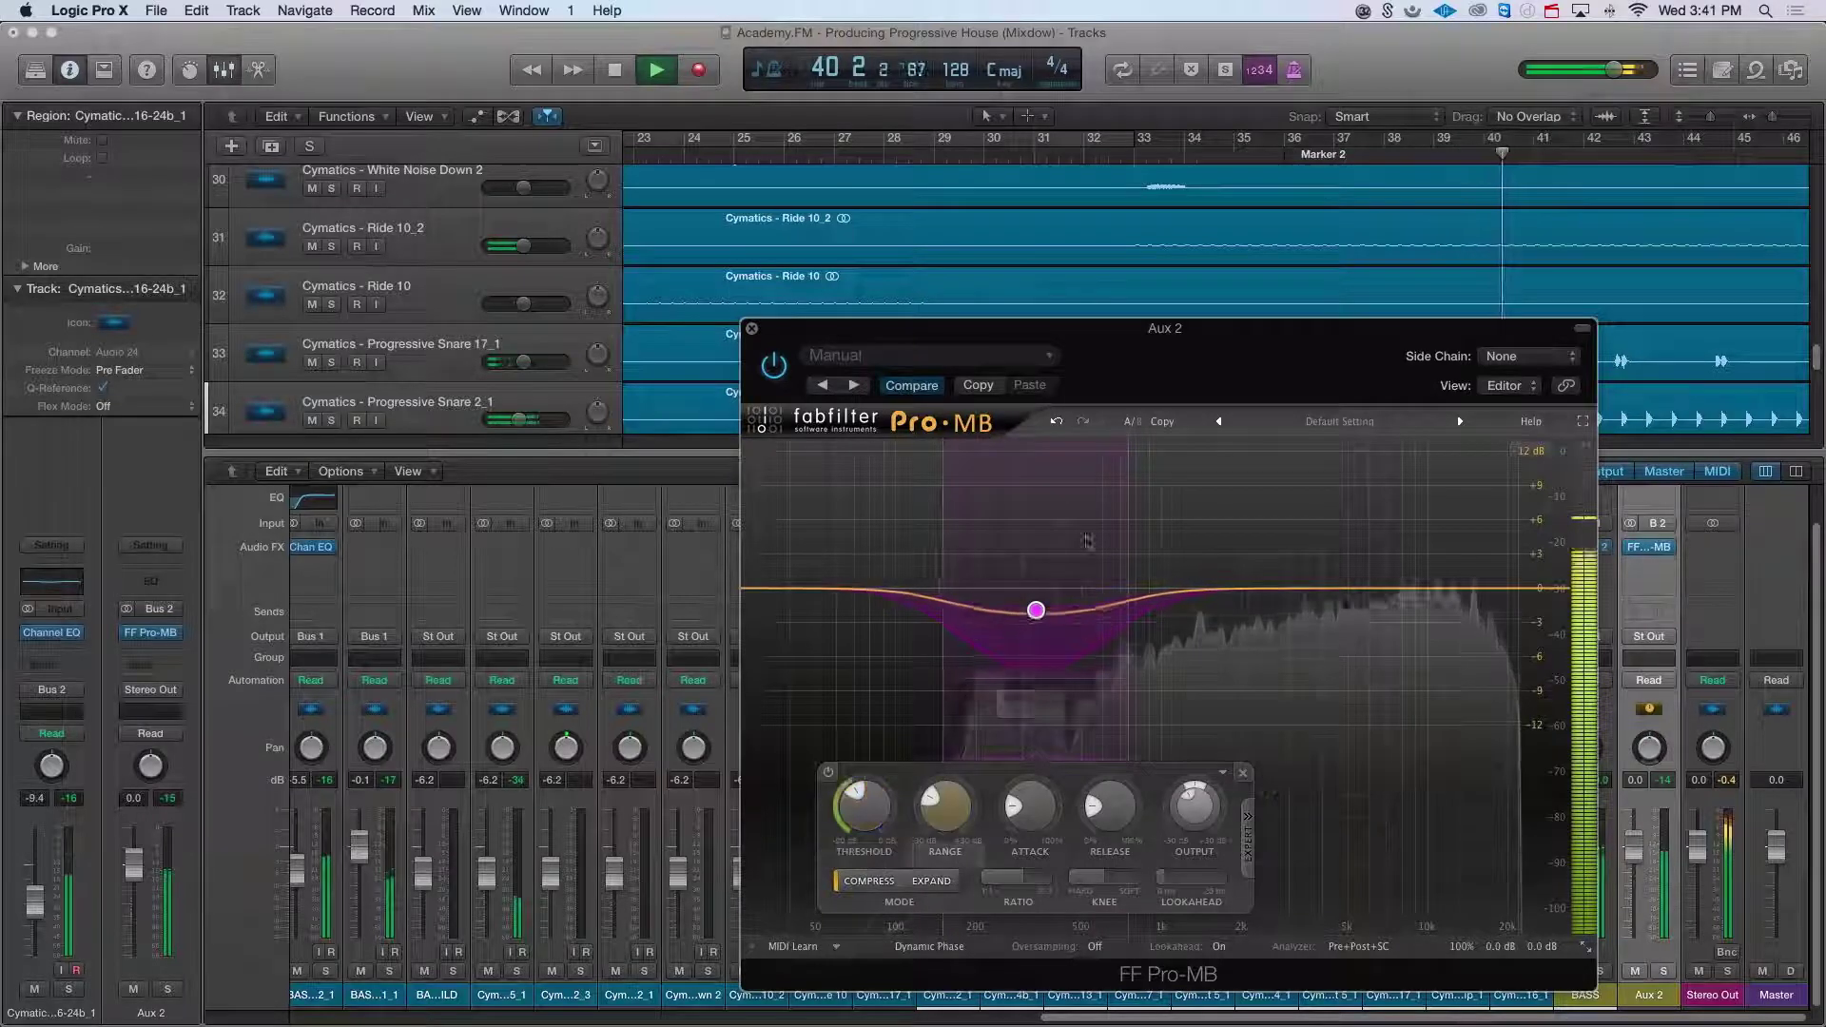
{"action": "left_click", "coordinate": [1115, 152]}
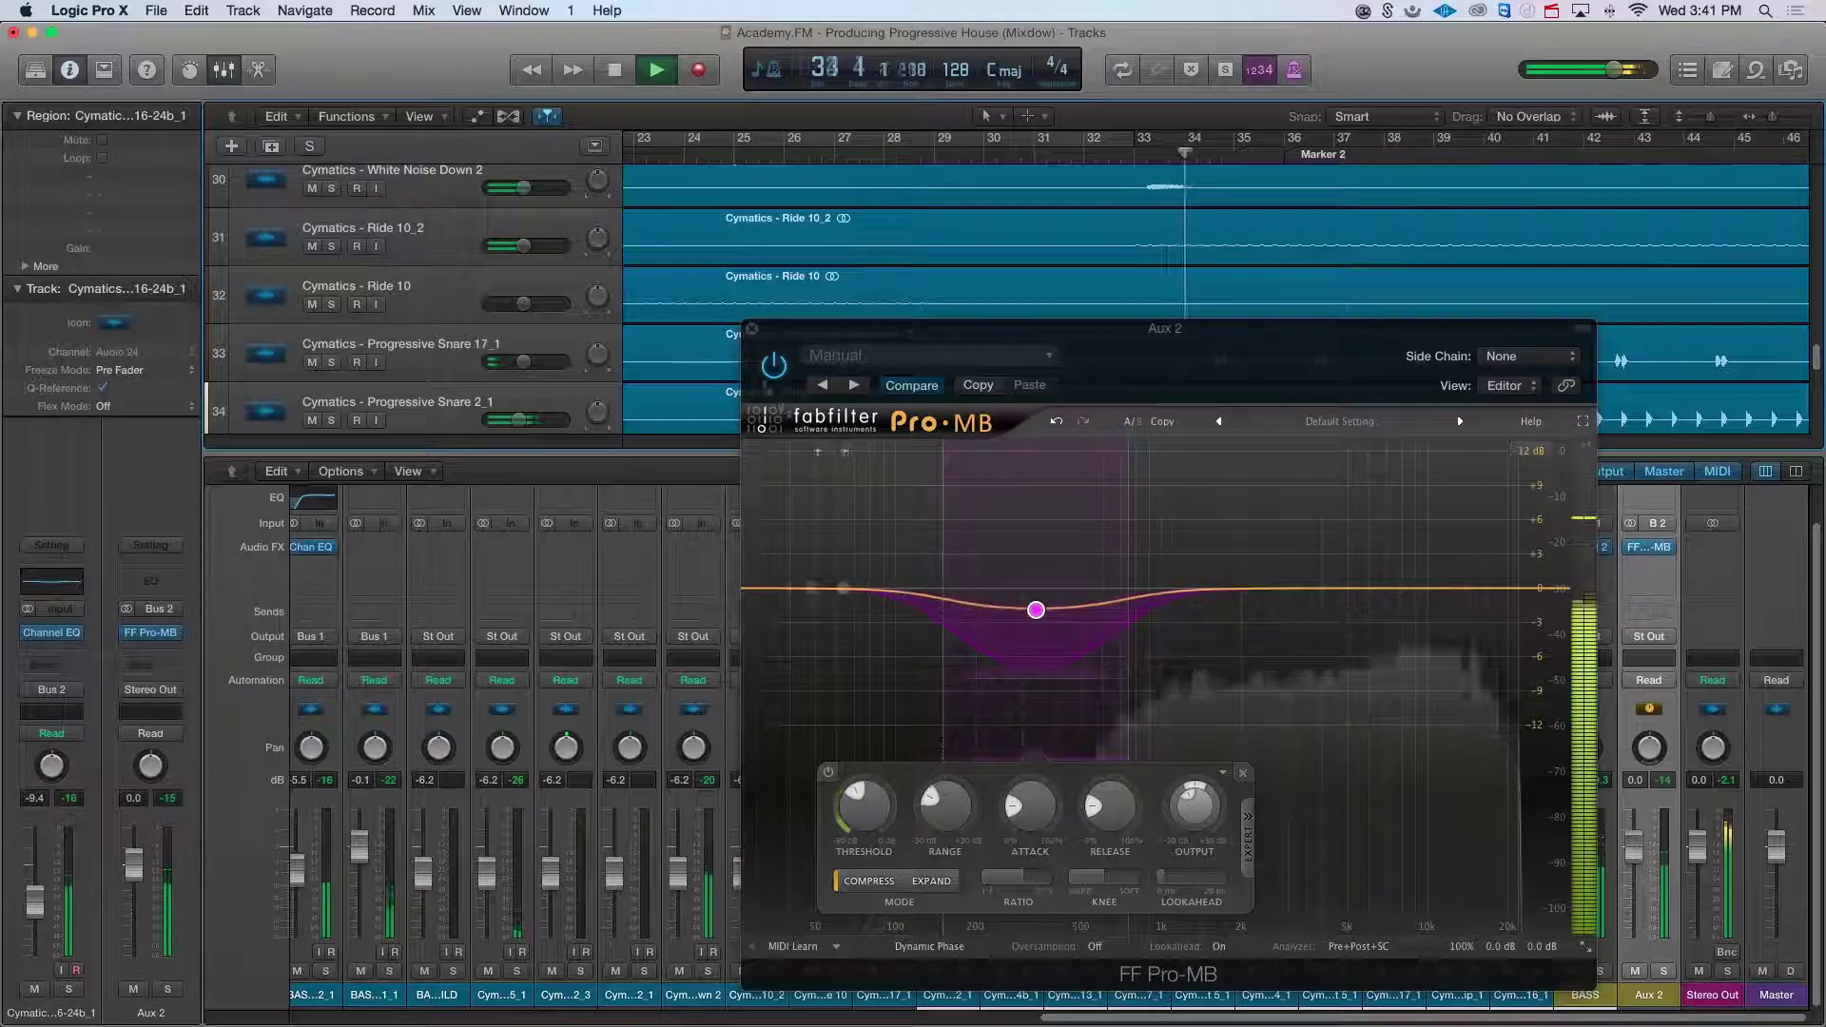
{"action": "left_click_drag", "start_coordinate": [1036, 610], "coordinate": [1036, 604]}
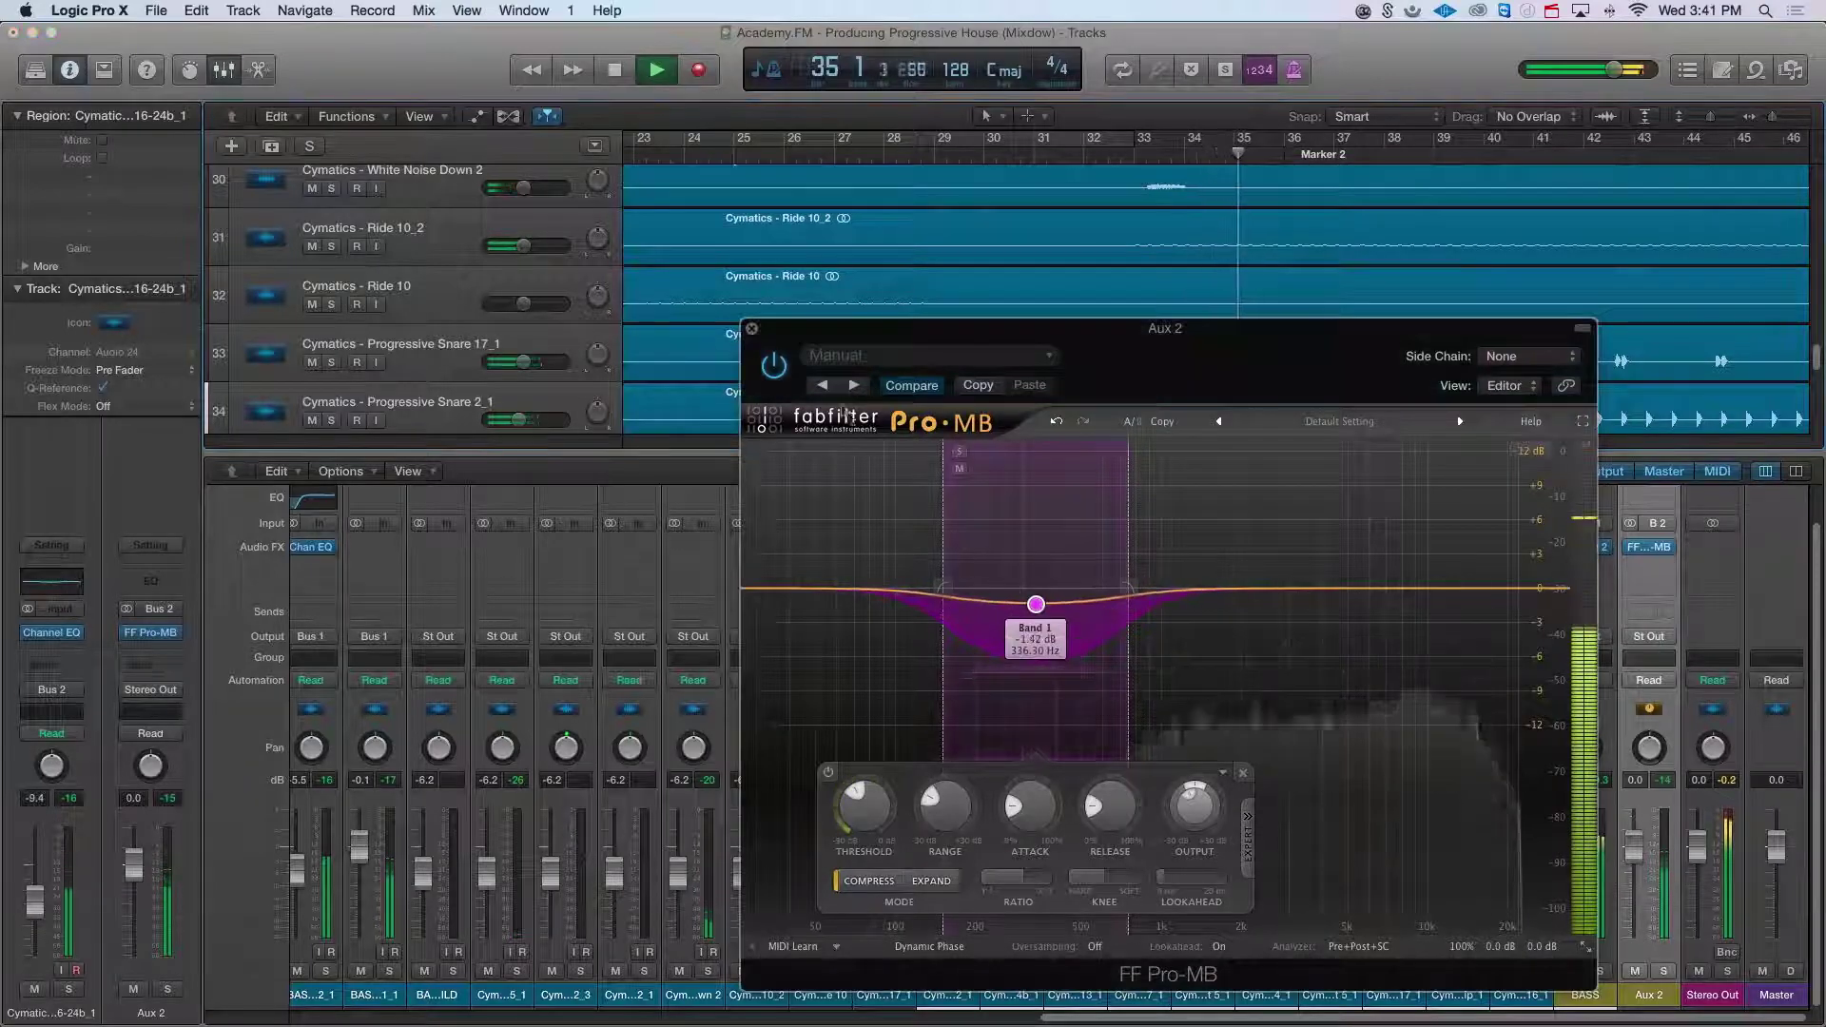
{"action": "left_click", "coordinate": [752, 328]}
{"action": "left_click", "coordinate": [225, 71]}
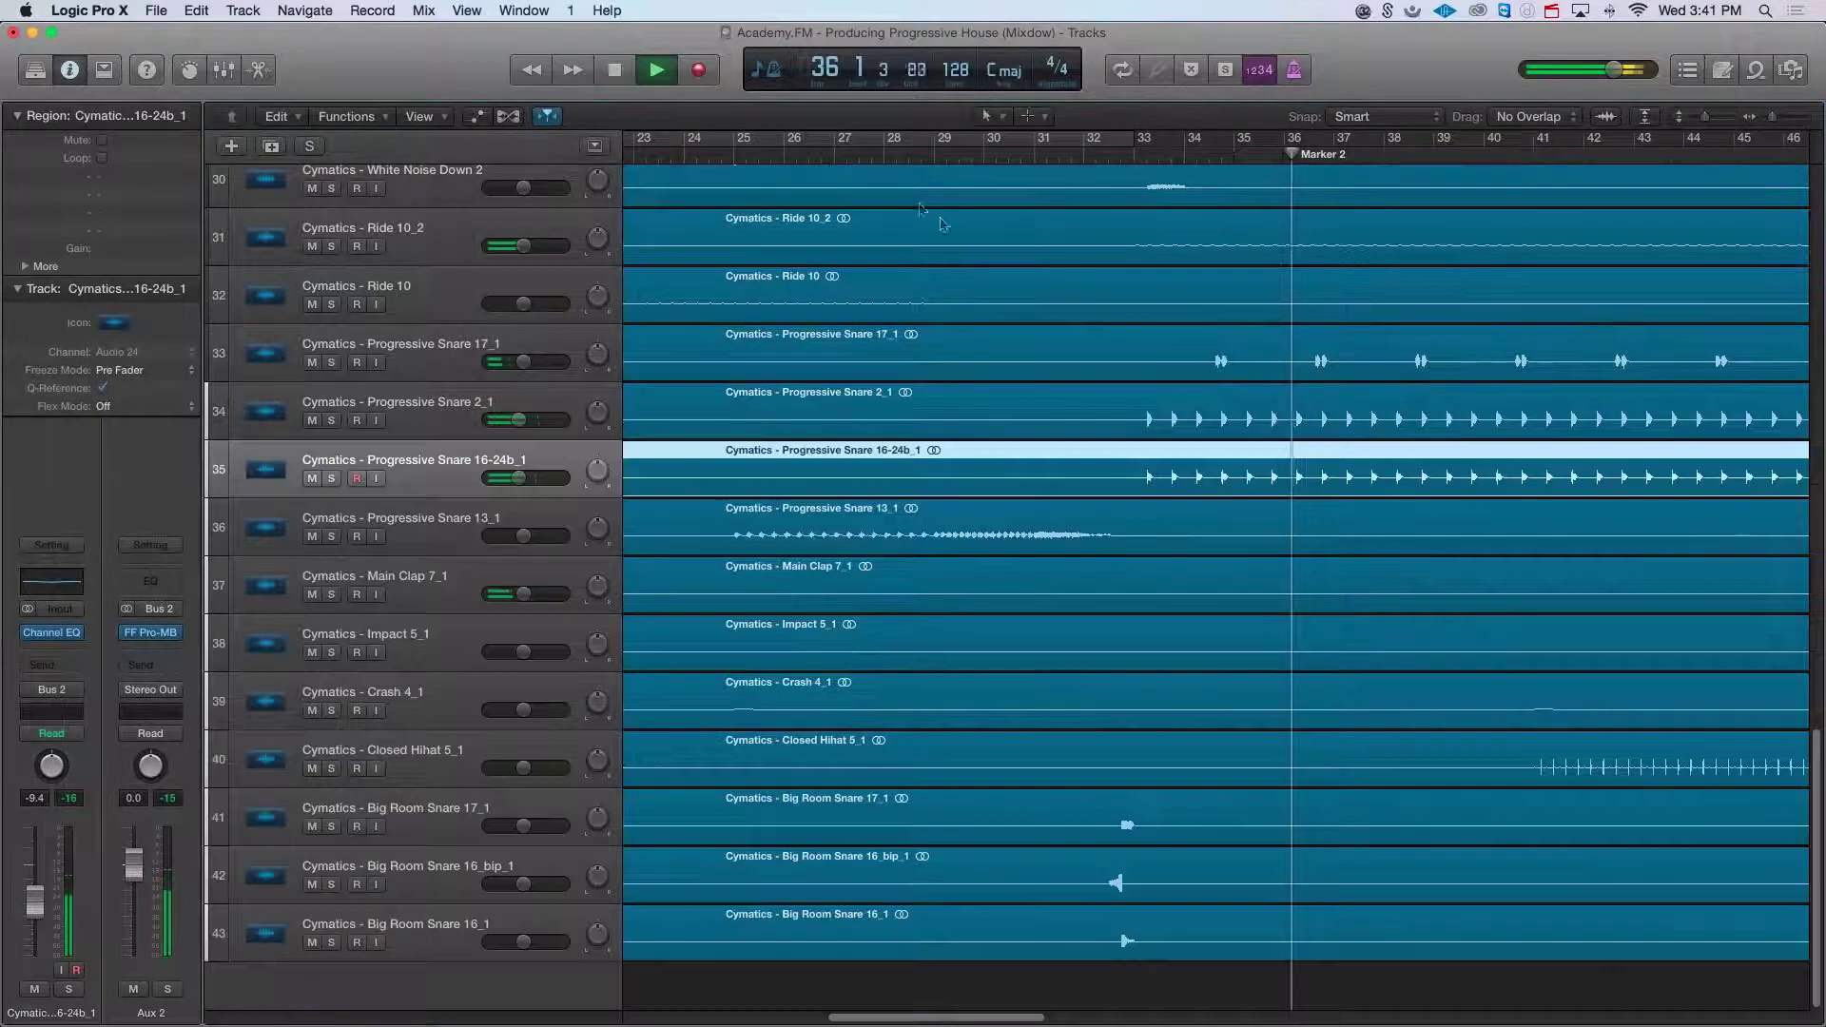
Step: In Pro-Q 2 on TOP LEAD BUS GROUP_1, soften the upper-mid and treble boosts and raise the bell near 634 Hz
{"action": "scroll", "coordinate": [507, 174], "scroll_direction": "up", "scroll_amount": 15}
{"action": "left_click", "coordinate": [507, 174]}
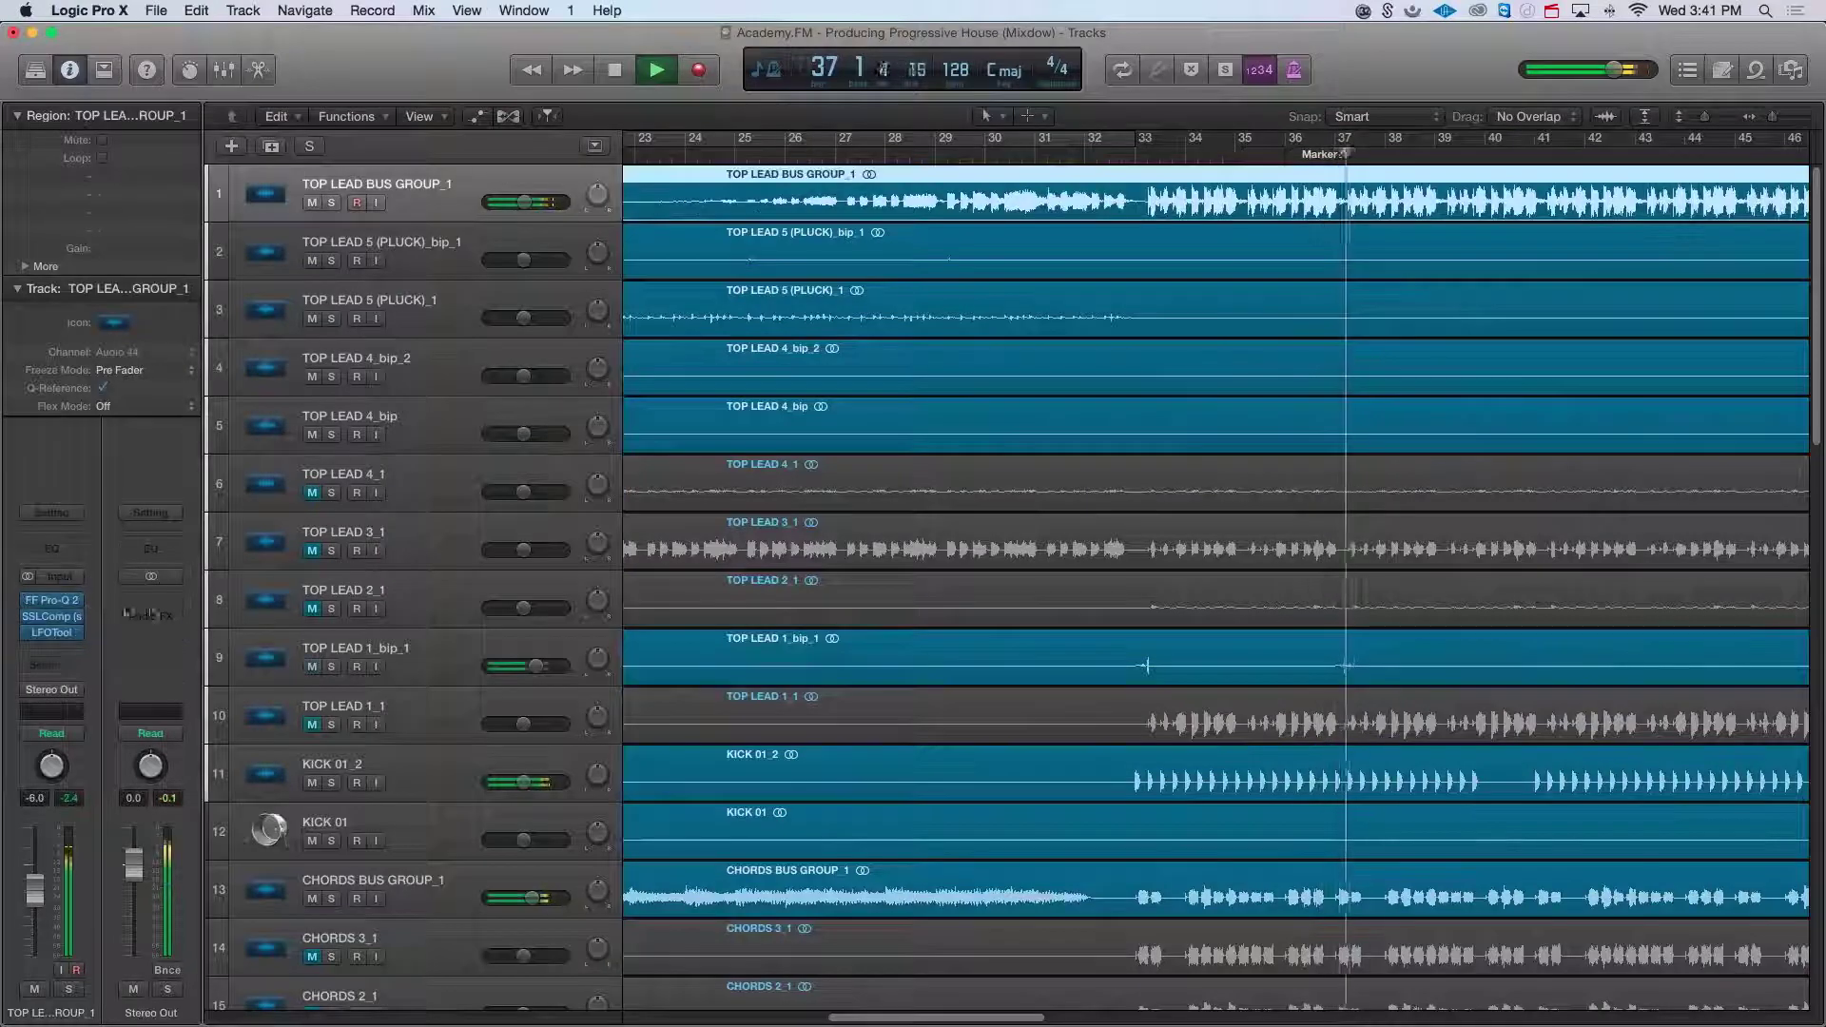
{"action": "left_click", "coordinate": [52, 600]}
{"action": "left_click_drag", "start_coordinate": [905, 497], "coordinate": [901, 517]}
{"action": "left_click_drag", "start_coordinate": [1029, 508], "coordinate": [929, 536]}
{"action": "left_click_drag", "start_coordinate": [797, 587], "coordinate": [795, 536]}
Step: Add a slightly narrowed bell cut of about 1.7 dB near 420 Hz and set the 634 Hz bell to +1.20 dB
{"action": "double_click", "coordinate": [755, 565]}
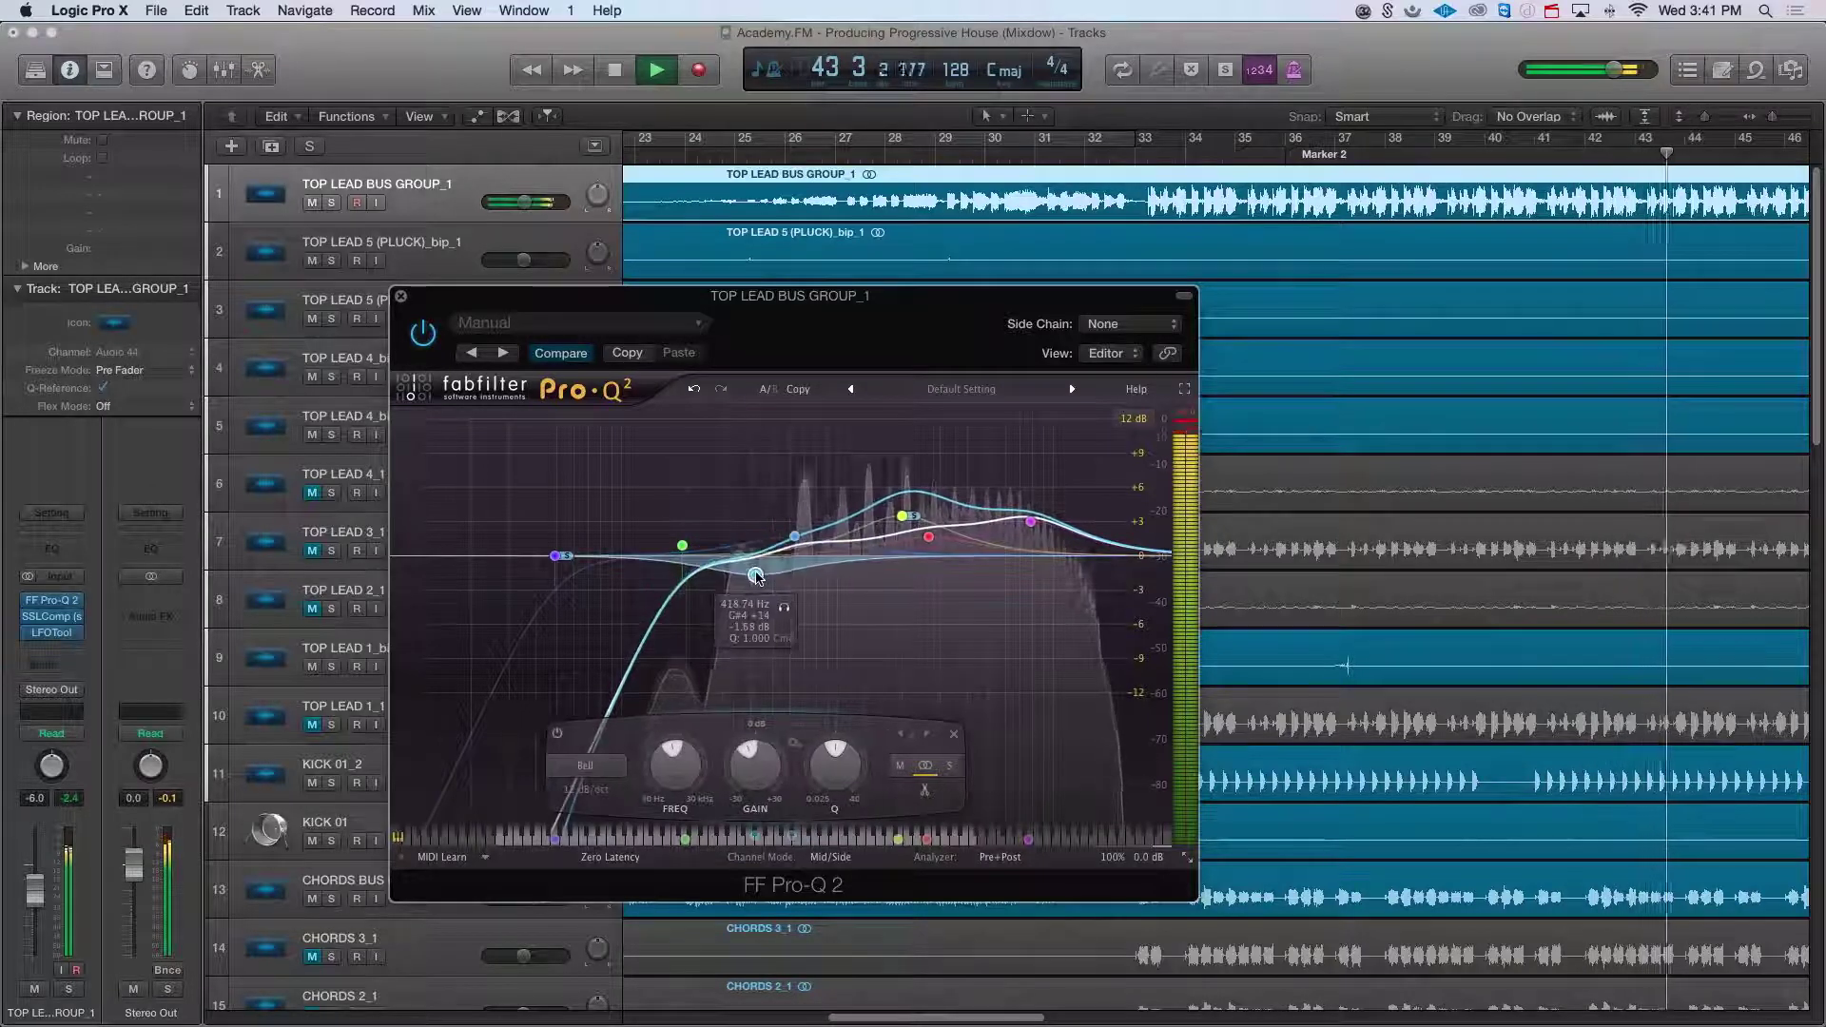
{"action": "scroll", "coordinate": [756, 576], "scroll_direction": "up", "scroll_amount": 5}
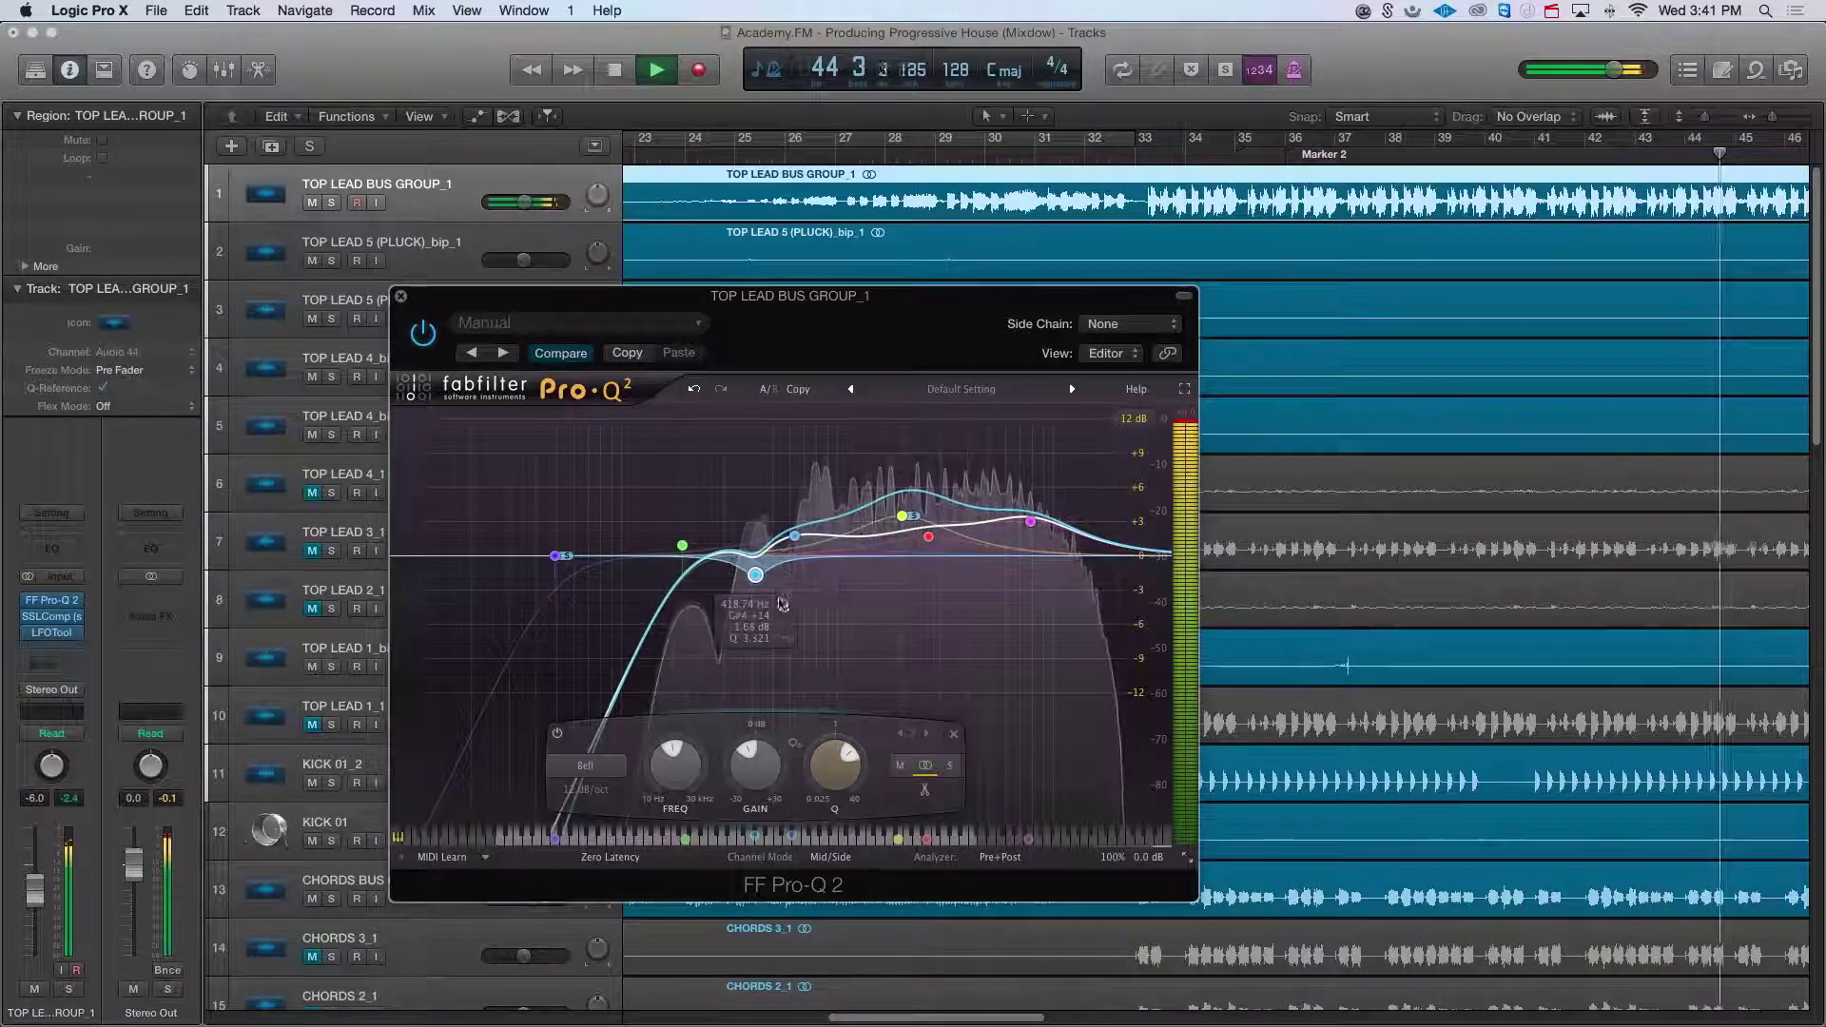
{"action": "left_click_drag", "start_coordinate": [795, 537], "coordinate": [796, 545]}
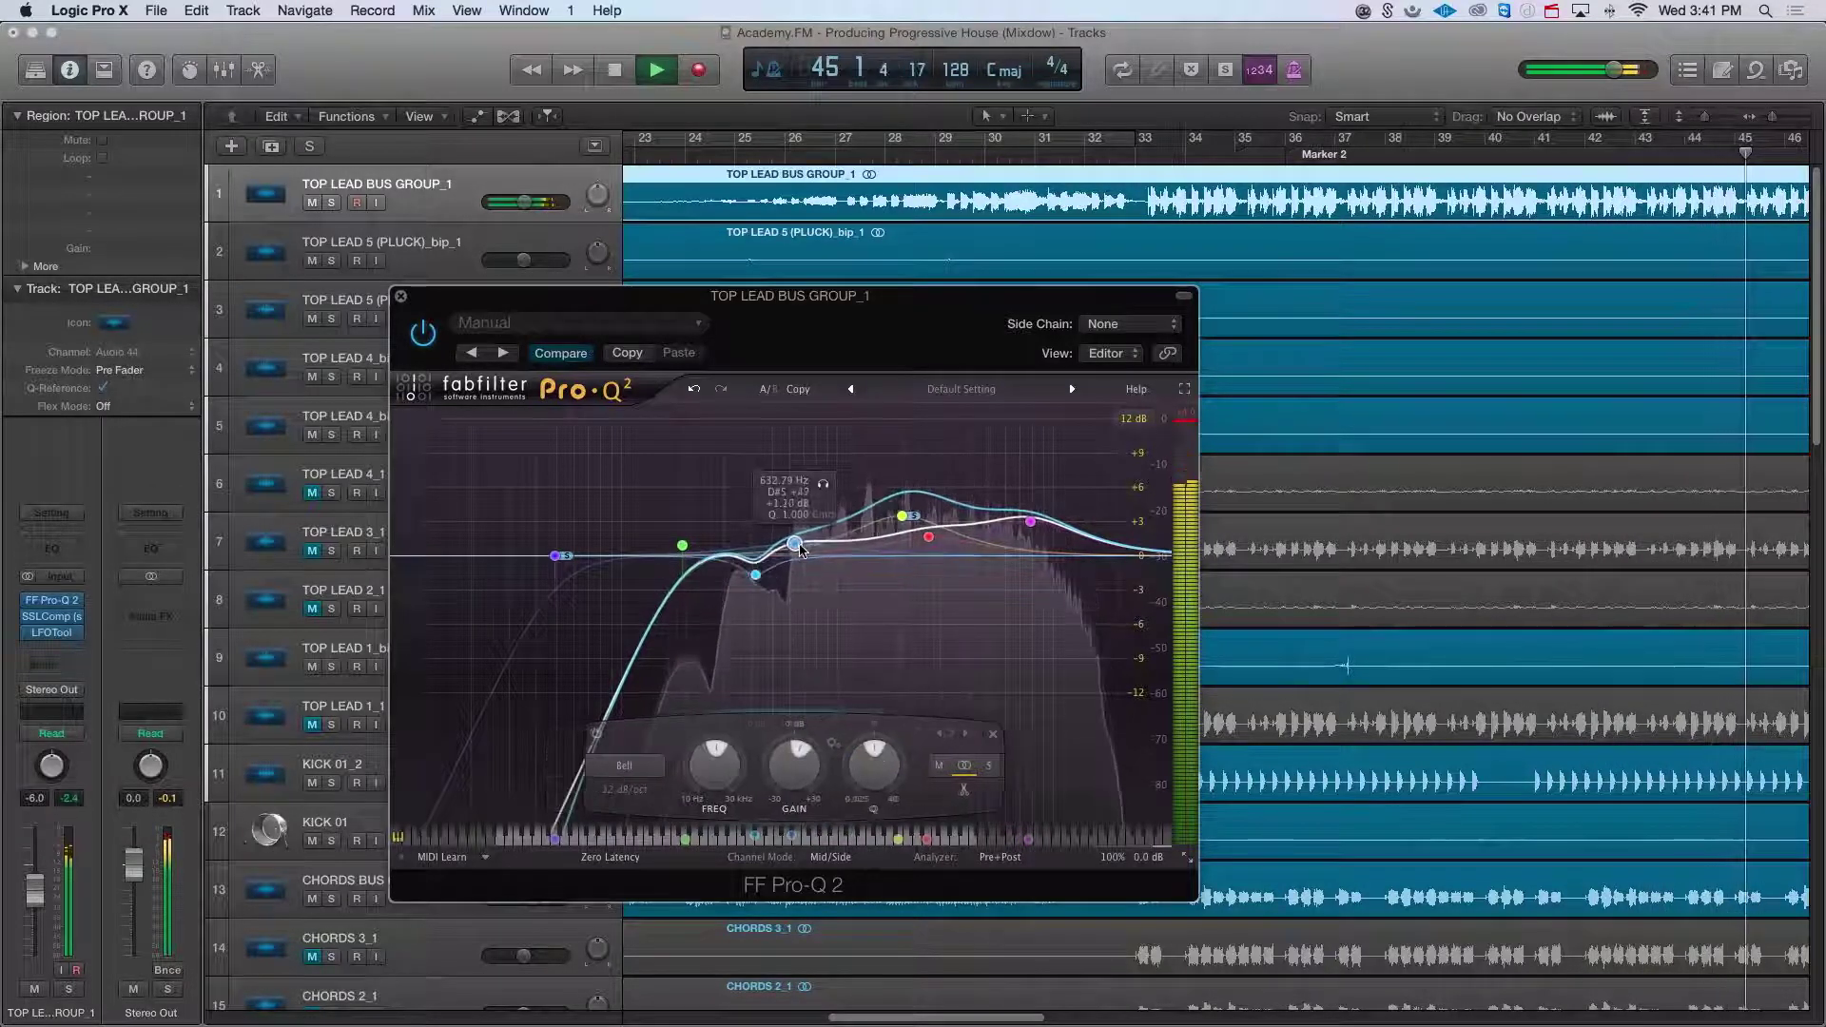
Step: Close Pro-Q 2 and lower the volume of TOP LEAD BUS GROUP_1 to -7.4 dB
{"action": "left_click", "coordinate": [400, 293]}
{"action": "left_click_drag", "start_coordinate": [525, 201], "coordinate": [522, 202]}
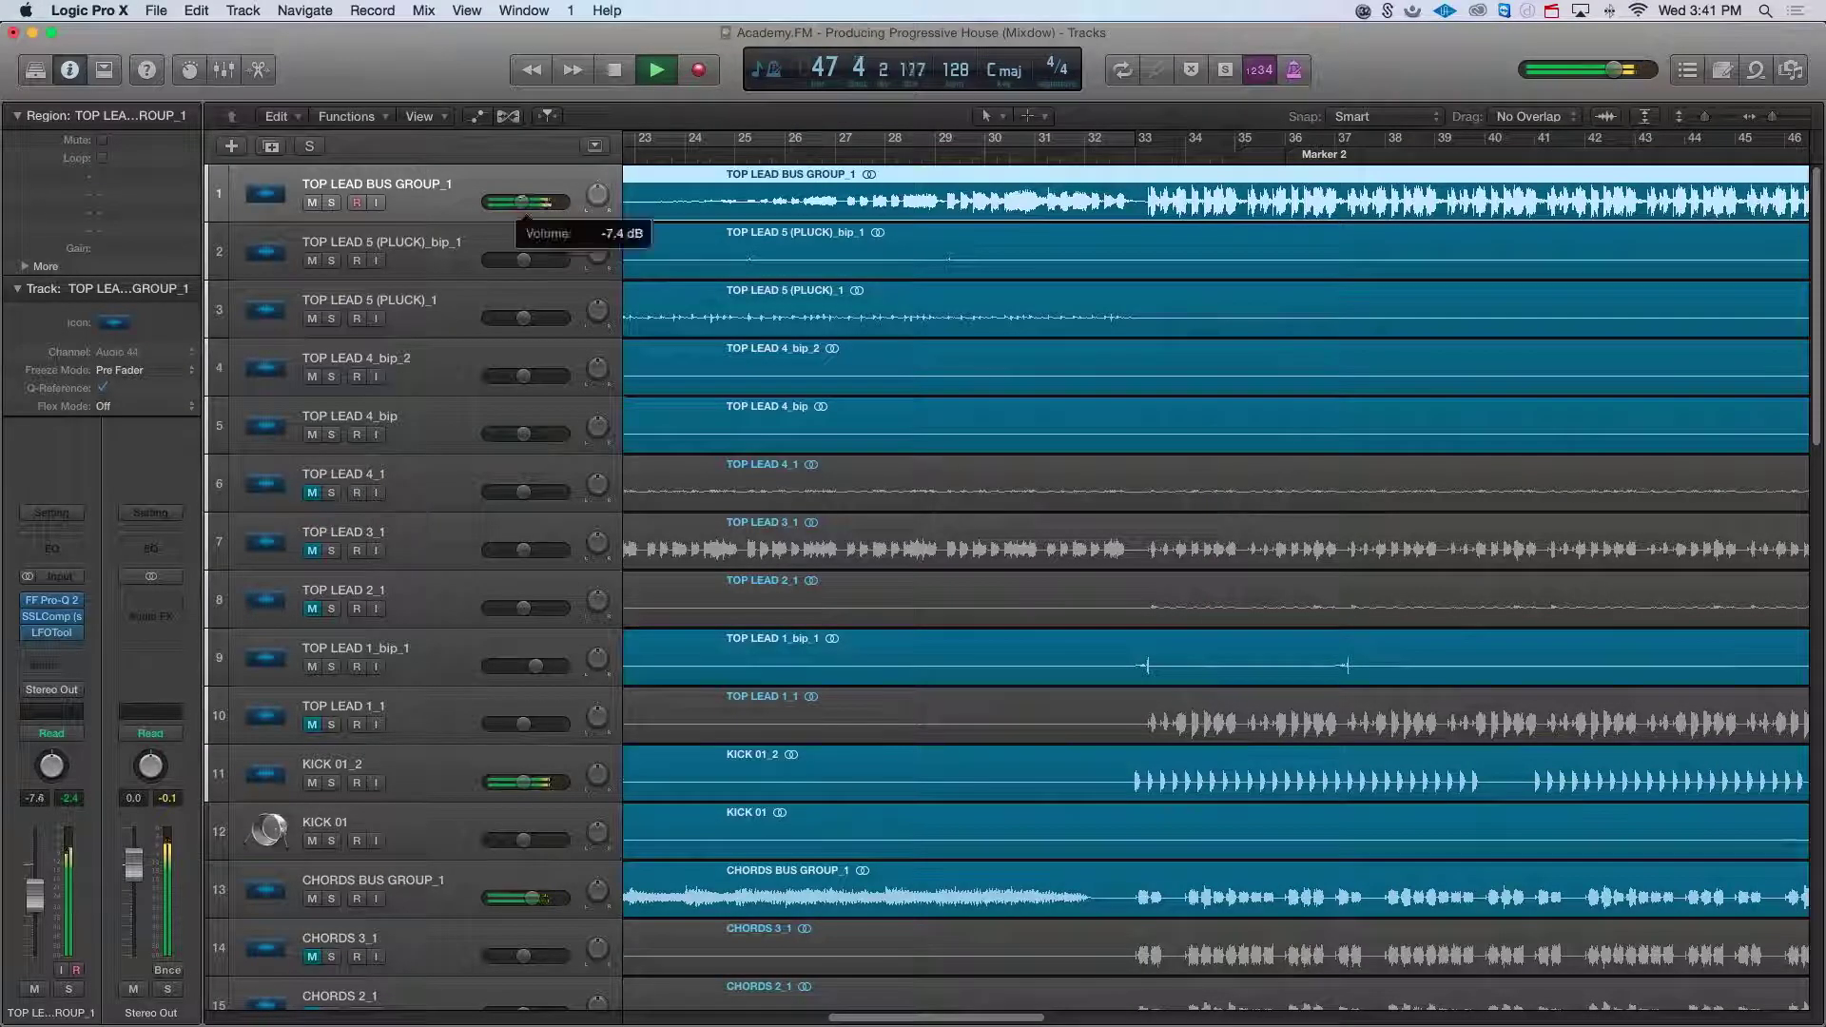
Step: Stop playback and zoom the arrangement out to show most of the song with more tracks in view
{"action": "key", "text": "space"}
{"action": "left_click", "coordinate": [1011, 378]}
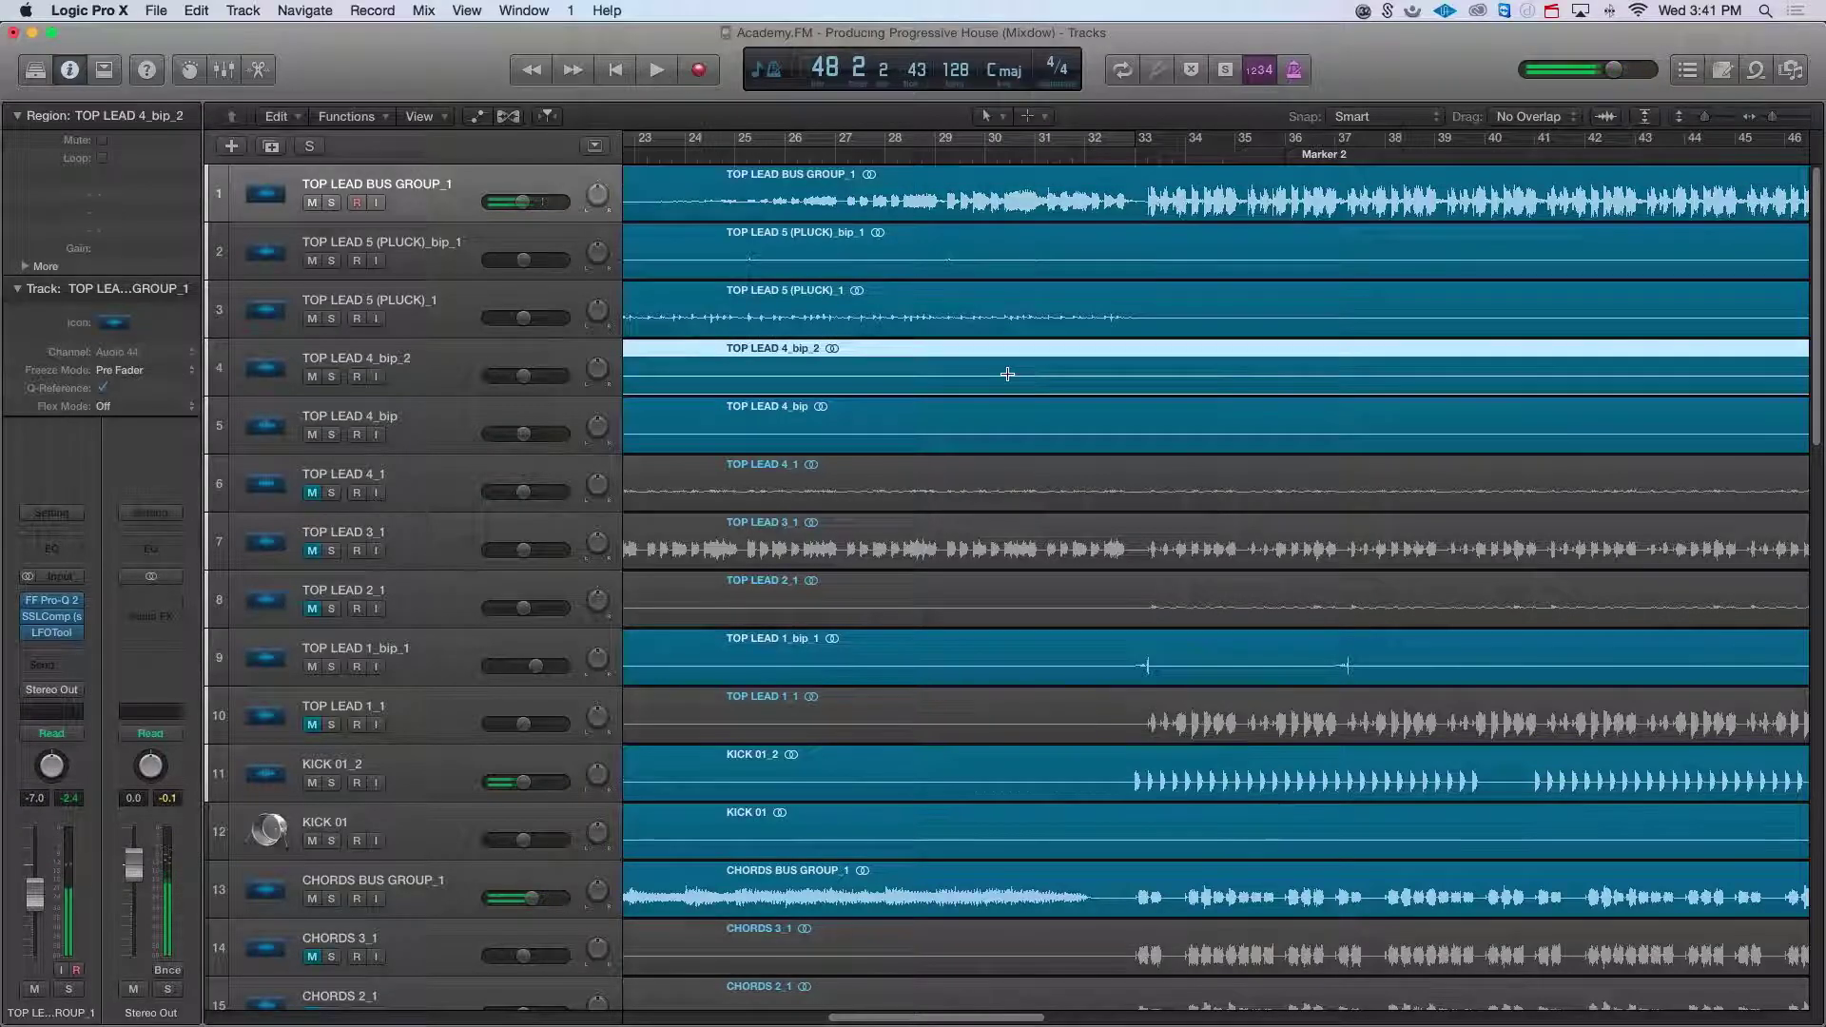
{"action": "key", "text": "z"}
{"action": "key", "text": "super+Up"}
{"action": "key", "text": "super+Down"}
{"action": "key", "text": "super+Down"}
Step: Review the arrangement's tracks down to the Big Room Snares and back up to the leads, selecting the CHORDS BUS GROUP_1 region
{"action": "scroll", "coordinate": [1010, 379], "scroll_direction": "down", "scroll_amount": 4}
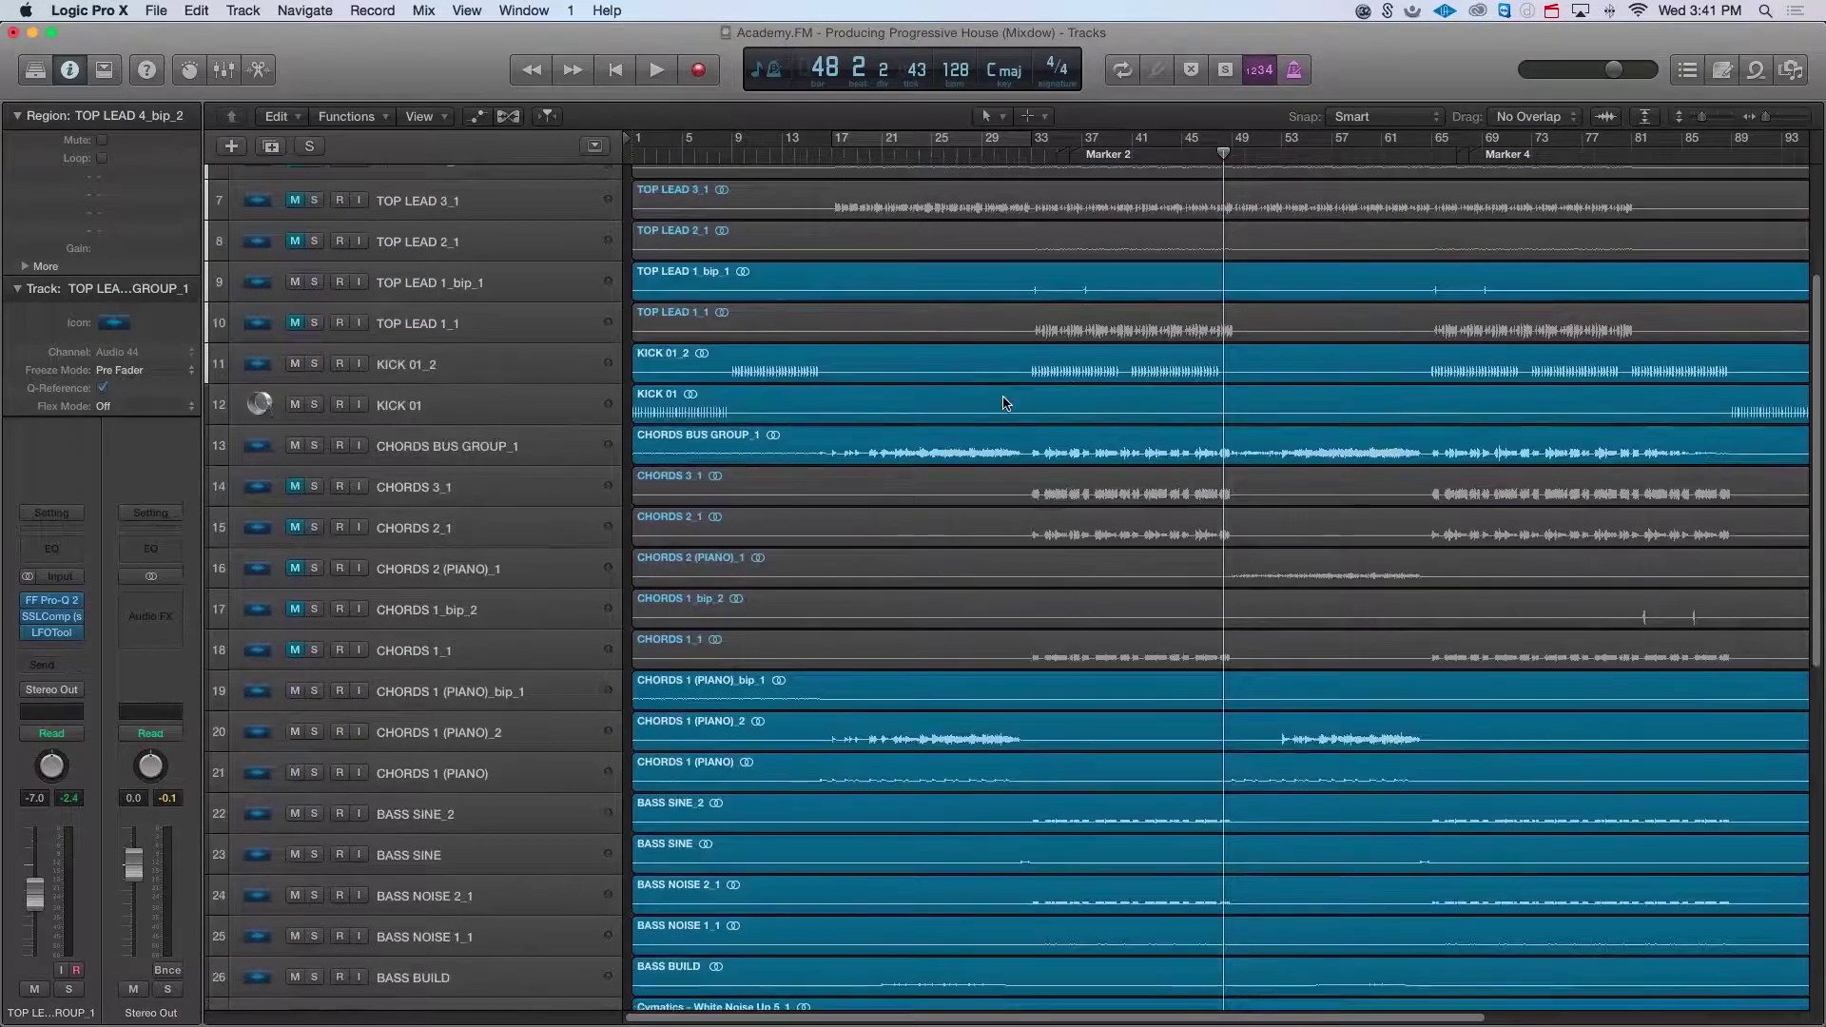
{"action": "scroll", "coordinate": [1006, 403], "scroll_direction": "down", "scroll_amount": 15}
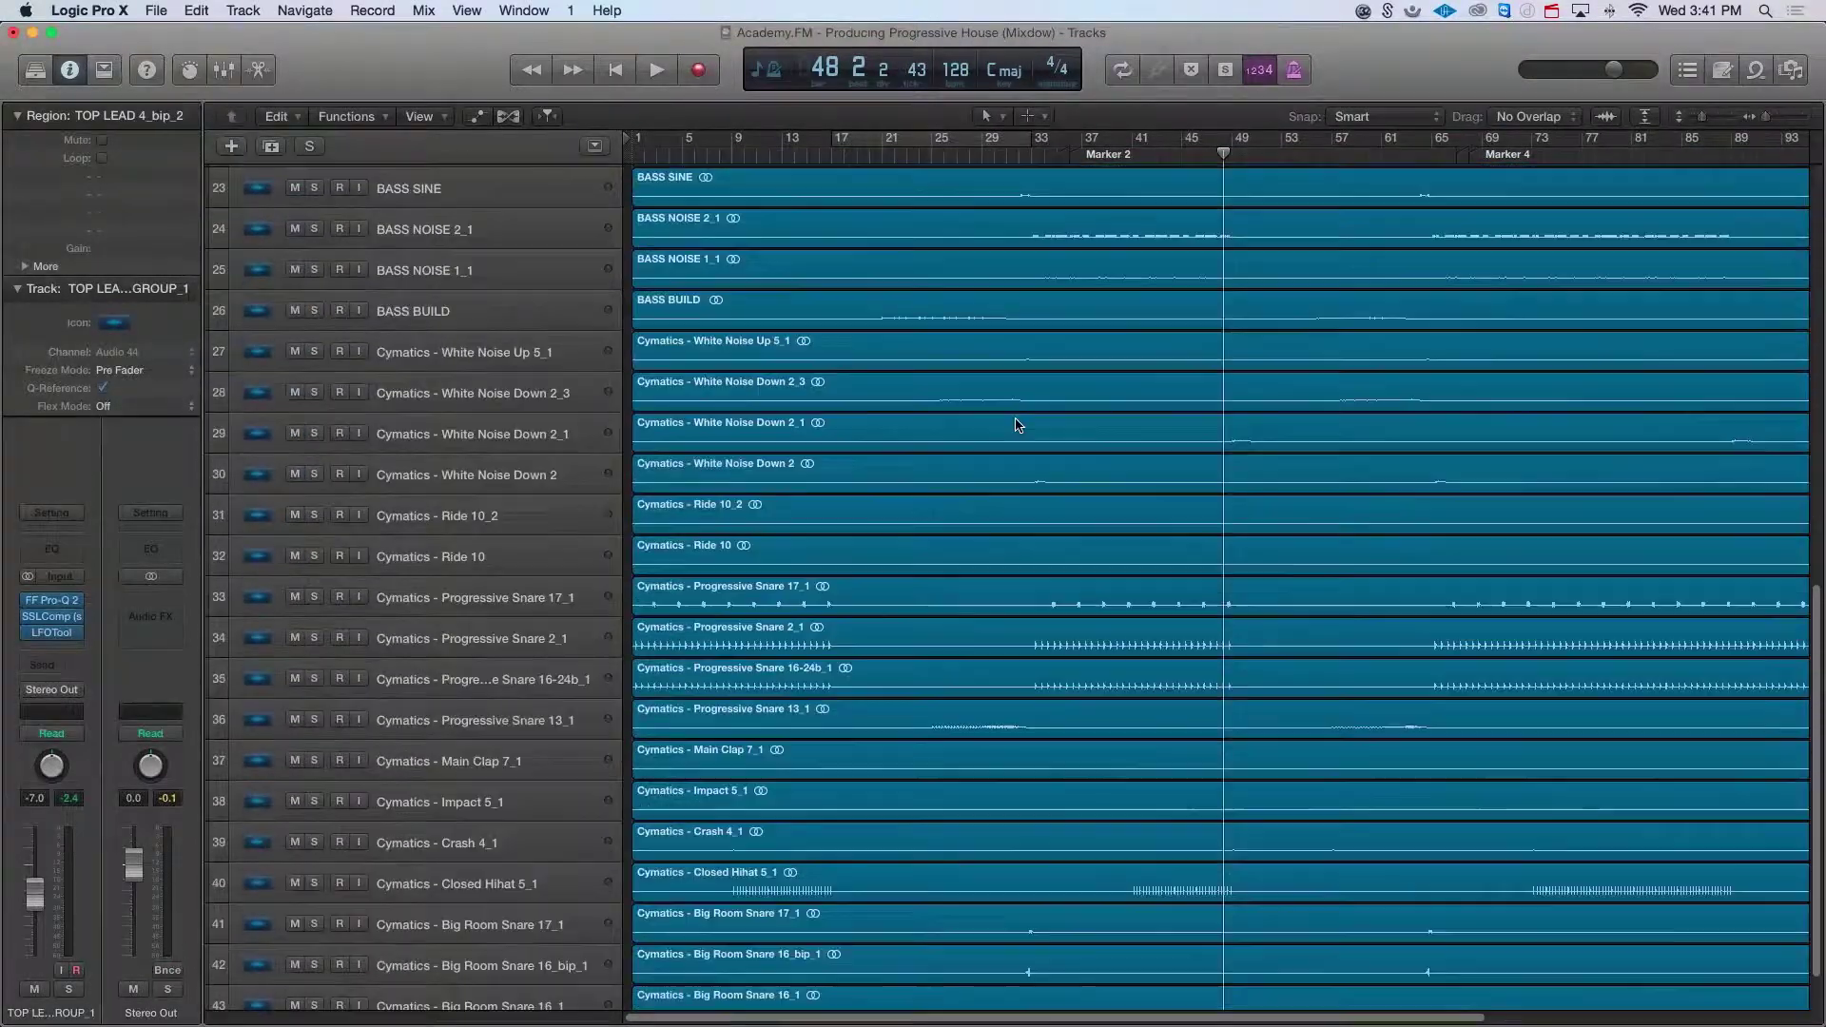
{"action": "scroll", "coordinate": [1018, 425], "scroll_direction": "down", "scroll_amount": 2}
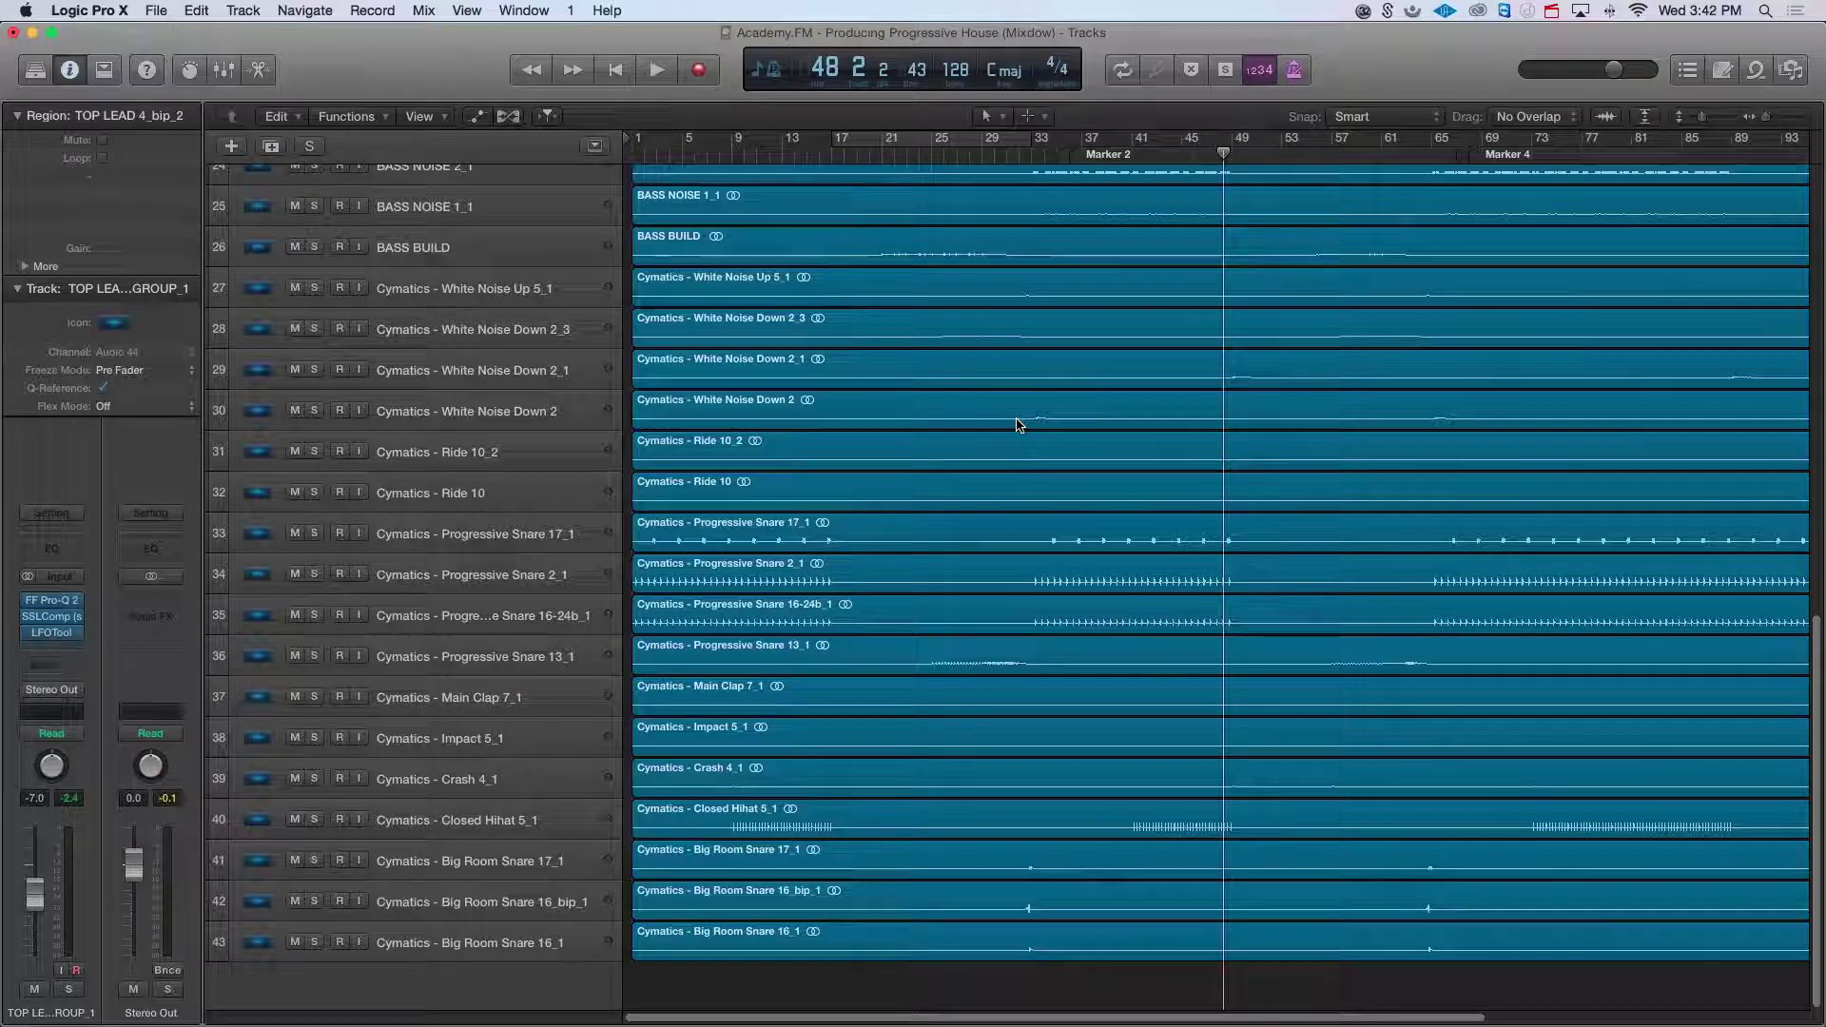
{"action": "scroll", "coordinate": [1262, 837], "scroll_direction": "up", "scroll_amount": 1}
{"action": "scroll", "coordinate": [1121, 799], "scroll_direction": "up", "scroll_amount": 15}
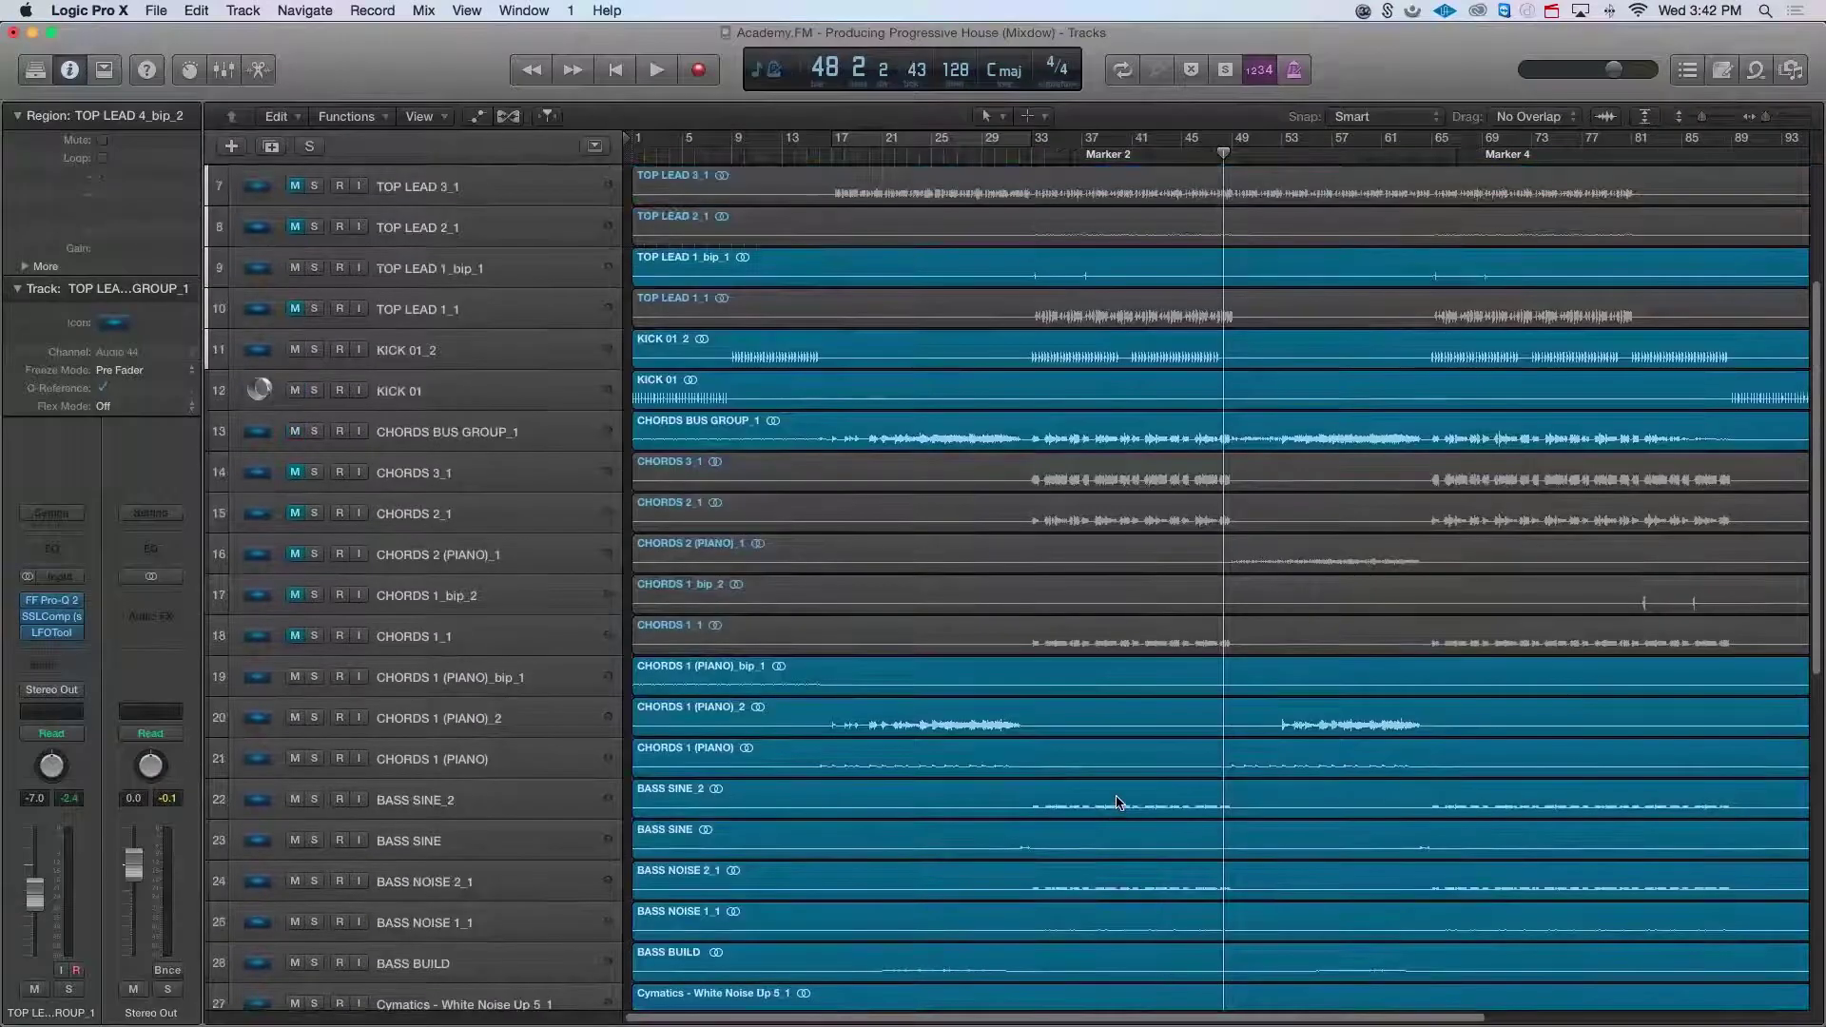
{"action": "scroll", "coordinate": [1127, 807], "scroll_direction": "up", "scroll_amount": 1}
{"action": "scroll", "coordinate": [1128, 806], "scroll_direction": "up", "scroll_amount": 4}
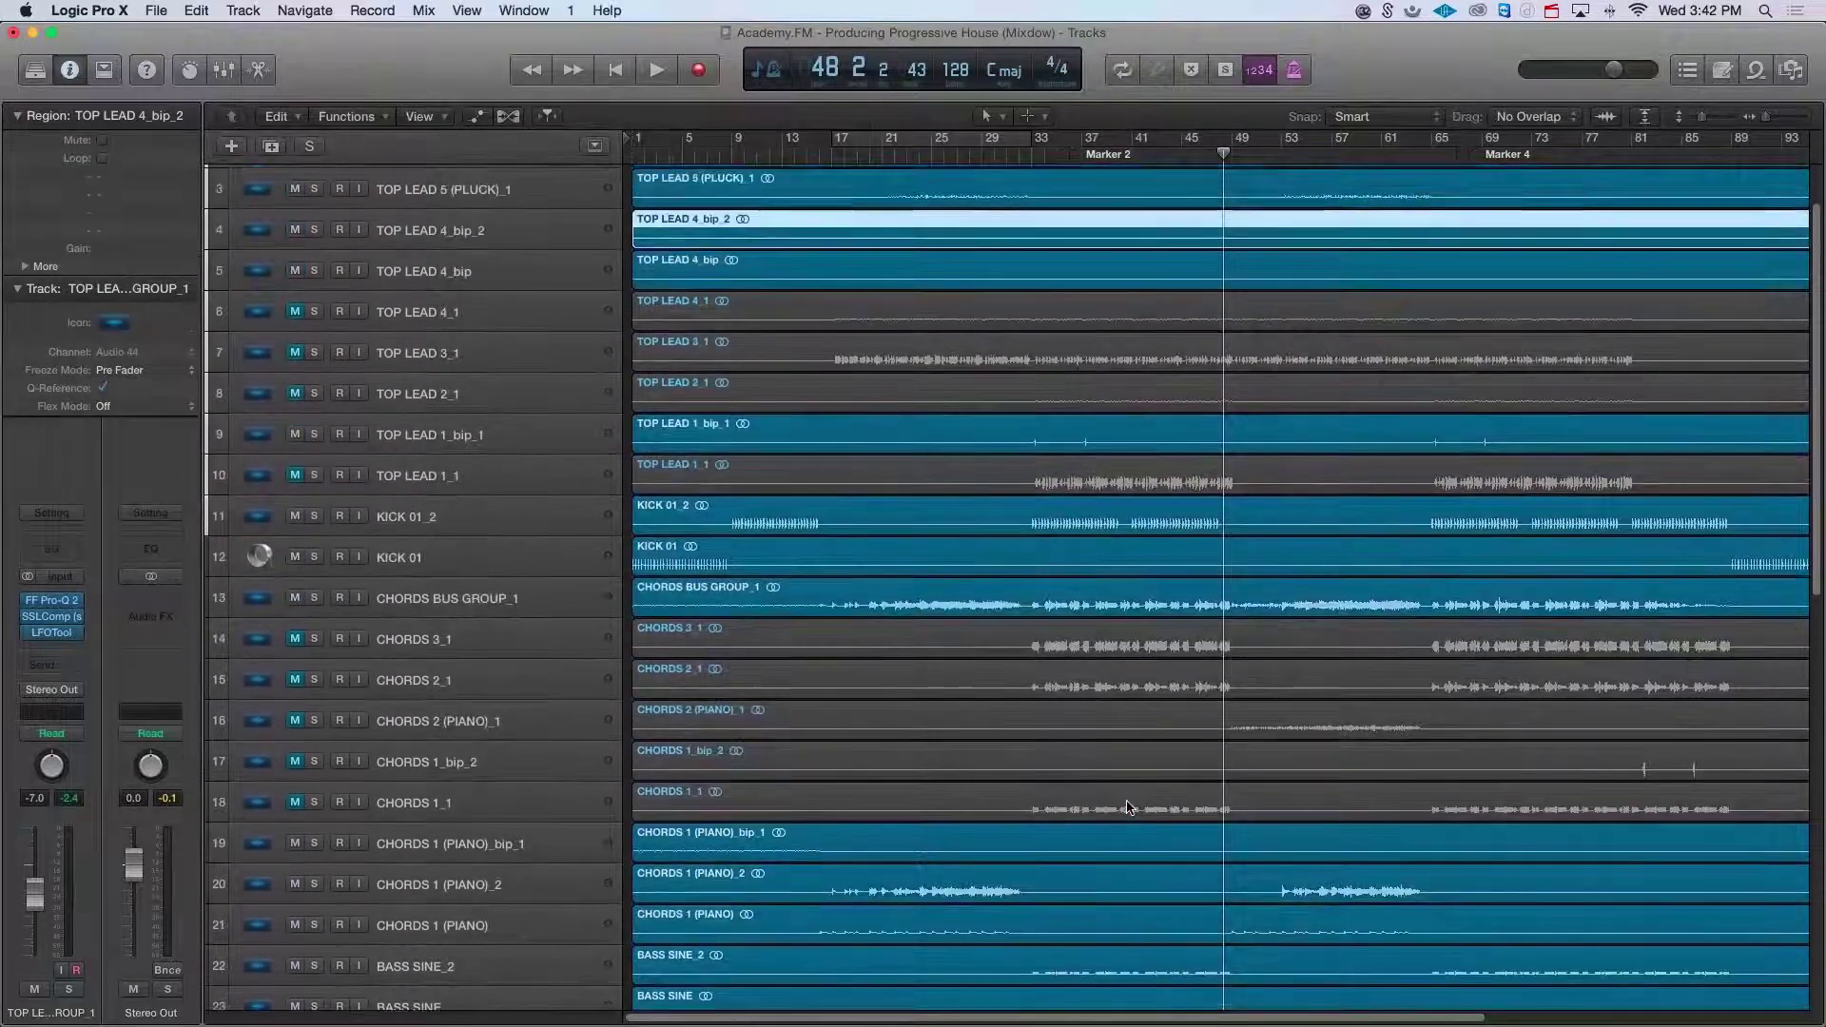
{"action": "left_click", "coordinate": [1069, 596]}
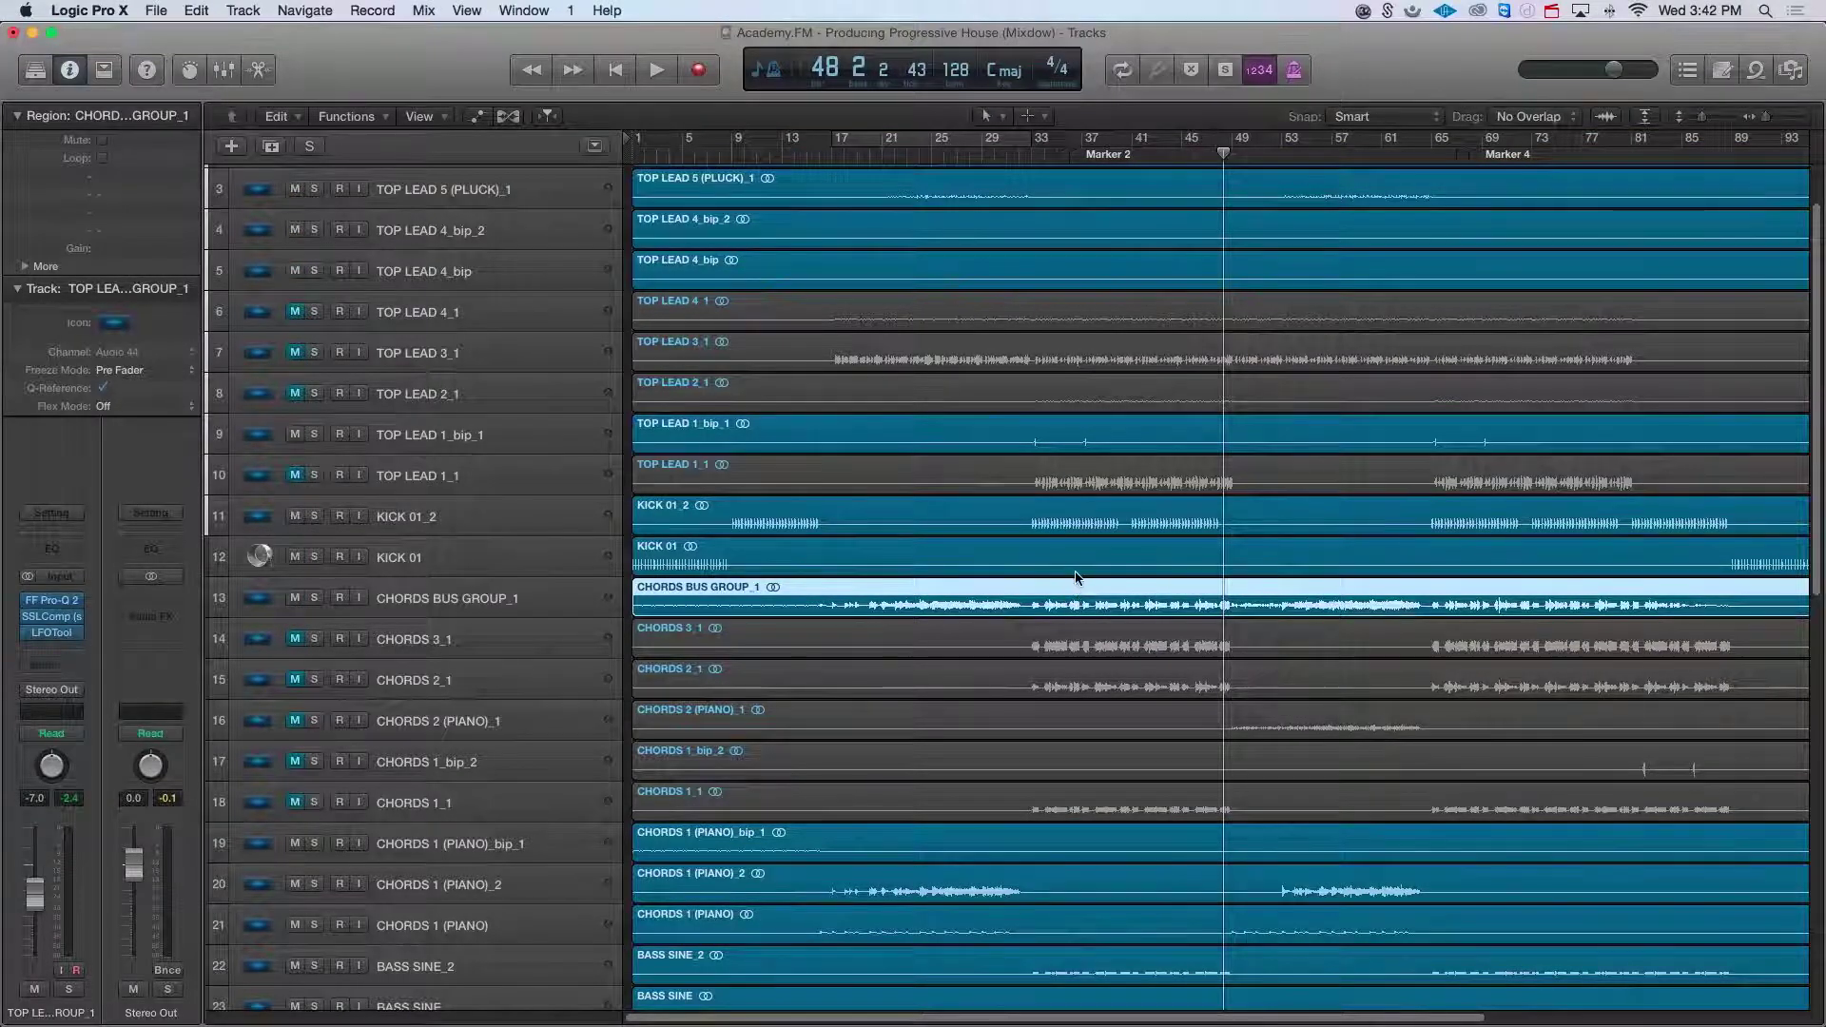
{"action": "scroll", "coordinate": [1076, 577], "scroll_direction": "up", "scroll_amount": 2}
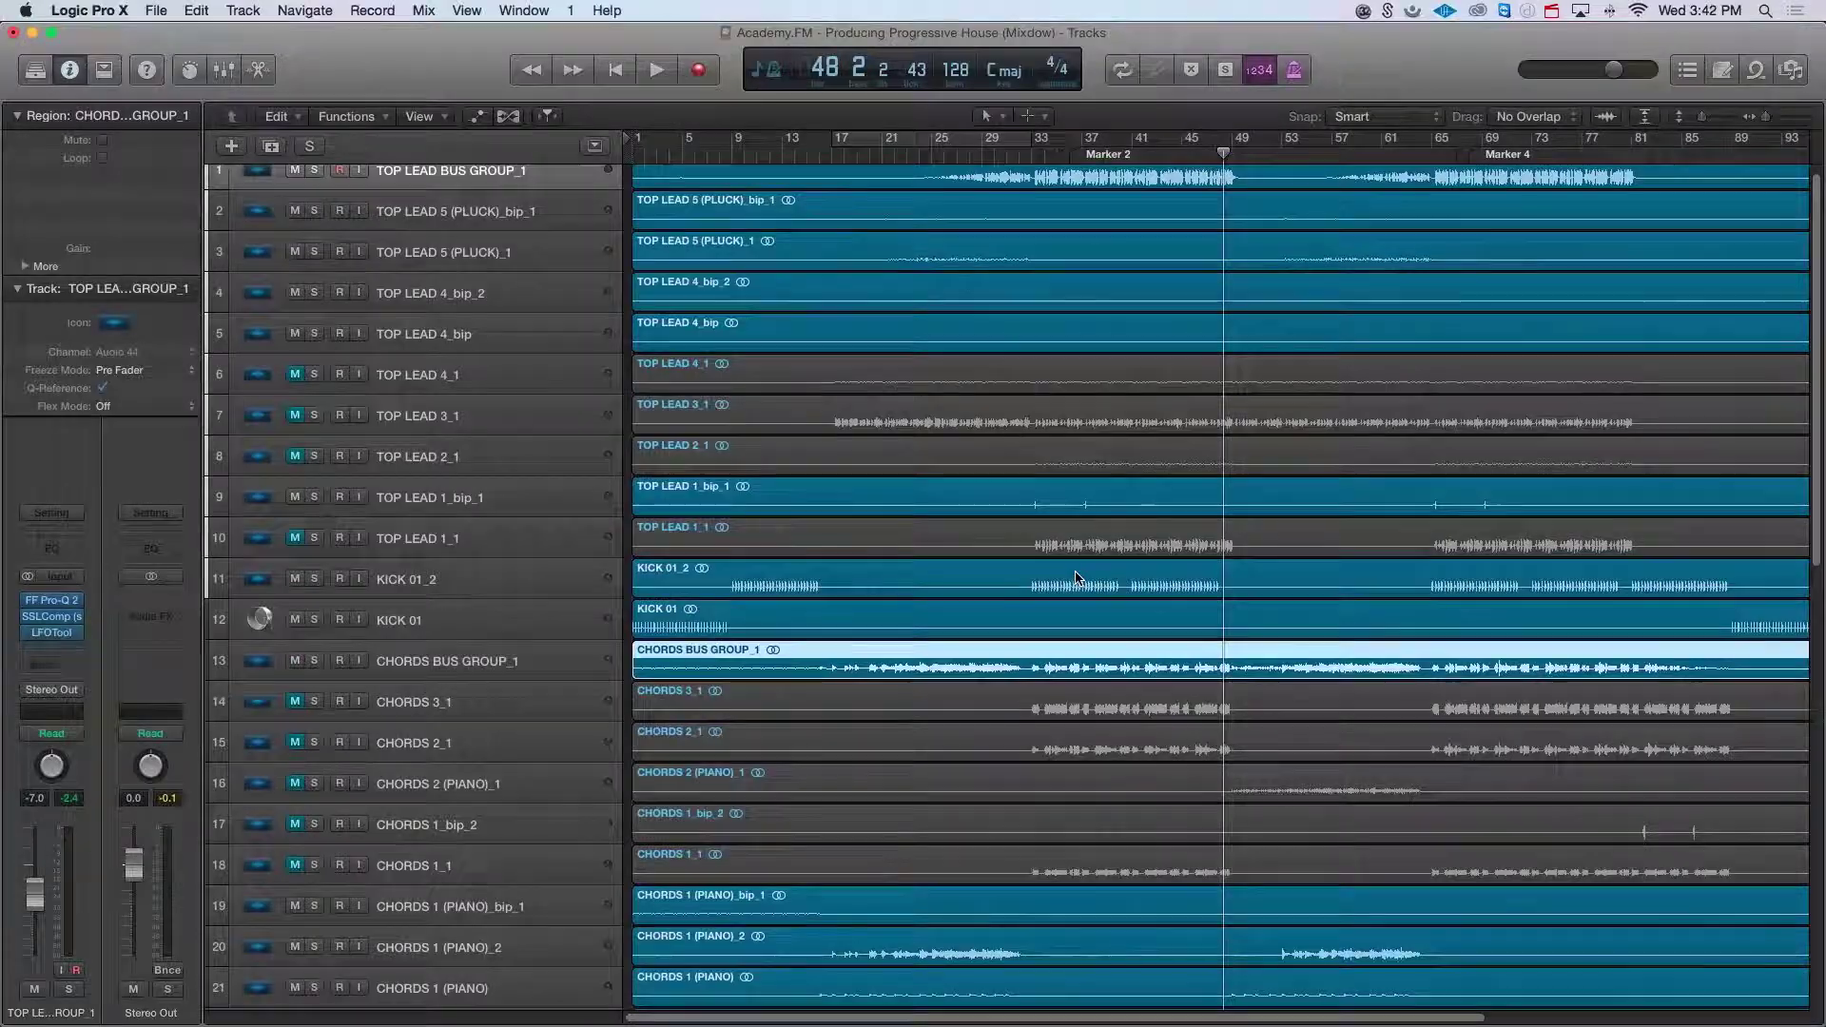